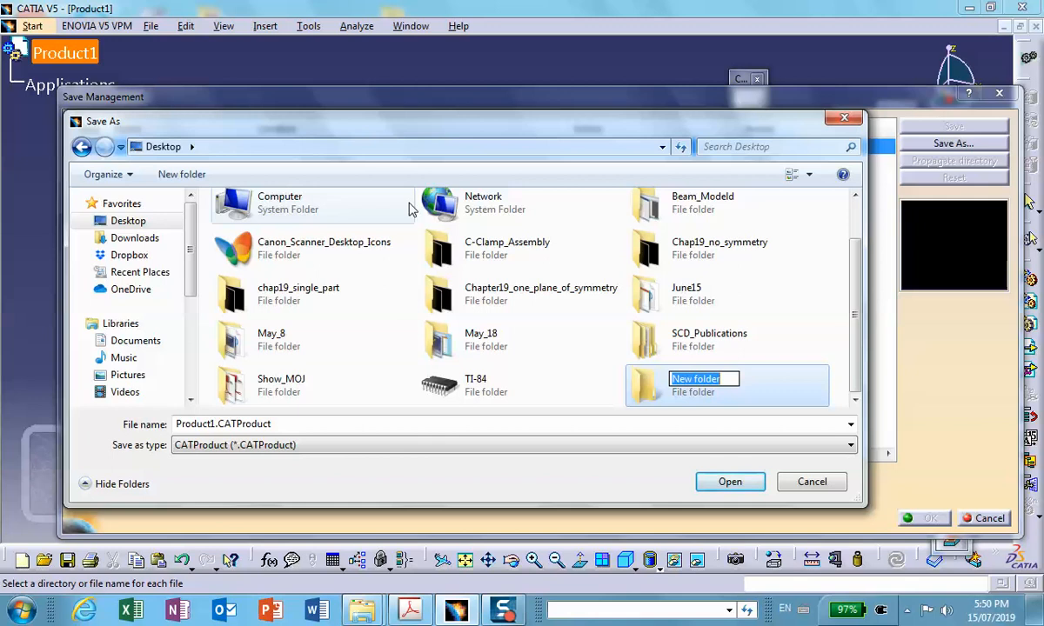
- Name the new desktop folder Hybrid_Assembly_Table_No_Symmetrey and save Product1.CATProduct in it
type("Hybrid_As")
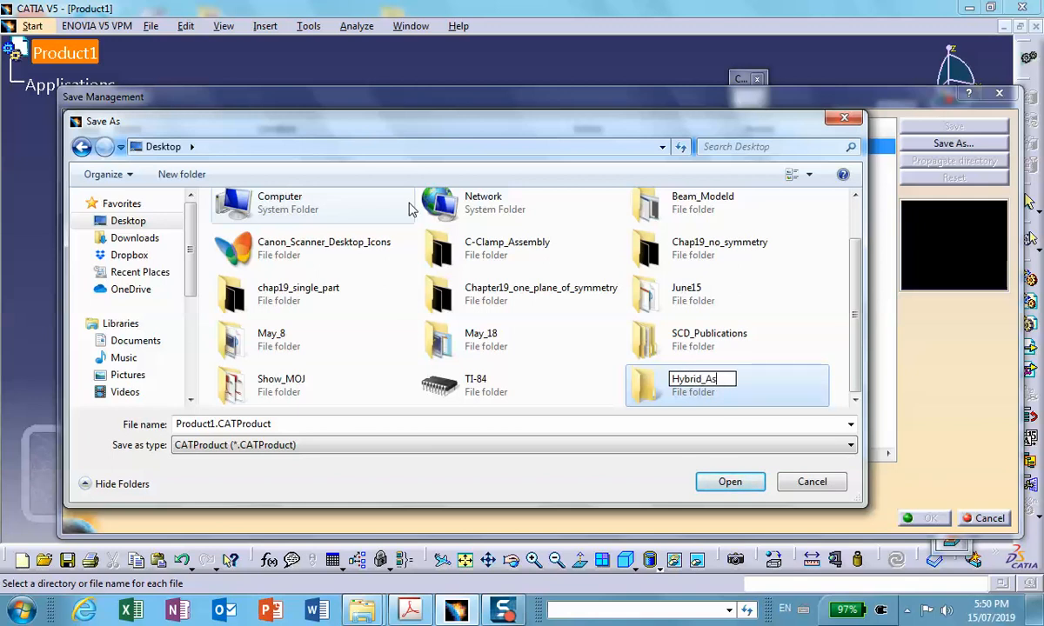
type("sembly_Table_No_Sym")
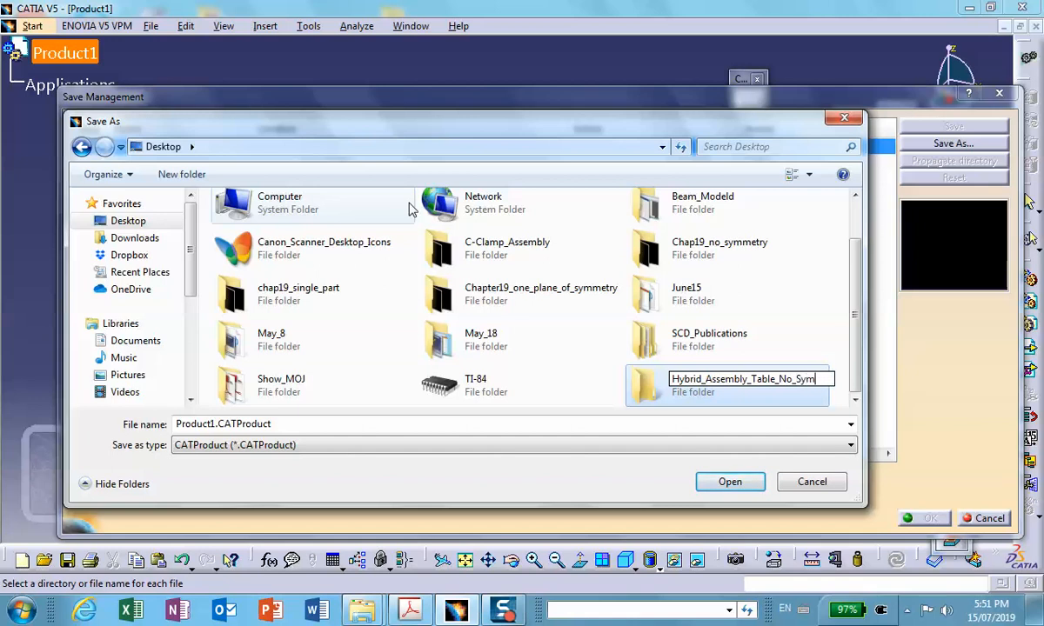
type("y")
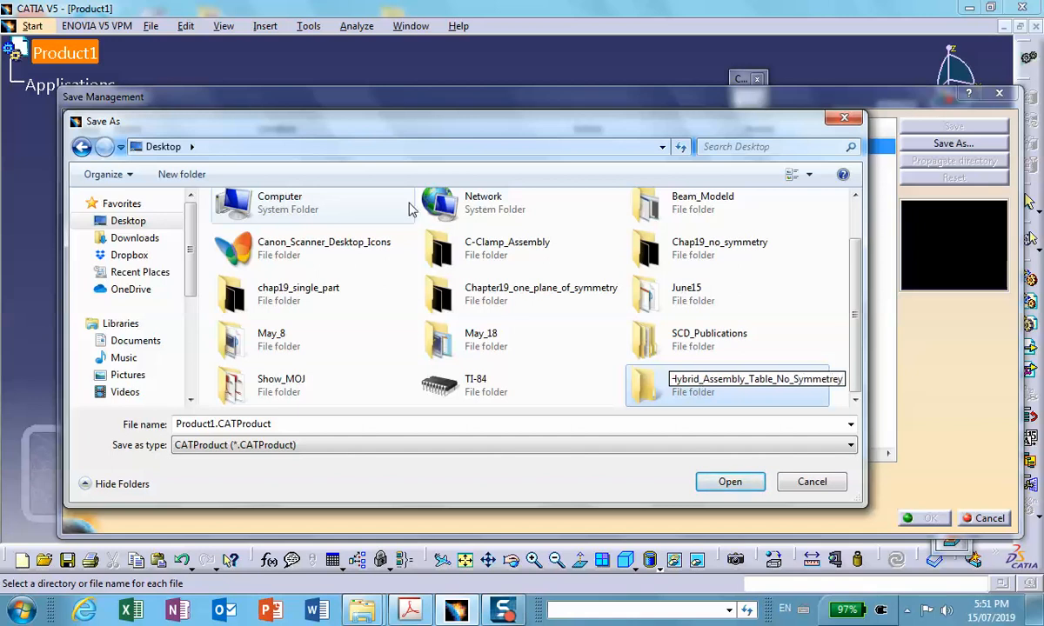
left_click(729, 482)
left_click(729, 481)
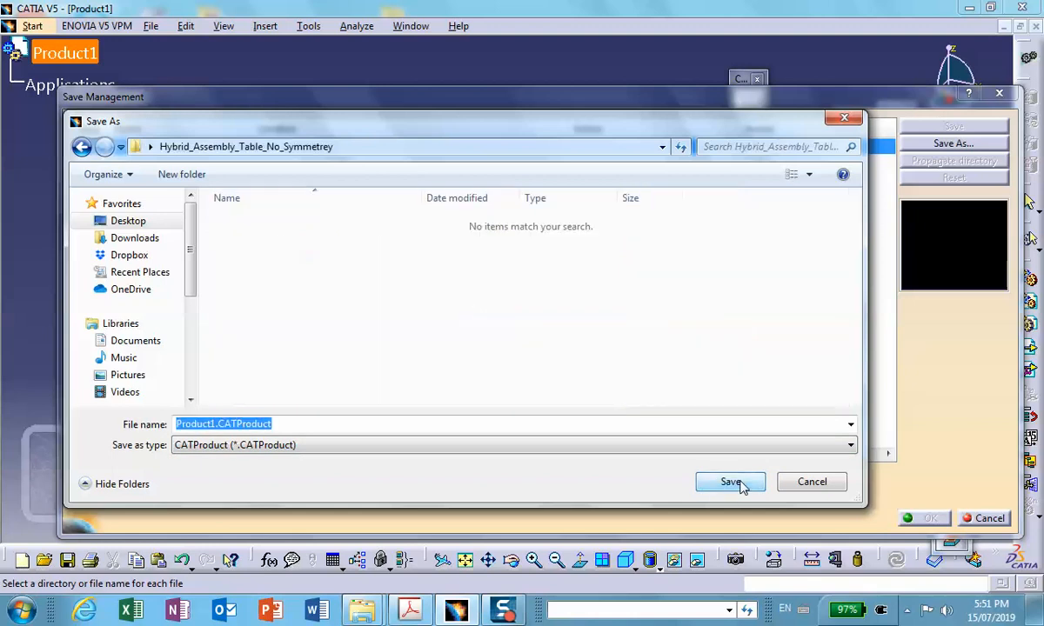
left_click(728, 482)
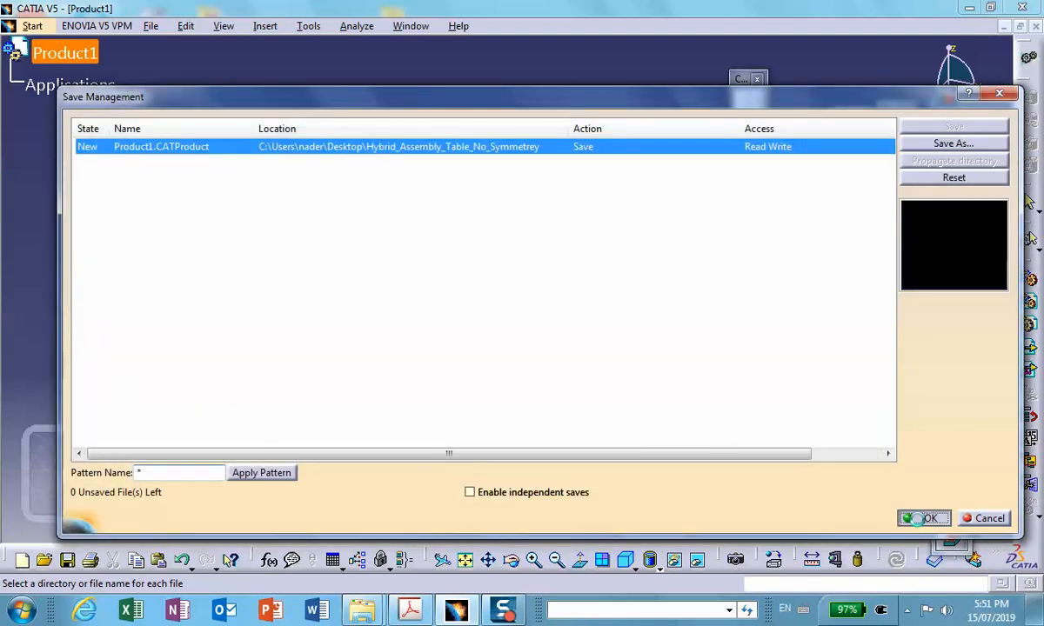
left_click(922, 518)
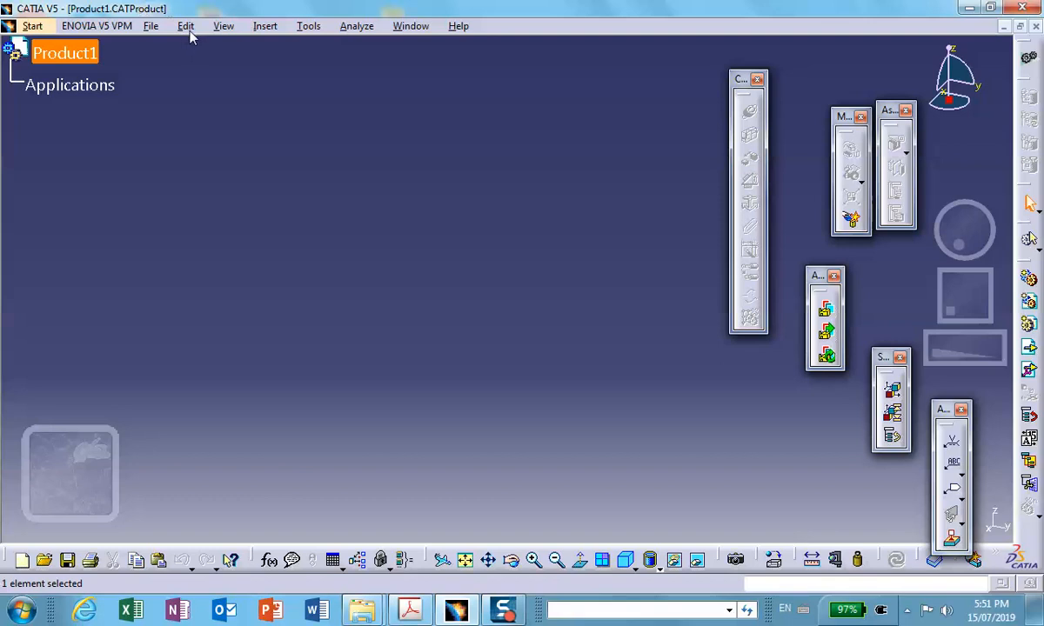
- Insert a new part into Product1 and expand its component node in the specification tree
left_click(264, 26)
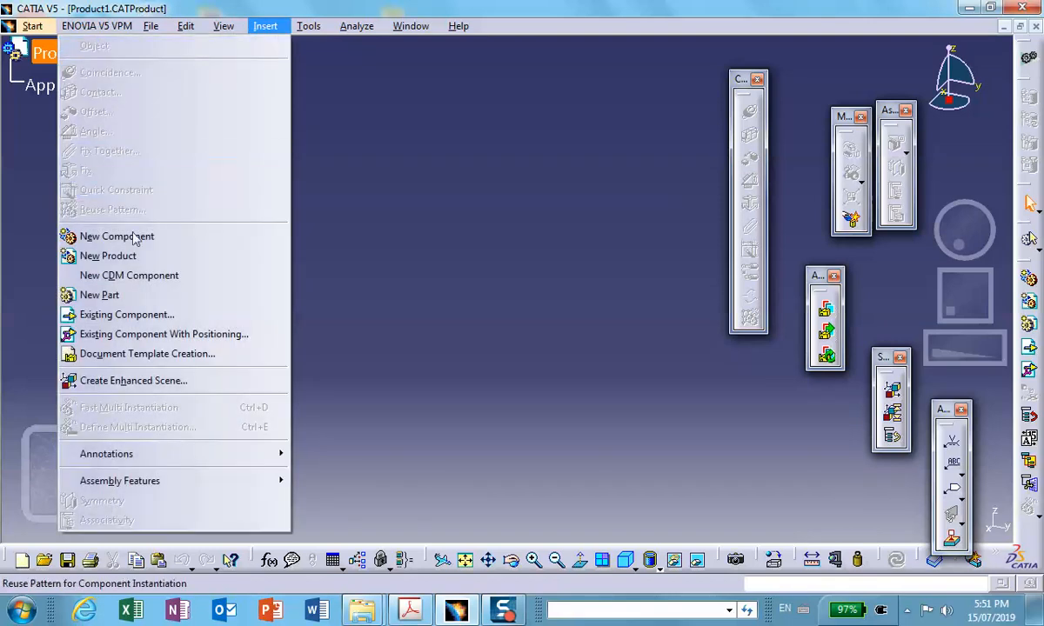
left_click(122, 297)
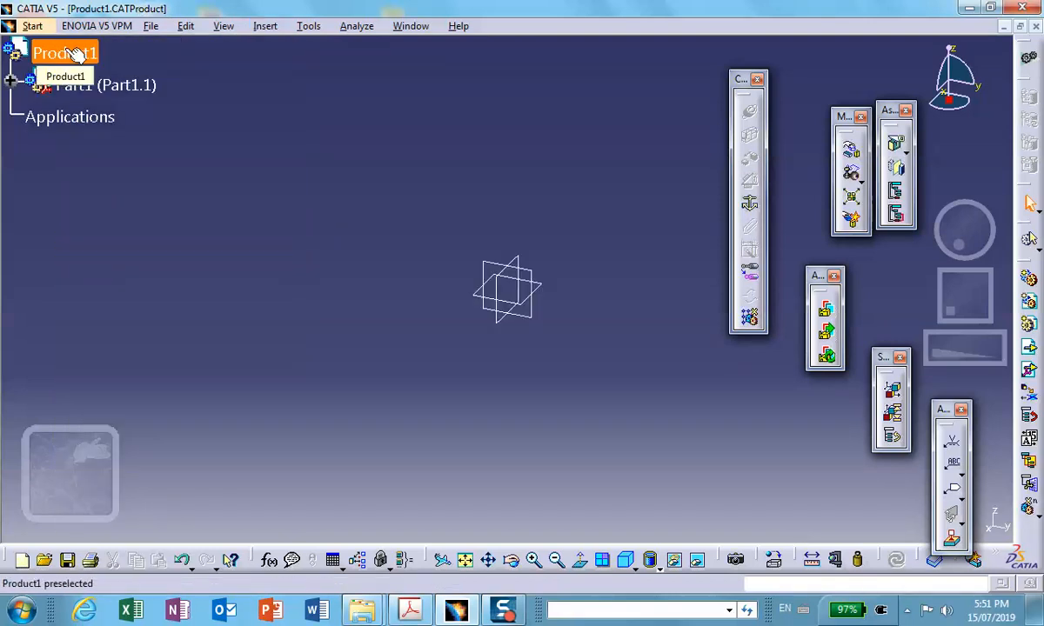
left_click(17, 86)
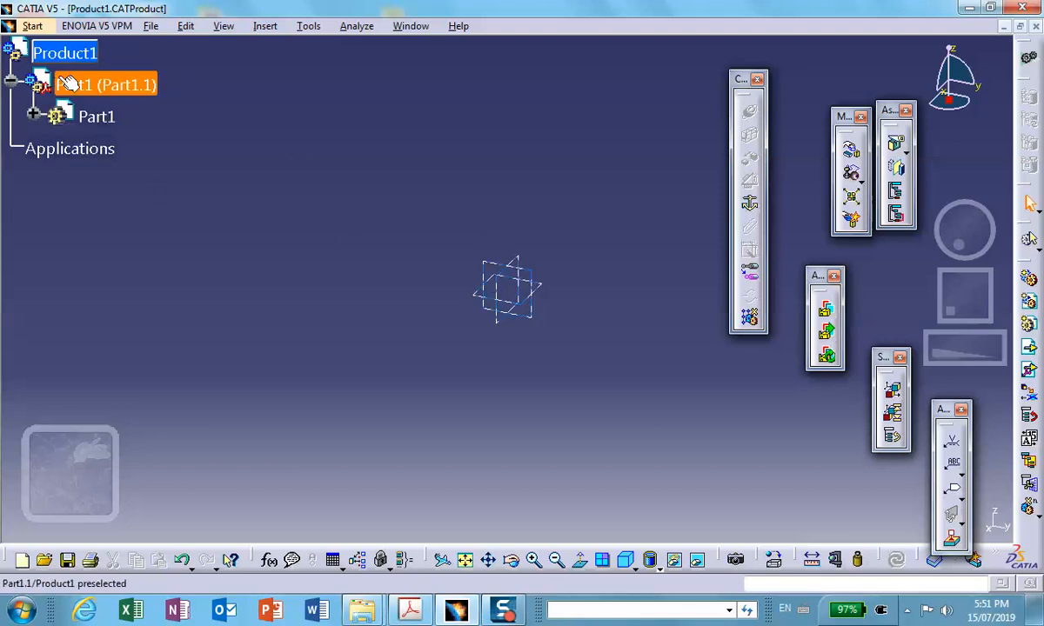
- Set both the instance name and the part number of the new part to block
right_click(136, 90)
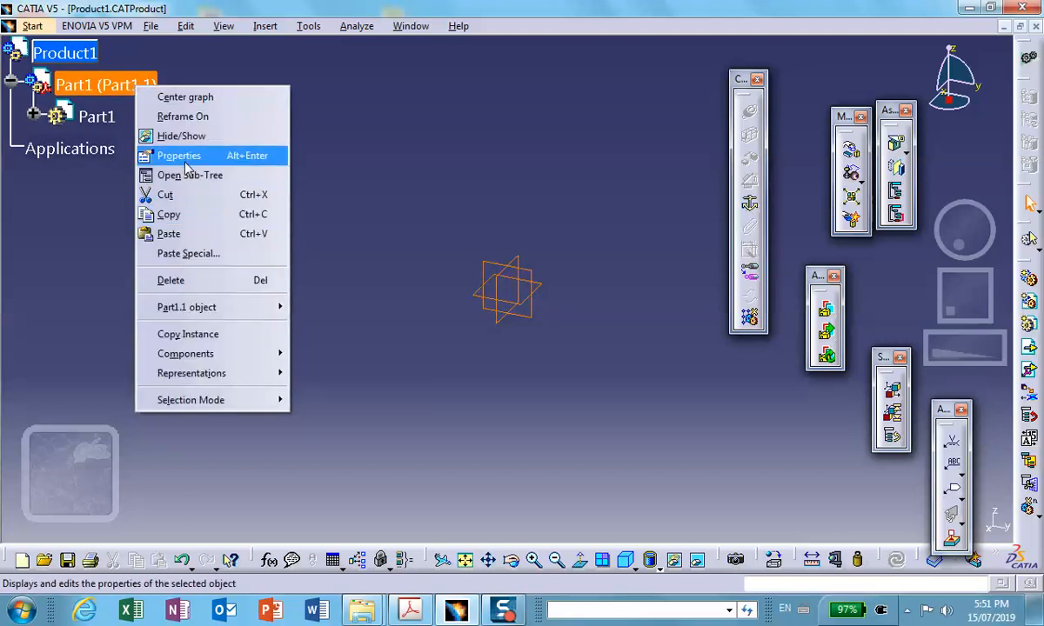
left_click(183, 156)
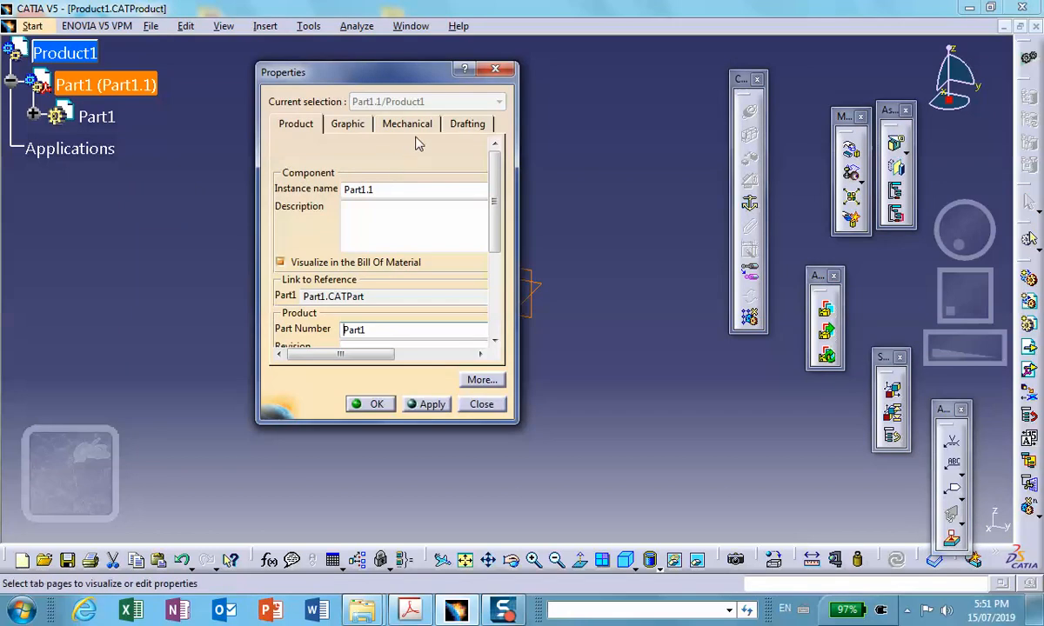
left_click(348, 189)
double_click(348, 189)
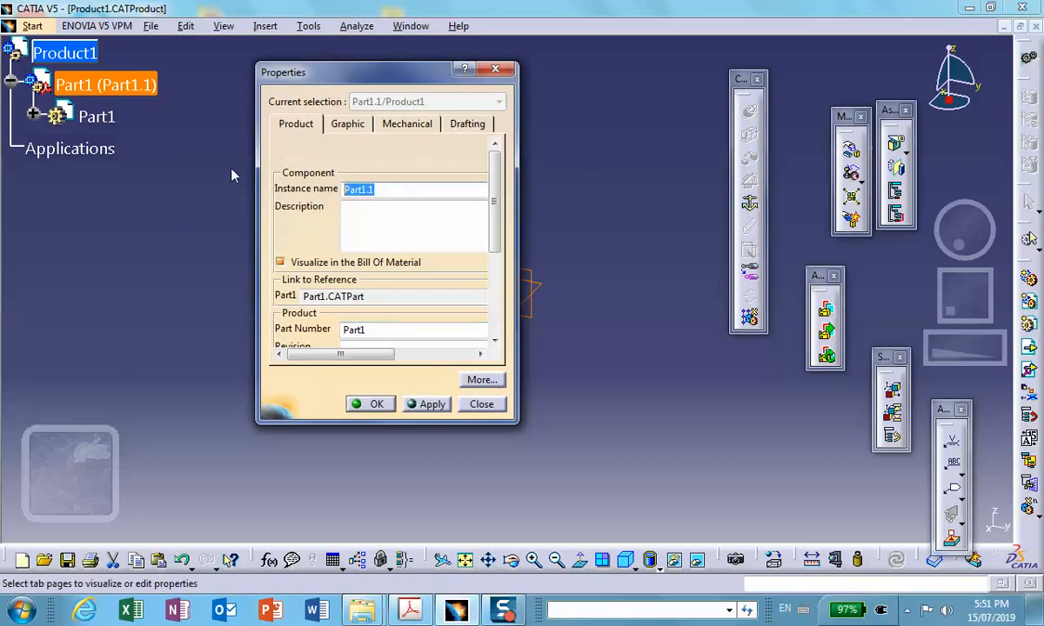
type("block")
double_click(382, 331)
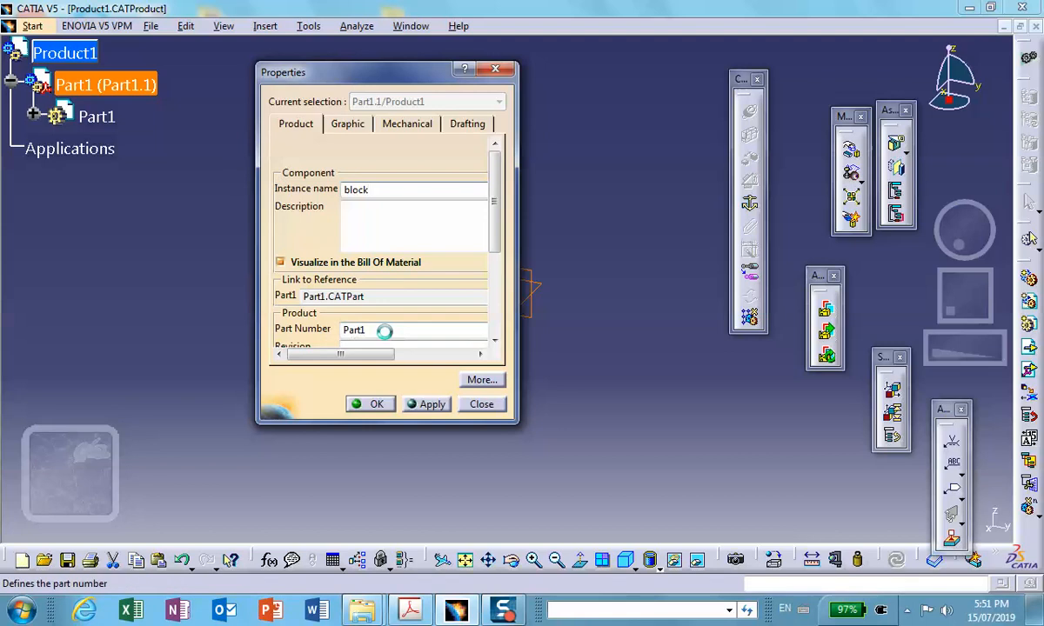
type("block")
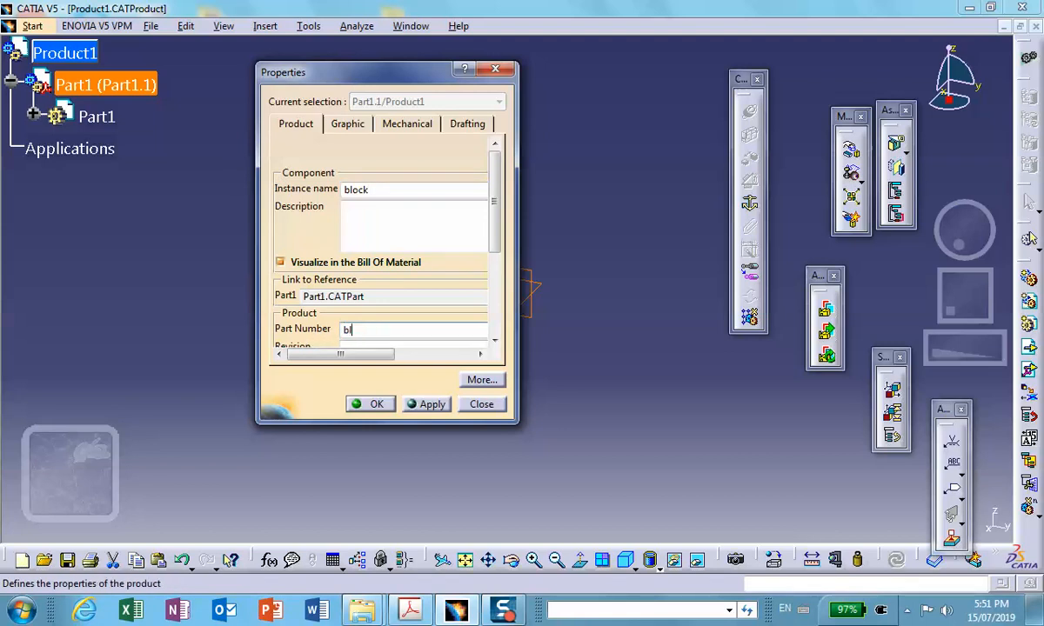
left_click(369, 404)
- Open the block part for editing and sketch an origin-centred rectangle about 2.34 by 2.40 in on its xy plane
left_click(33, 115)
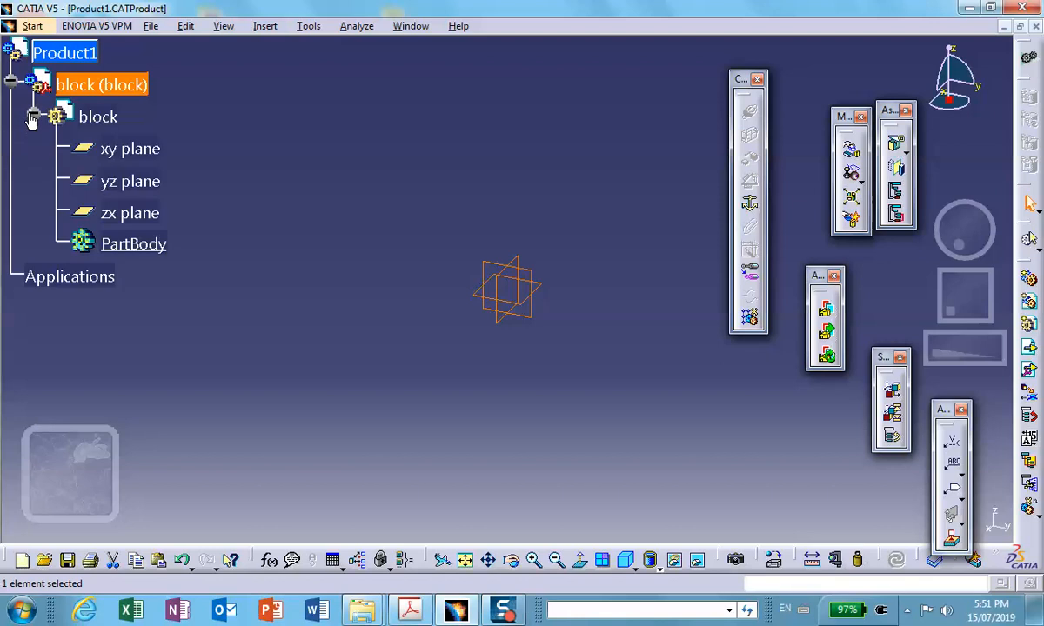
double_click(98, 117)
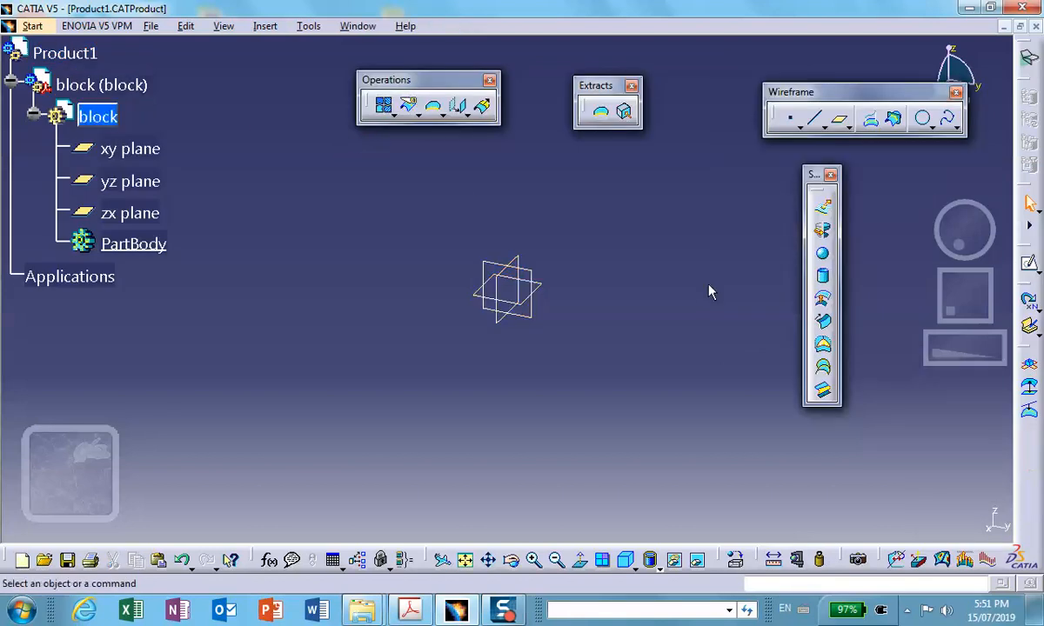
left_click(553, 293)
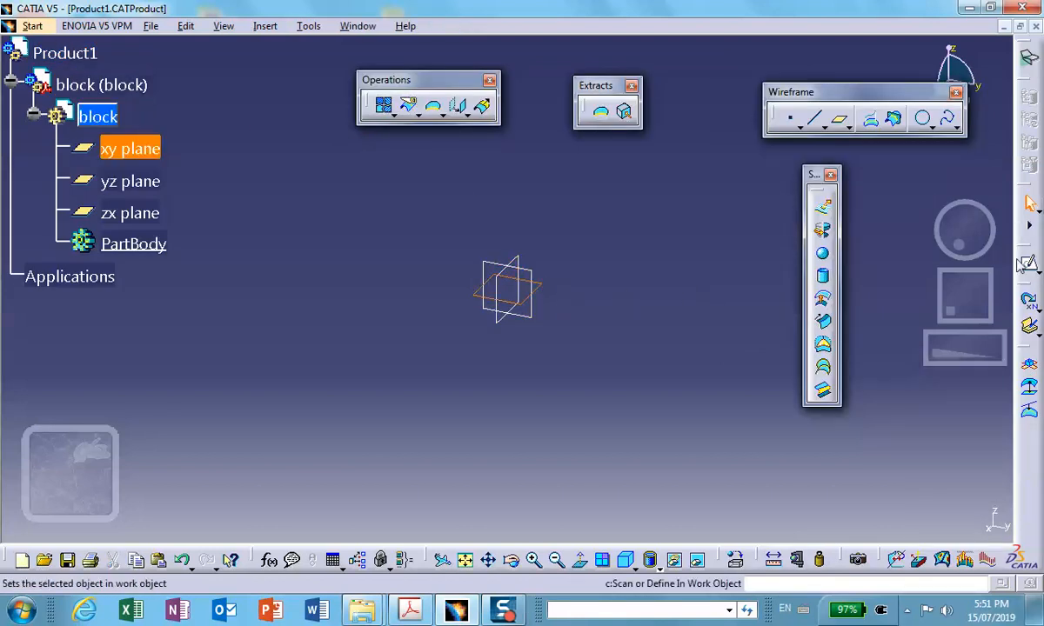
left_click(1030, 260)
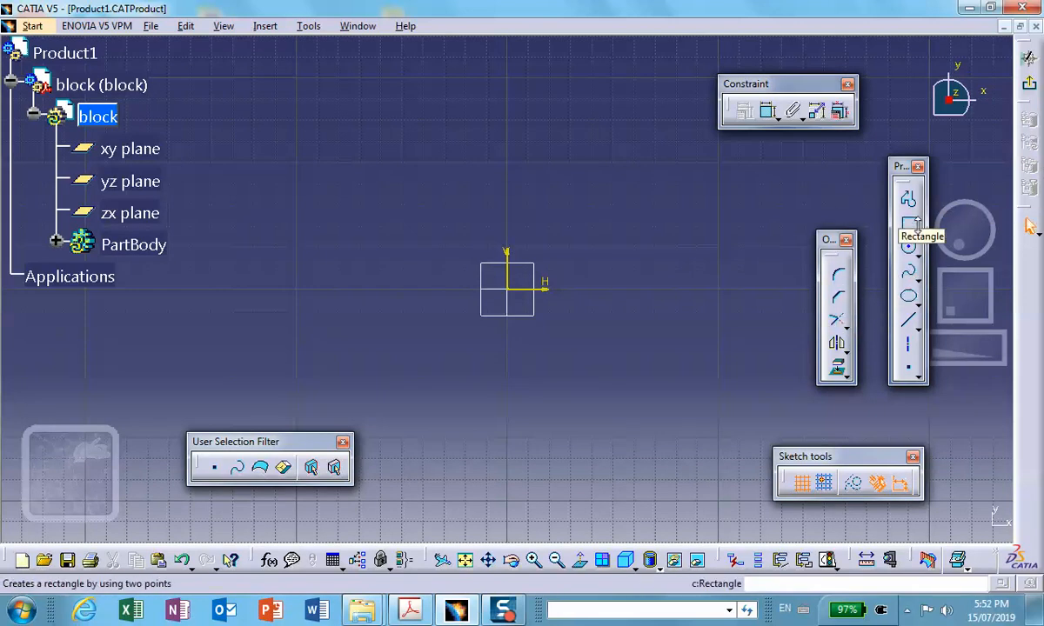
left_click(916, 229)
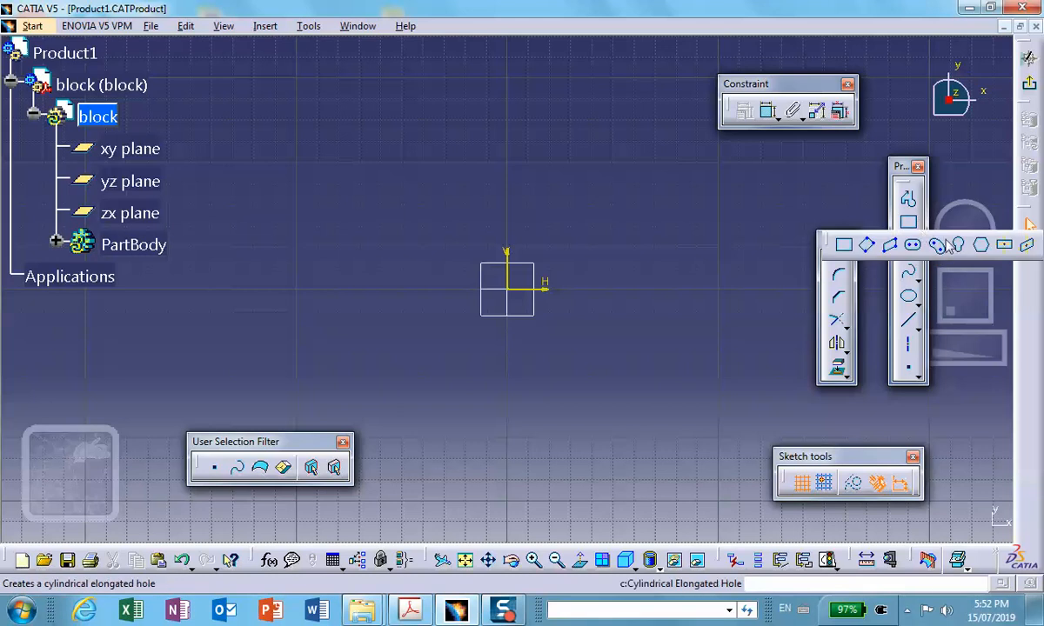
left_click(1000, 248)
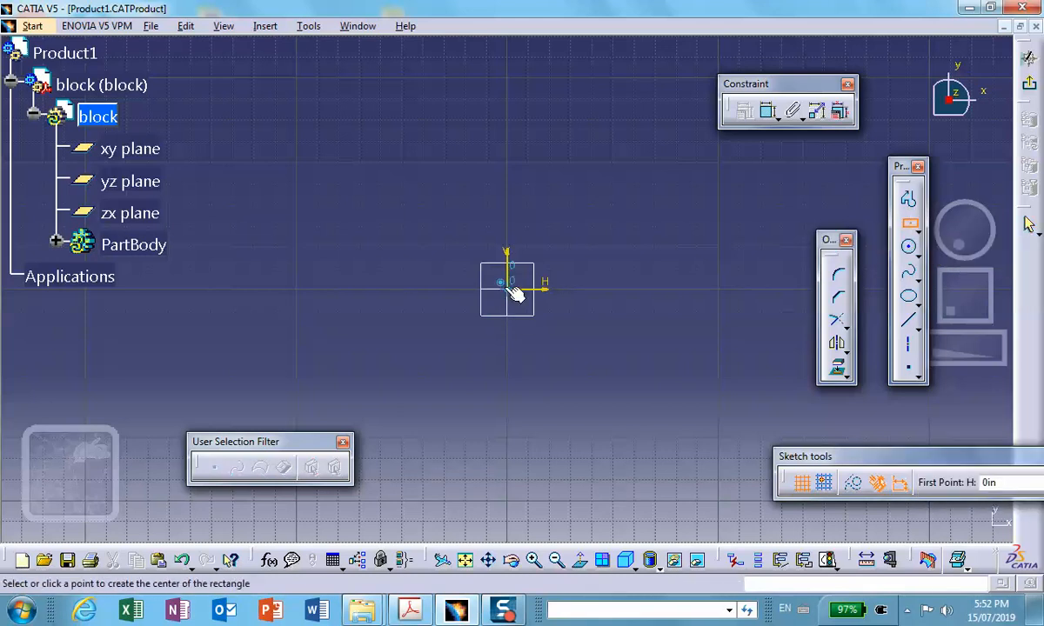
left_click(503, 289)
left_click(571, 353)
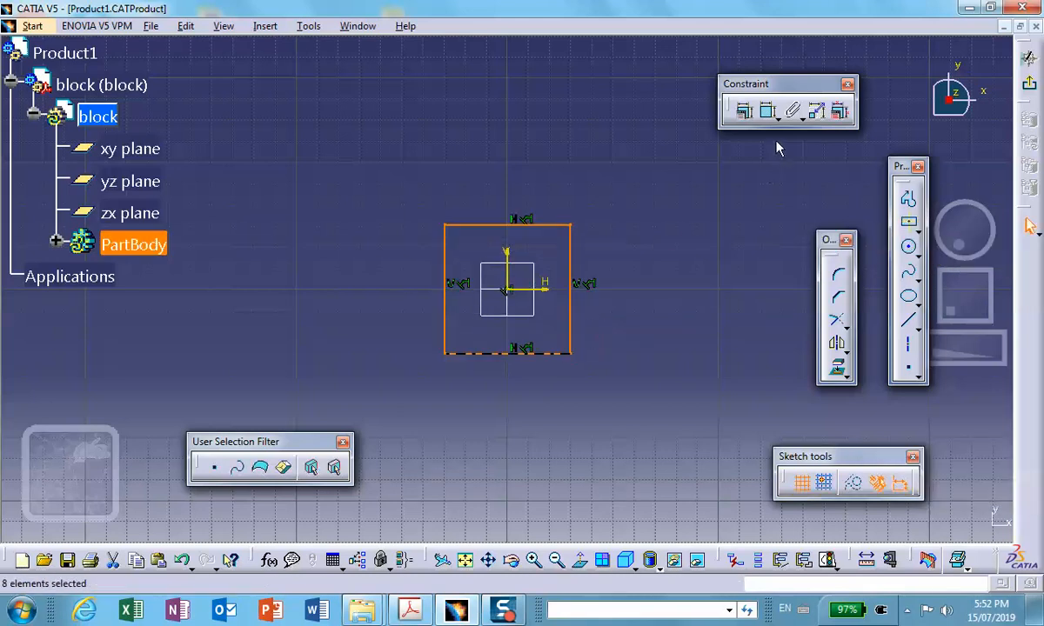
- Dimension the rectangle's horizontal and vertical sides
left_click(766, 110)
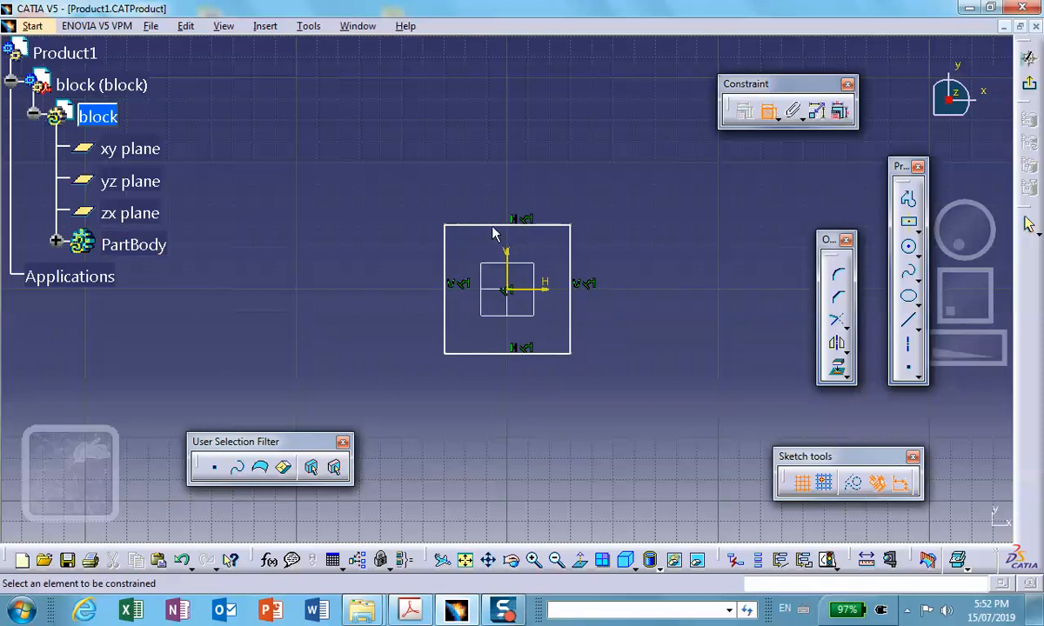
left_click(494, 224)
left_click(497, 181)
left_click(571, 255)
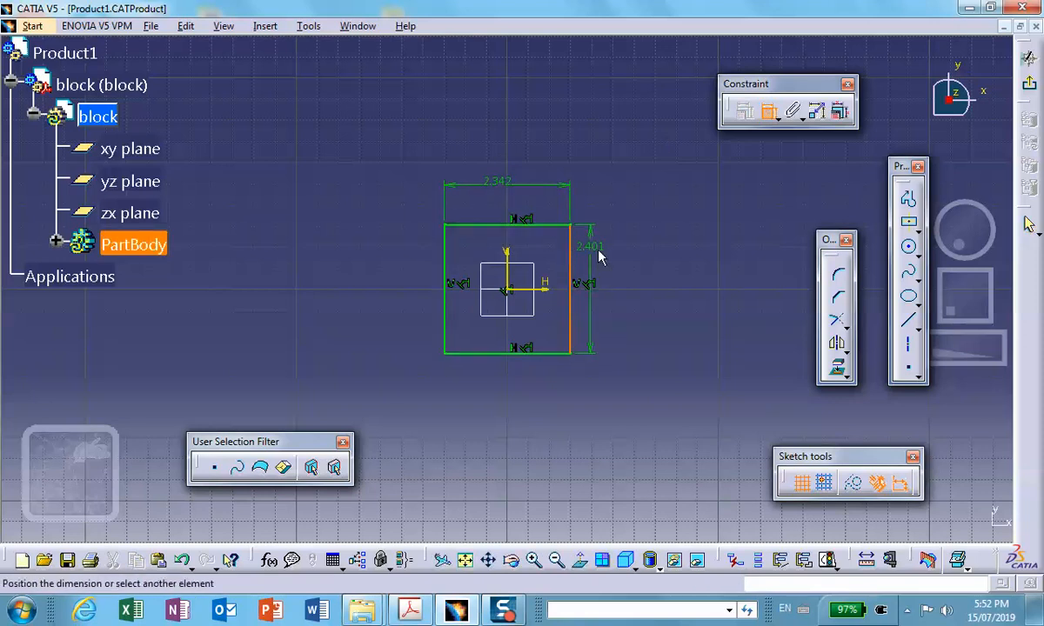
left_click(607, 261)
- Set the rectangle's height and width to 2 in each and exit the sketch
double_click(607, 257)
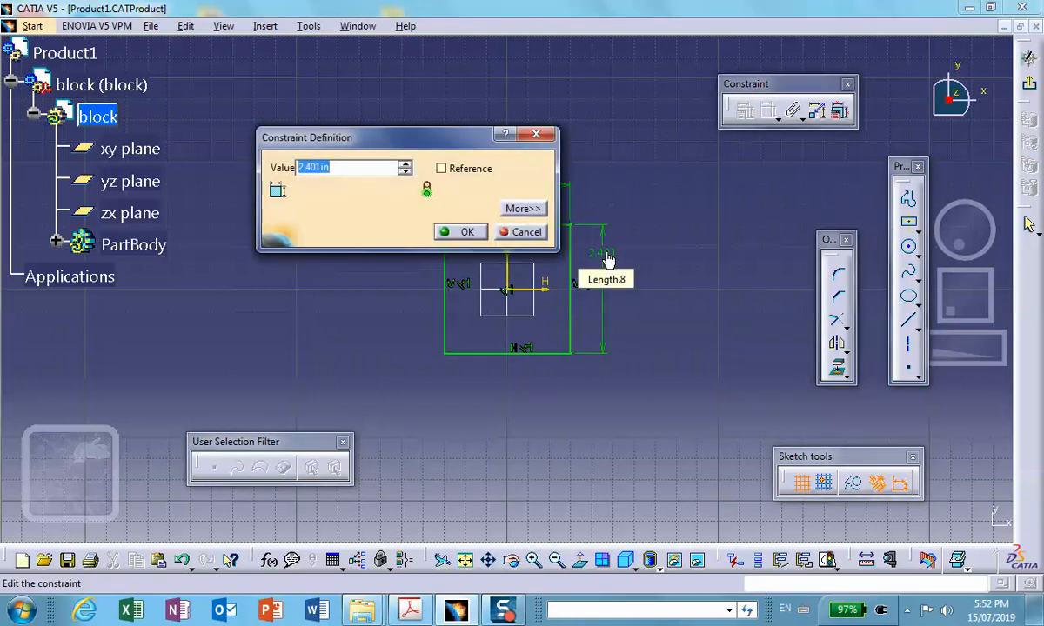
type("2")
key("Return")
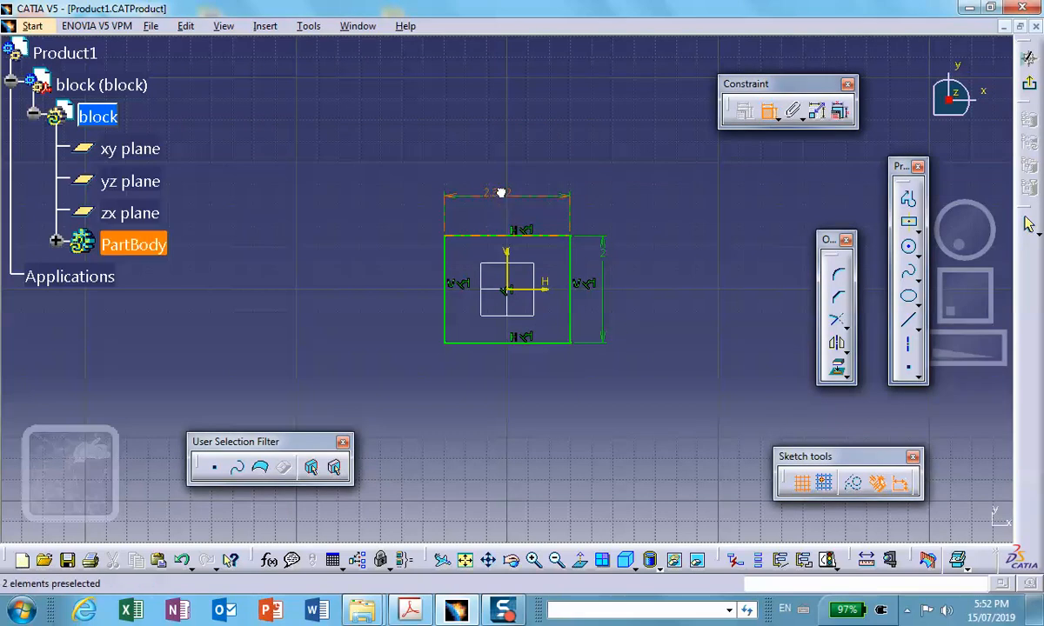
double_click(501, 192)
type("2")
left_click(459, 233)
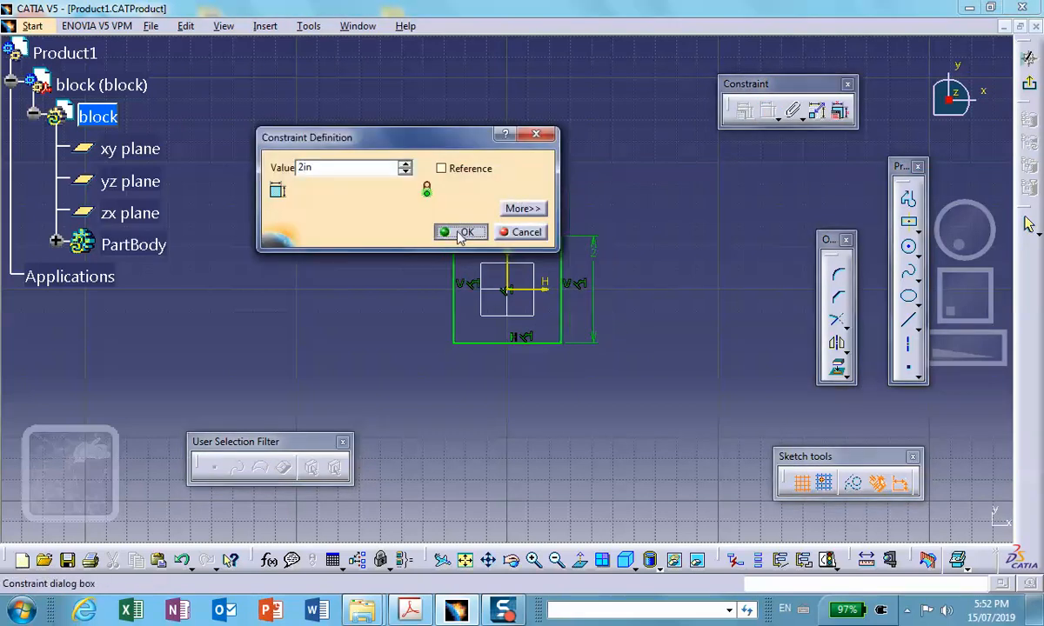
left_click(1029, 84)
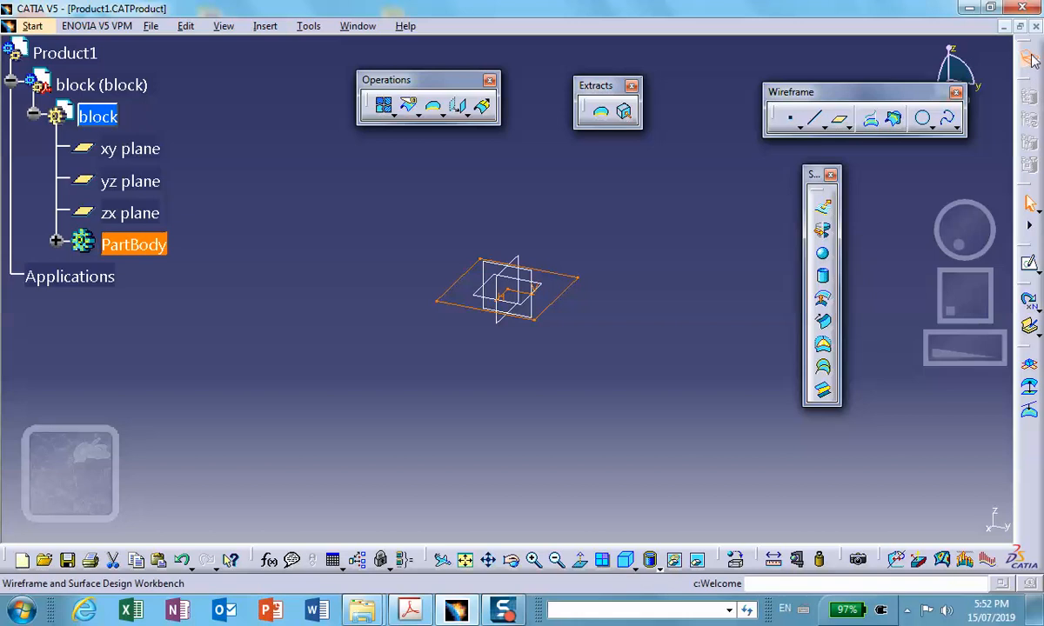
- Switch to the Part Design workbench and pad the square sketch with length 2 in and mirrored extent
left_click(1029, 59)
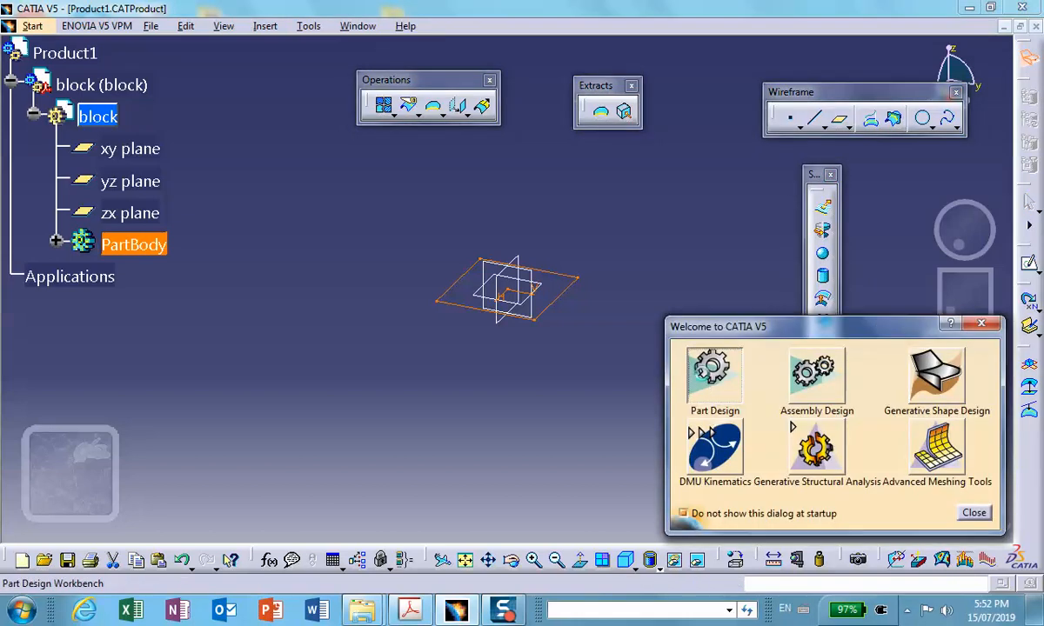
left_click(658, 351)
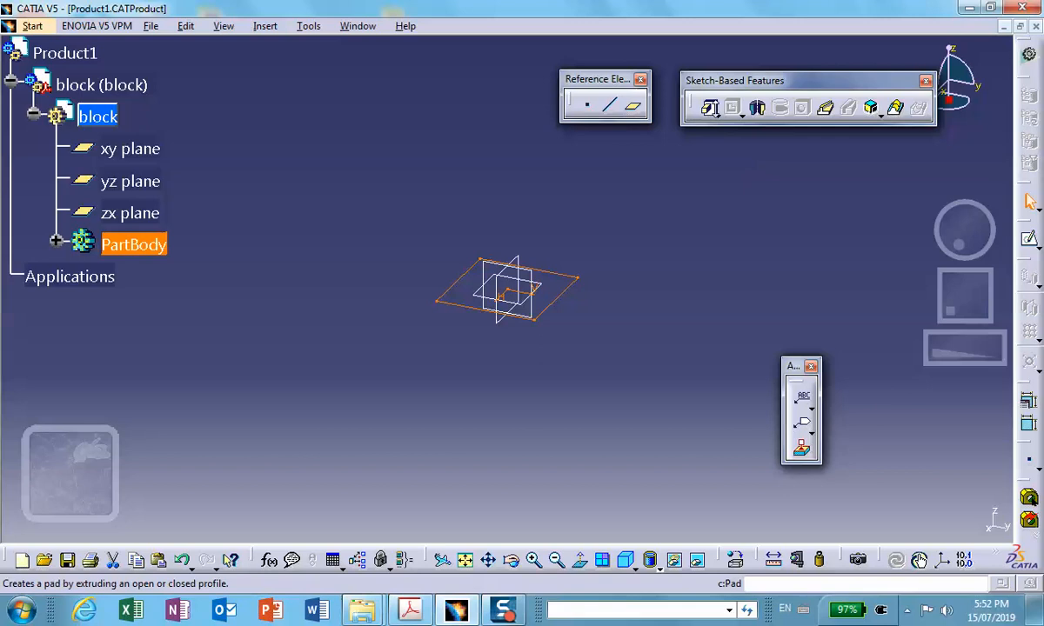
left_click(717, 113)
left_click(737, 125)
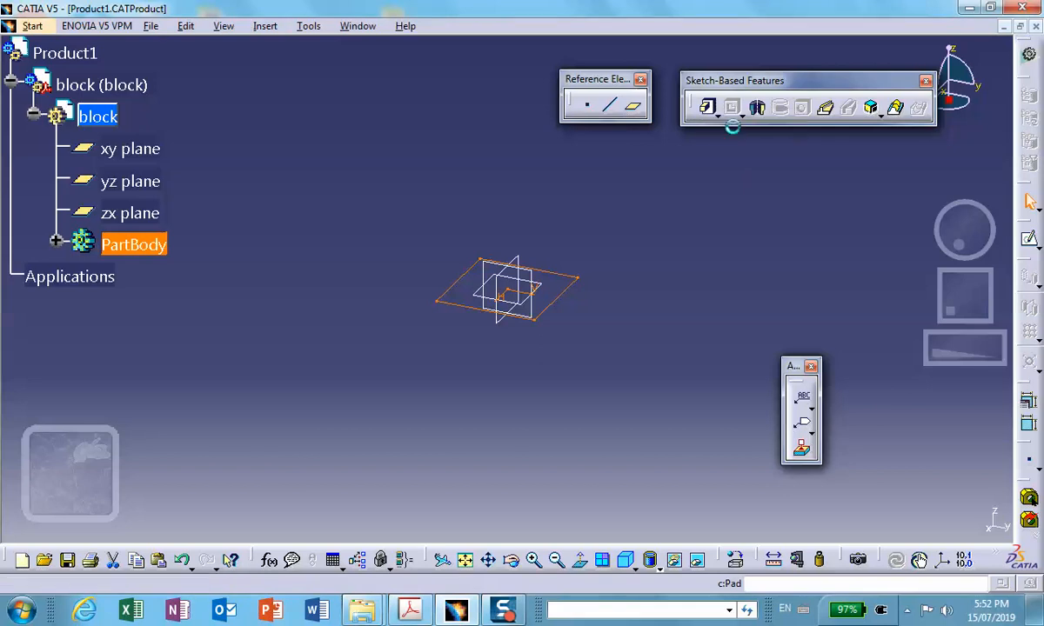
left_click(750, 426)
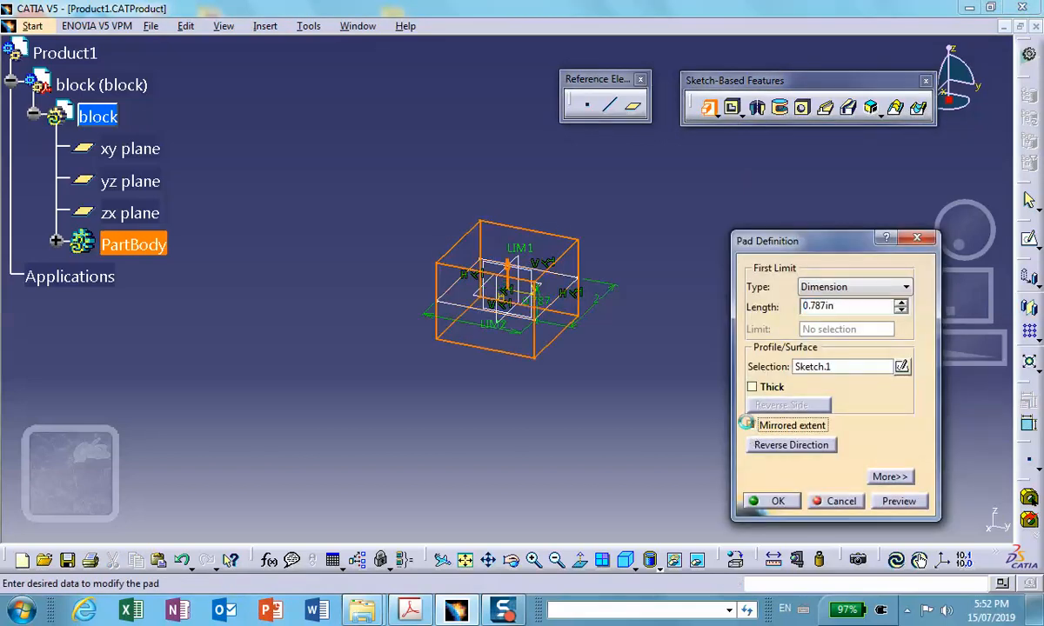
type("2")
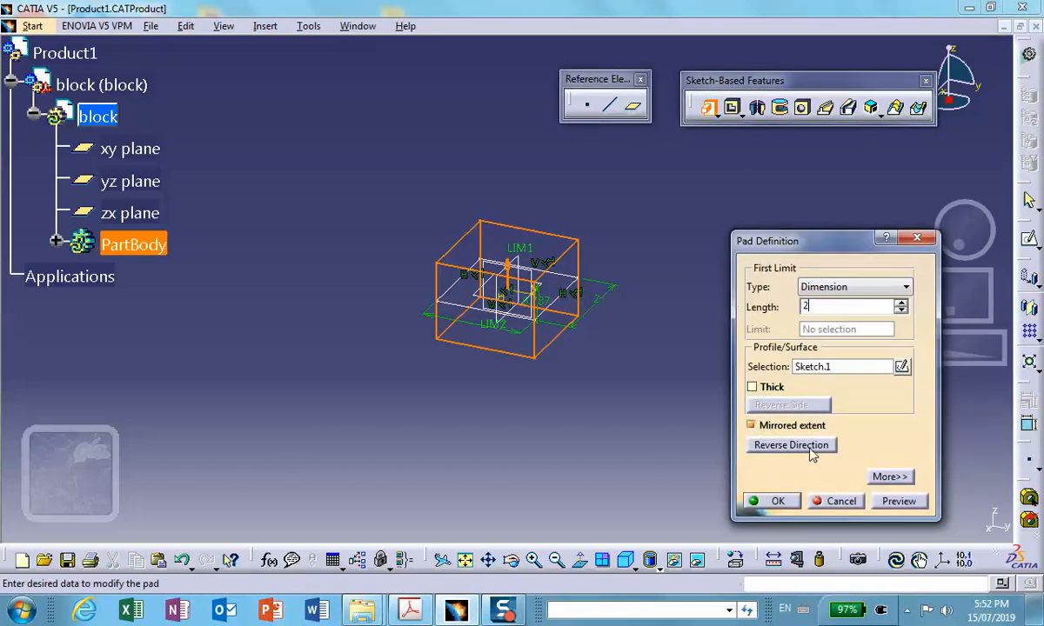
left_click(777, 500)
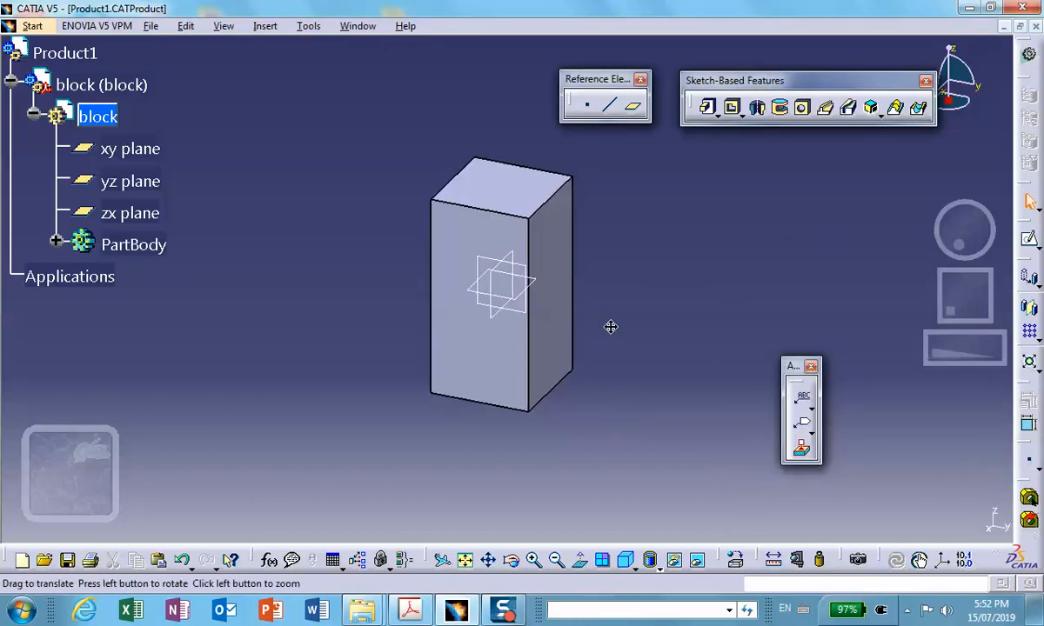
- Activate the top-level Product1 to return to assembly editing
middle_click_drag(610, 326, 600, 392)
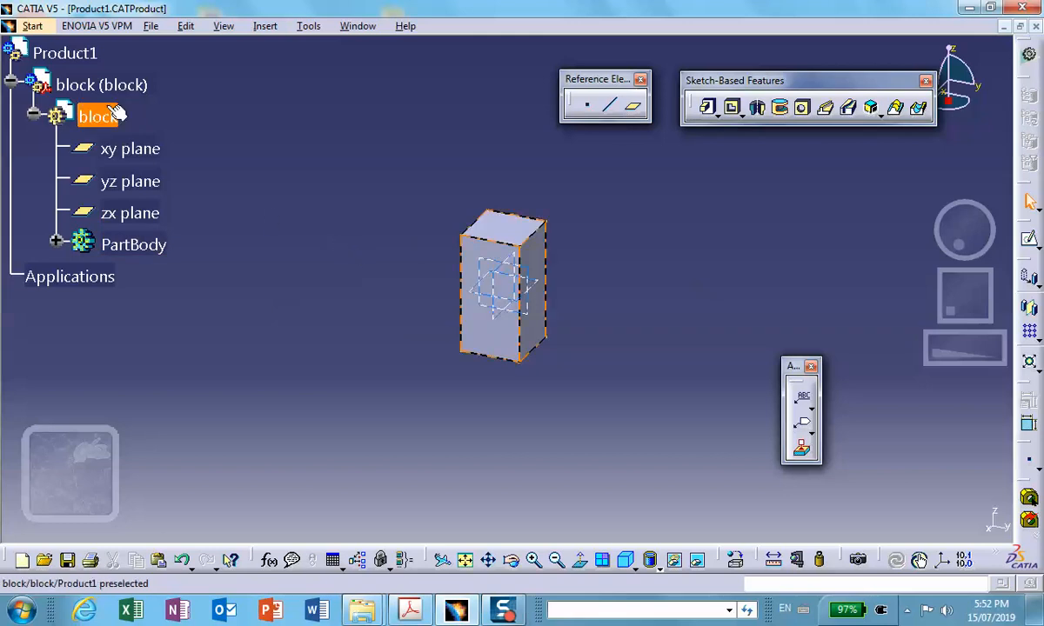
double_click(36, 49)
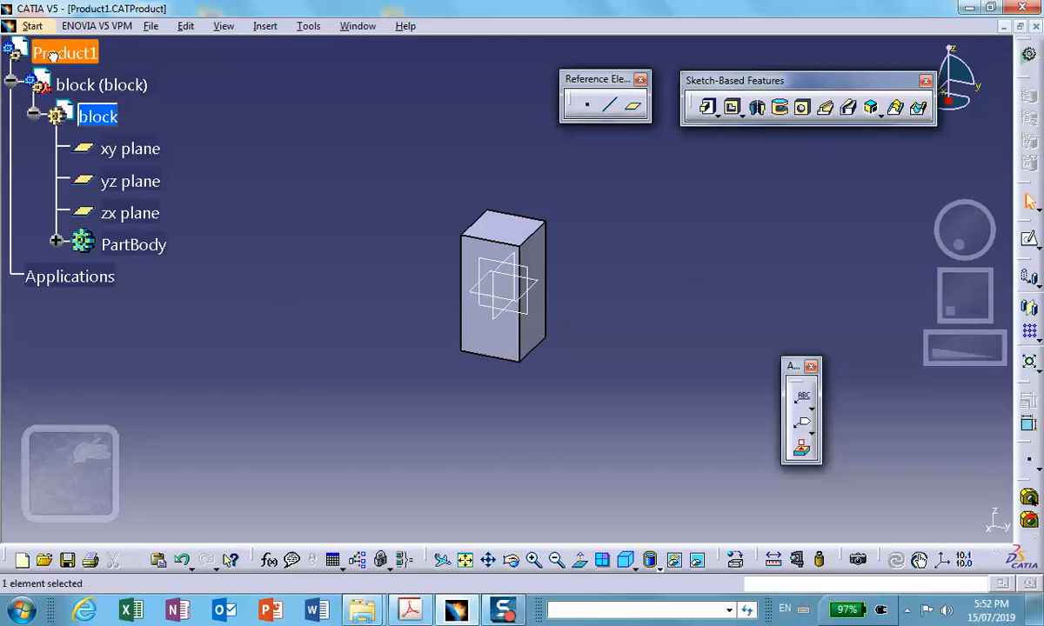
- Save the assembly with its dependent documents and insert a new part into Product1
left_click(67, 560)
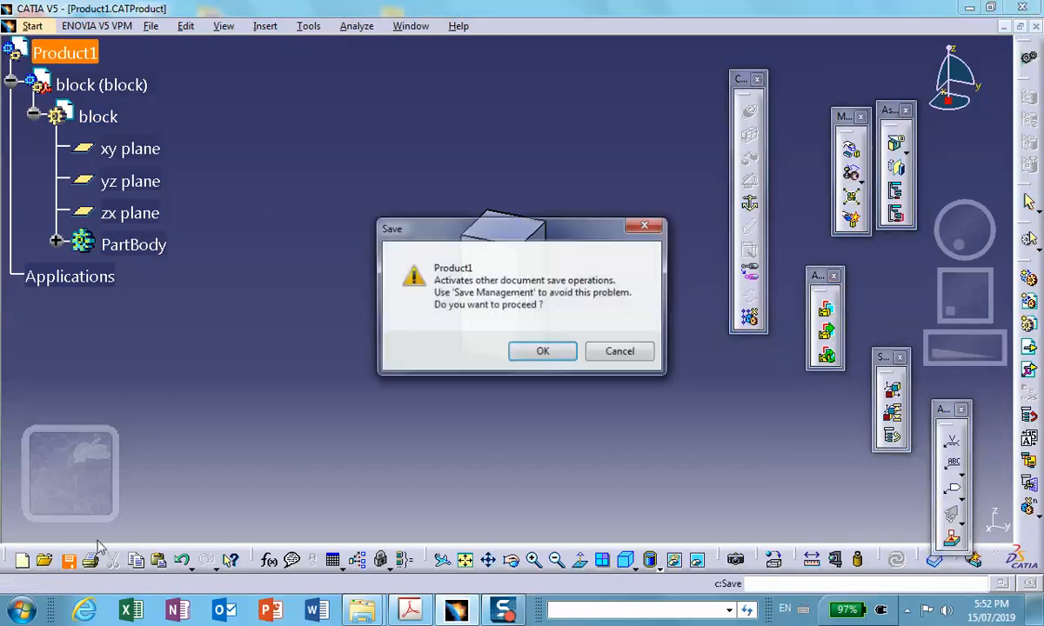
left_click(541, 353)
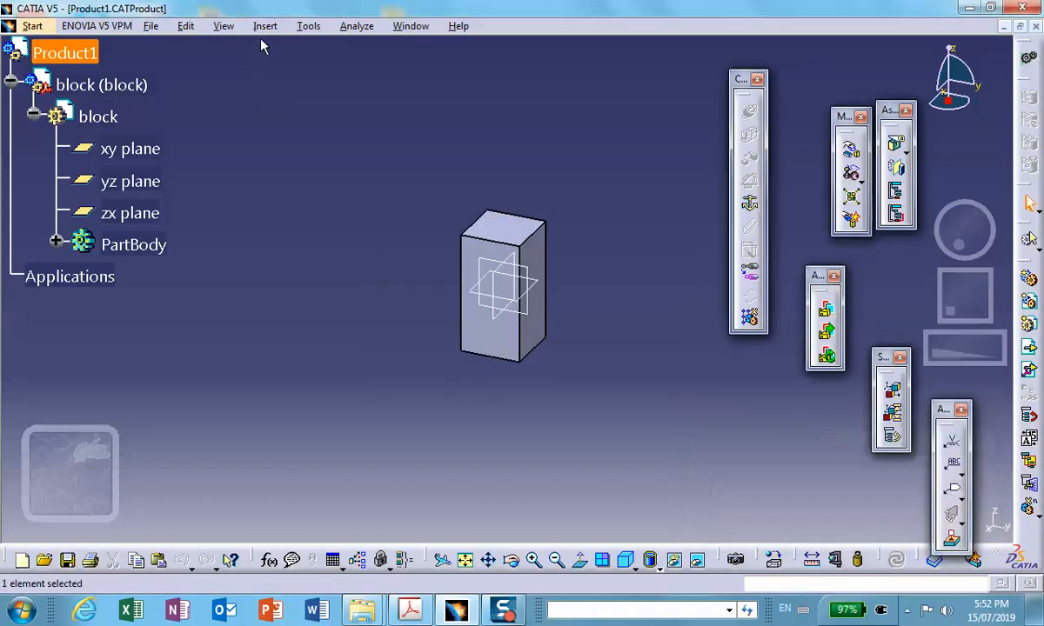
left_click(263, 26)
left_click(208, 297)
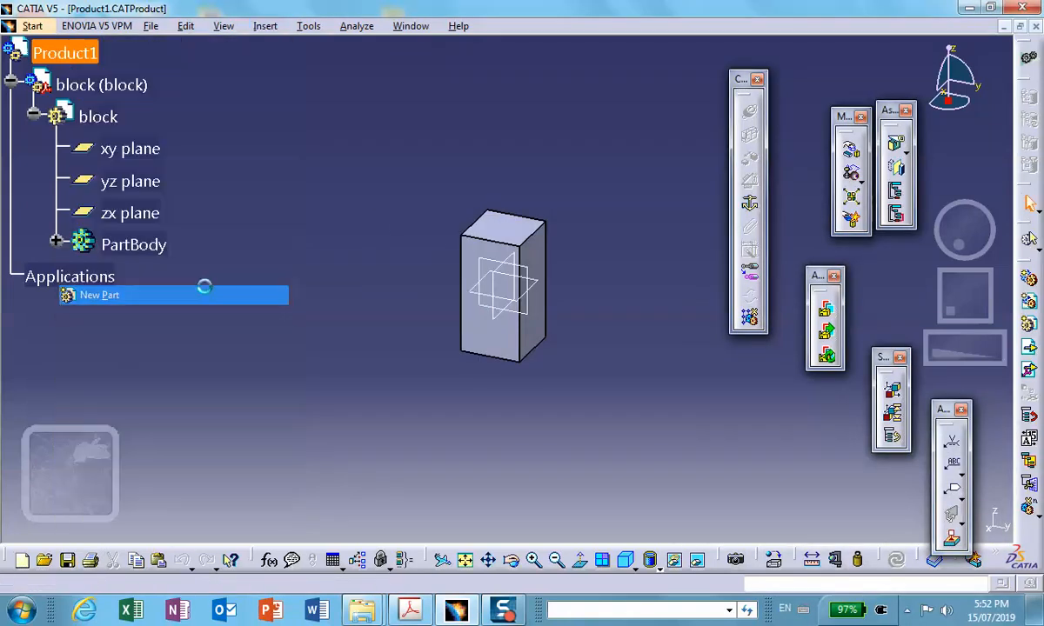
left_click(646, 366)
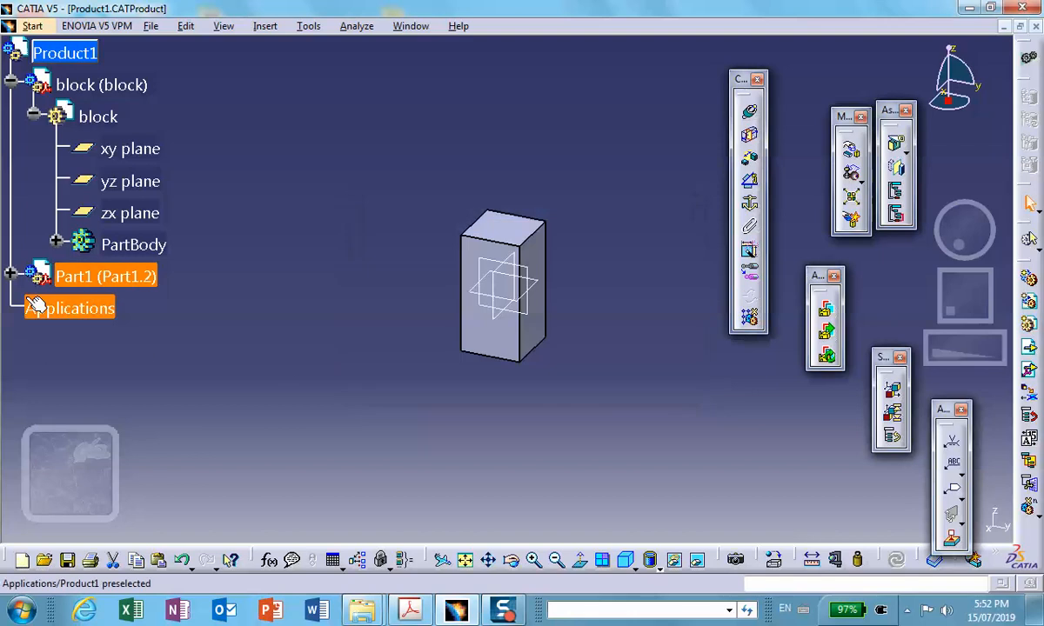
- Rename the new part by setting both its instance name and its part number to plate
left_click(11, 278)
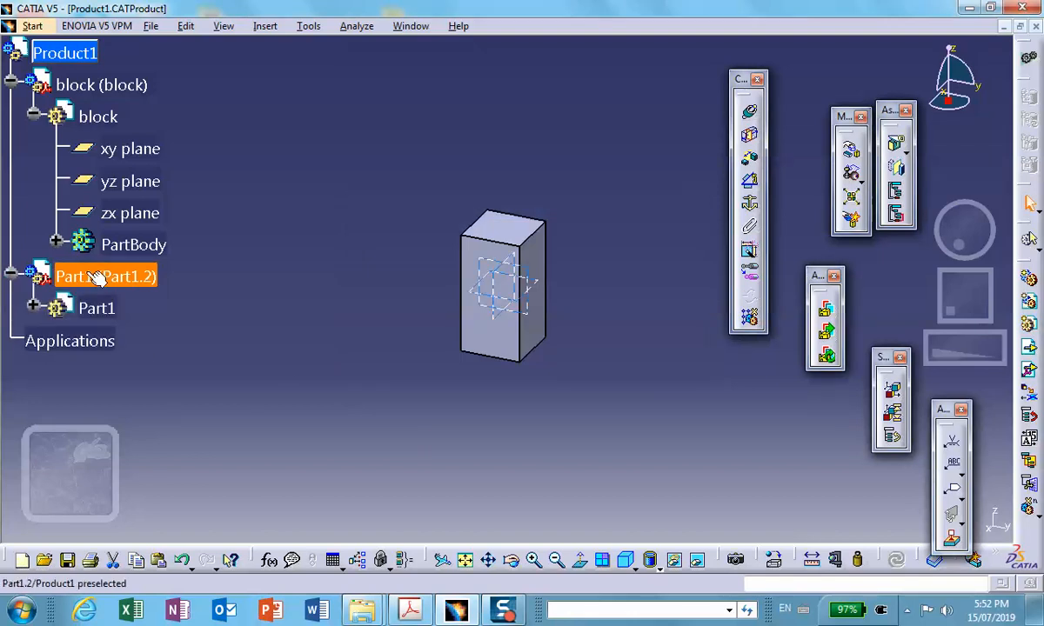
right_click(87, 275)
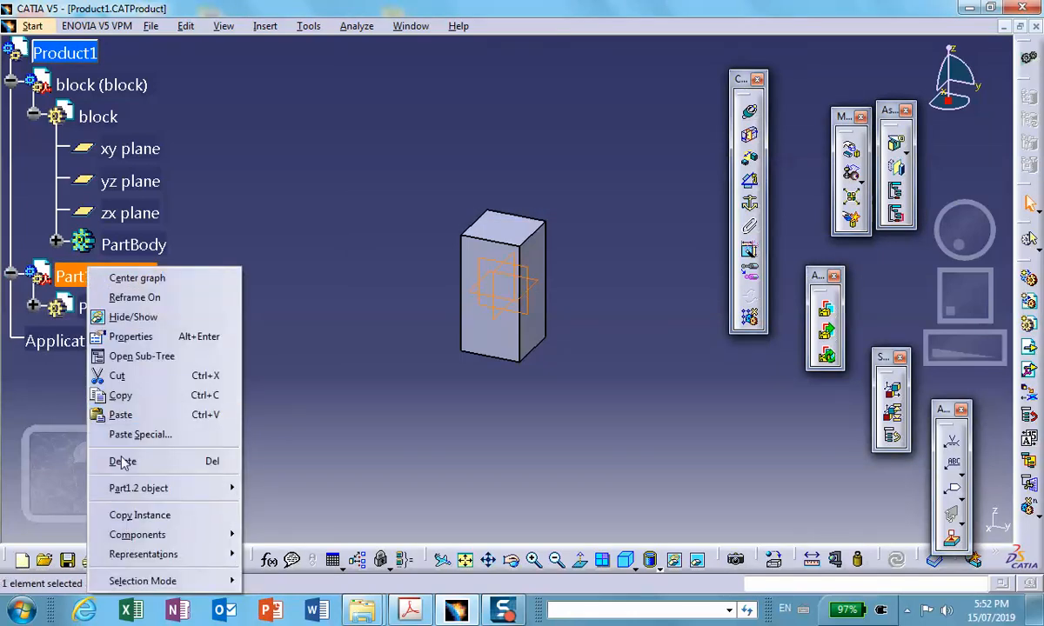
left_click(174, 336)
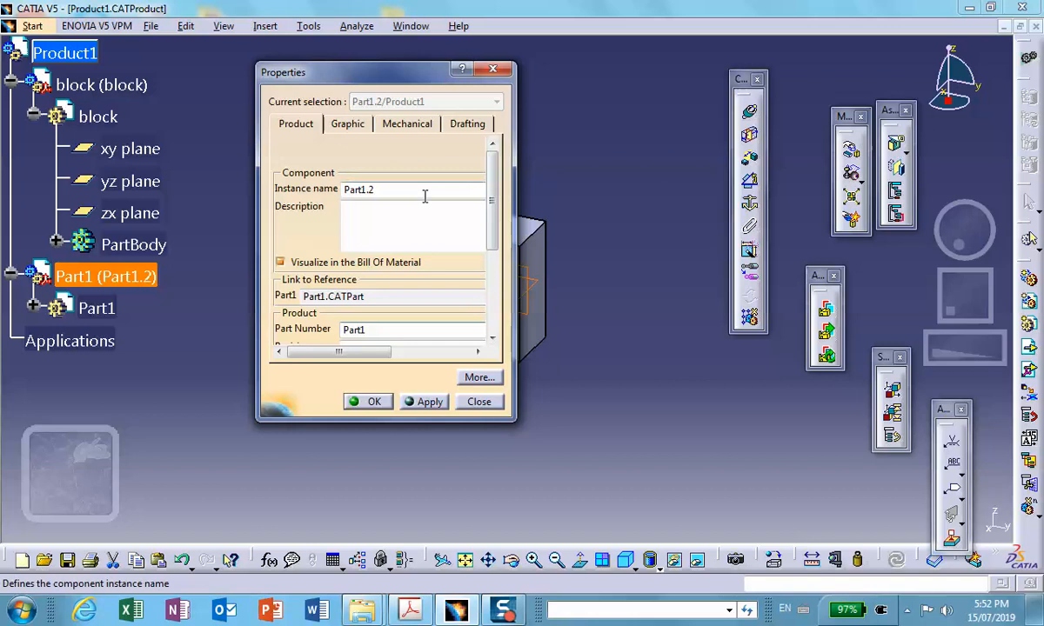
left_click_drag(416, 193, 234, 166)
type("plate")
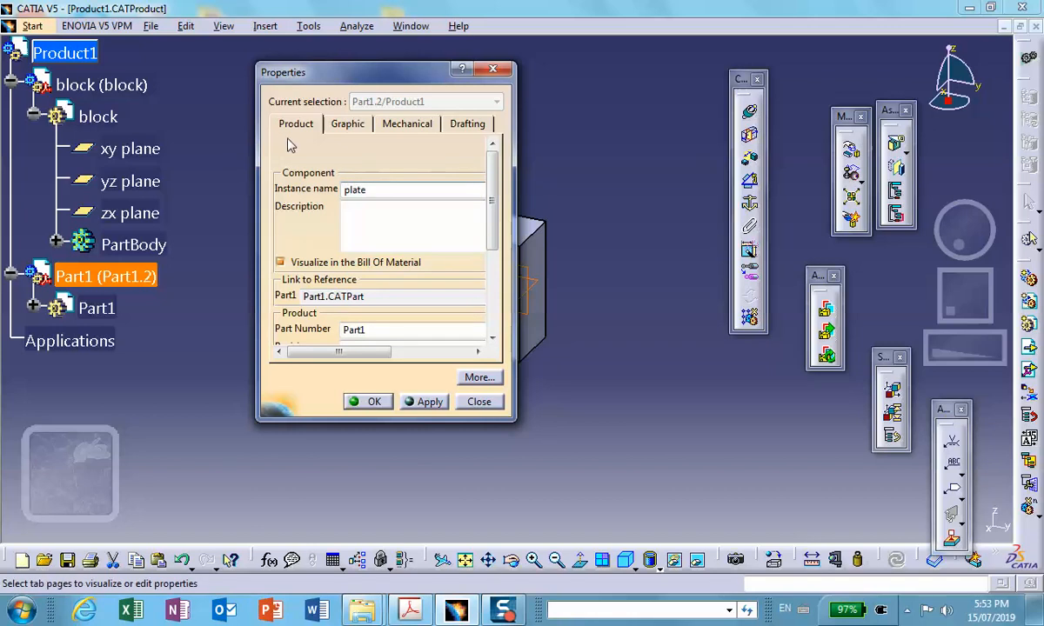
left_click(380, 330)
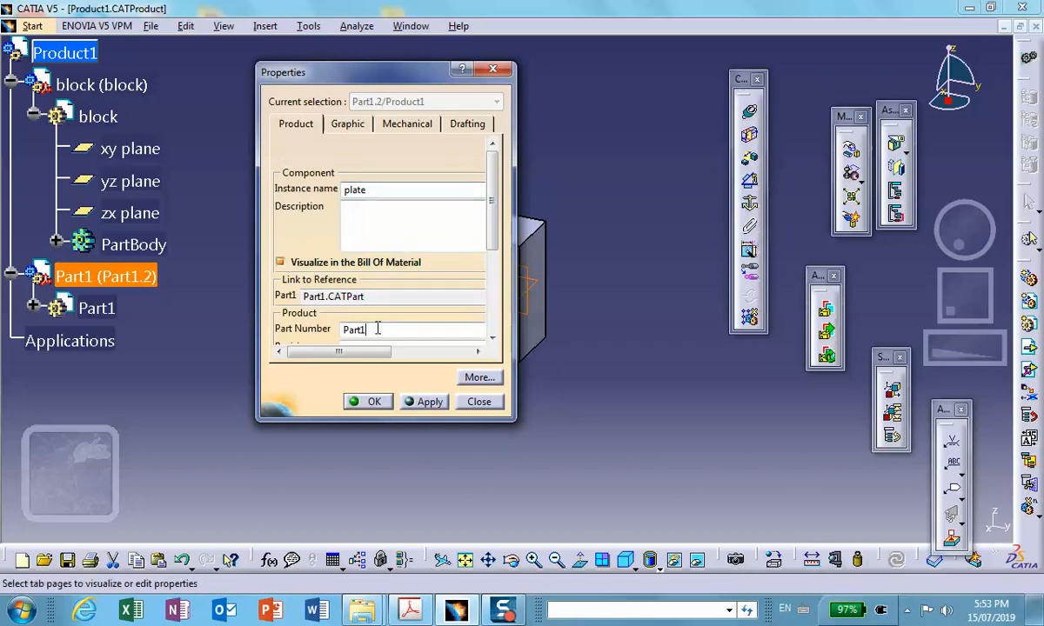
left_click_drag(380, 329, 282, 309)
type("te")
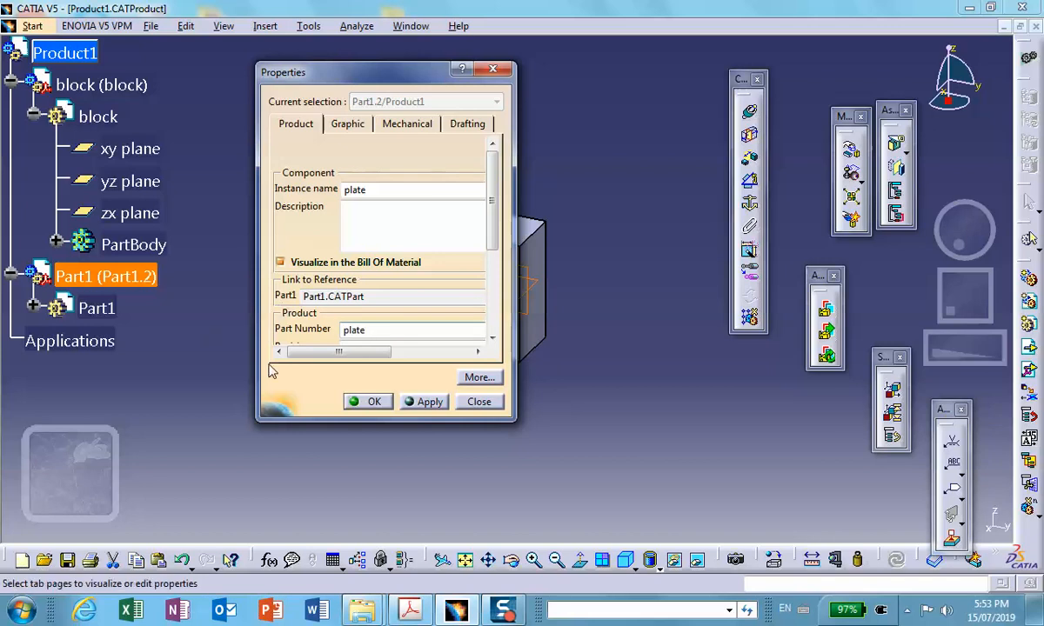
left_click(373, 405)
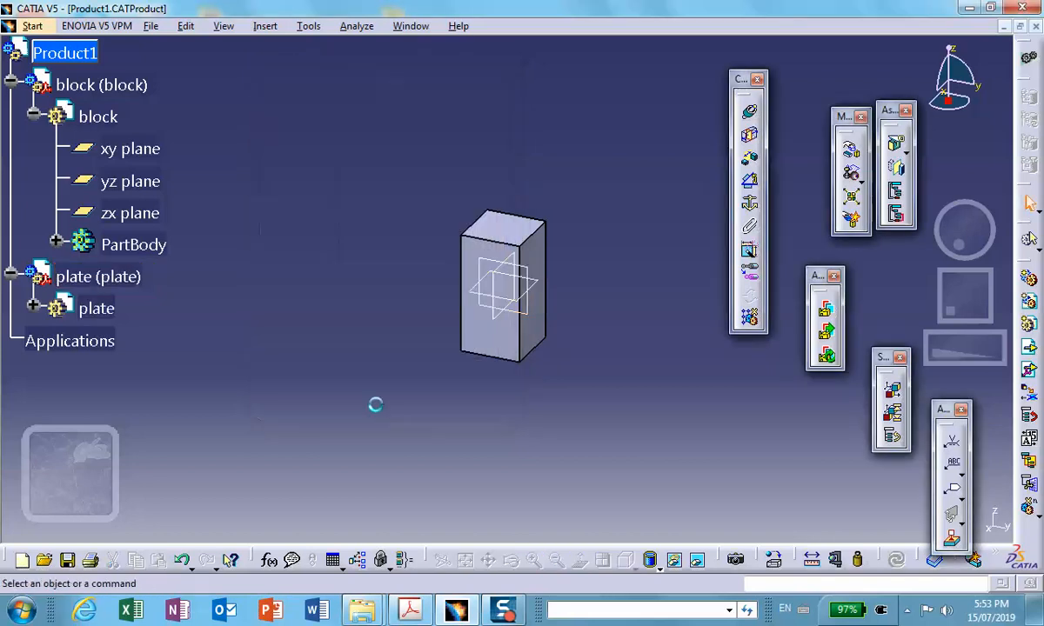
- Activate the plate part and sketch an origin-centred rectangle about 9.4 by 7.5 in on its xy plane
double_click(96, 308)
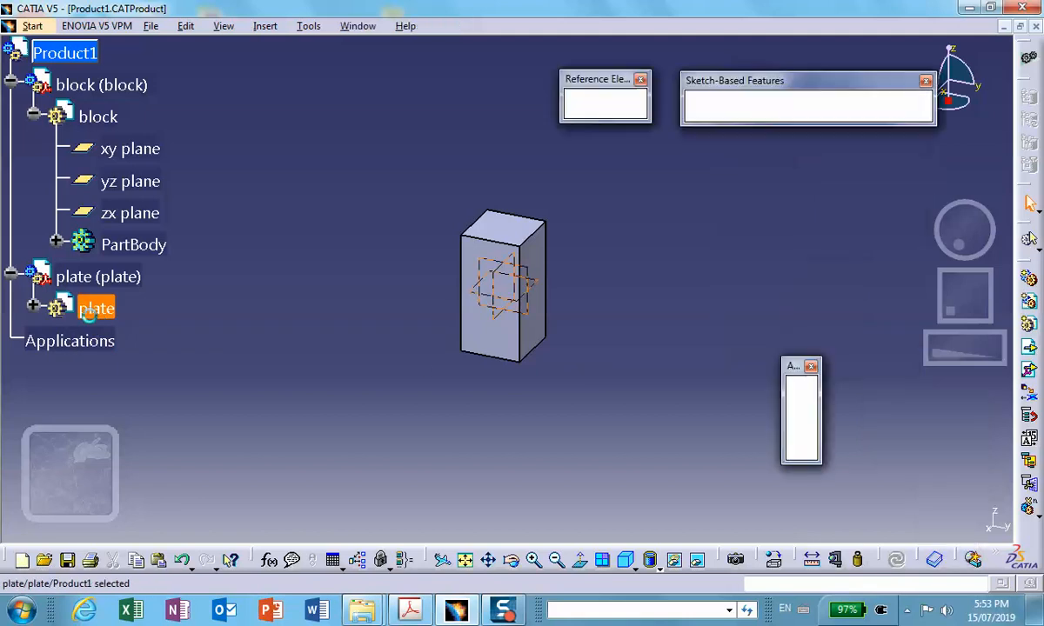
left_click(548, 287)
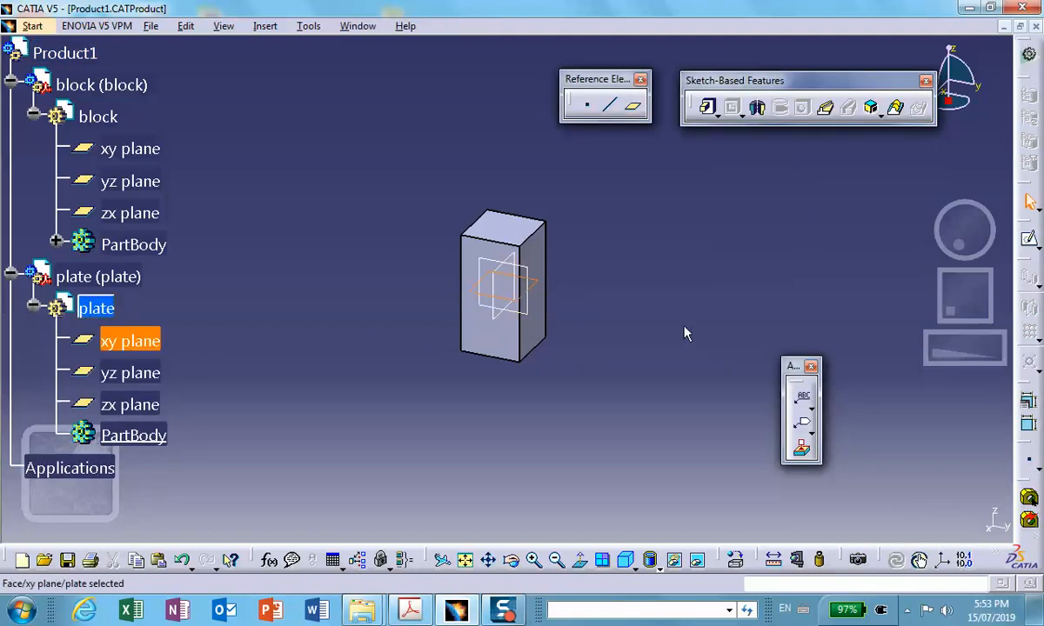
left_click(1029, 233)
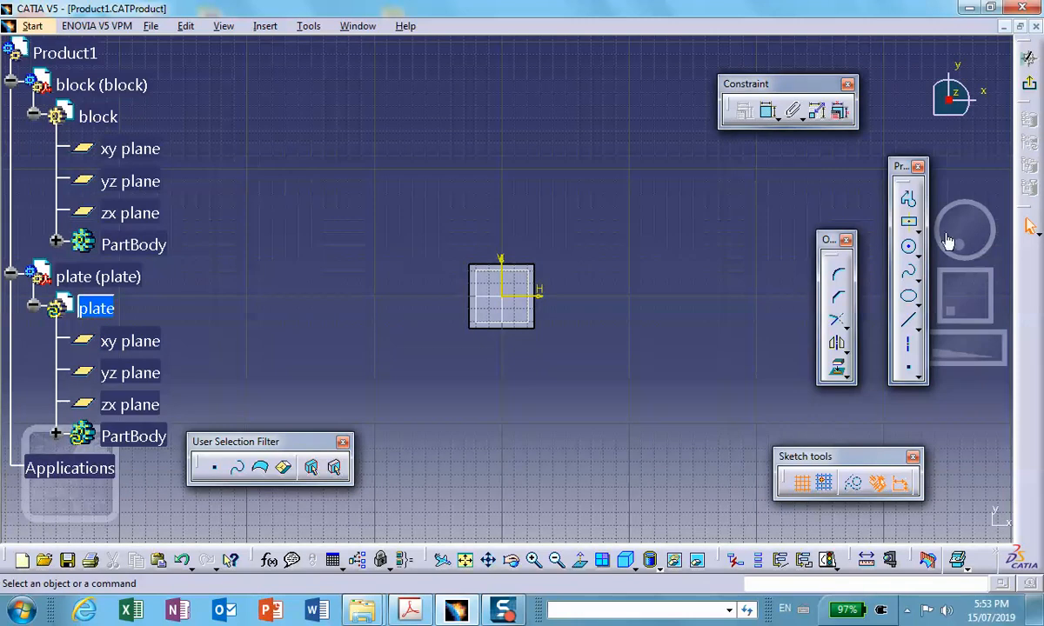
left_click(908, 222)
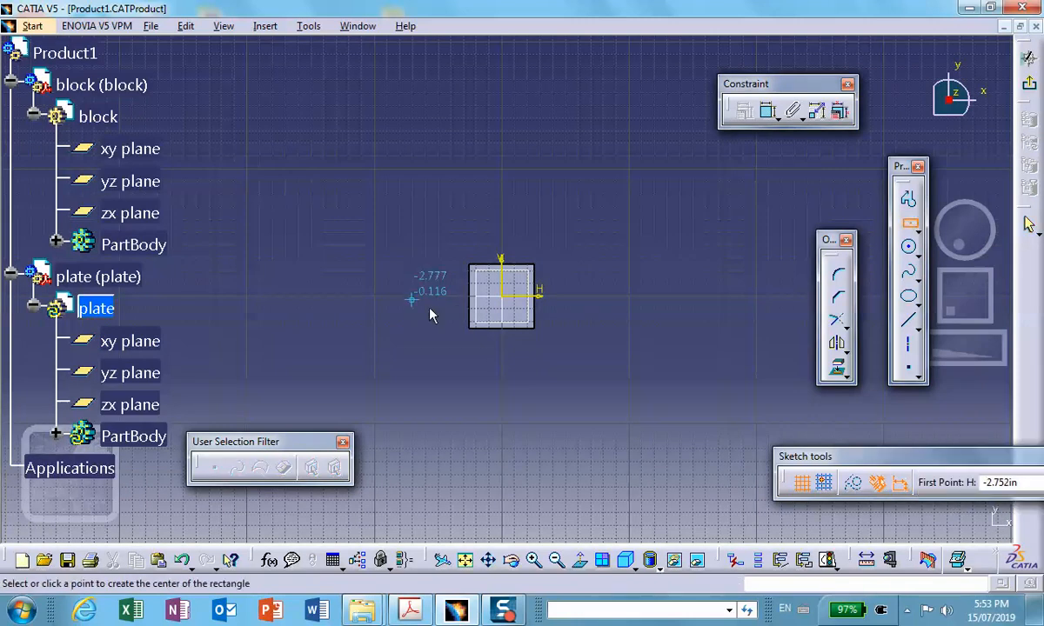
left_click(502, 297)
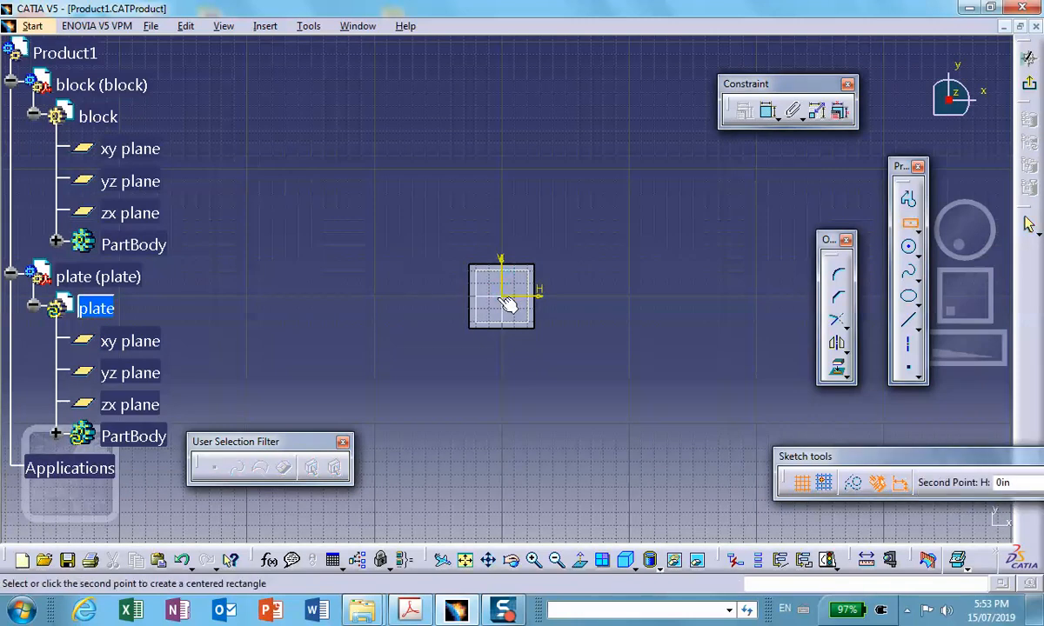
left_click(654, 417)
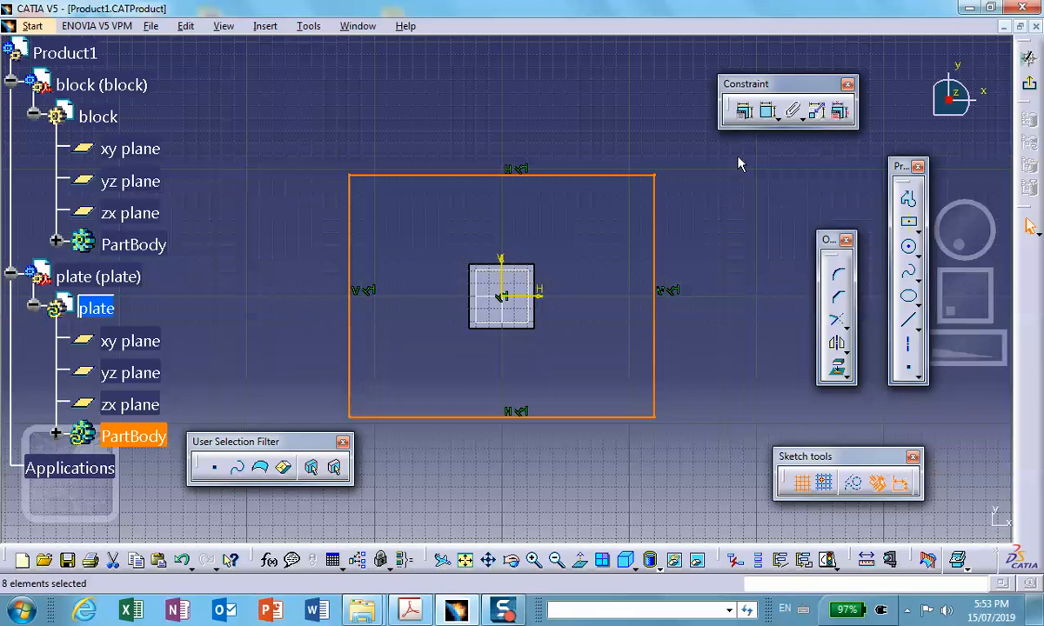
- Dimension the width and height of the plate's rectangle
left_click(768, 111)
left_click(613, 175)
left_click(594, 127)
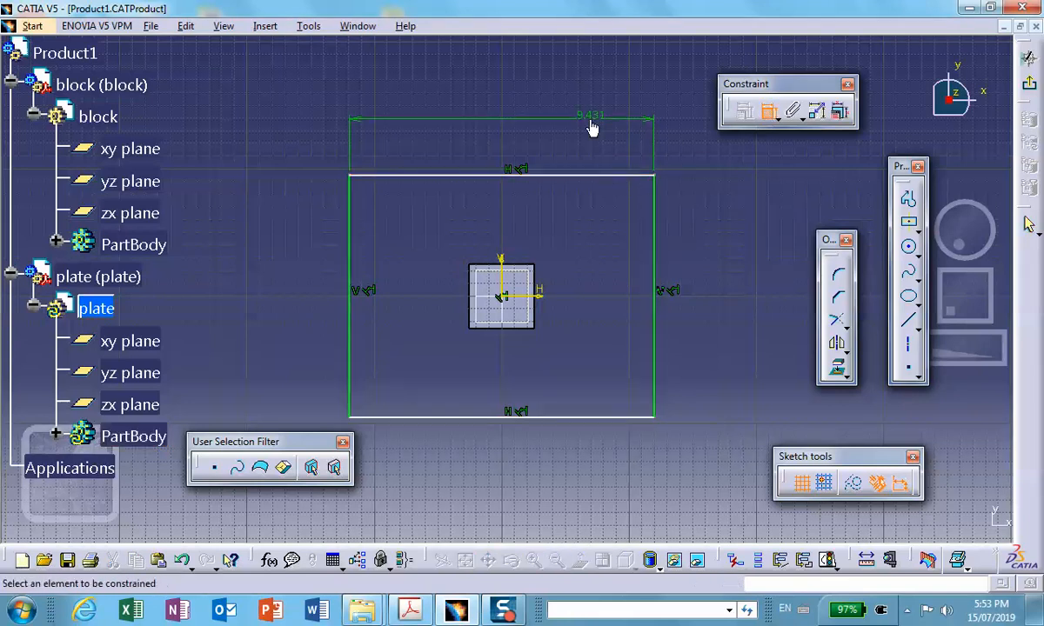
left_click(656, 217)
left_click(704, 246)
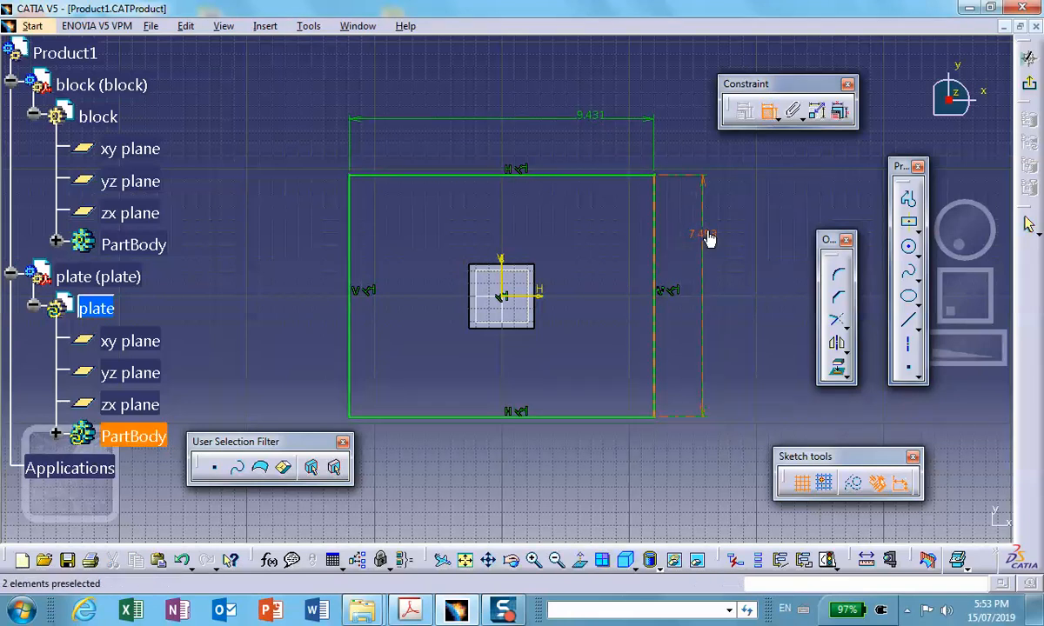
- Set the plate rectangle's height and width to 5 in each and exit the sketch
double_click(707, 231)
type("5")
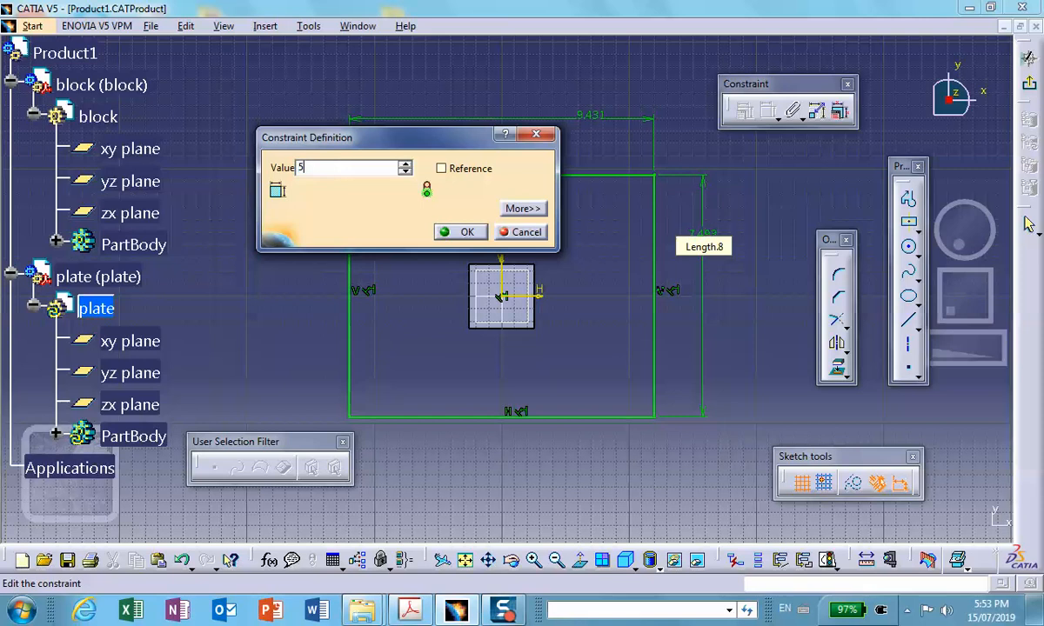
left_click(458, 232)
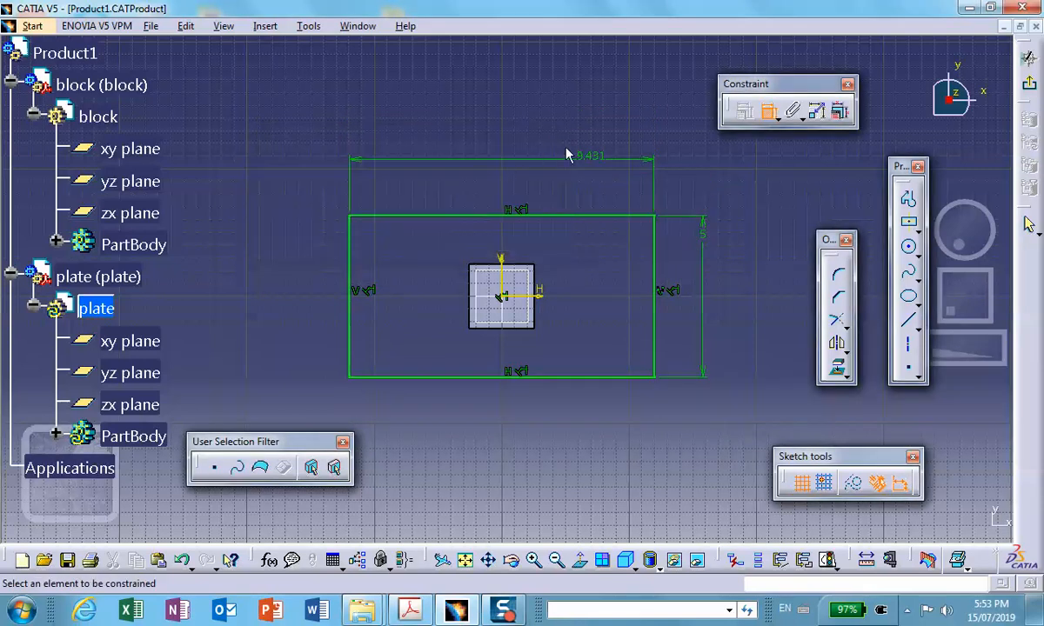
double_click(593, 162)
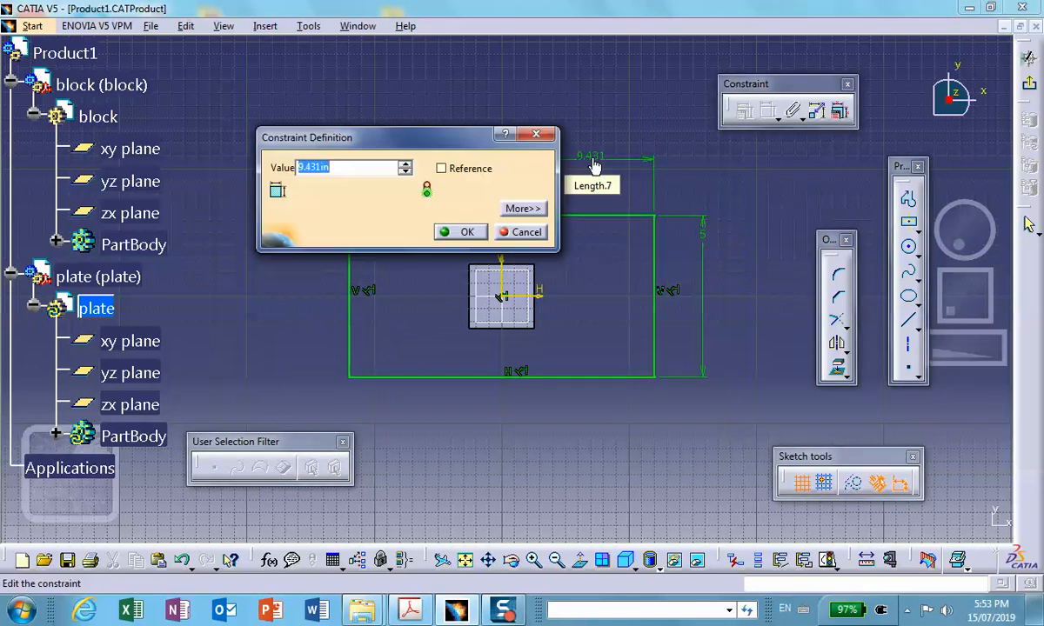
type("5")
left_click(466, 232)
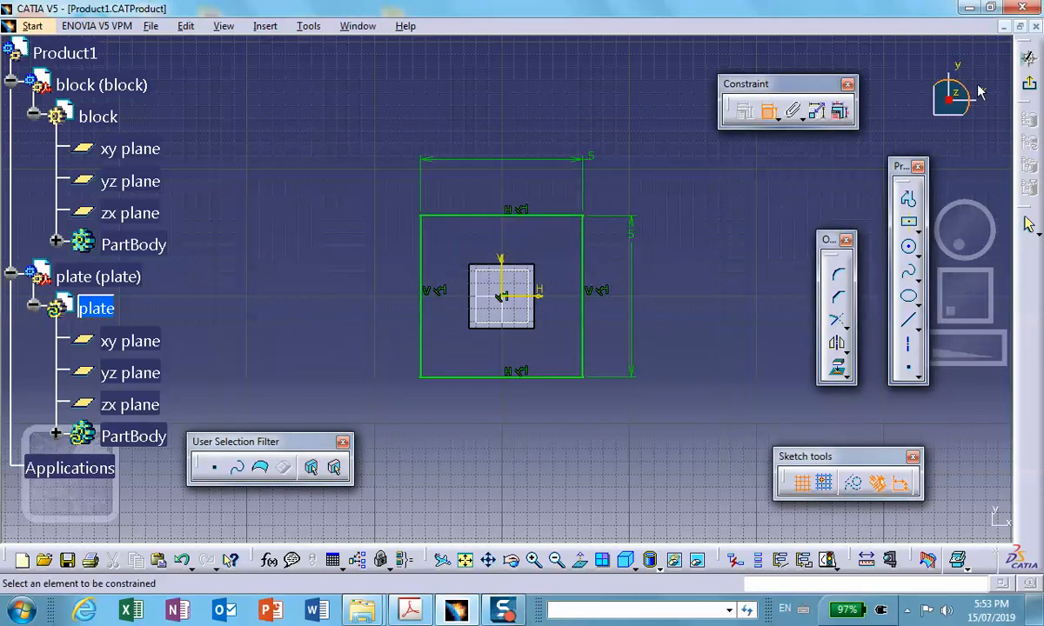
left_click(1027, 58)
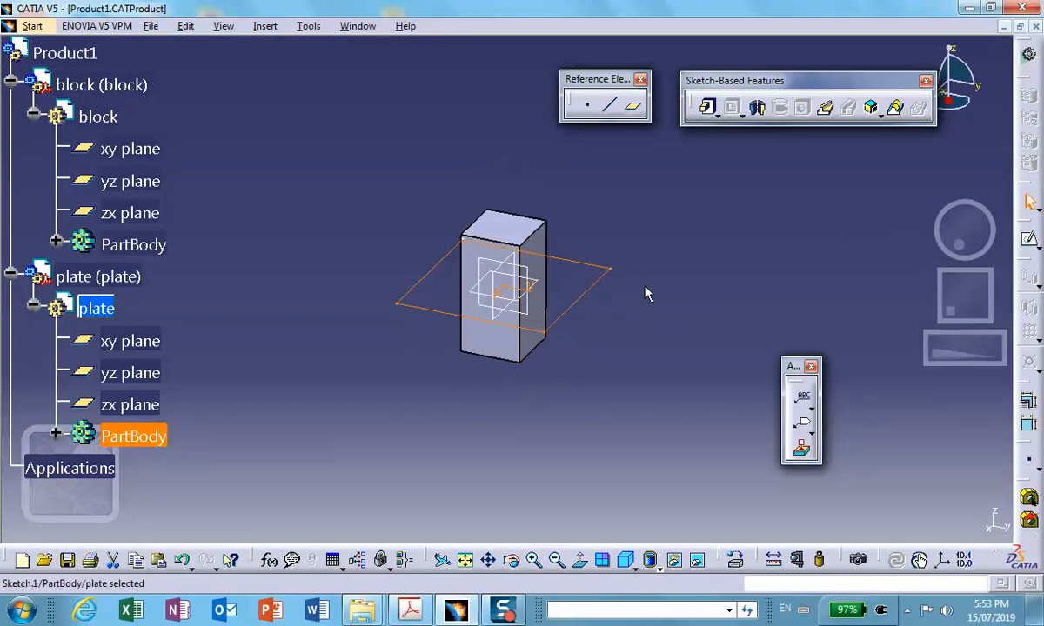
- Switch to the Wireframe and Surface Design workbench and create a Fill surface inside the plate's square sketch
left_click(1027, 57)
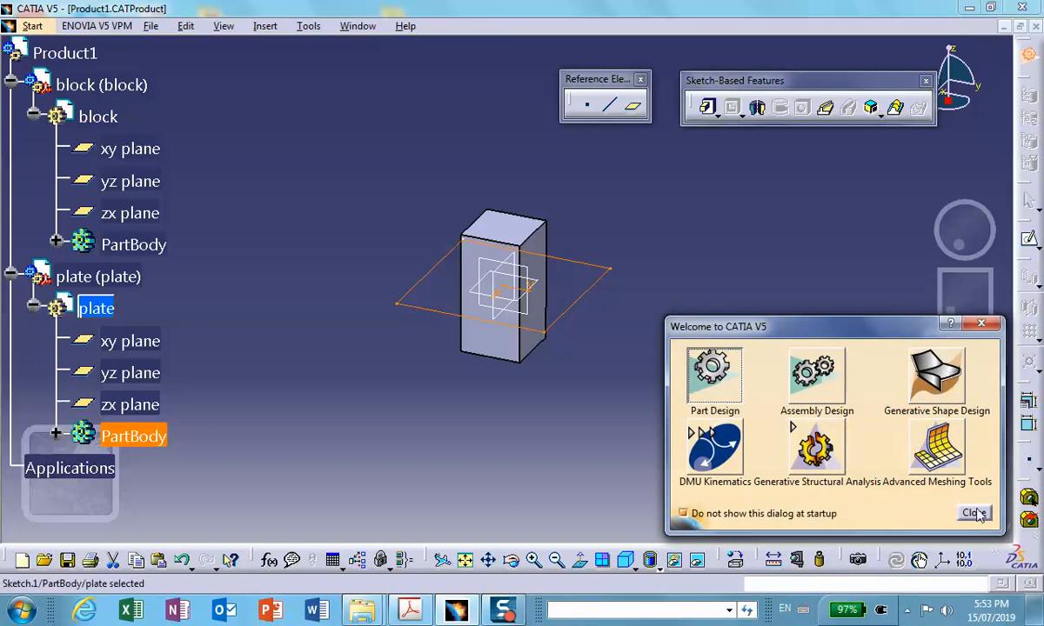
left_click(948, 416)
left_click(32, 26)
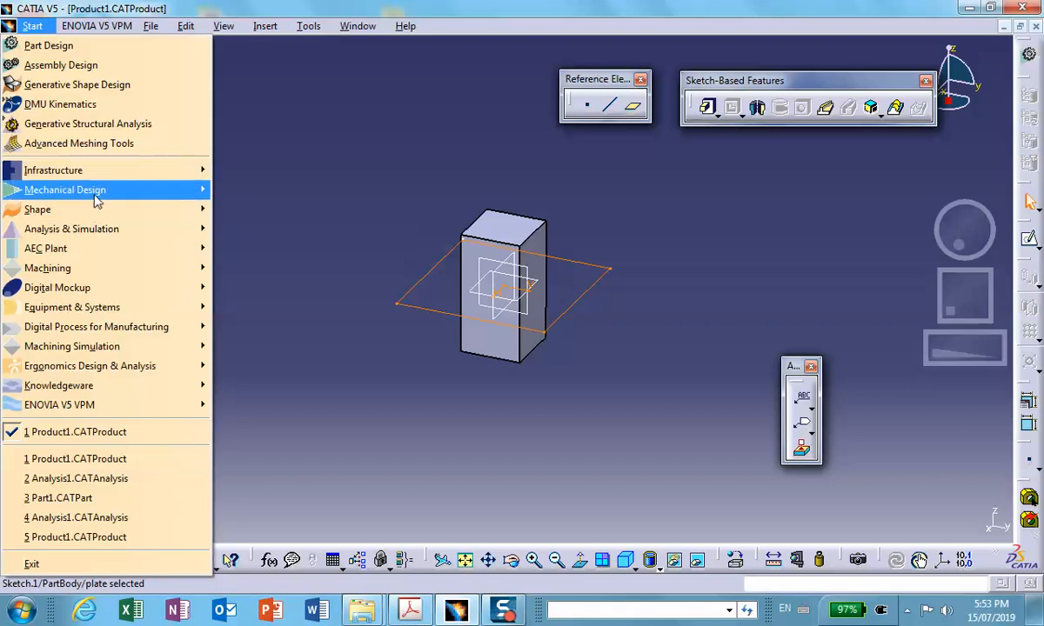
mouse_move(94, 190)
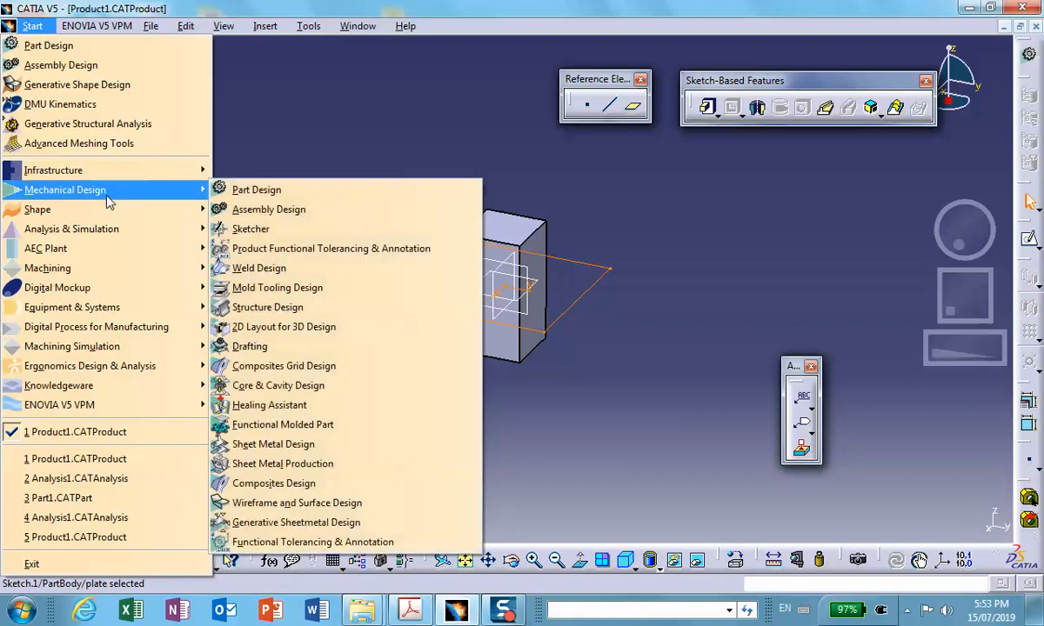
left_click(260, 503)
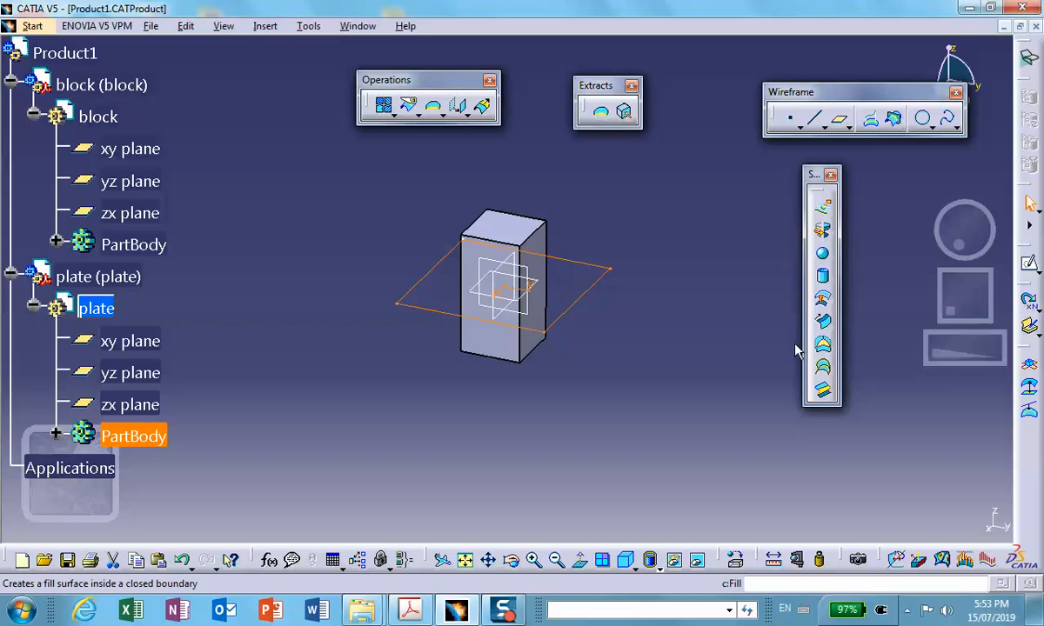
left_click(824, 346)
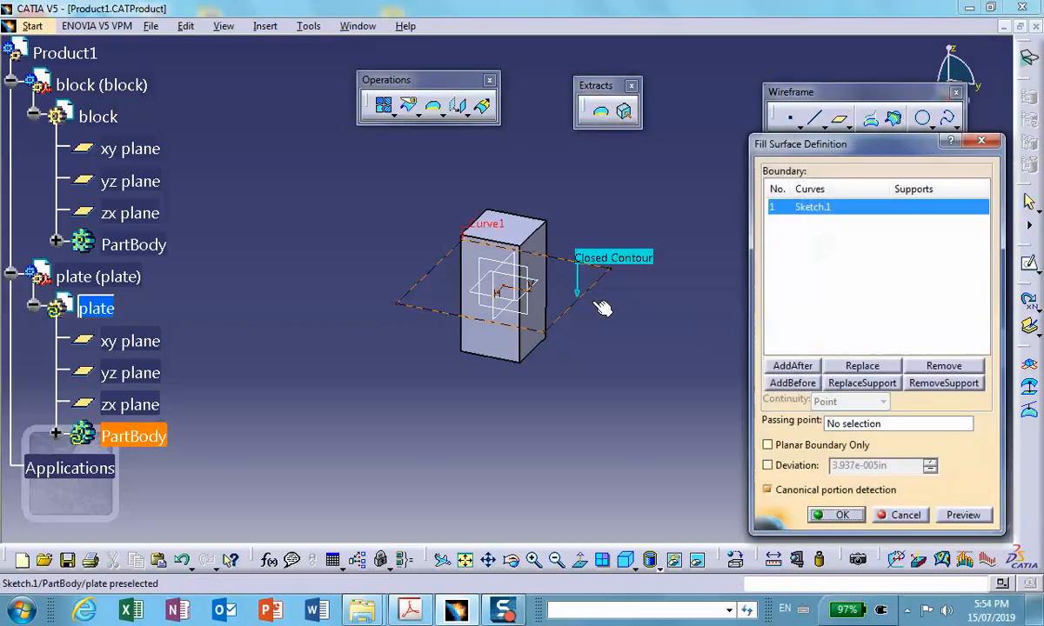
left_click(836, 515)
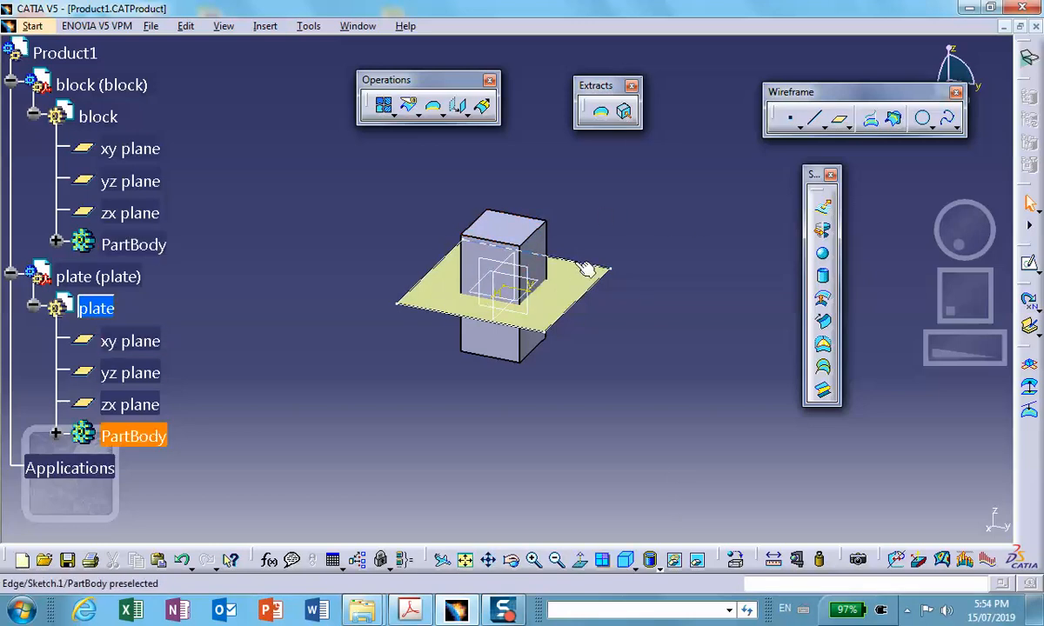
- Start a sketch on the fill surface, project the block's square end face onto it, and exit the sketch
left_click(559, 284)
left_click(1029, 263)
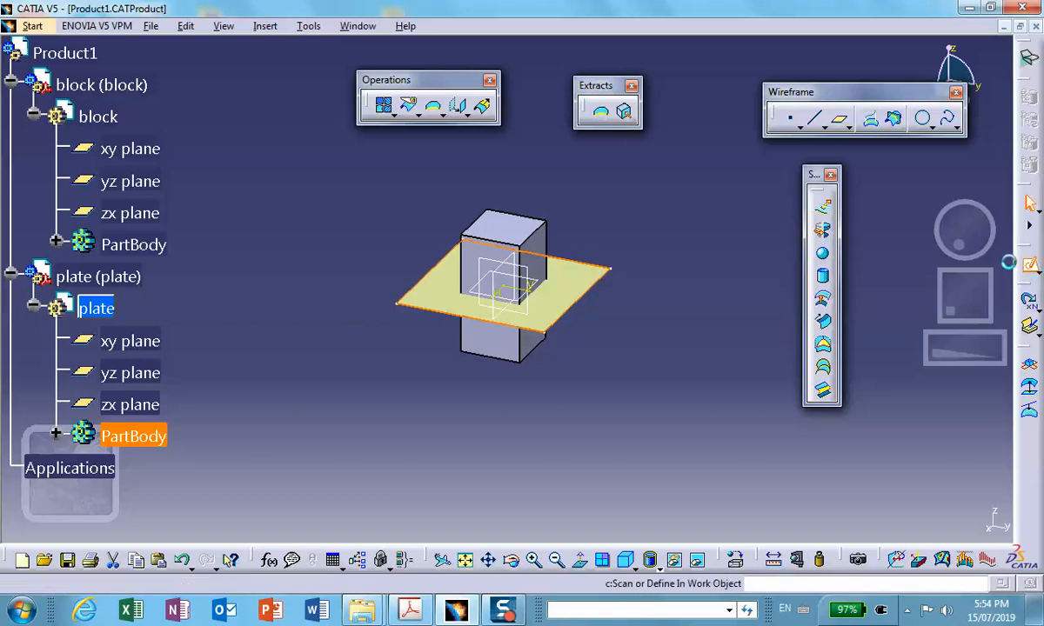
mouse_move(689, 228)
middle_mouse_down()
mouse_move(566, 285)
mouse_move(573, 297)
middle_mouse_up()
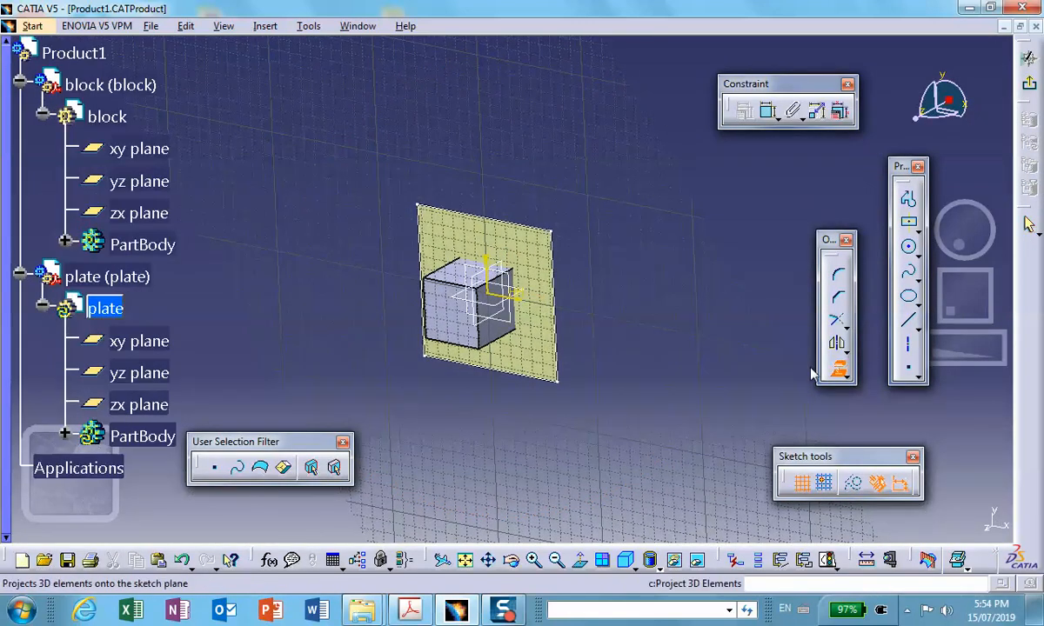
left_click(836, 368)
left_click(440, 311)
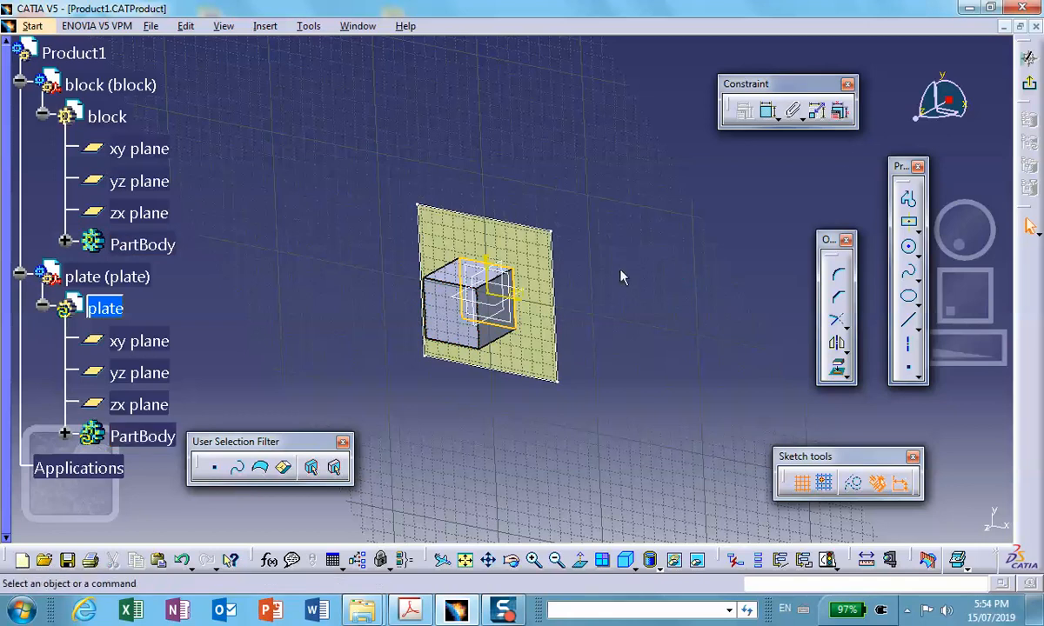
left_click(1030, 88)
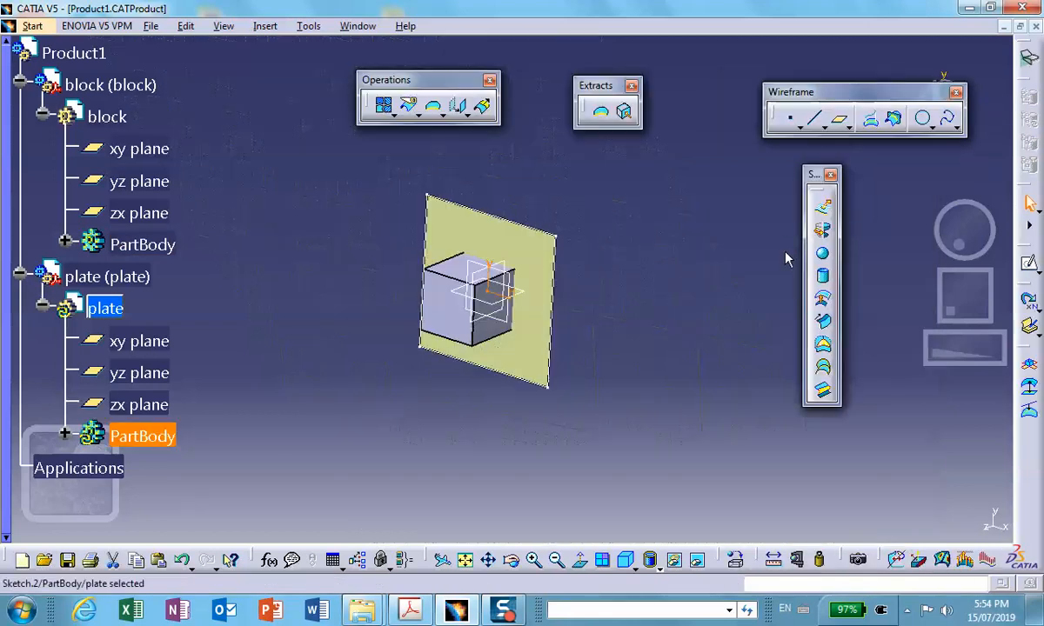
- Hide the block and split the plate's fill surface with the projected square sketch, cutting out the inner square
right_click(502, 216)
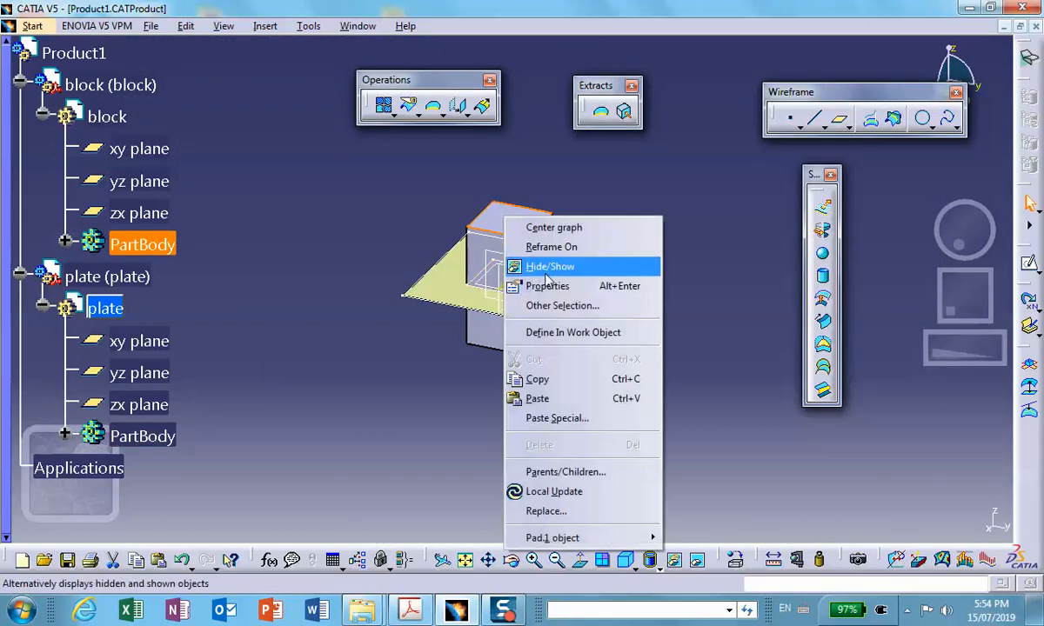
left_click(521, 266)
middle_click_drag(535, 233, 508, 133)
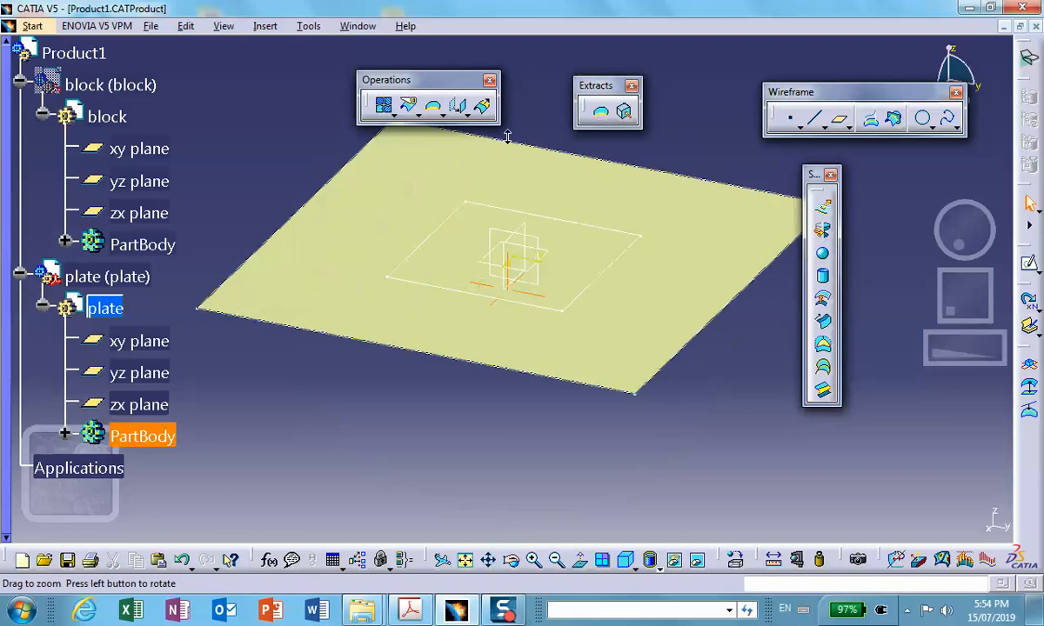
middle_click_drag(521, 233, 519, 291)
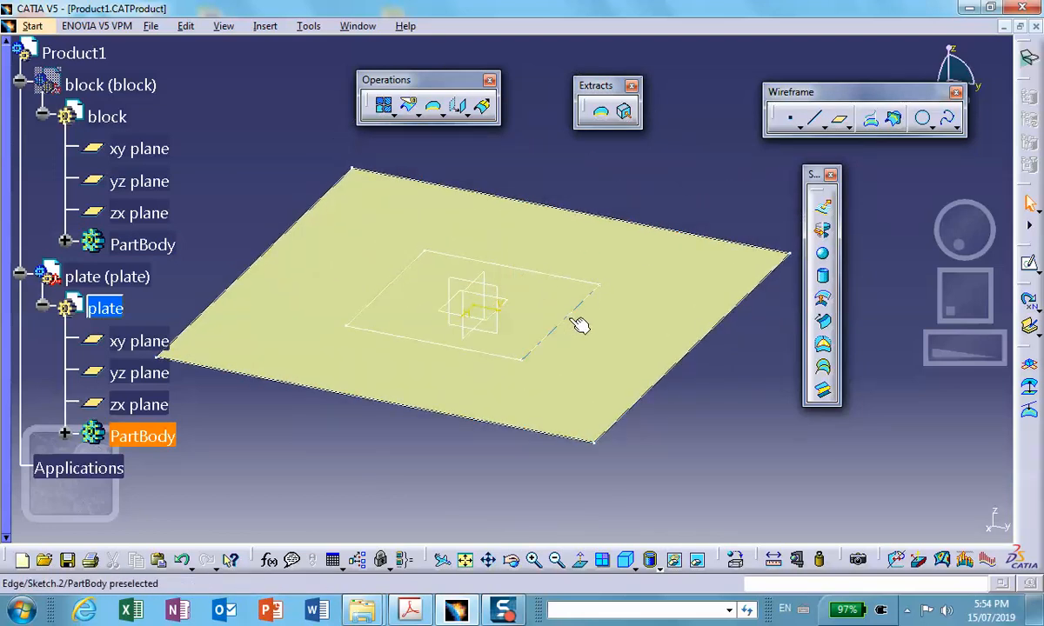
left_click(410, 109)
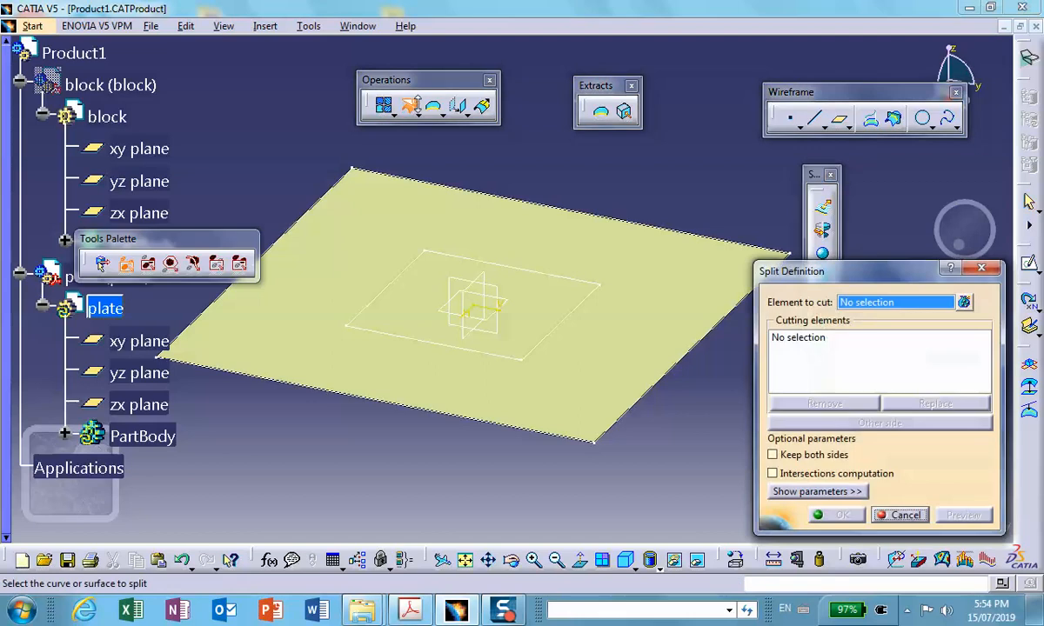
left_click(382, 235)
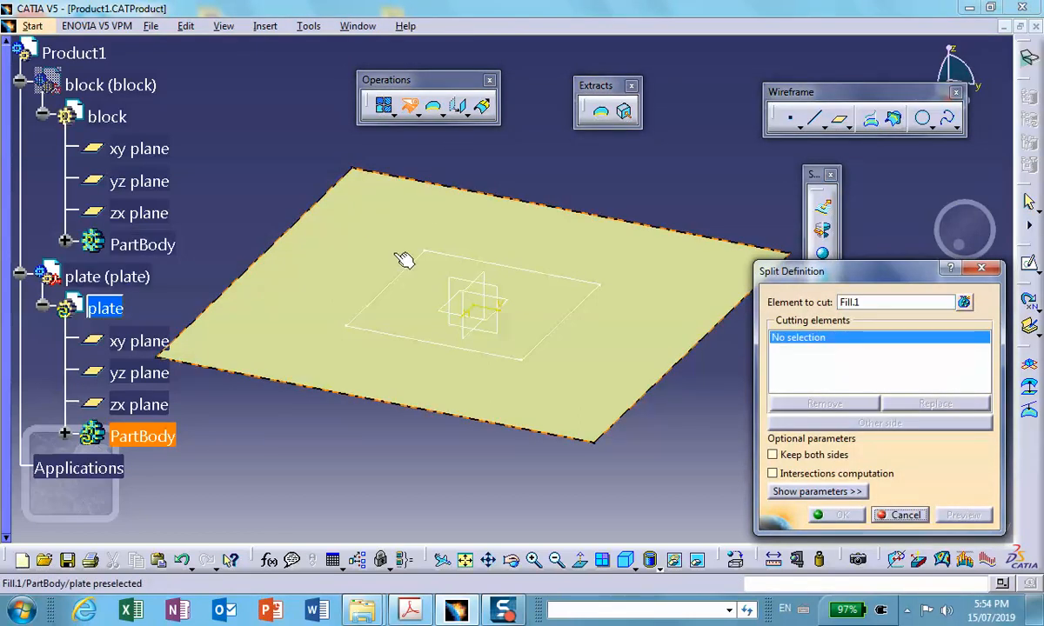
left_click(403, 271)
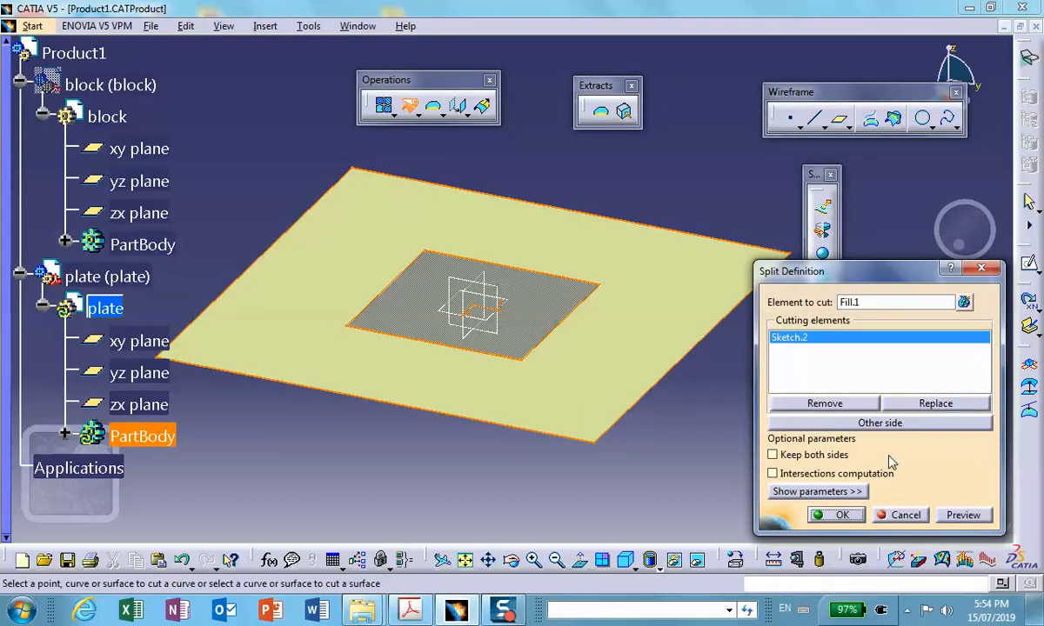
left_click(833, 515)
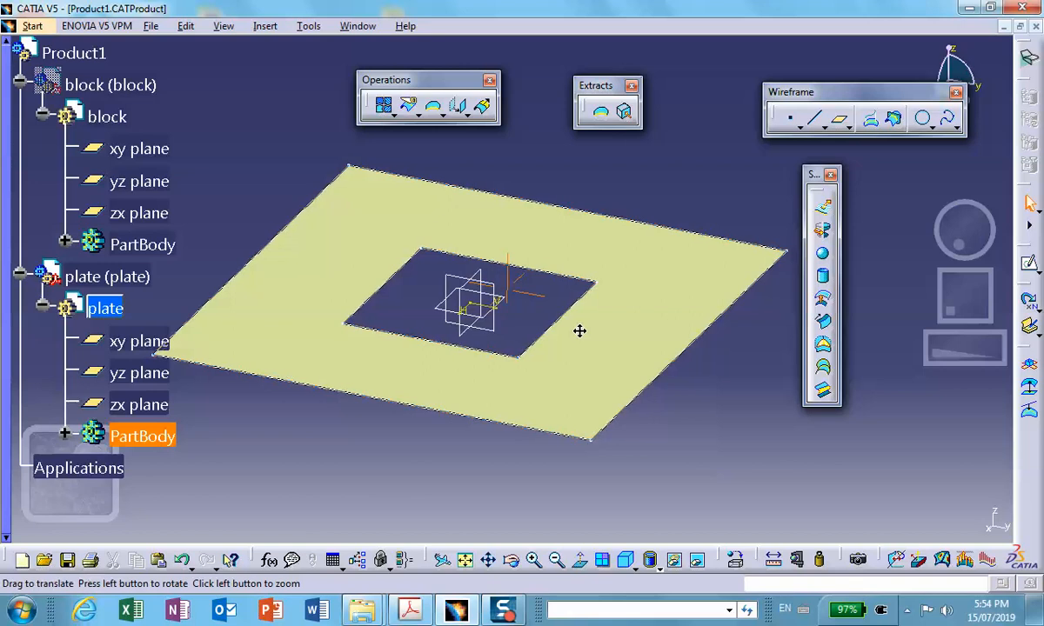
- Show the hidden block again by restoring it from the hidden space, and return to the visible space
middle_click_drag(579, 330, 608, 420)
left_click(700, 563)
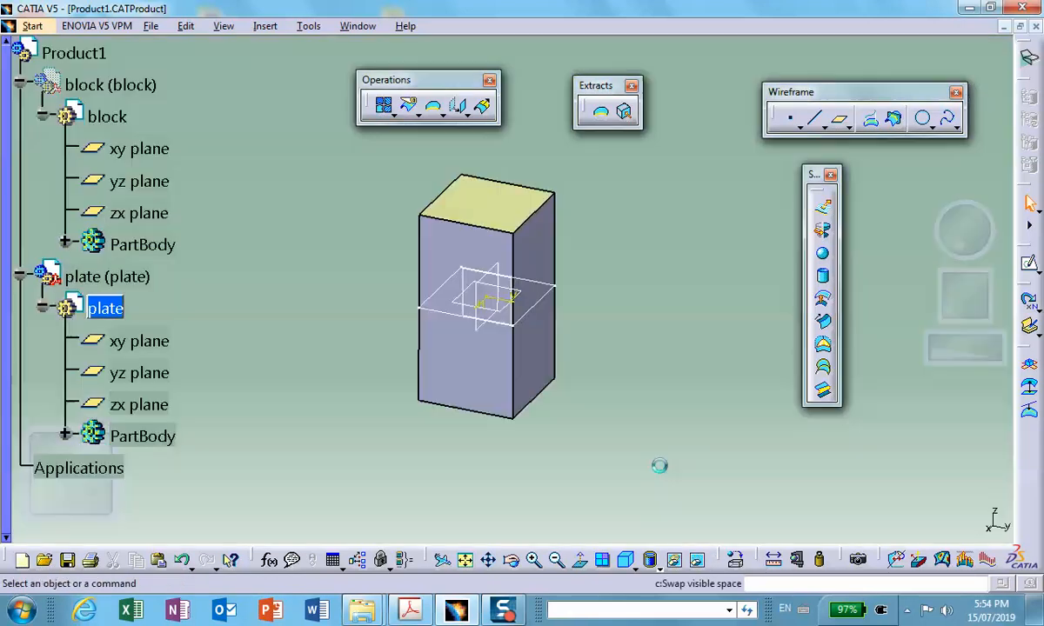
right_click(454, 253)
left_click(478, 296)
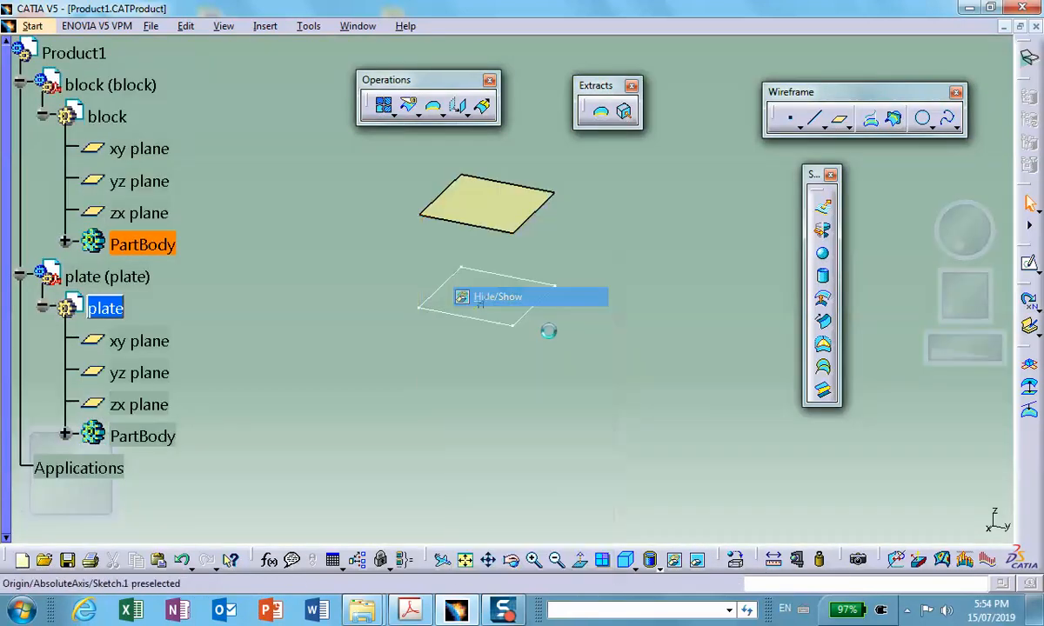
left_click(697, 560)
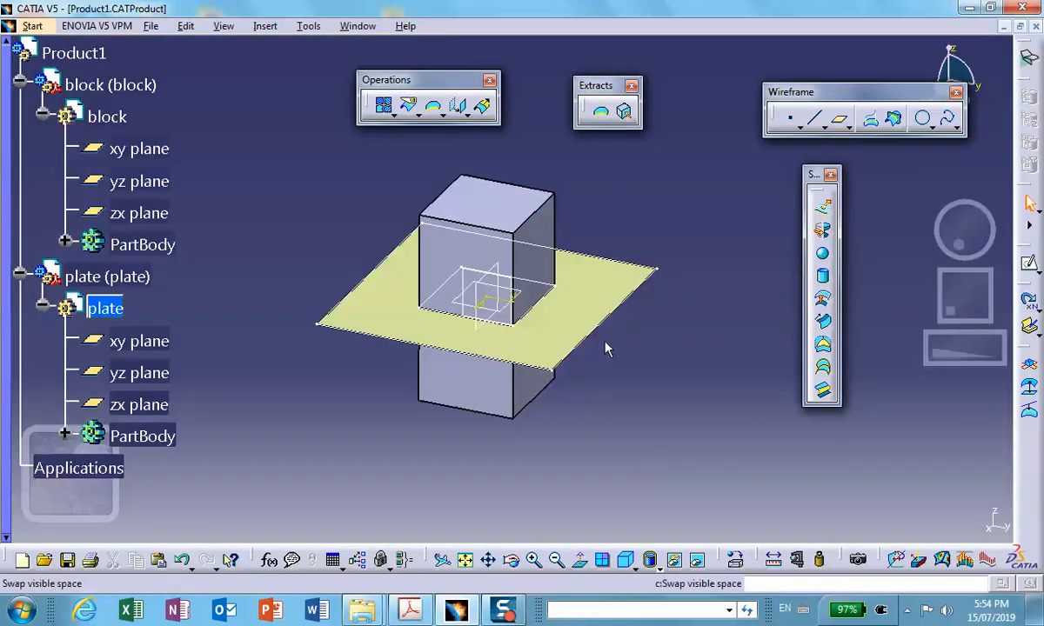
mouse_move(606, 347)
middle_mouse_down()
mouse_move(601, 340)
mouse_move(610, 369)
middle_mouse_up()
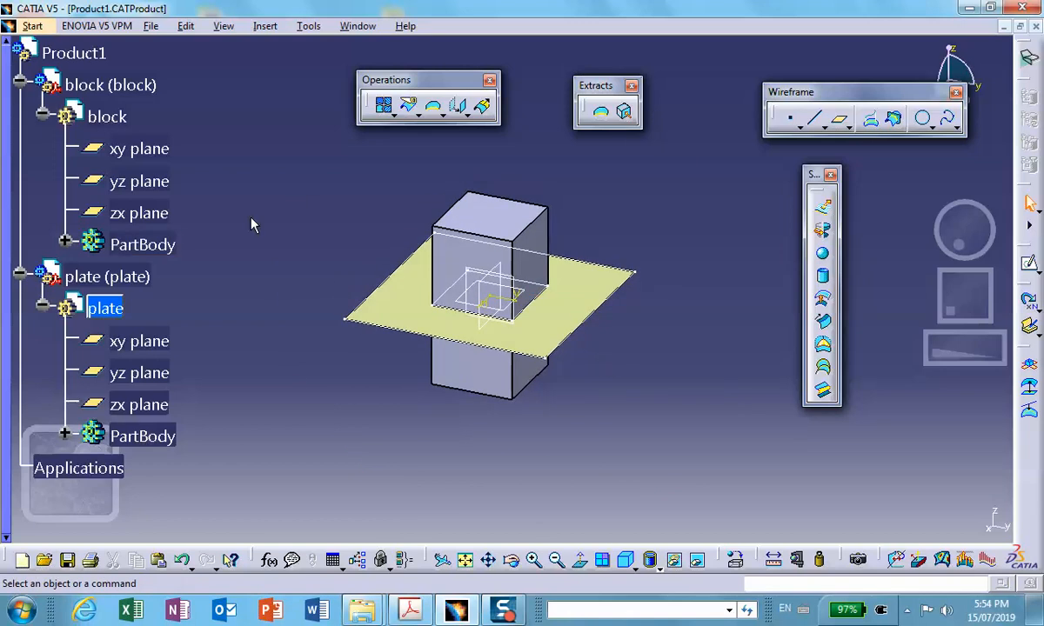
- Activate Product1 for assembly design and collapse the block and plate branches of the tree
double_click(73, 53)
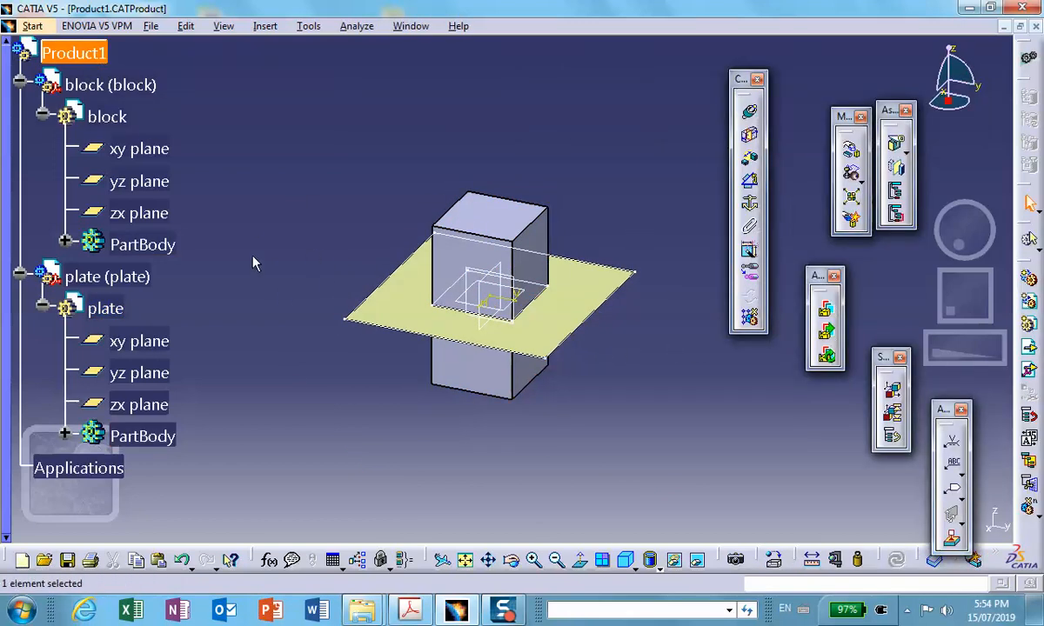
left_click(20, 82)
left_click(20, 114)
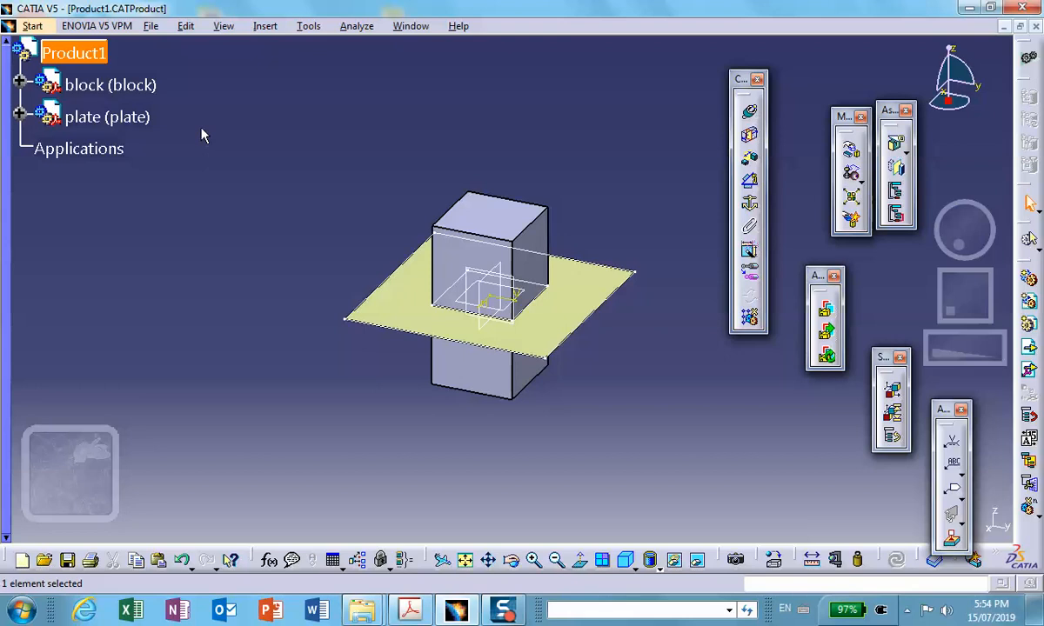
left_click(217, 140)
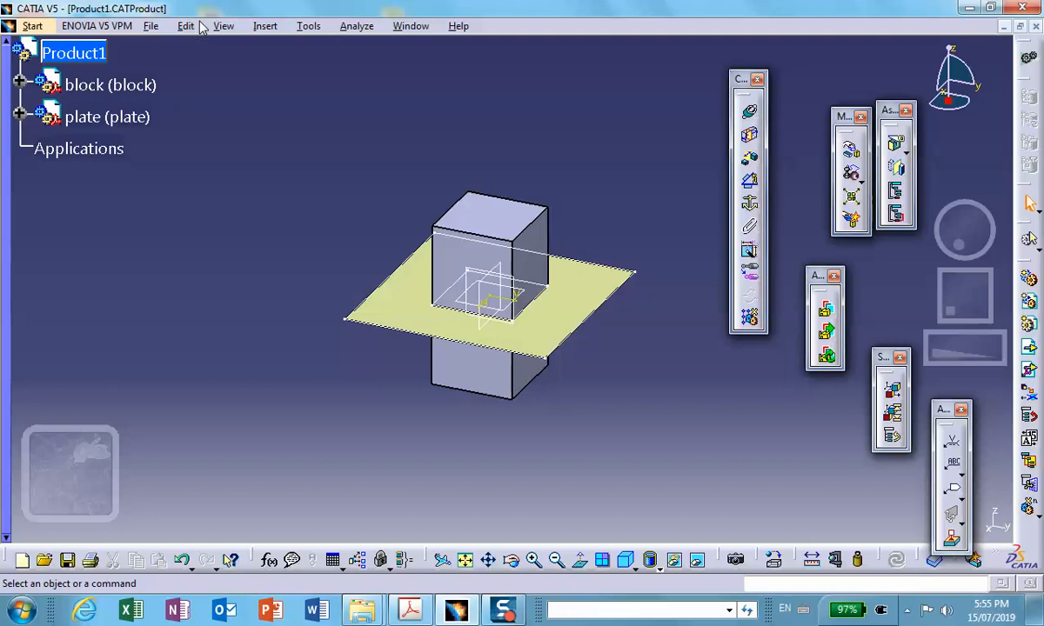
left_click(258, 28)
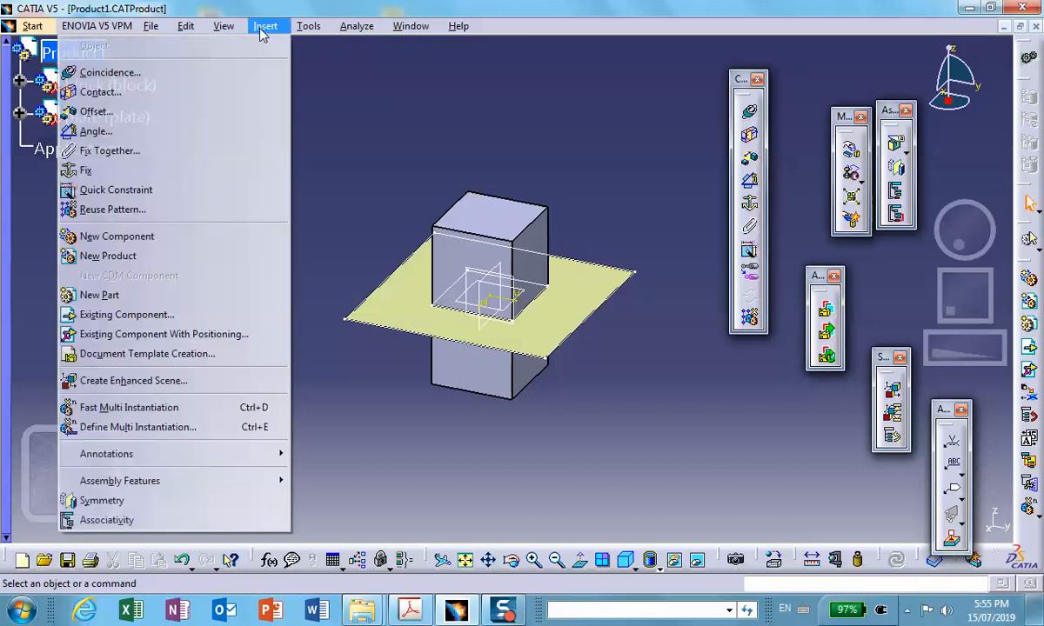
mouse_move(224, 26)
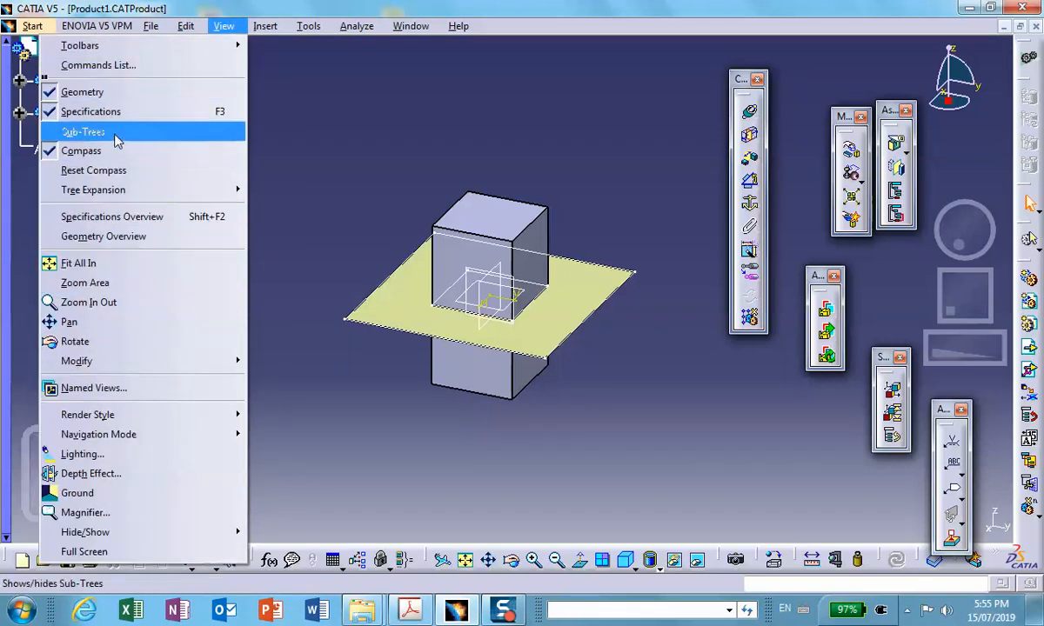
left_click(274, 124)
- Insert a new part into Product1, using the assembly's origin as the part's origin point
left_click(265, 27)
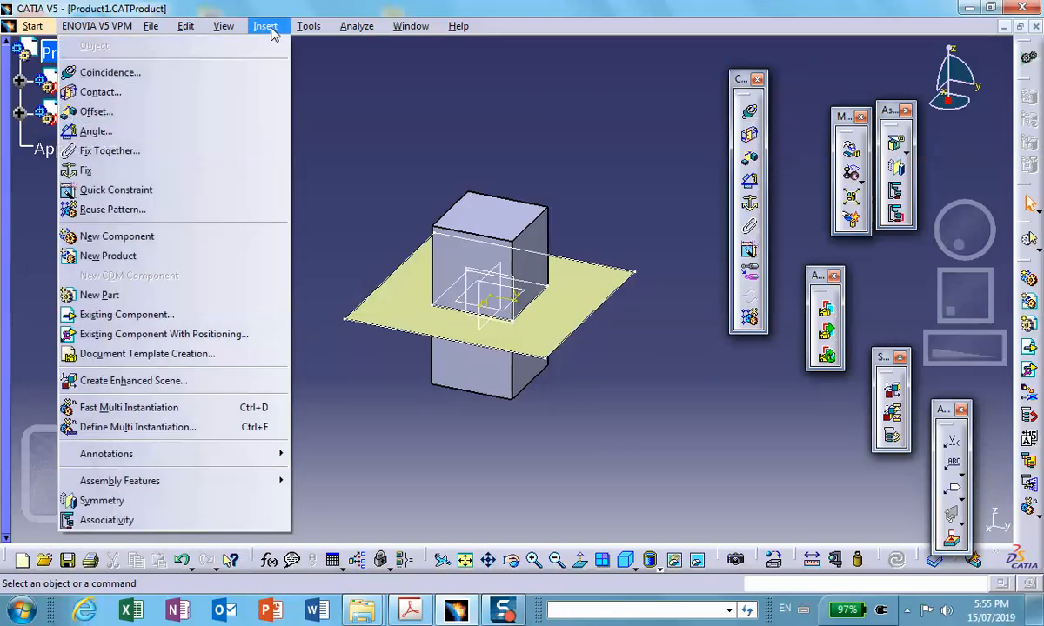
left_click(128, 295)
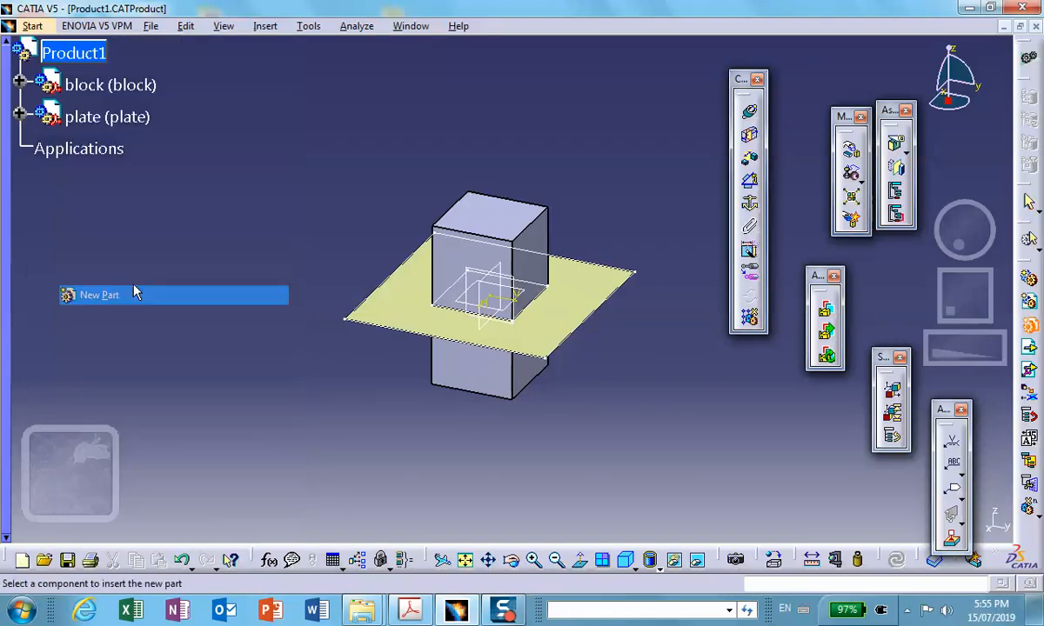
left_click(84, 66)
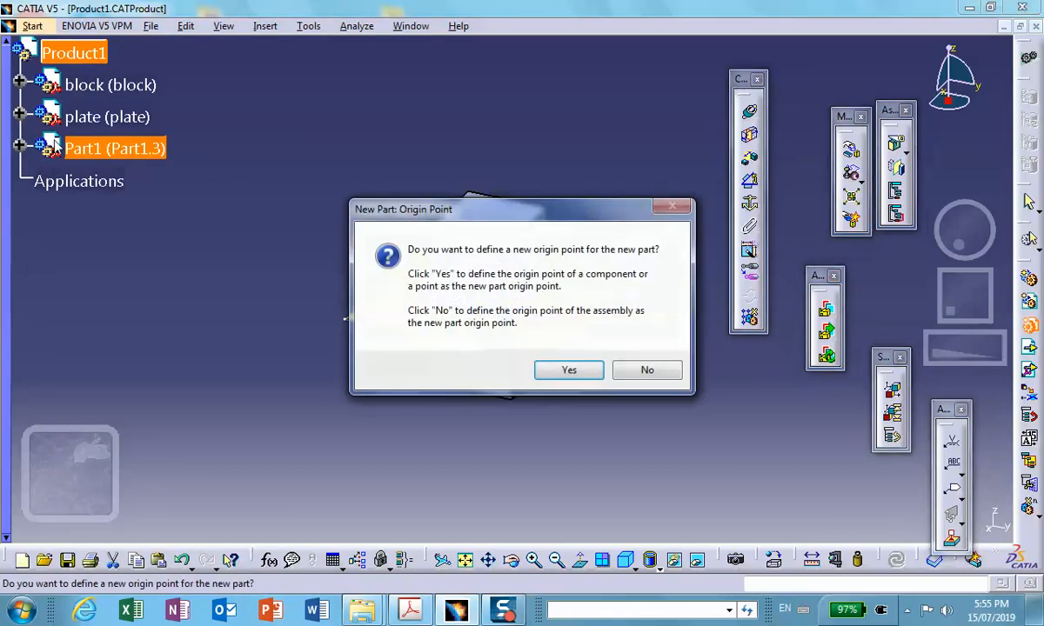
left_click(647, 369)
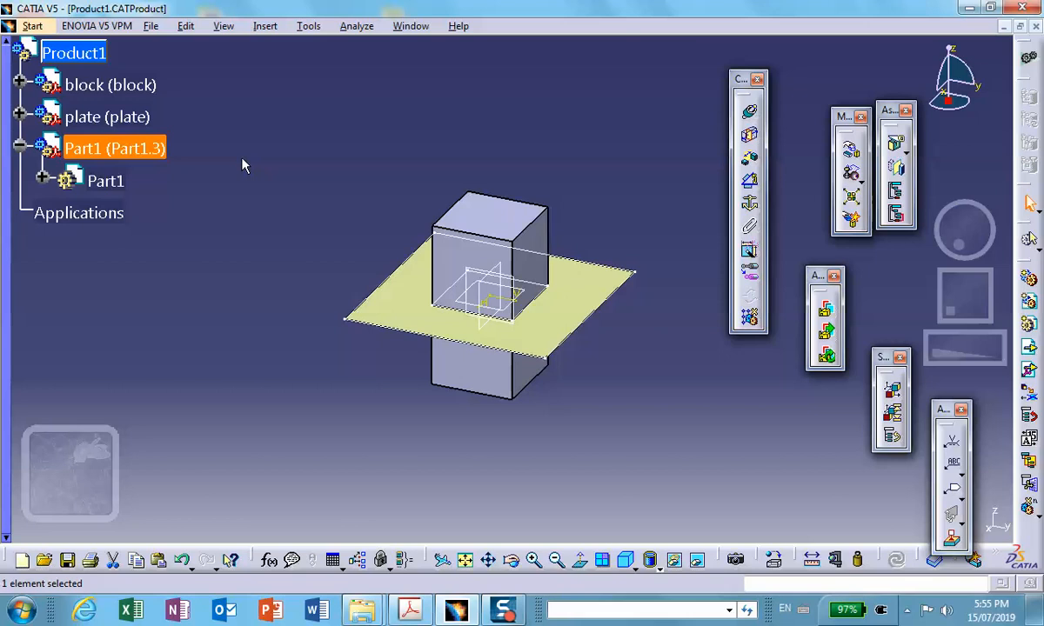
- Set both the instance name and the part number of the new part to legs
left_click(20, 145)
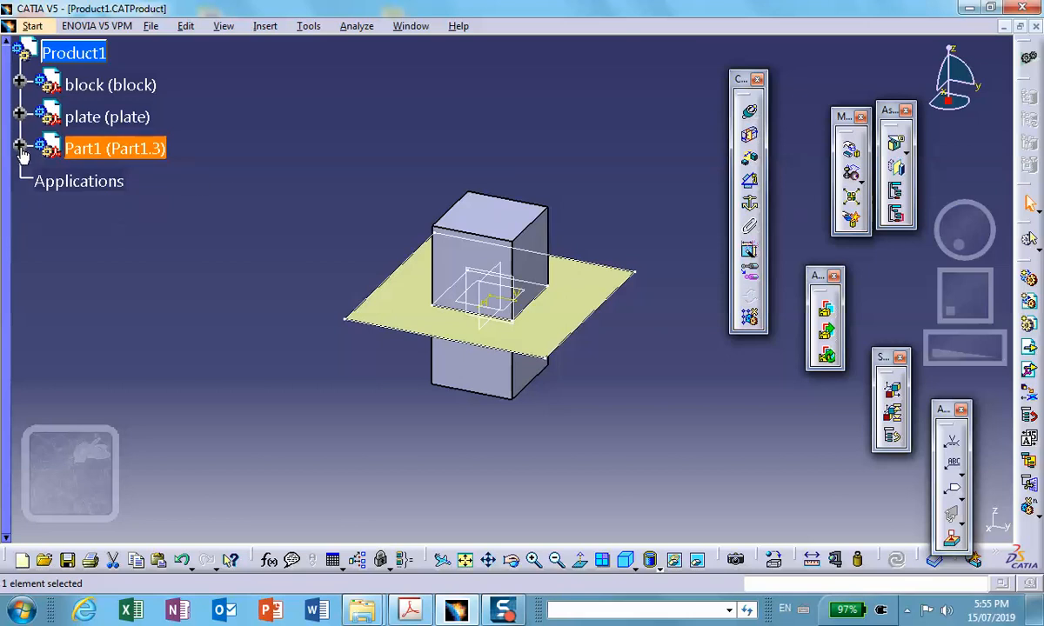
right_click(96, 151)
left_click(131, 214)
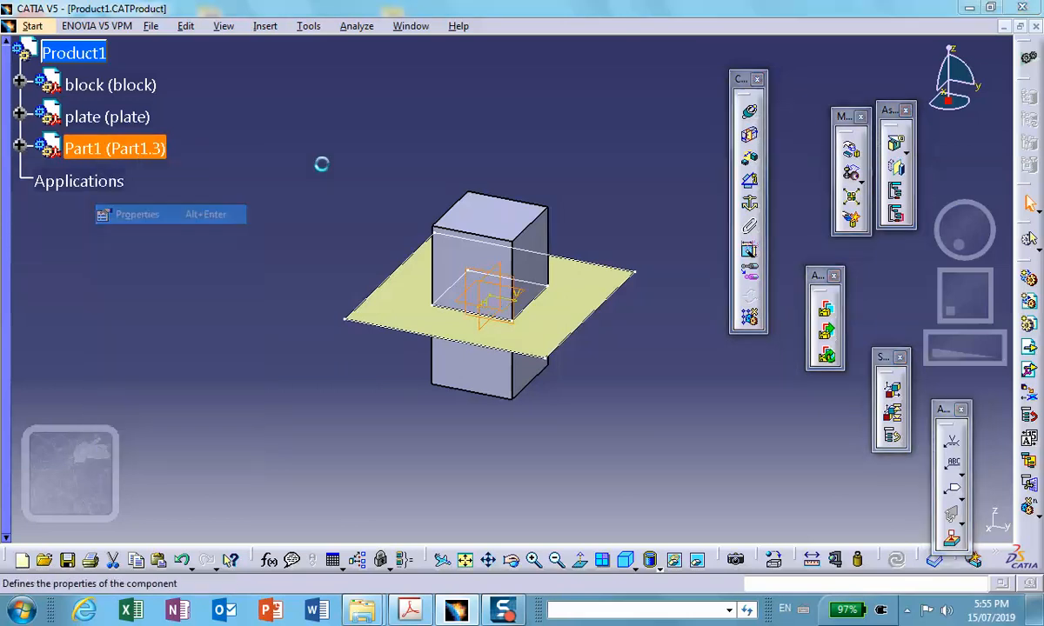
left_click_drag(400, 186, 277, 188)
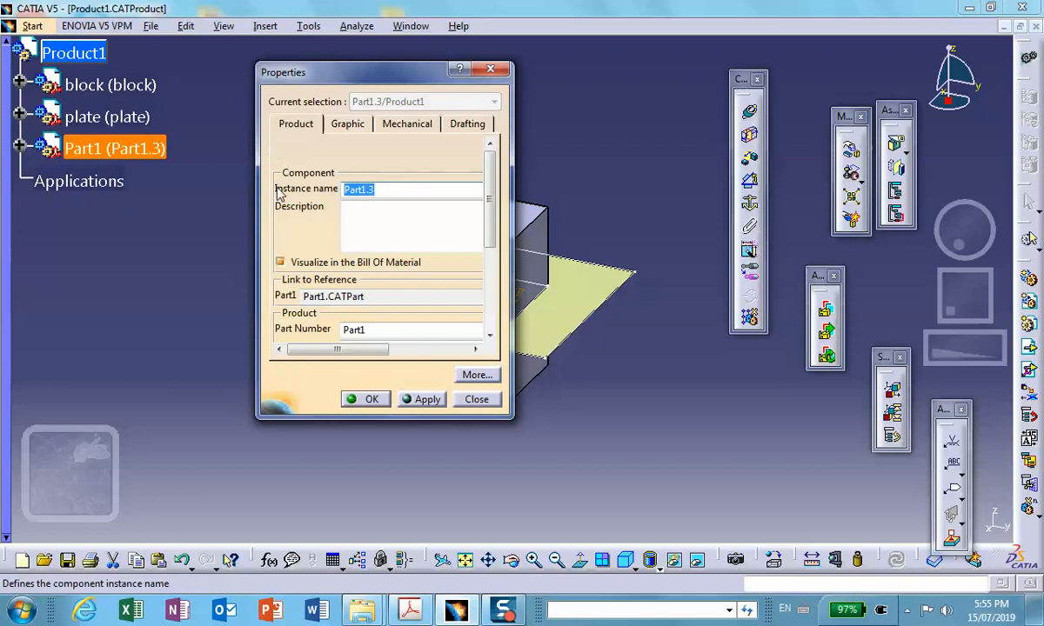
key("BackSpace")
double_click(374, 328)
key("BackSpace")
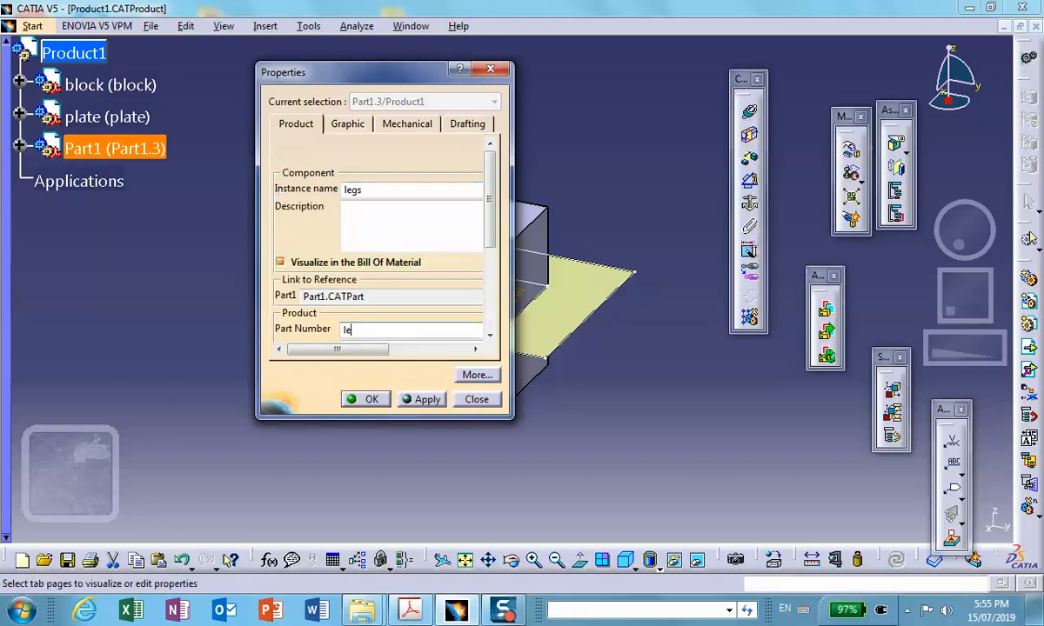
left_click(363, 399)
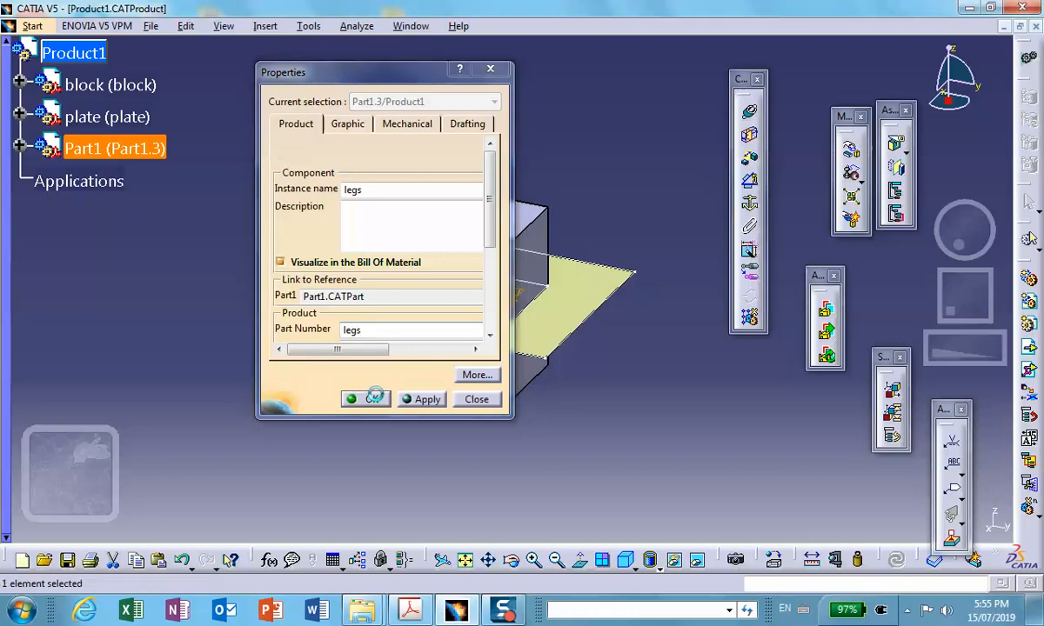
- Activate the legs part and create a 5 in point-direction line downward along Z from the plate's rear right corner
left_click(20, 145)
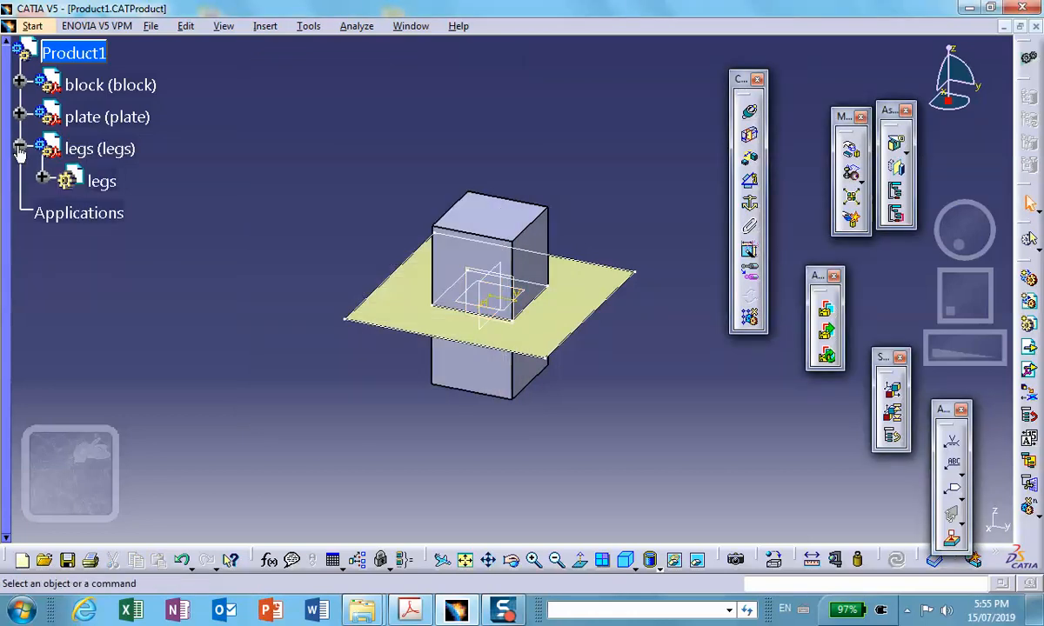
double_click(103, 180)
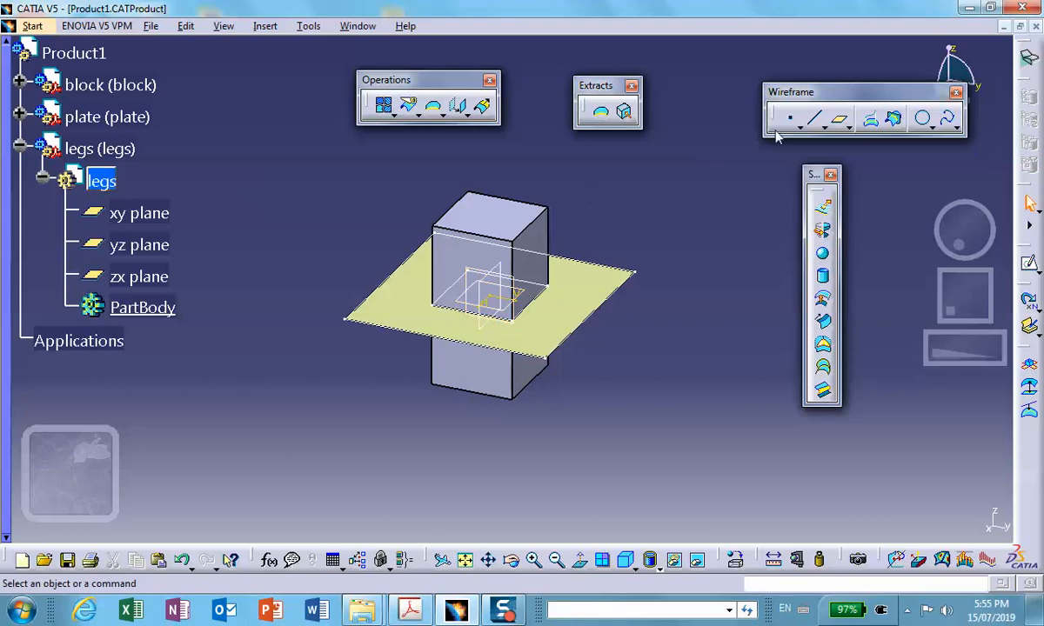
left_click(813, 123)
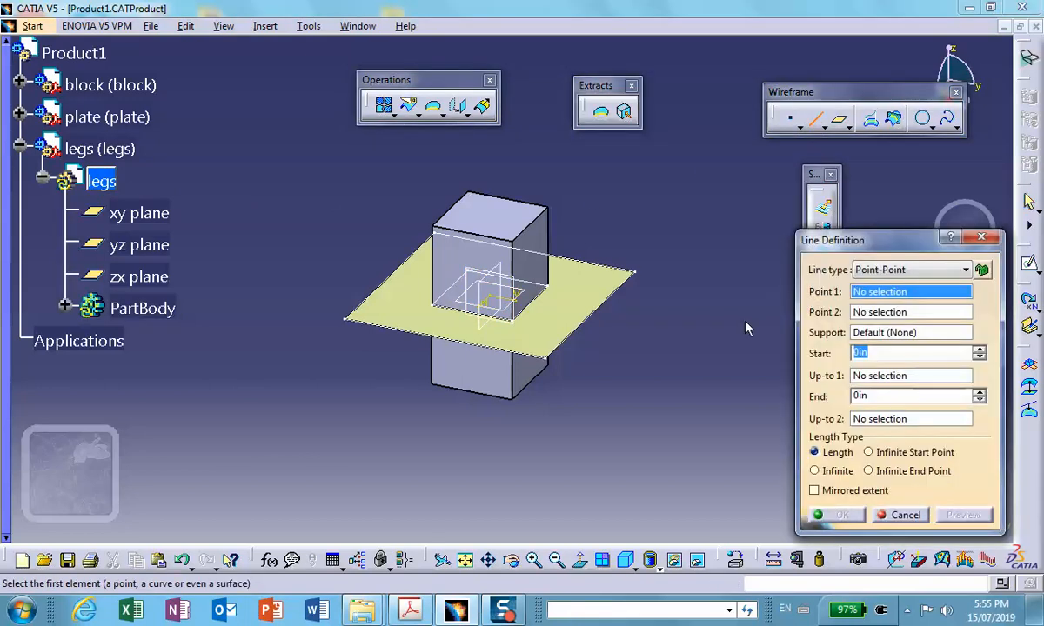
left_click(965, 272)
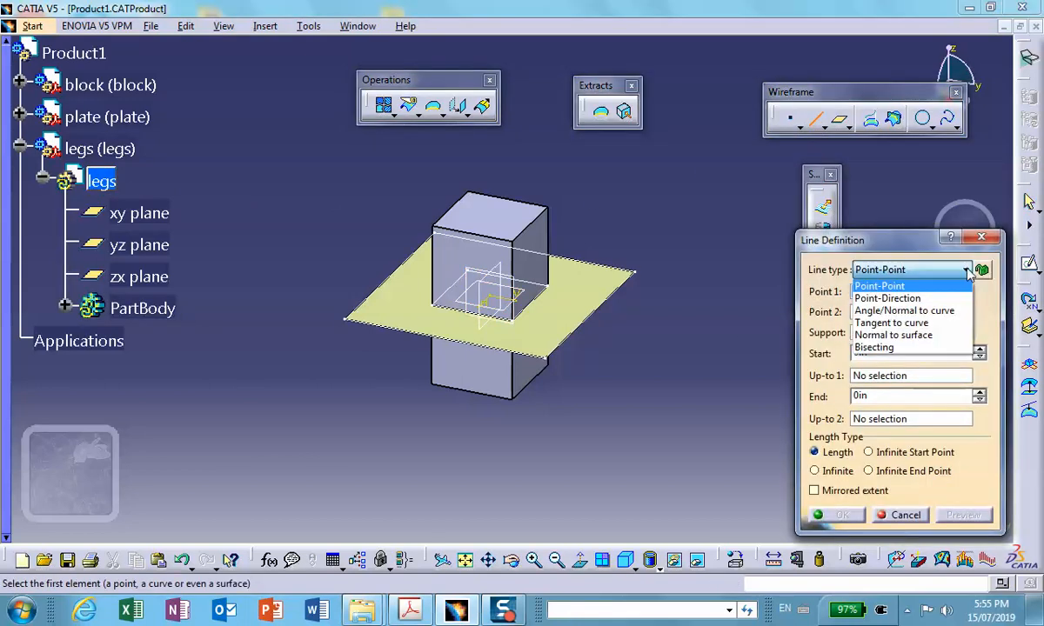
left_click(929, 300)
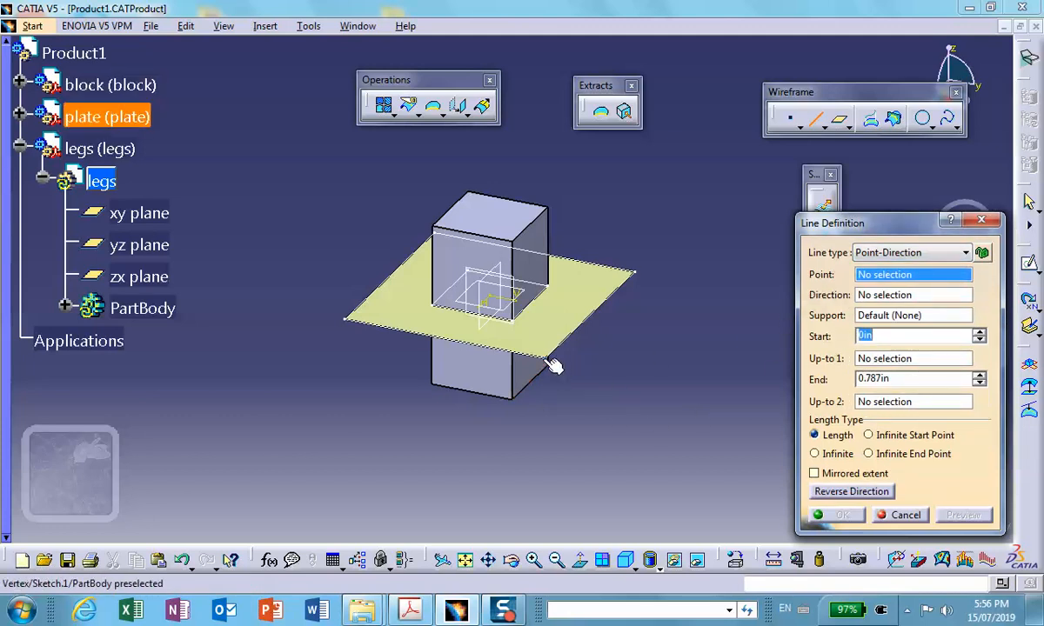
left_click(637, 275)
right_click(905, 298)
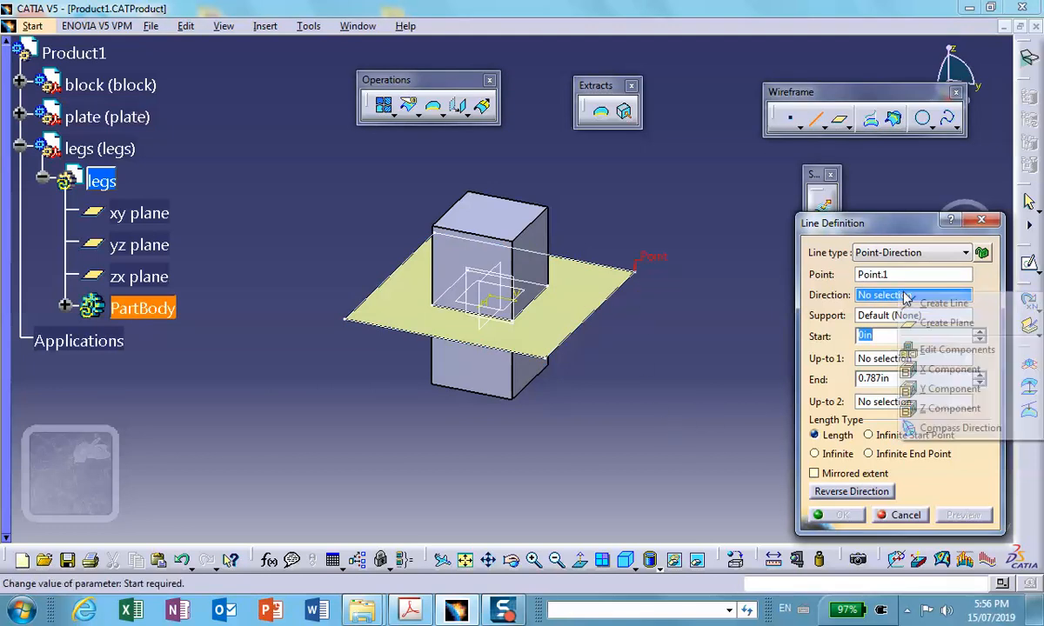
left_click(939, 408)
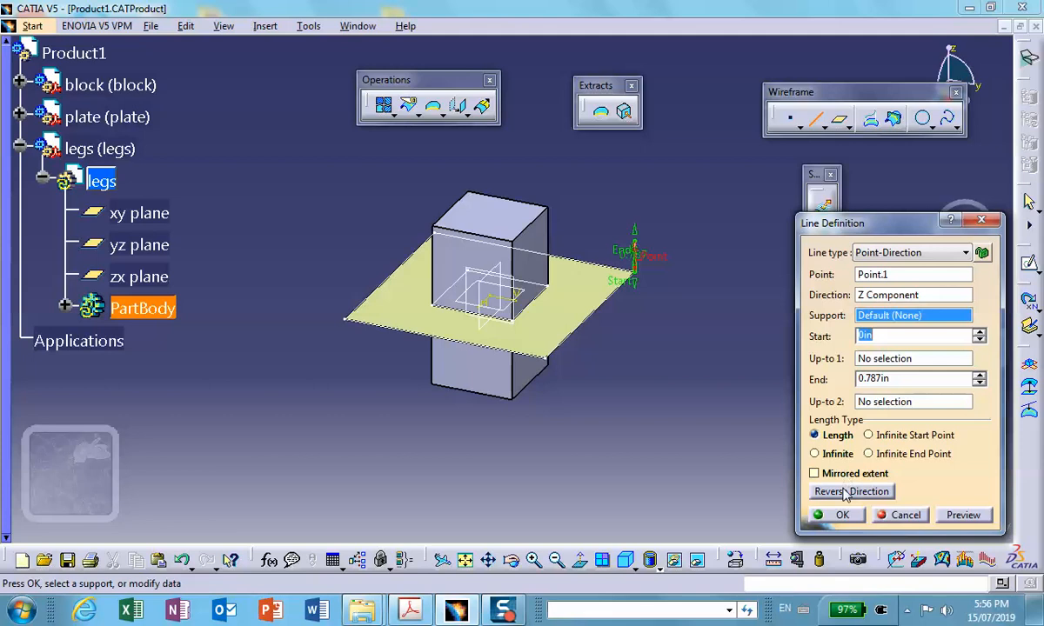
left_click(814, 485)
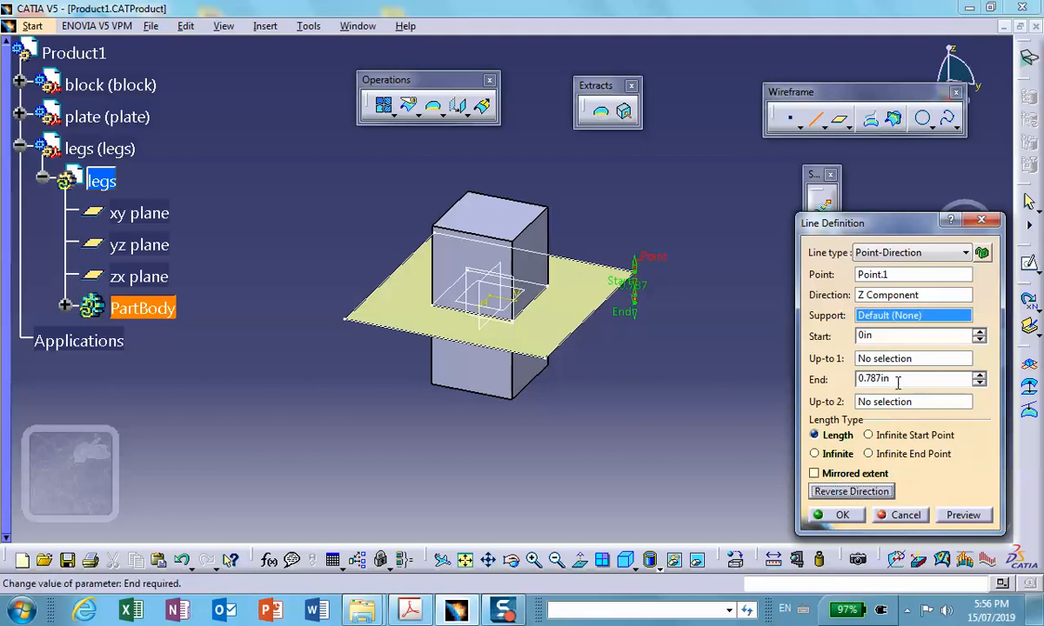
left_click_drag(898, 382, 771, 377)
type("5")
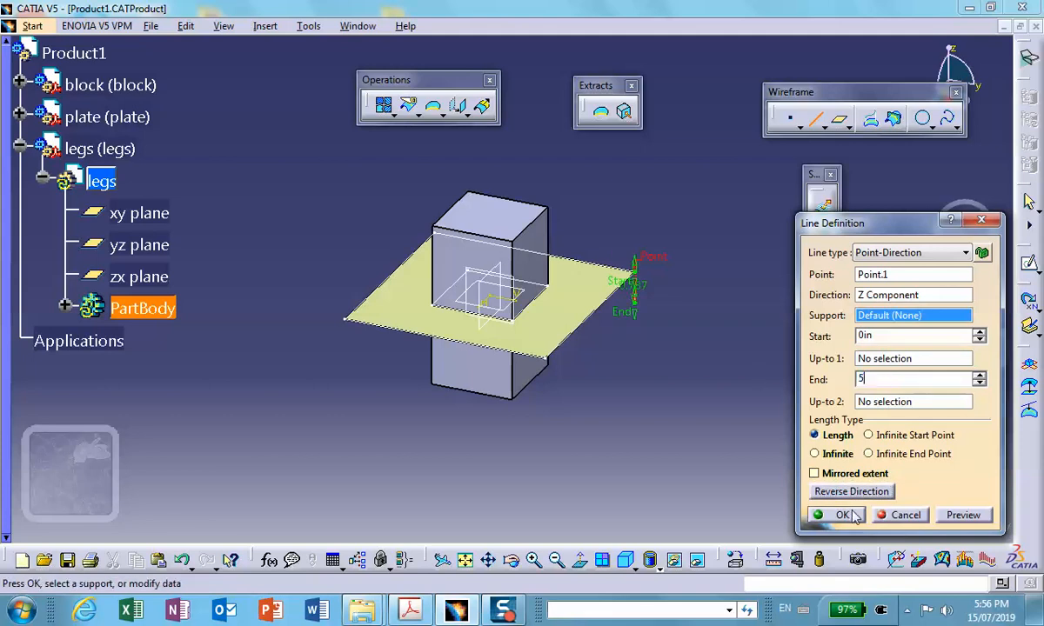
left_click(848, 512)
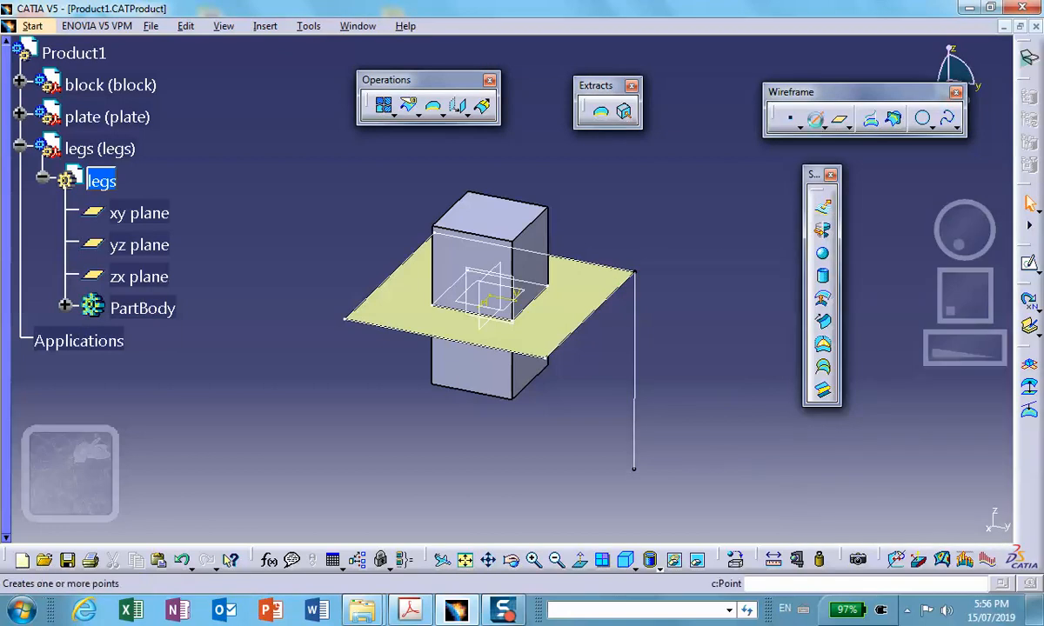
- Create a second 5 in leg line downward along the Z component from the plate's front right corner
left_click(815, 122)
middle_click_drag(525, 416, 611, 464)
scroll(612, 462, "down", 1)
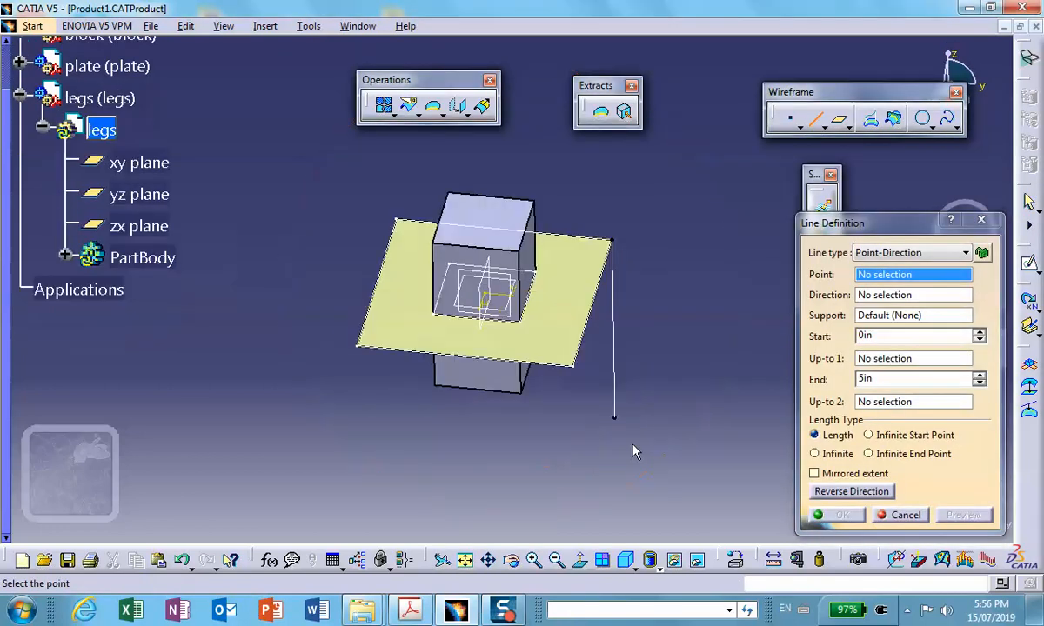
left_click(578, 369)
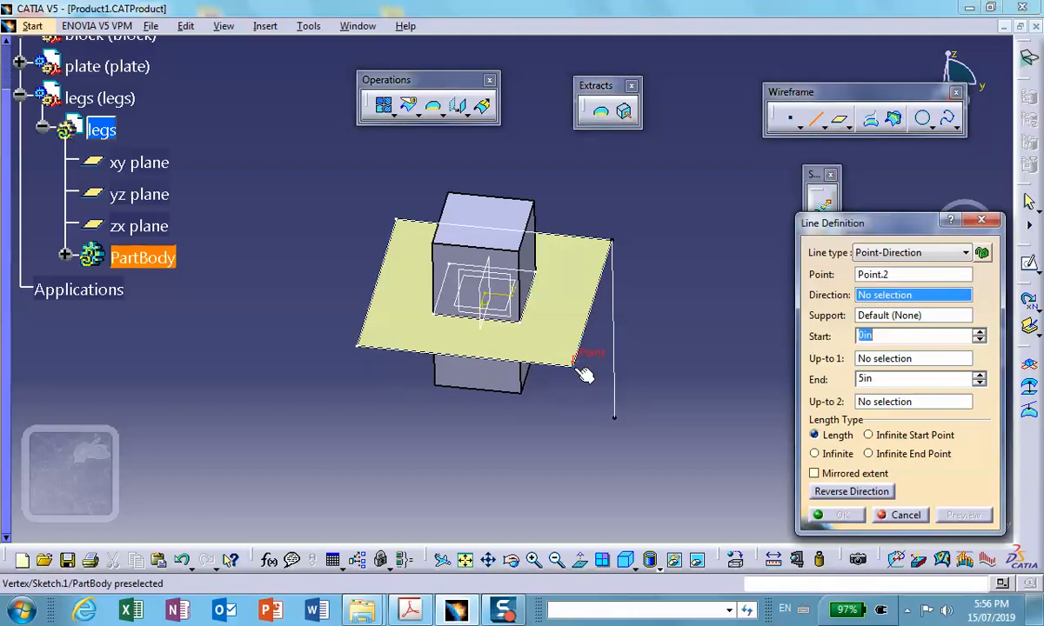
right_click(896, 300)
left_click(919, 409)
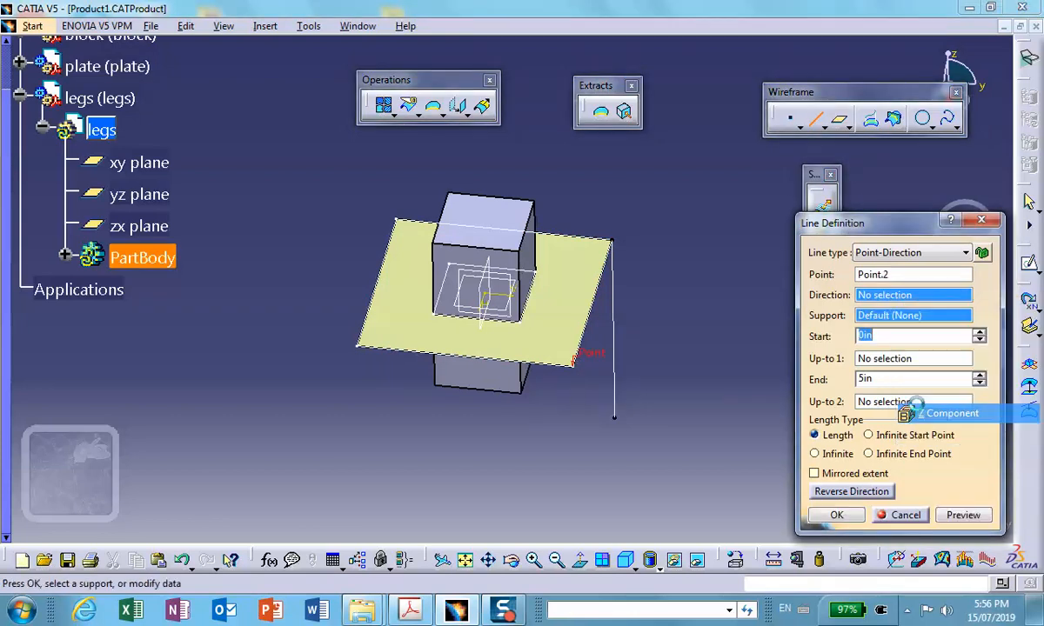
left_click(840, 493)
left_click(840, 515)
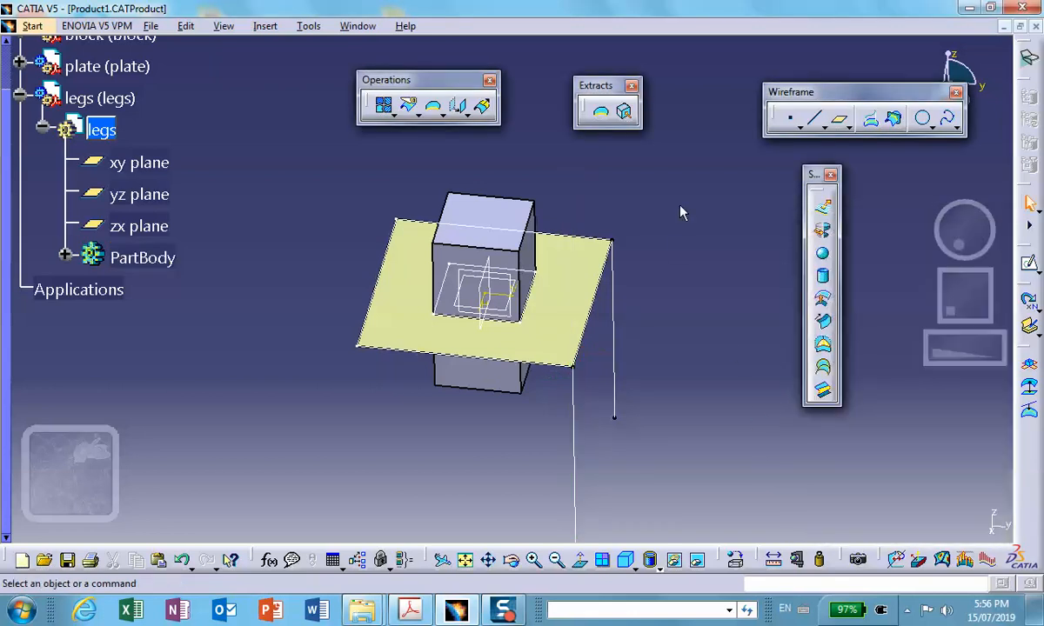
- Create a third 5 in leg line downward along Z, starting at the plate's front left corner
left_click(814, 117)
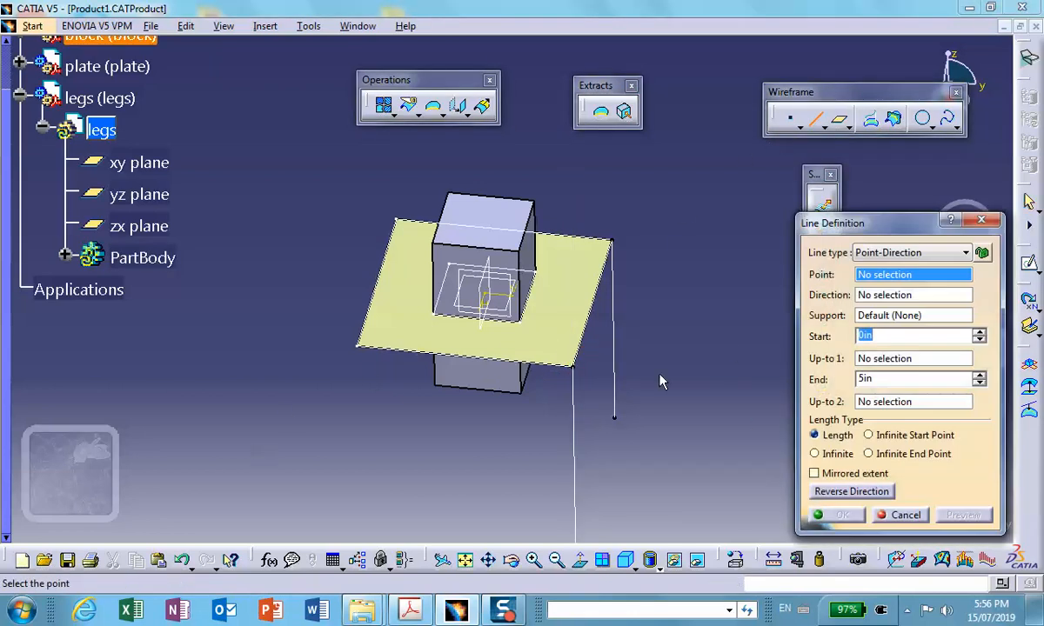
left_click(357, 341)
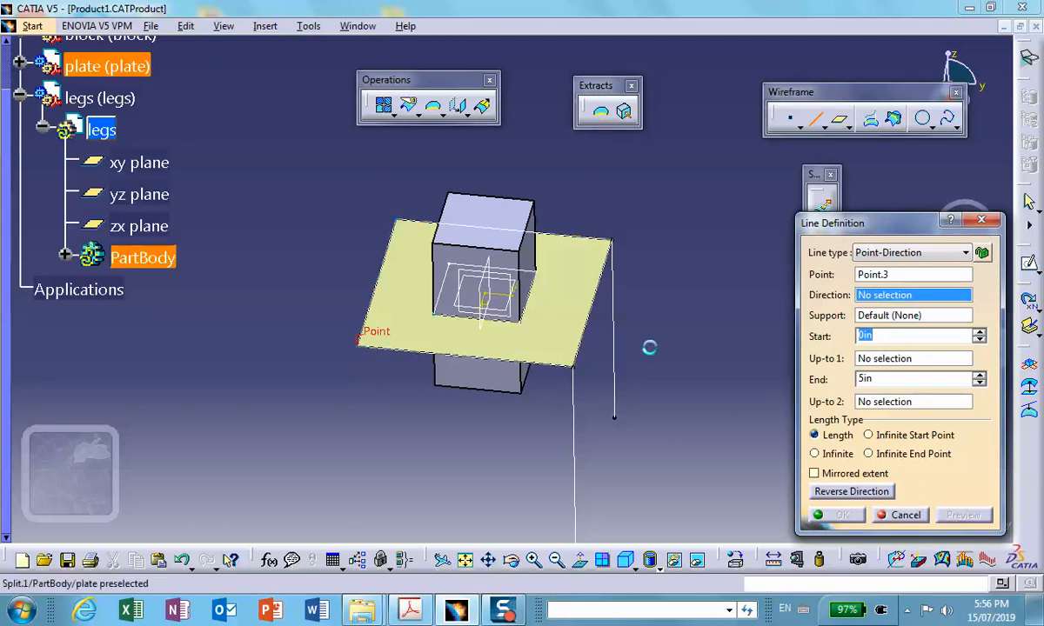
right_click(894, 297)
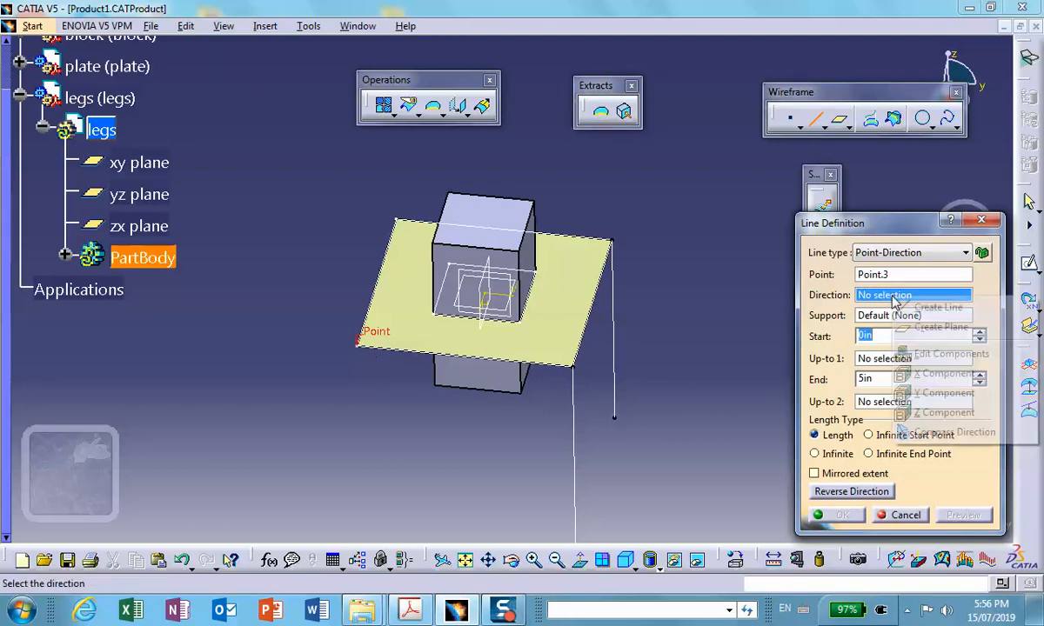
left_click(927, 414)
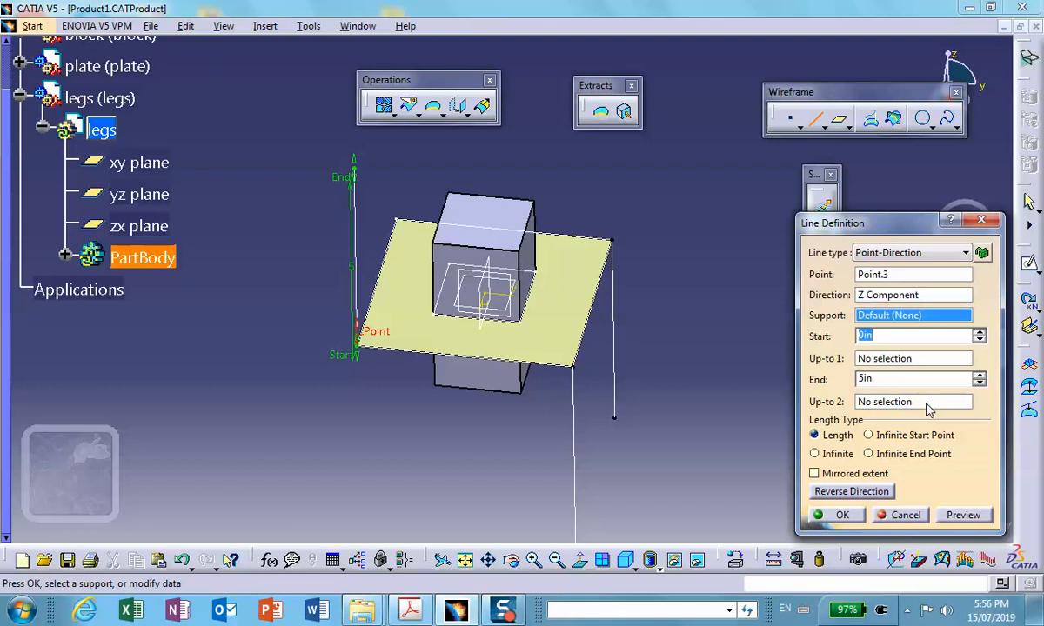
left_click(842, 515)
- Create the fourth 5 in leg line downward along Z from the plate's only corner without a leg
middle_click_drag(431, 430, 598, 429)
scroll(599, 430, "down", 1)
middle_click_drag(544, 391, 535, 339)
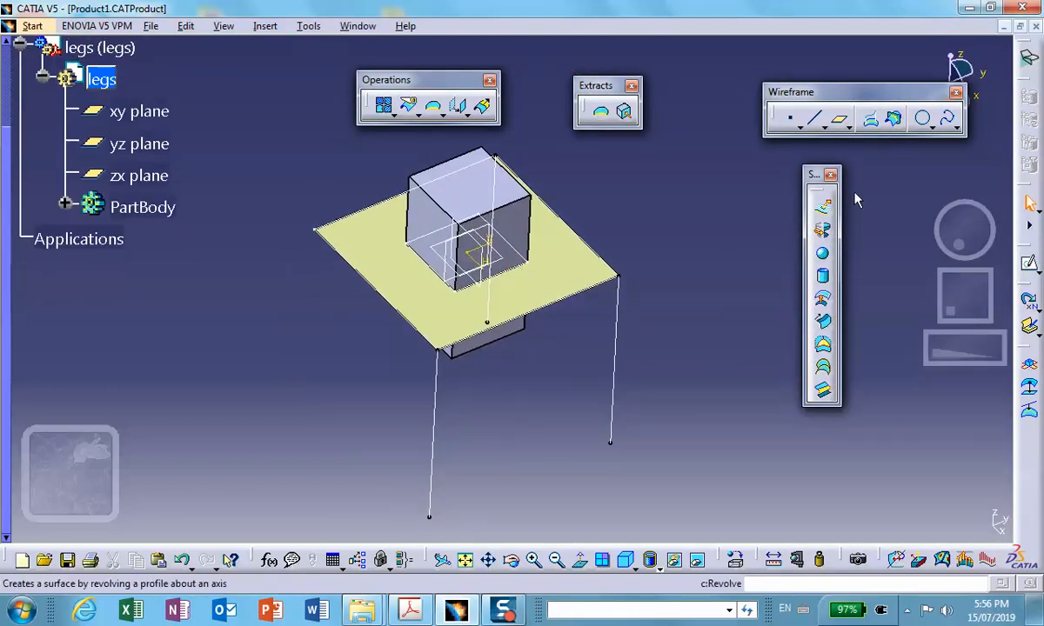
left_click(814, 118)
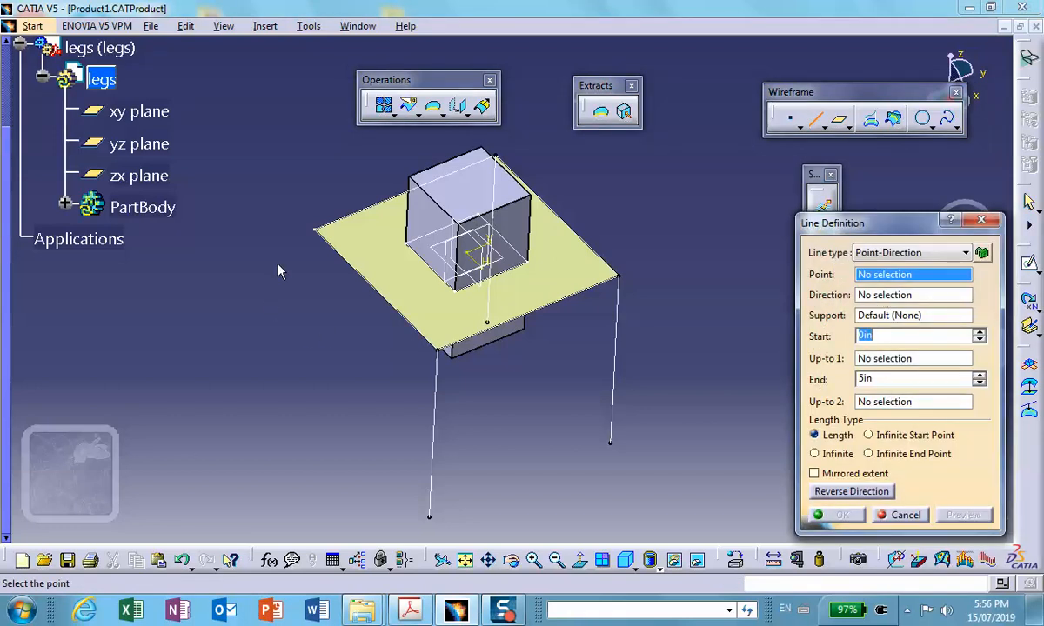
left_click(313, 229)
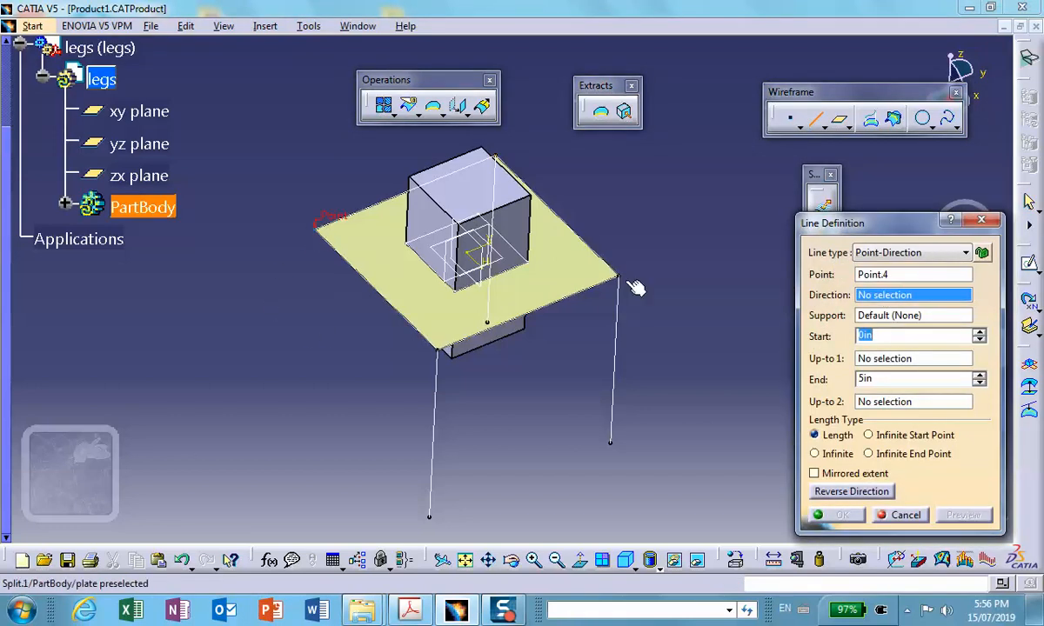
right_click(895, 297)
left_click(869, 402)
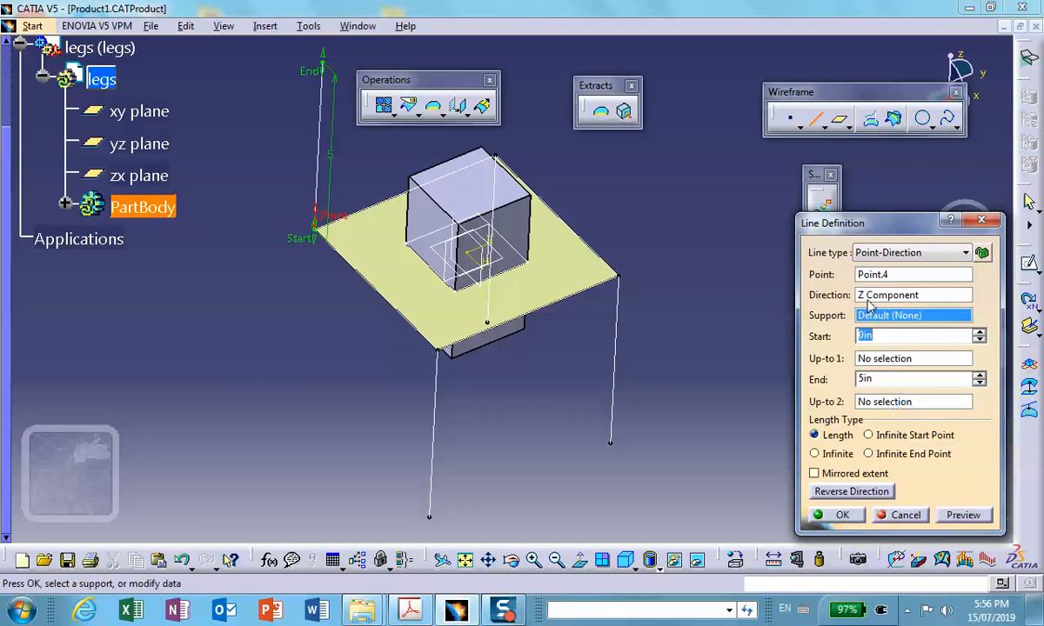
left_click(836, 514)
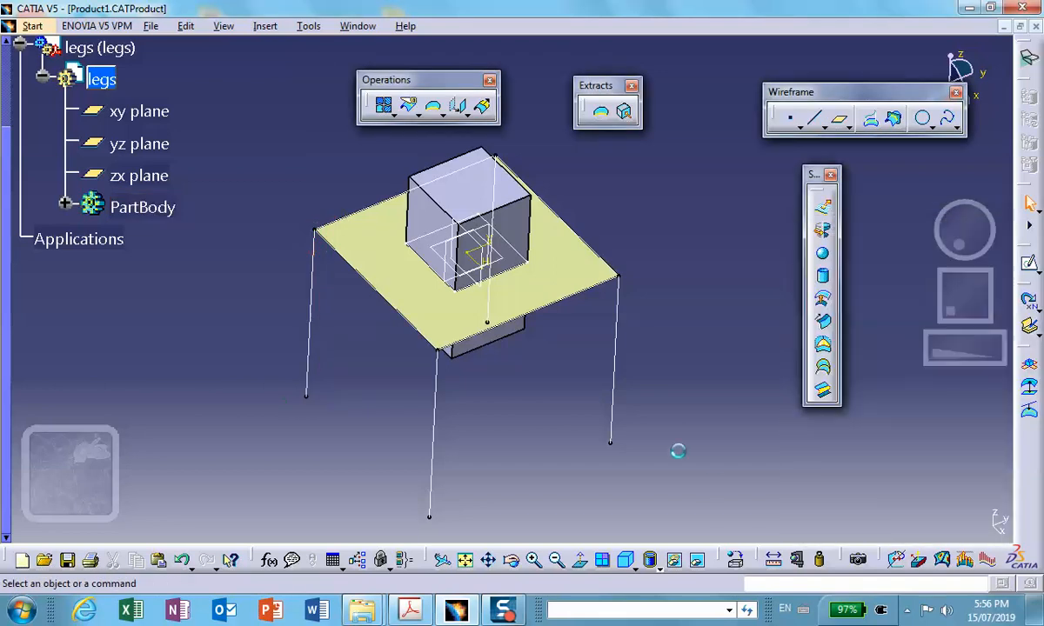
- Activate Product1 and apply Steel from the default catalog's metals to the whole product
middle_click_drag(678, 451, 611, 452)
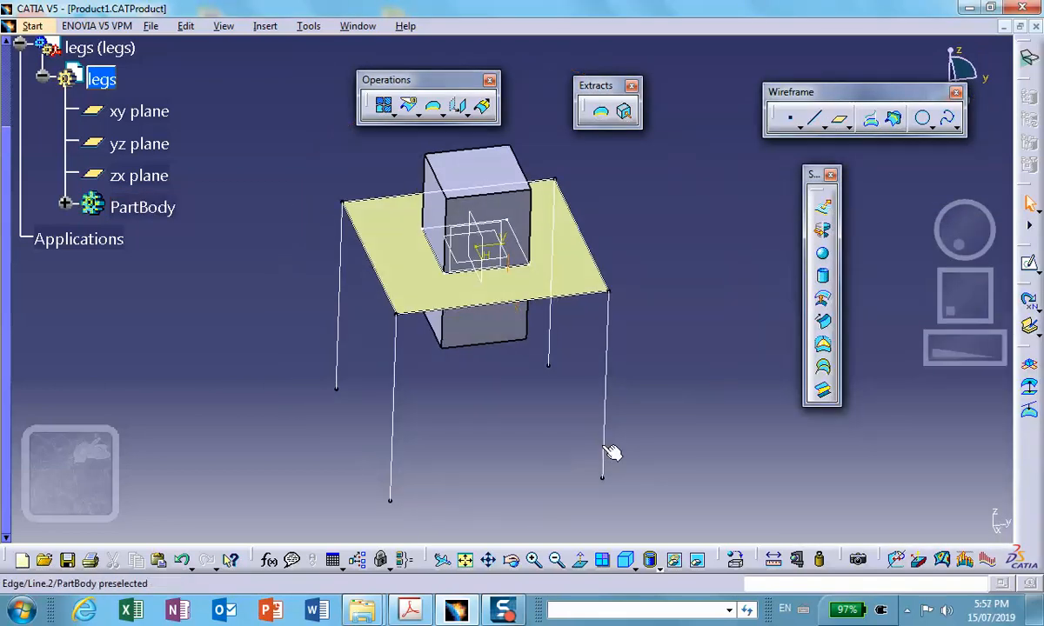
scroll(182, 188, "up", 8)
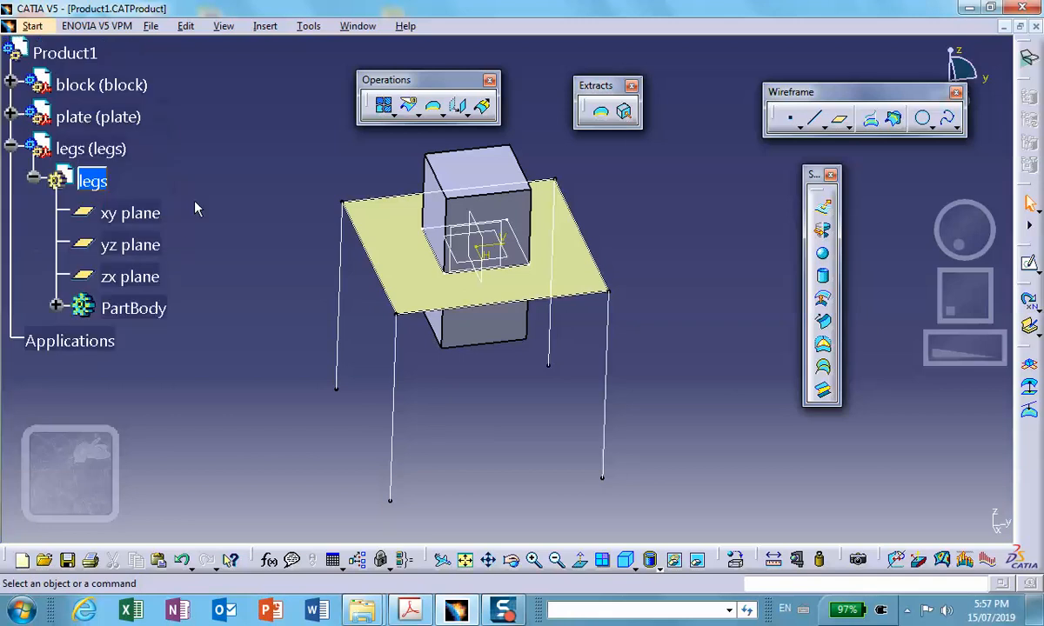
double_click(87, 255)
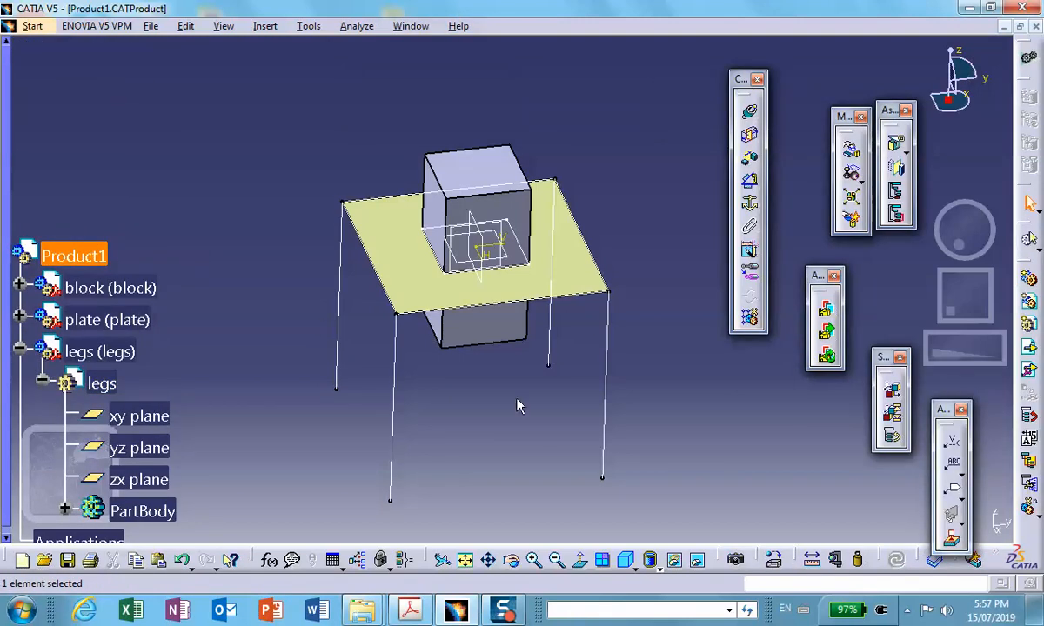
left_click(773, 559)
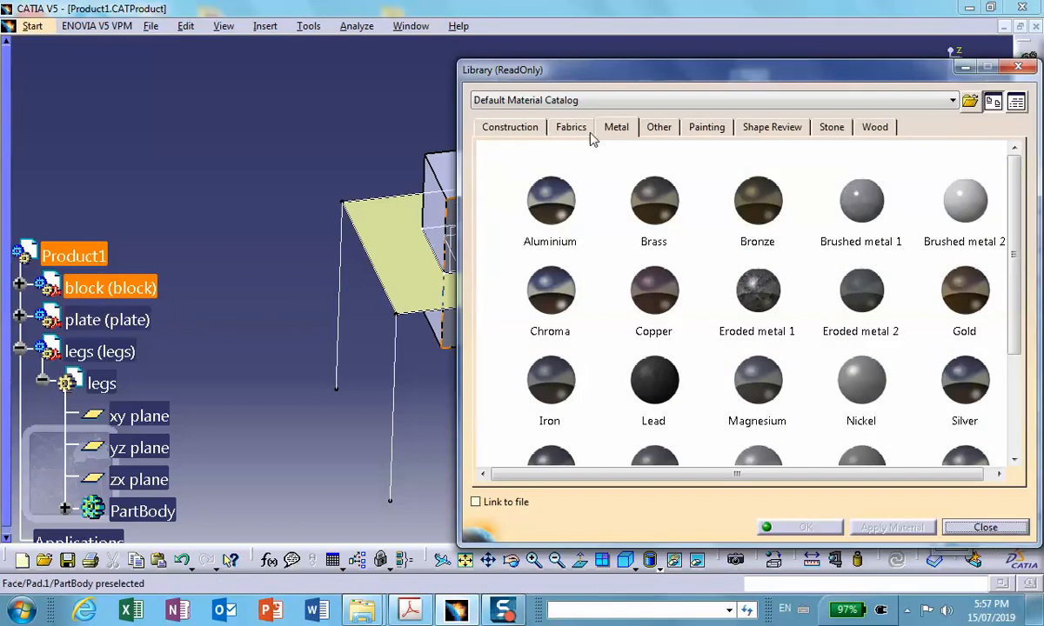
left_click_drag(1016, 197, 1021, 319)
left_click(550, 298)
left_click(97, 255)
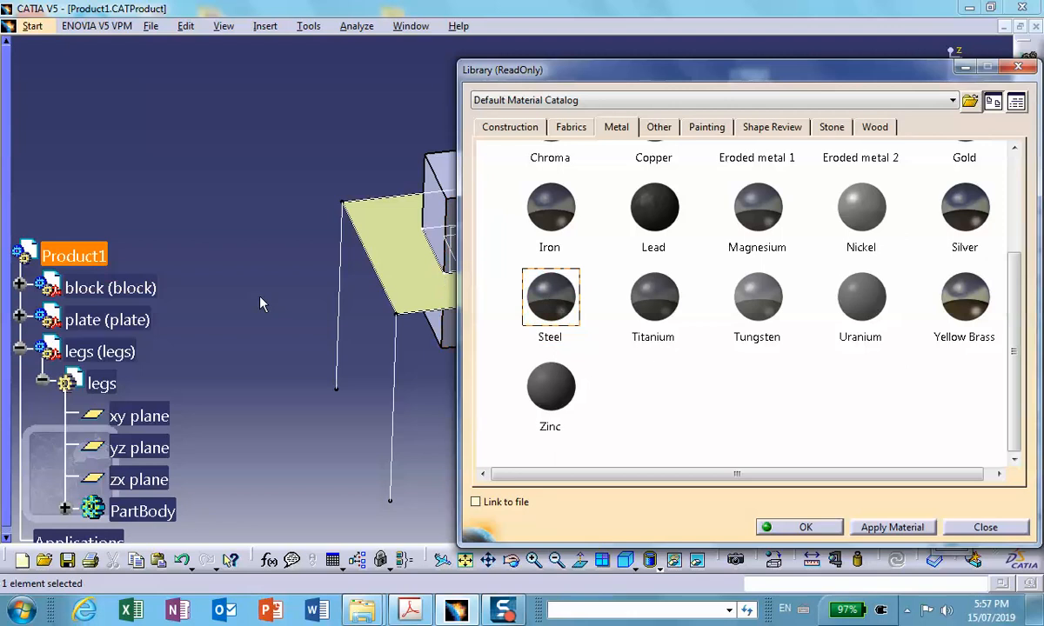
left_click(805, 528)
- Save Product1, agreeing to save its other related documents as well
middle_click_drag(637, 254, 612, 191)
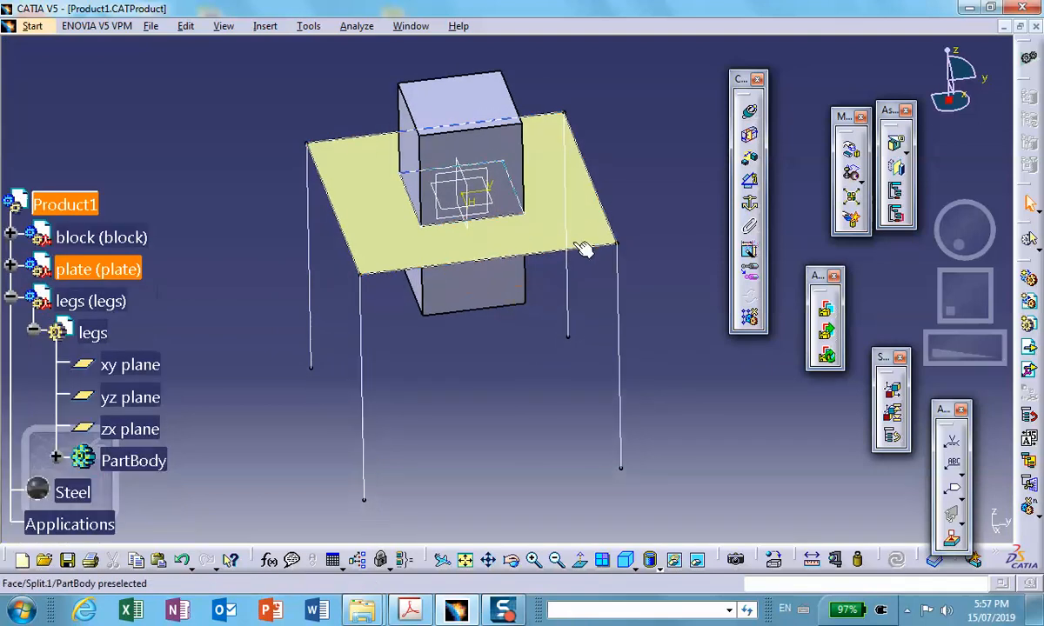
left_click(579, 254)
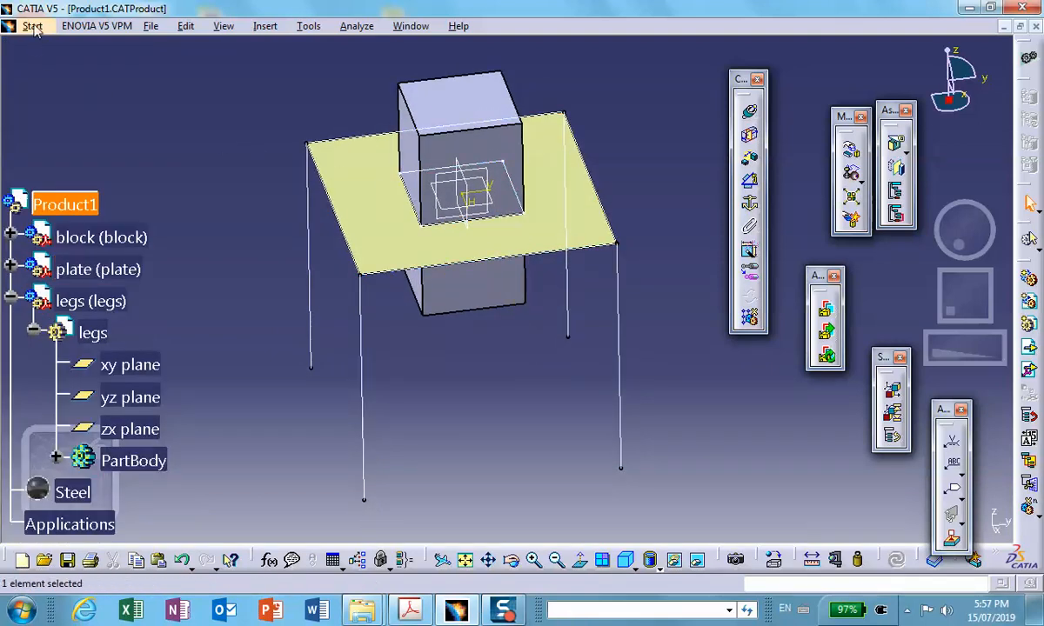
left_click(67, 560)
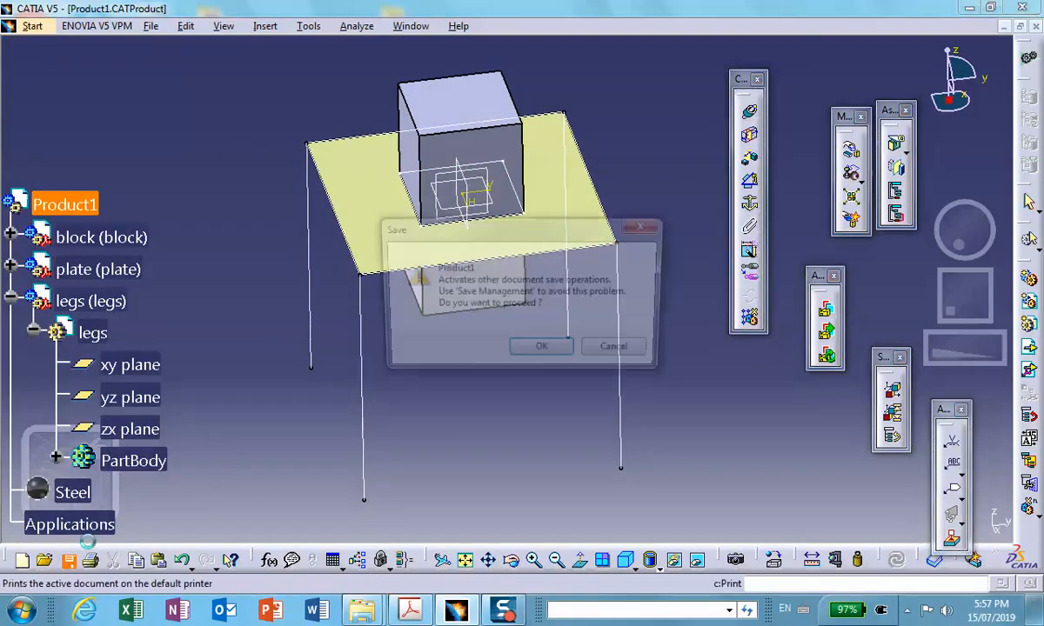
left_click(544, 352)
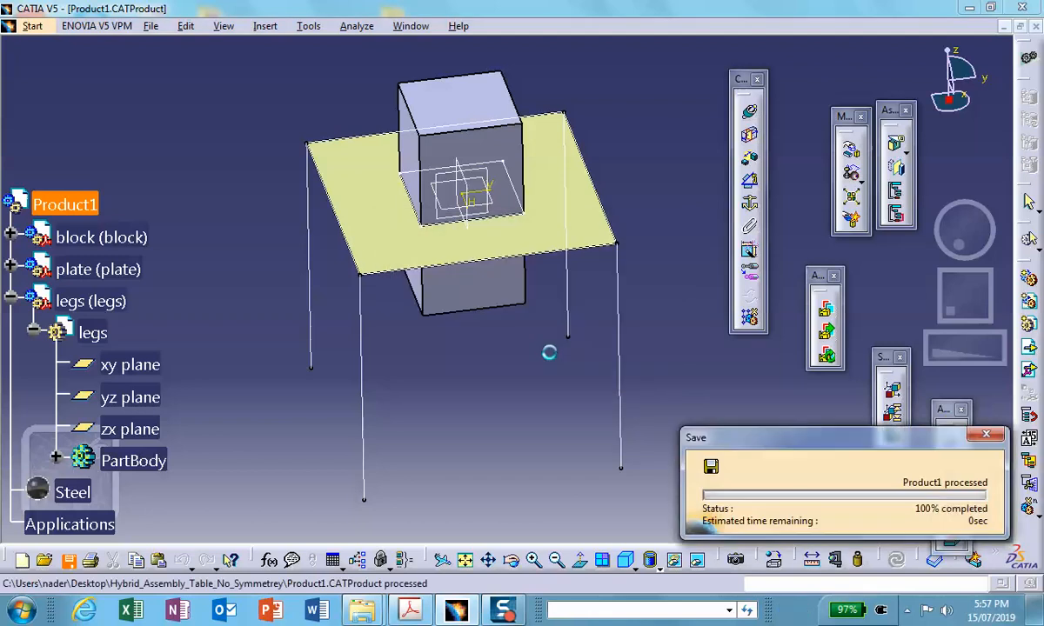
- Take the assembly into the Generative Structural Analysis workbench to start a new analysis
left_click(34, 26)
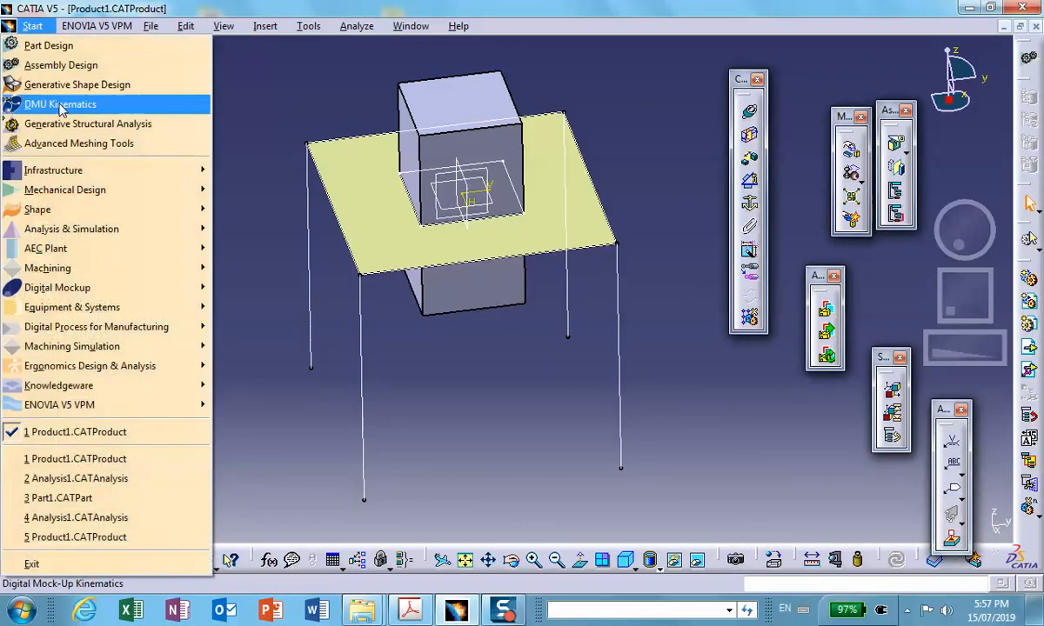
mouse_move(77, 226)
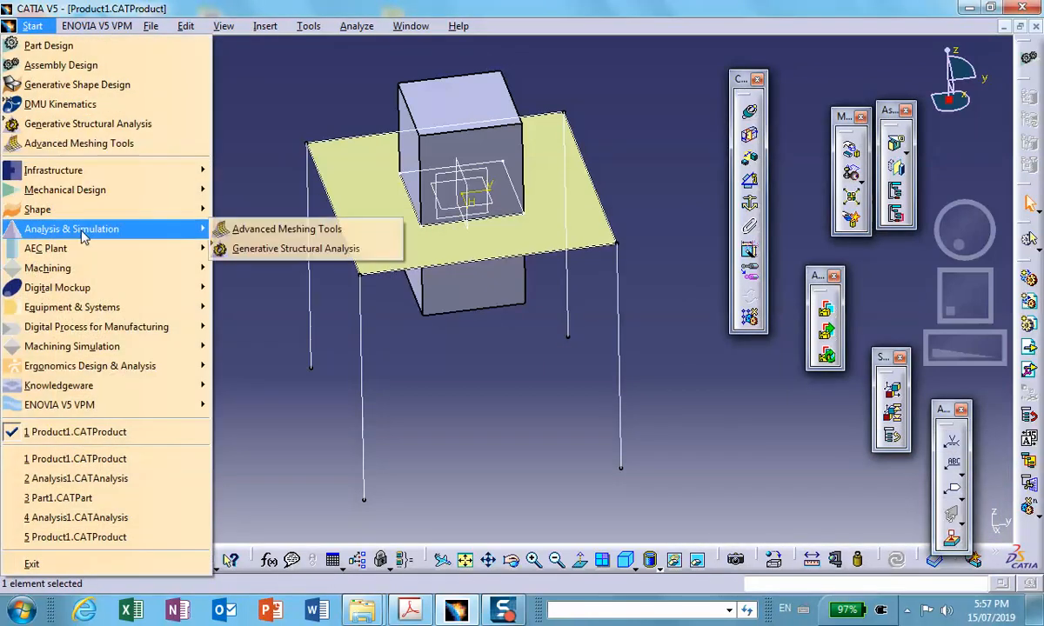
left_click(254, 249)
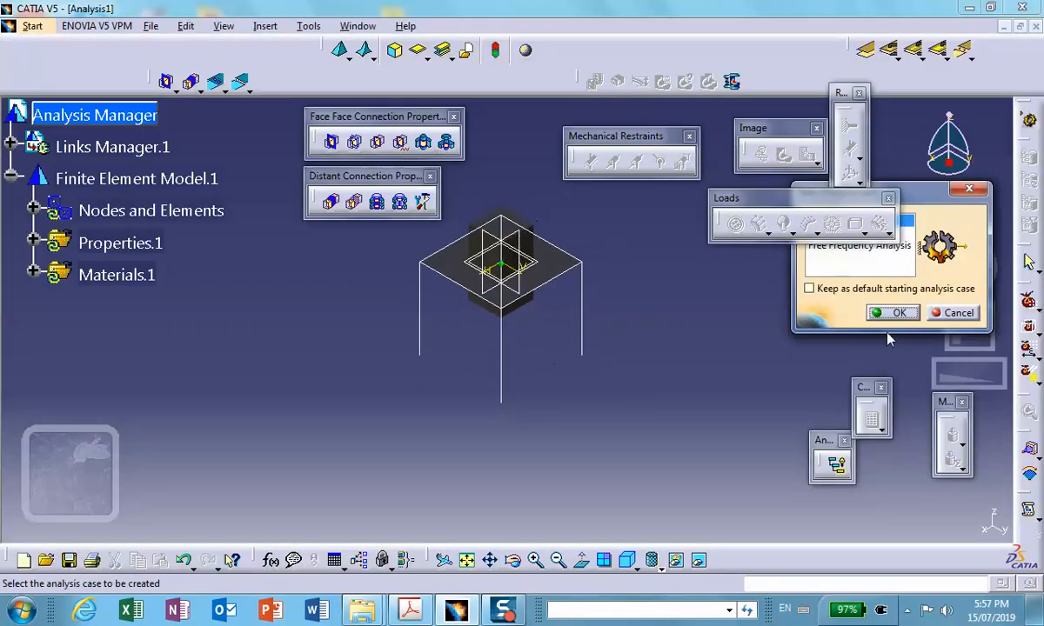
- Create the static analysis case and generate a mesh visualization of the nodes and elements, agreeing to update the mesh
left_click(899, 314)
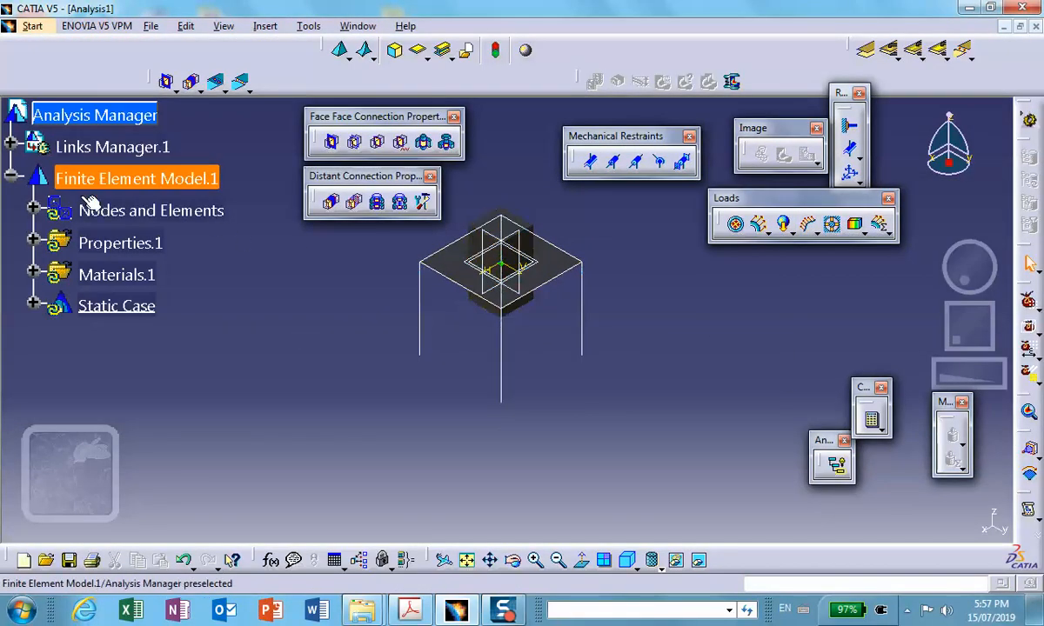
right_click(155, 211)
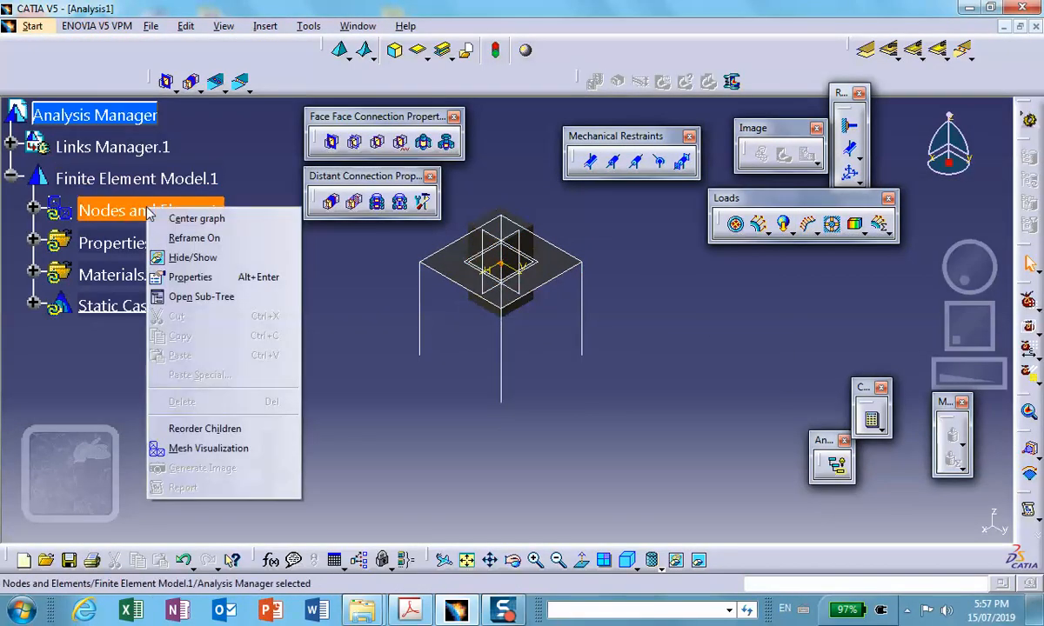
left_click(190, 447)
left_click(539, 346)
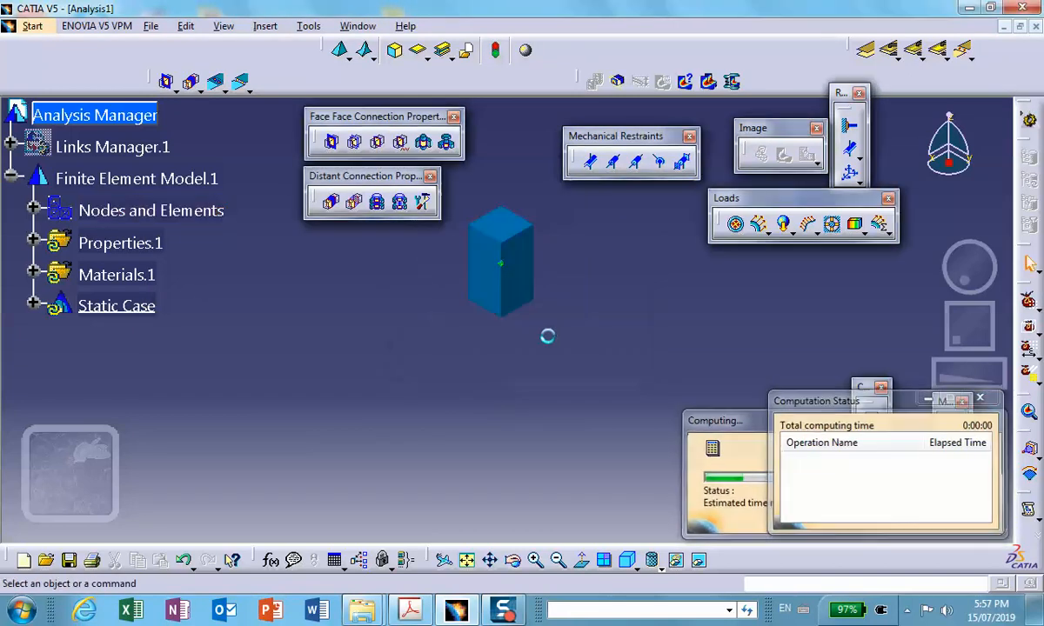
- Change the view's shading mode so that the element edges of the block's mesh are drawn
middle_click_drag(547, 336, 550, 305)
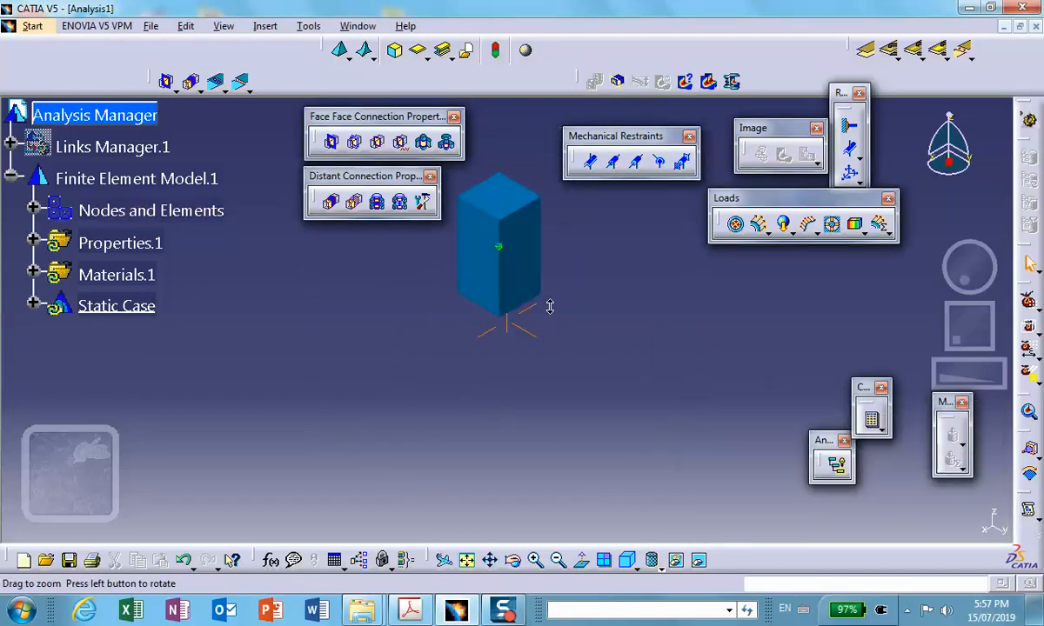
left_click(660, 567)
left_click(675, 512)
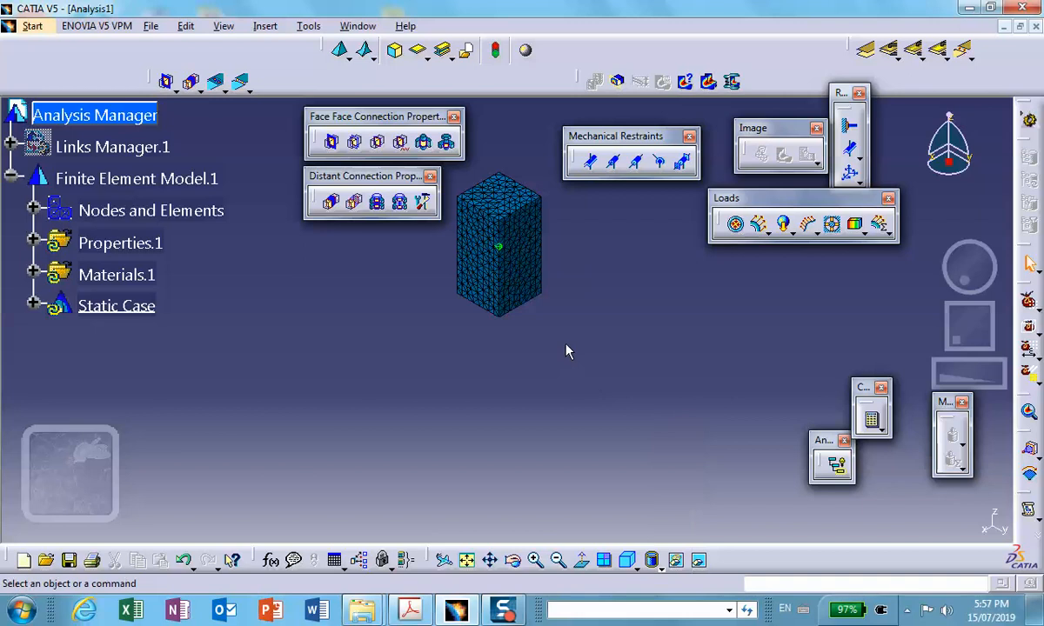
middle_click_drag(565, 350, 573, 372)
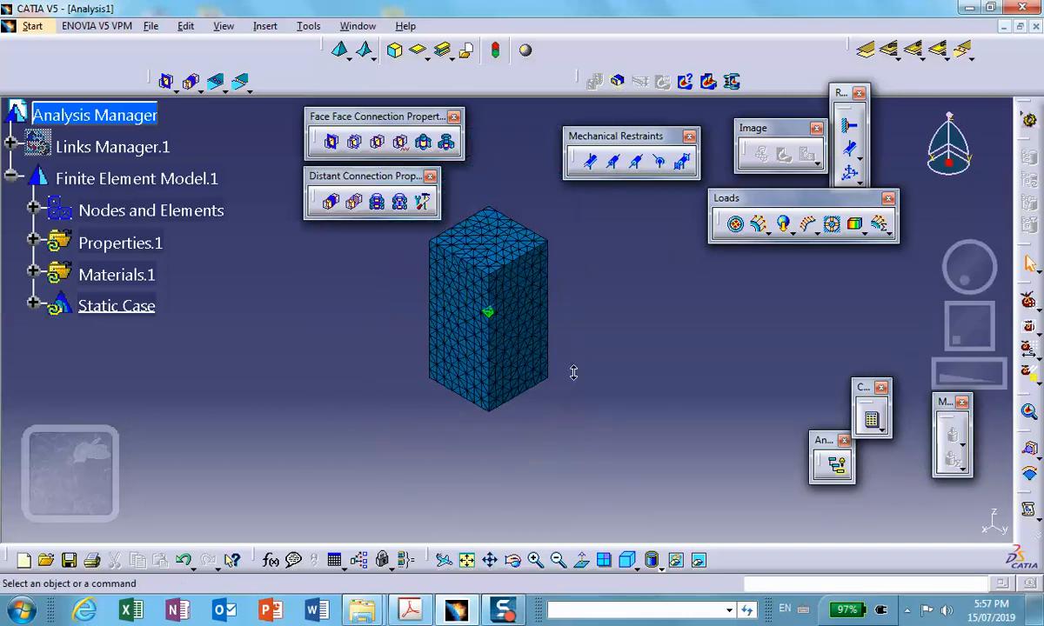
- Expand Nodes and Elements and deactivate the Mesh.1 image
scroll(78, 187, "down", 1)
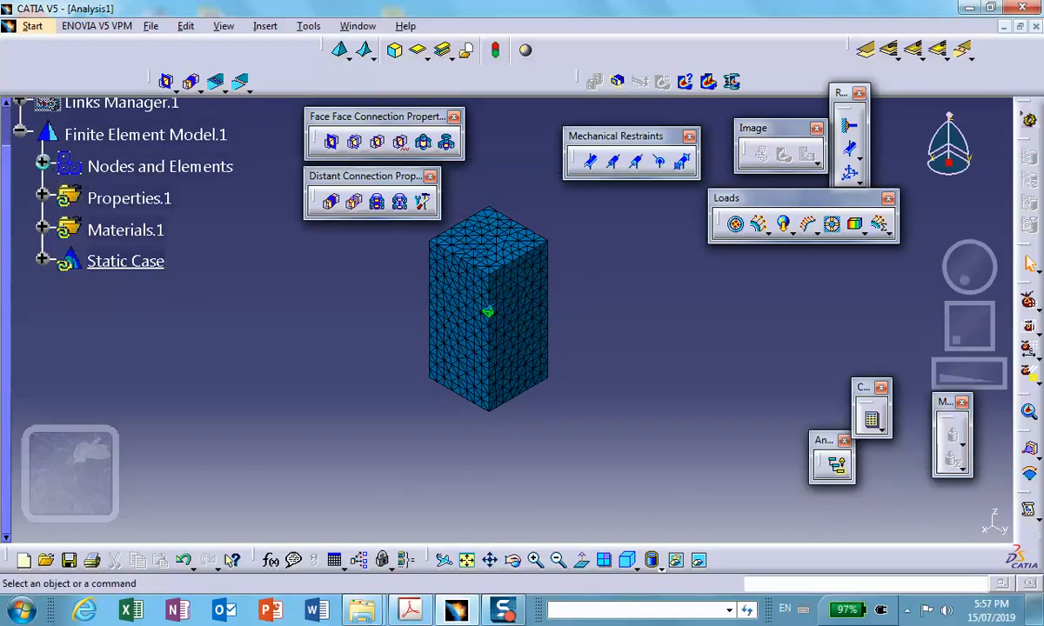
left_click(42, 166)
left_click(131, 229)
right_click(150, 232)
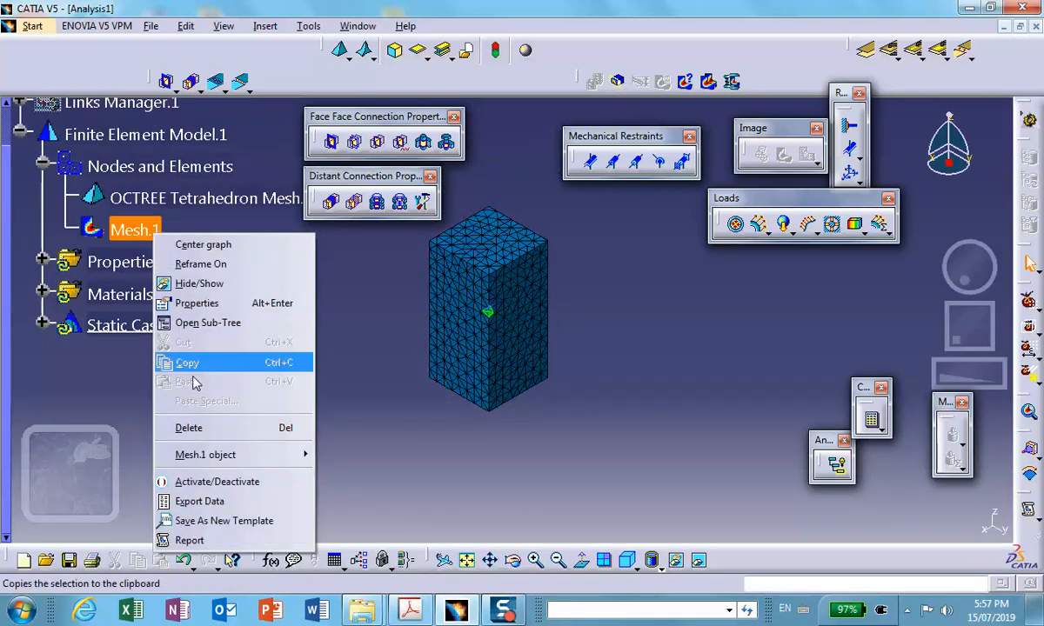
left_click(202, 481)
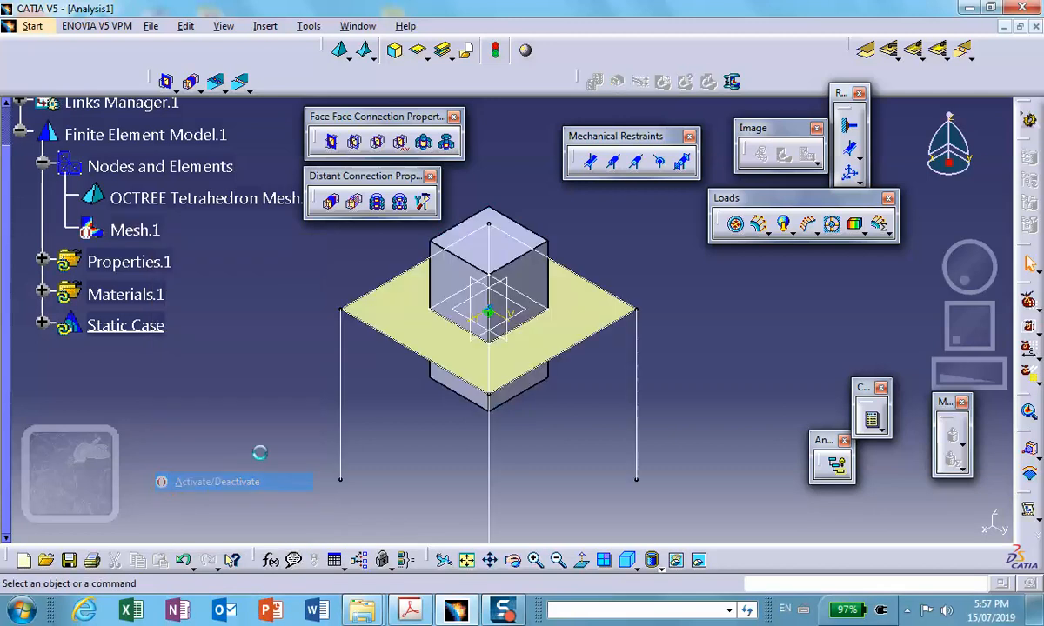
- Add a linear OCTREE triangle mesh to the surface plate with a size of 0.2 in and absolute sag of 0.05 in
left_click(349, 56)
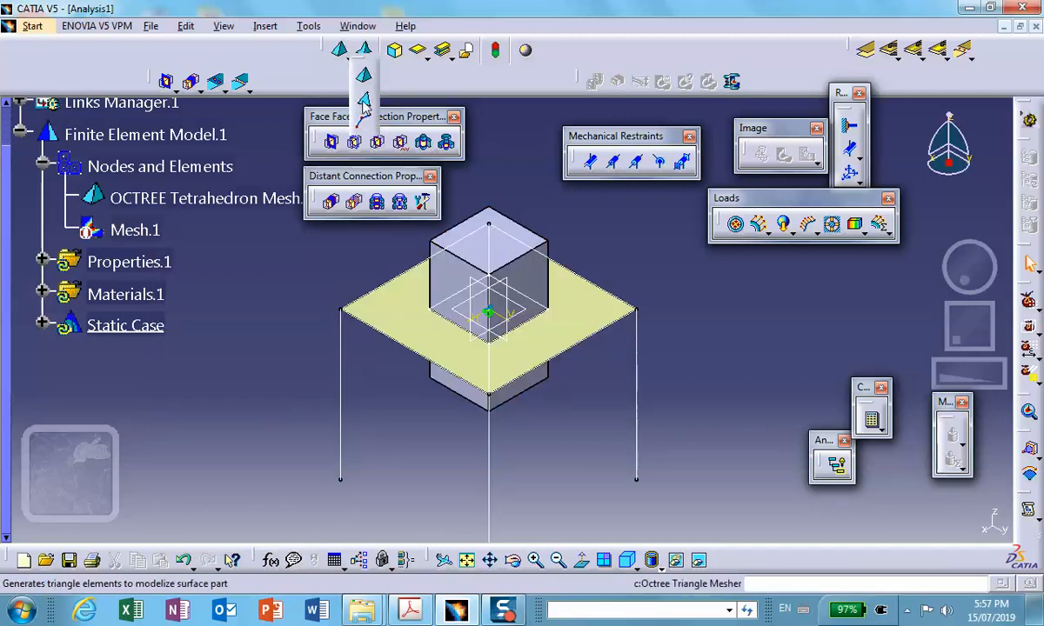
left_click(340, 97)
left_click(413, 322)
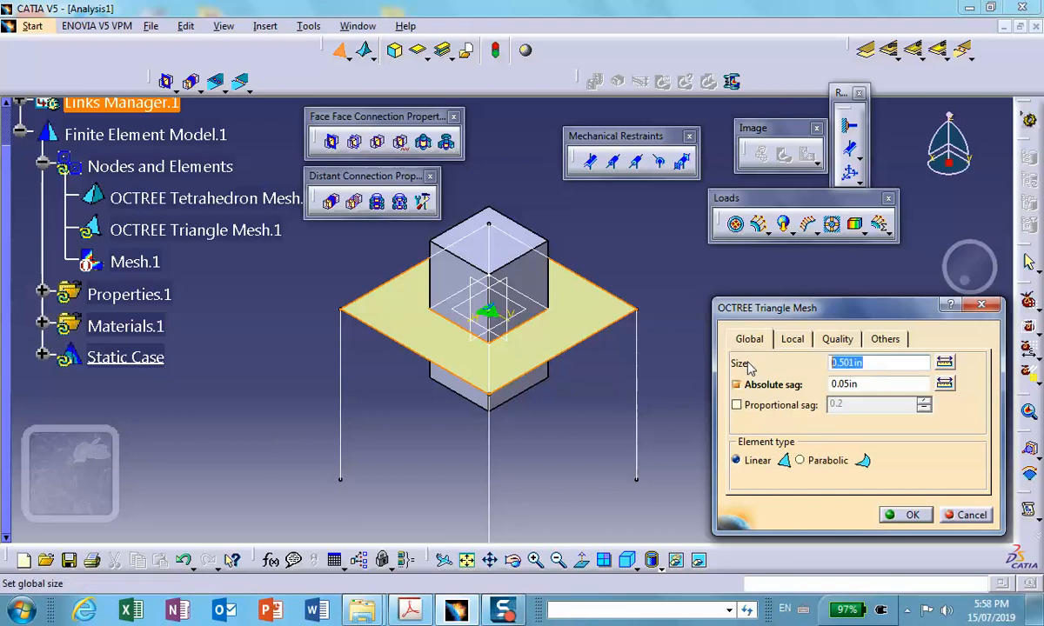
type(".2")
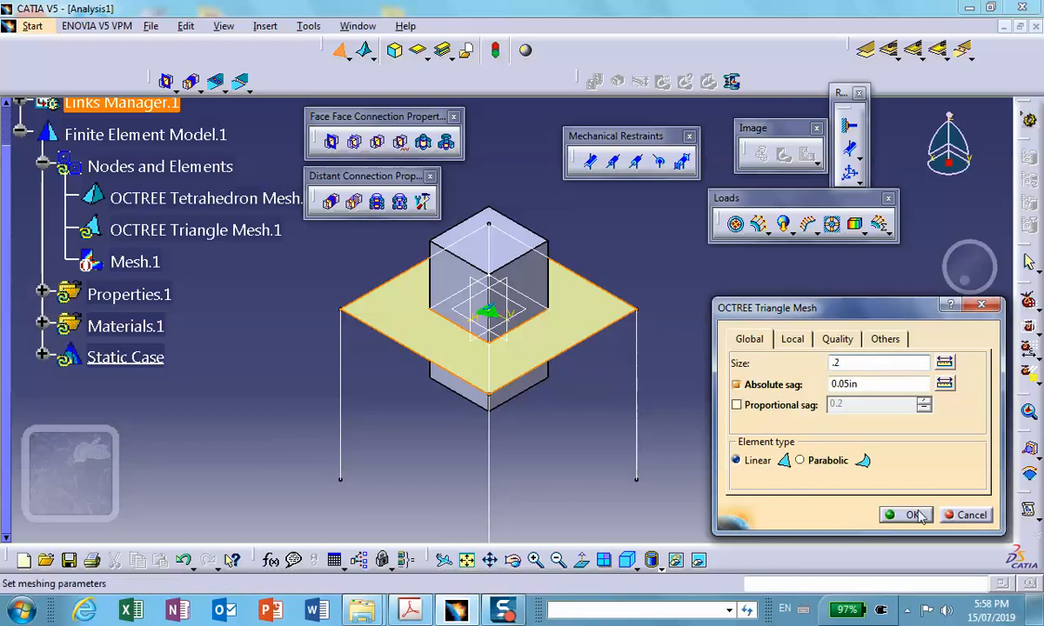
left_click(906, 514)
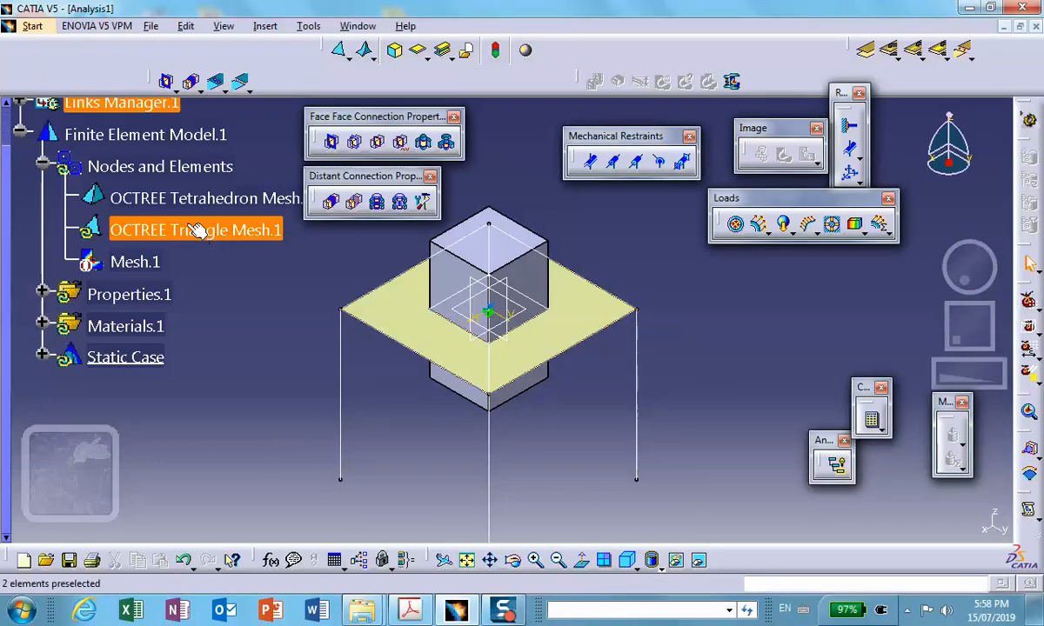
- Assign a 2D property with 0.1 in thickness and 0 in offset to the plate face
left_click(420, 52)
left_click(574, 329)
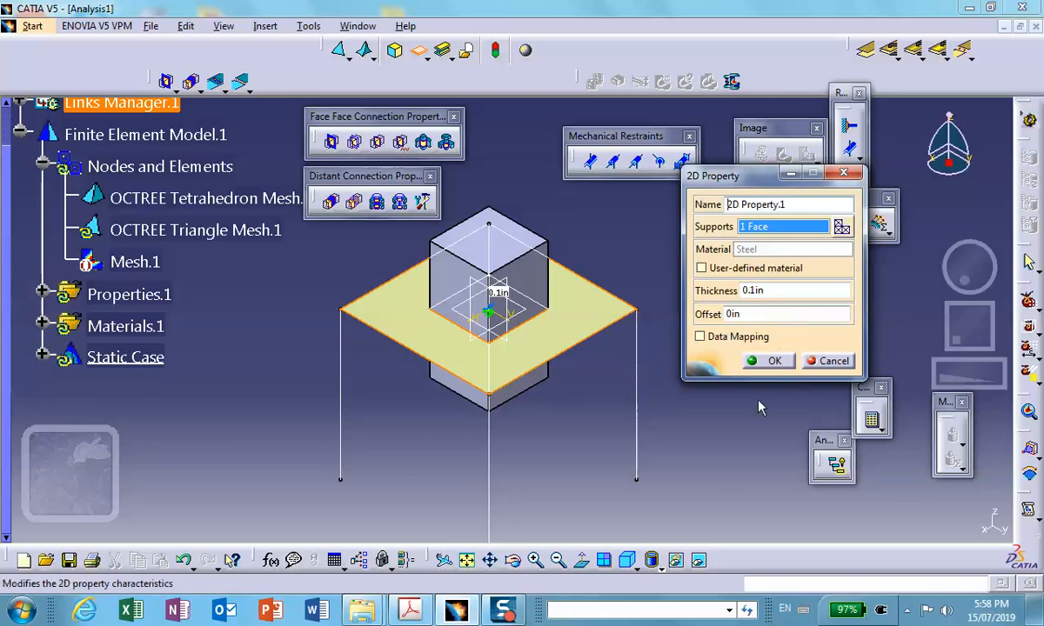
mouse_move(412, 611)
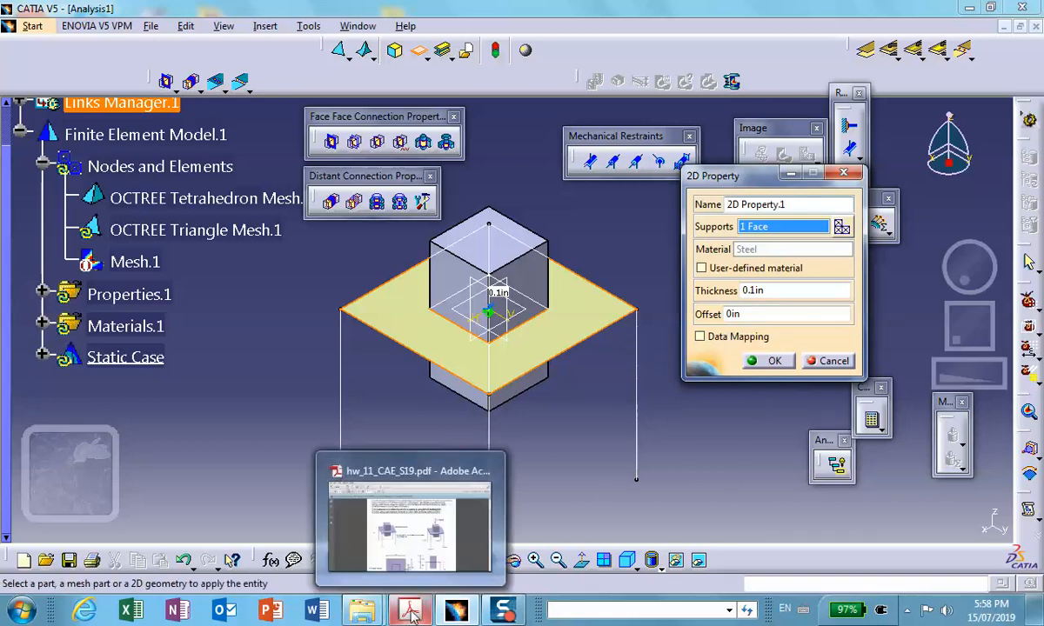
mouse_move(408, 540)
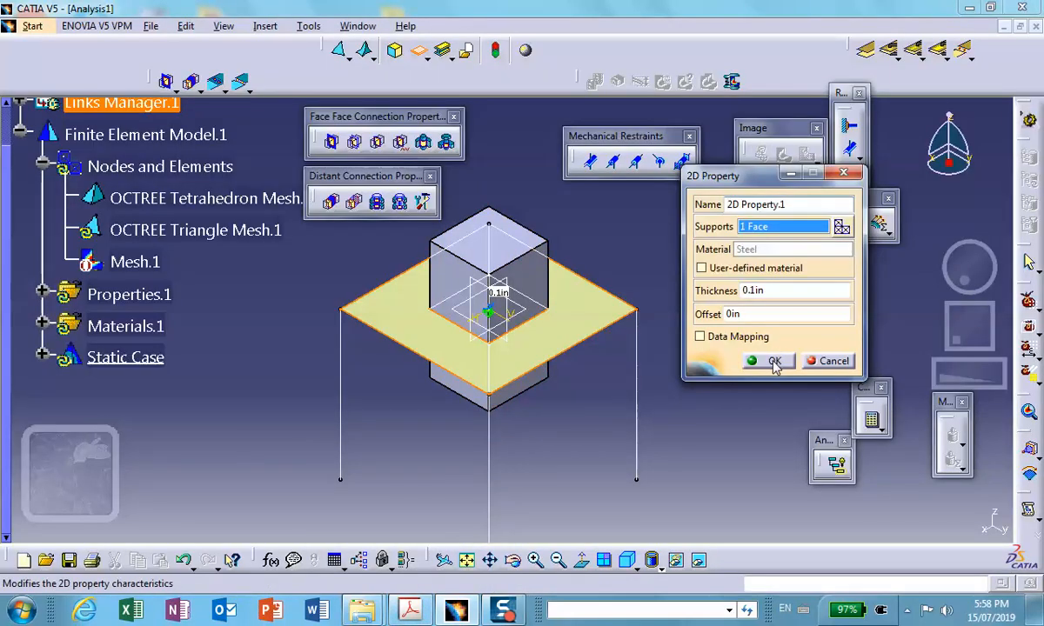
left_click(772, 362)
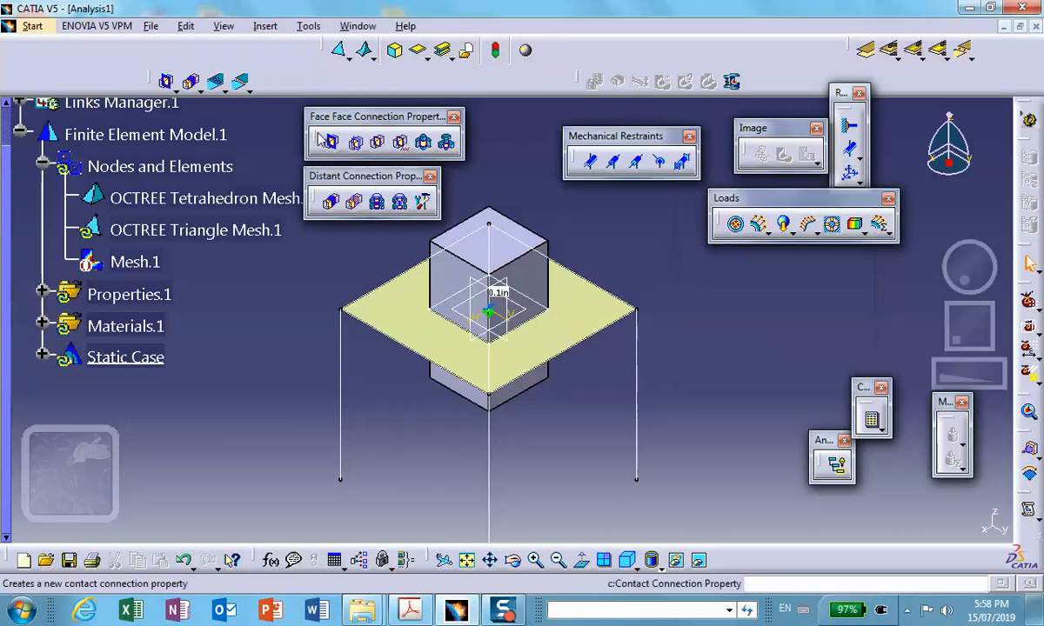
- Update and display the combined mesh of the block and plate, and deactivate the Mesh.1 image after checking it
right_click(146, 166)
left_click(195, 413)
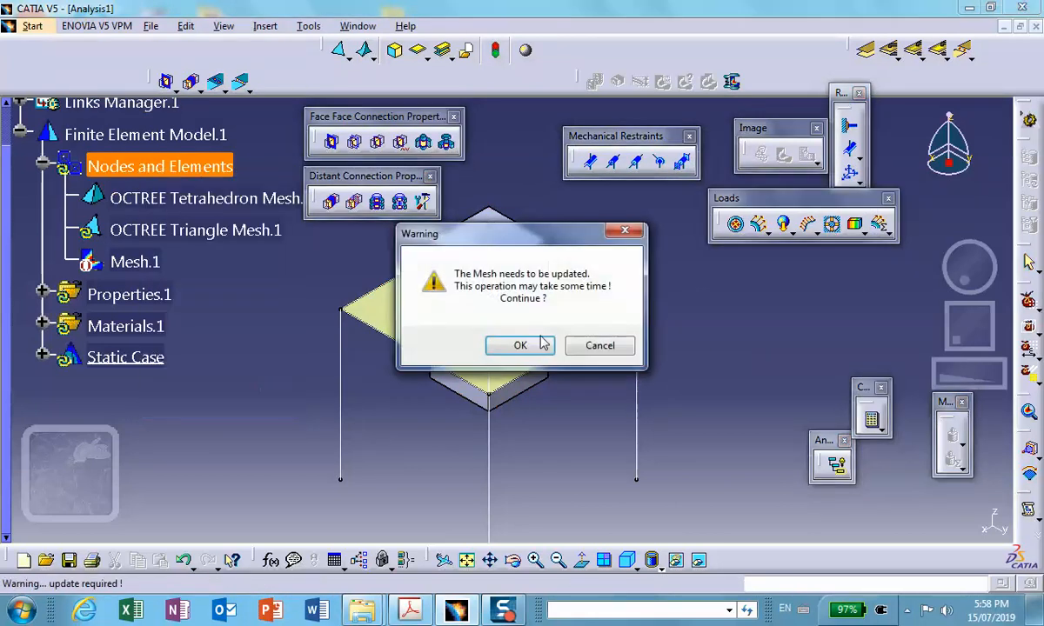
left_click(531, 345)
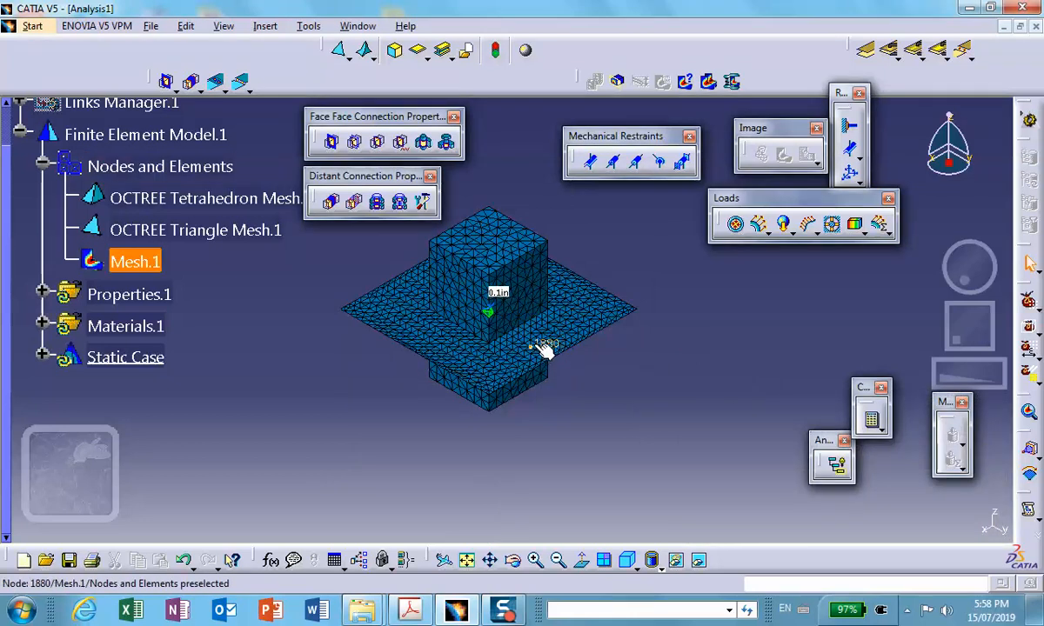
right_click(139, 261)
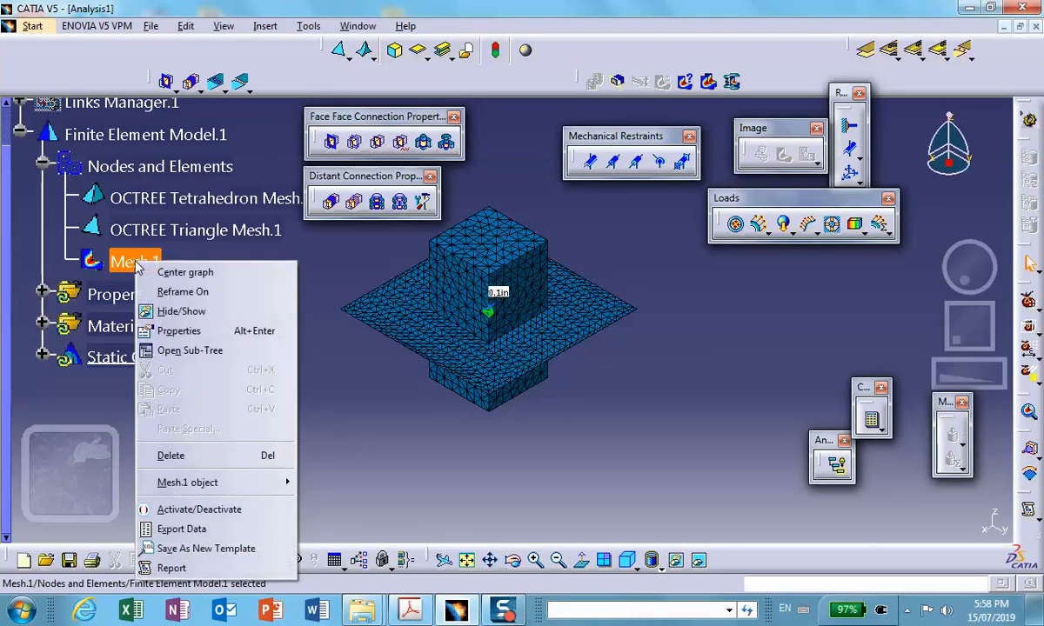
left_click(209, 513)
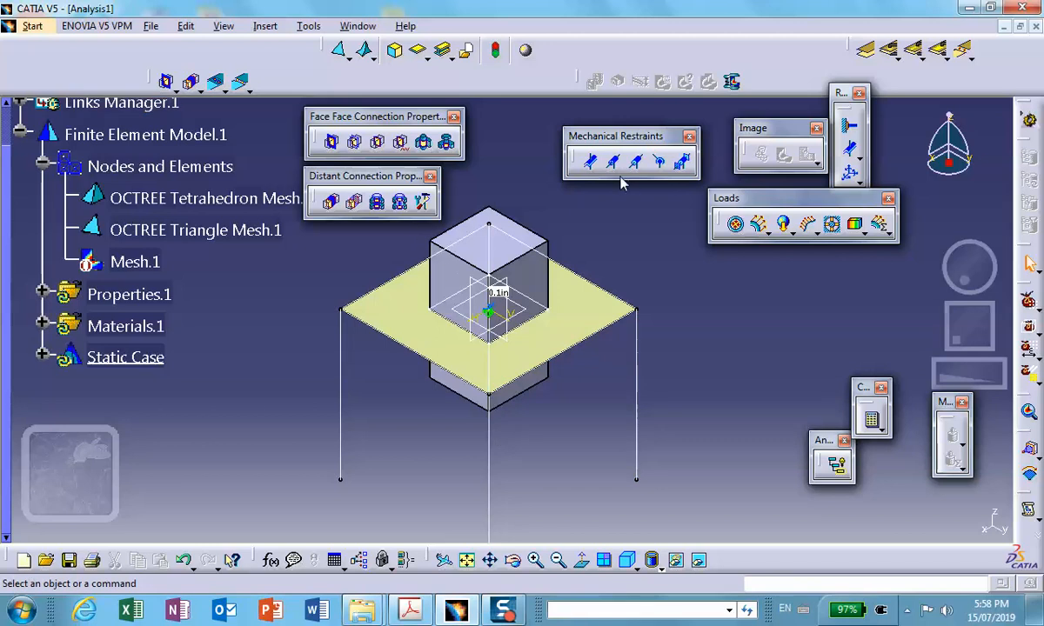
left_click(347, 57)
left_click(361, 120)
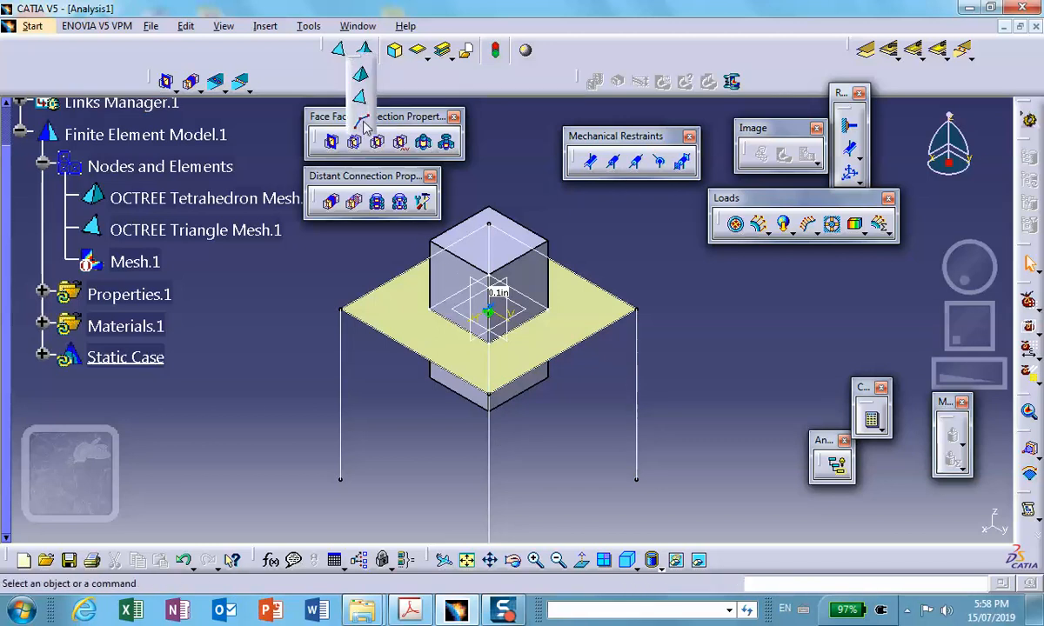
left_click(647, 376)
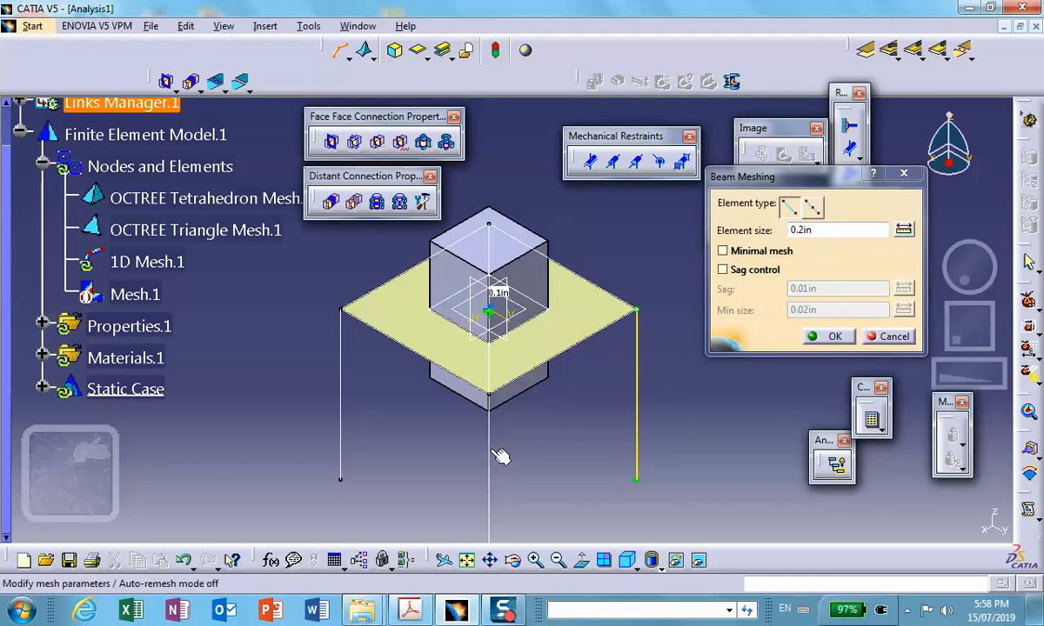
left_click(894, 338)
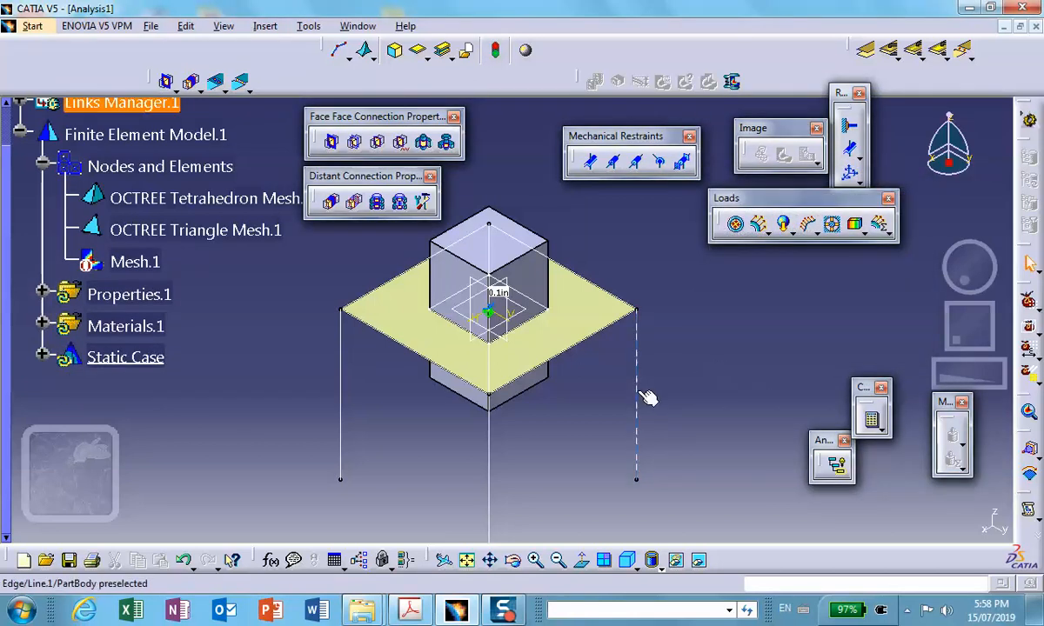
left_click(488, 435, "ctrl")
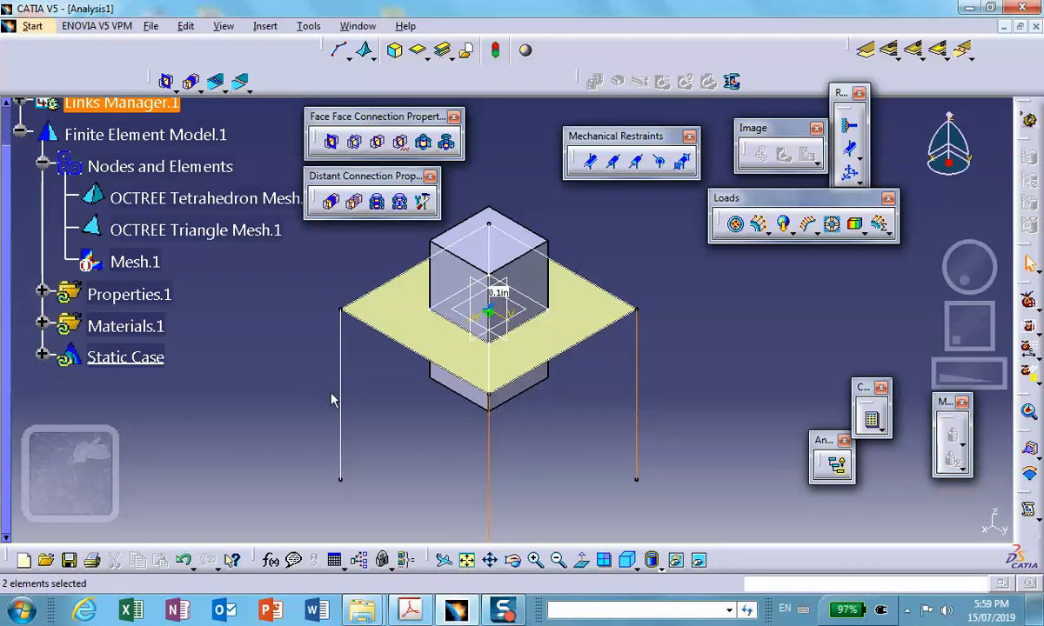
middle_click_drag(333, 422, 503, 468)
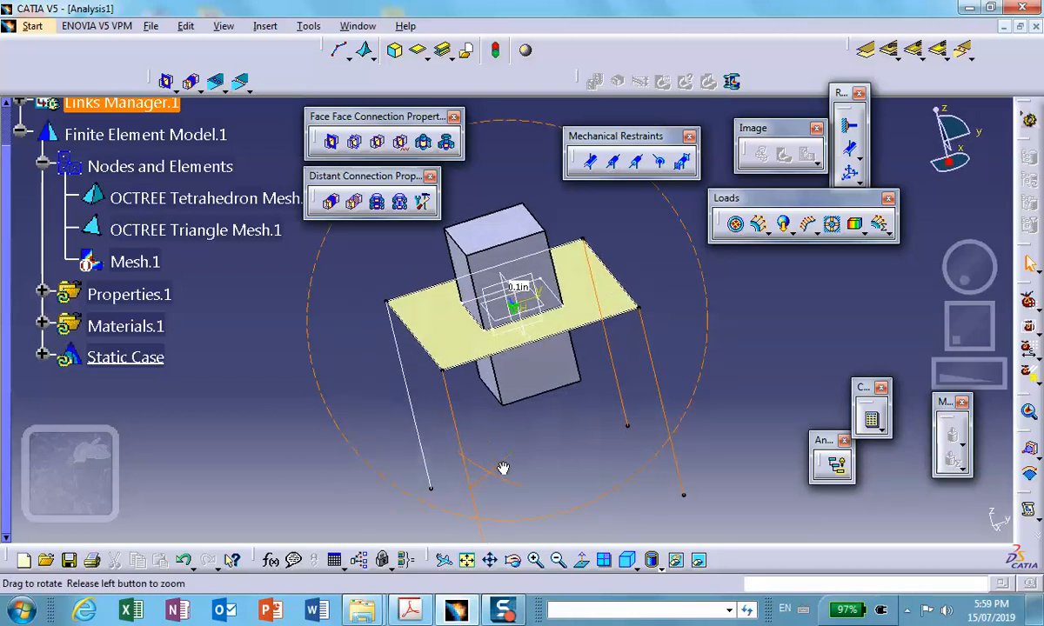
left_click(416, 398, "ctrl")
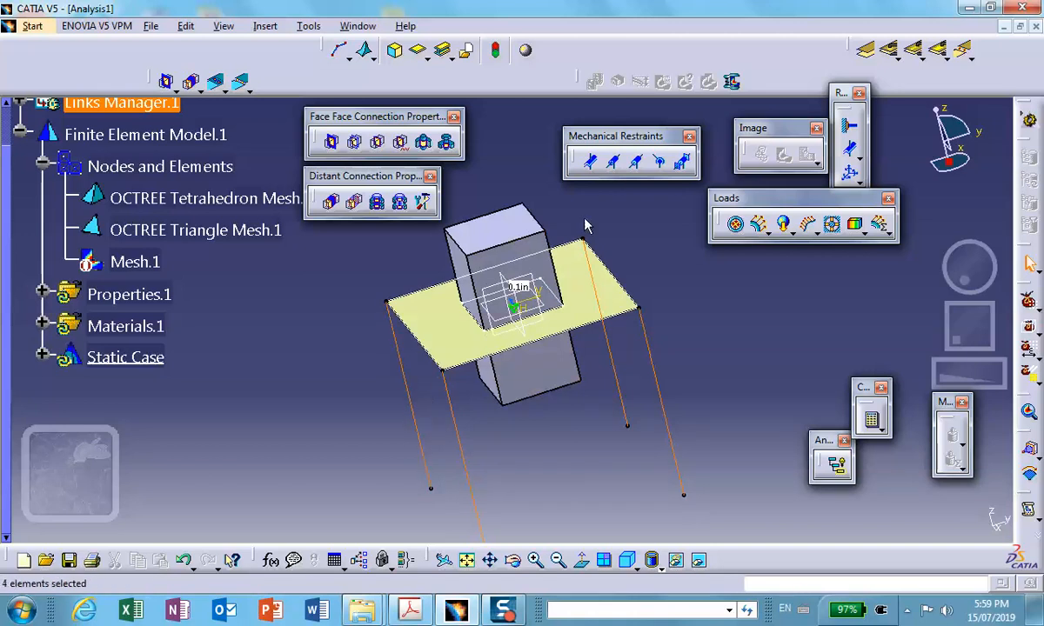
- Create a linear beam mesh with 0.2 in element size on the rightmost leg line
left_click(338, 50)
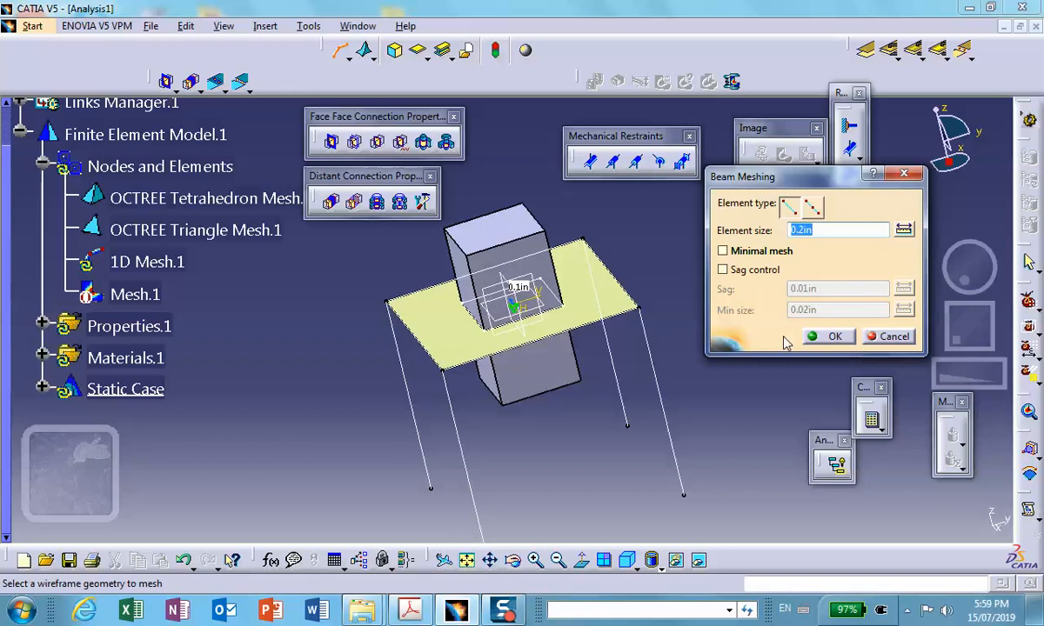
middle_click_drag(707, 397, 597, 459)
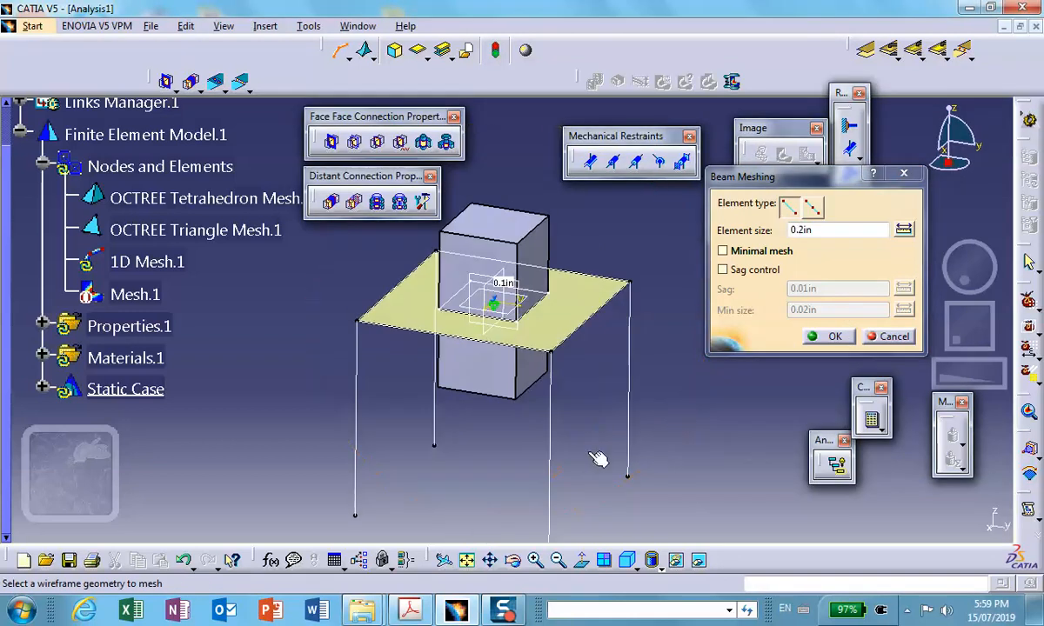
left_click(629, 367)
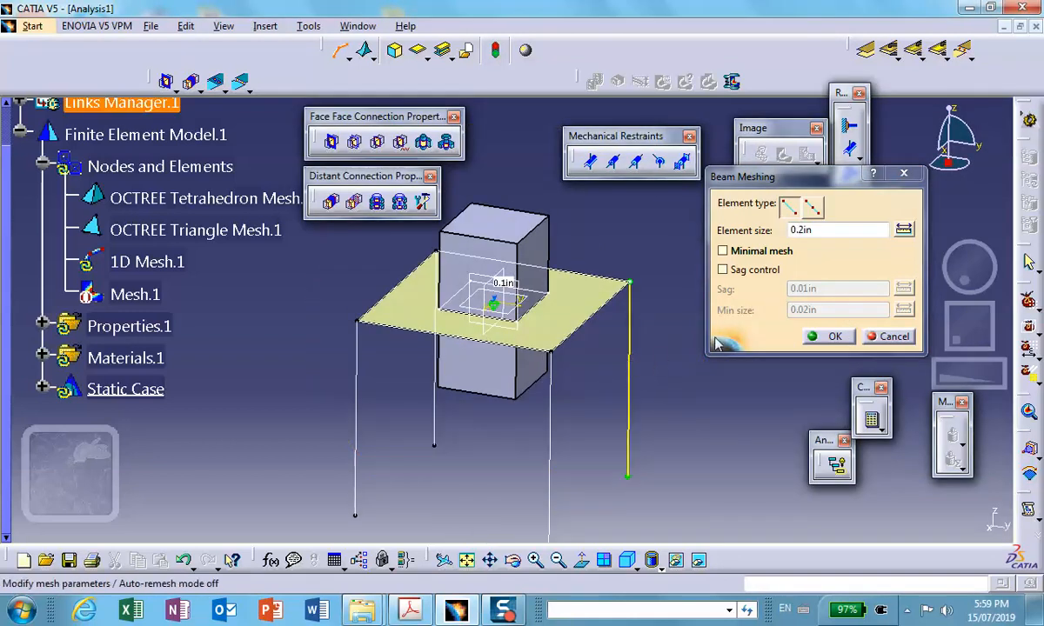
left_click(827, 338)
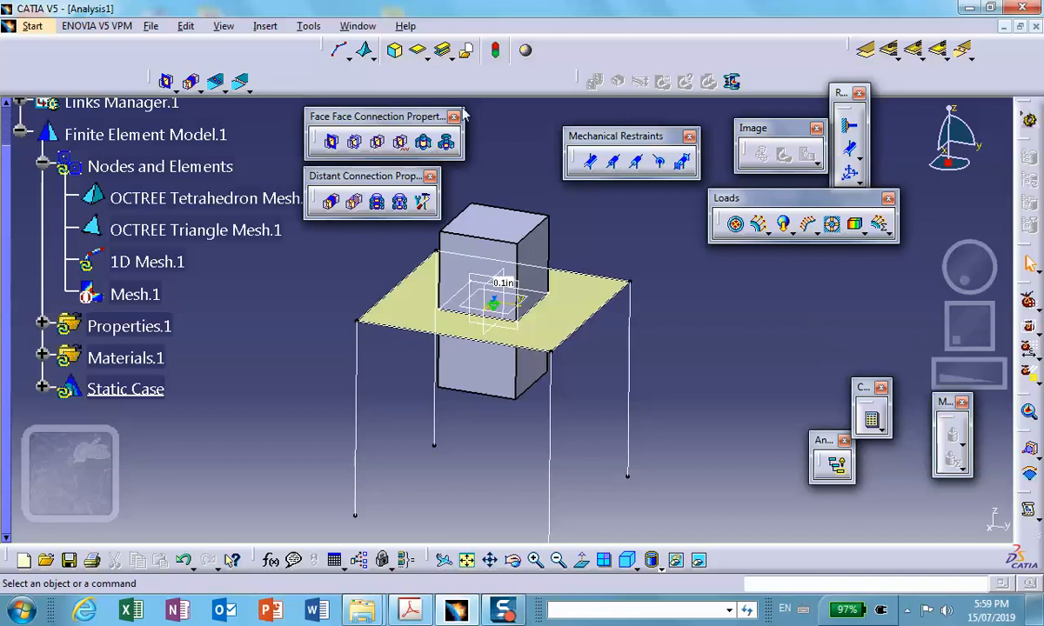
- Create separate linear beam meshes with 0.2 in element size on the front leg and the leftmost leg
left_click(338, 49)
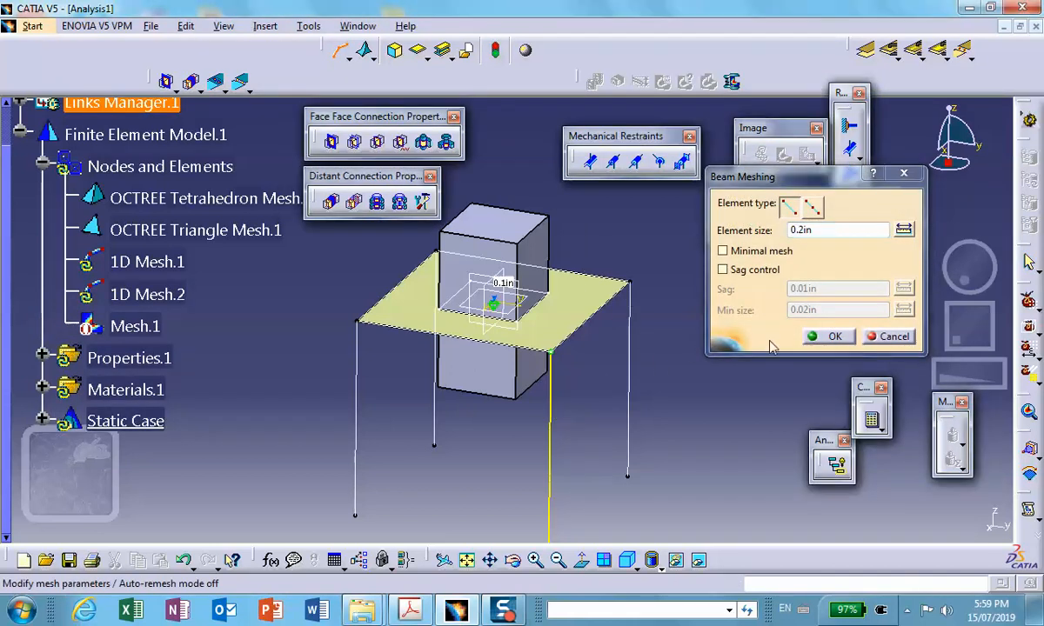
left_click(826, 336)
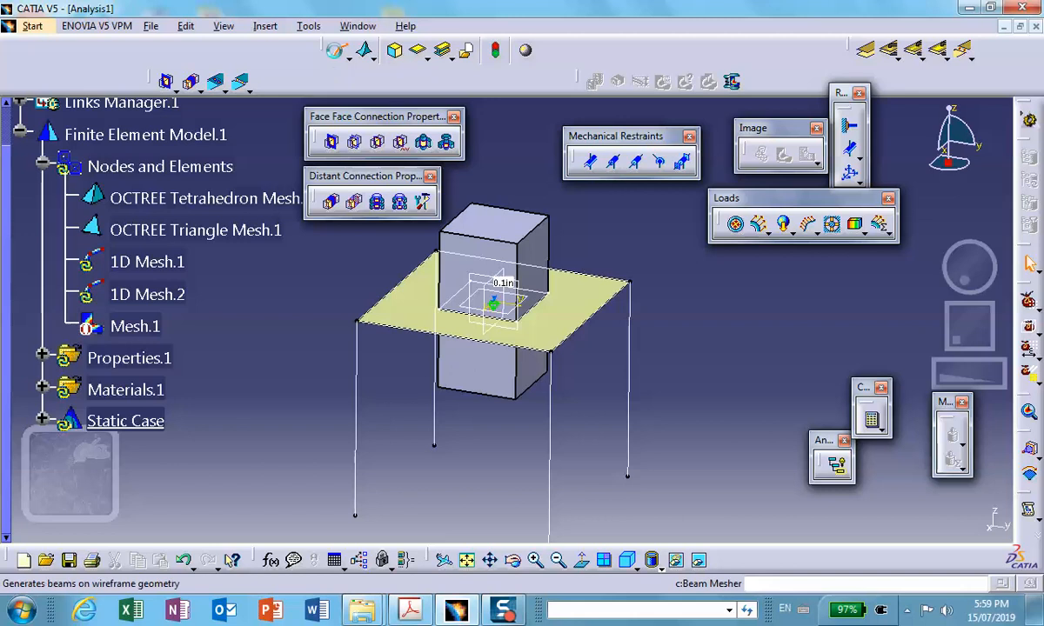
left_click(338, 49)
left_click(357, 423)
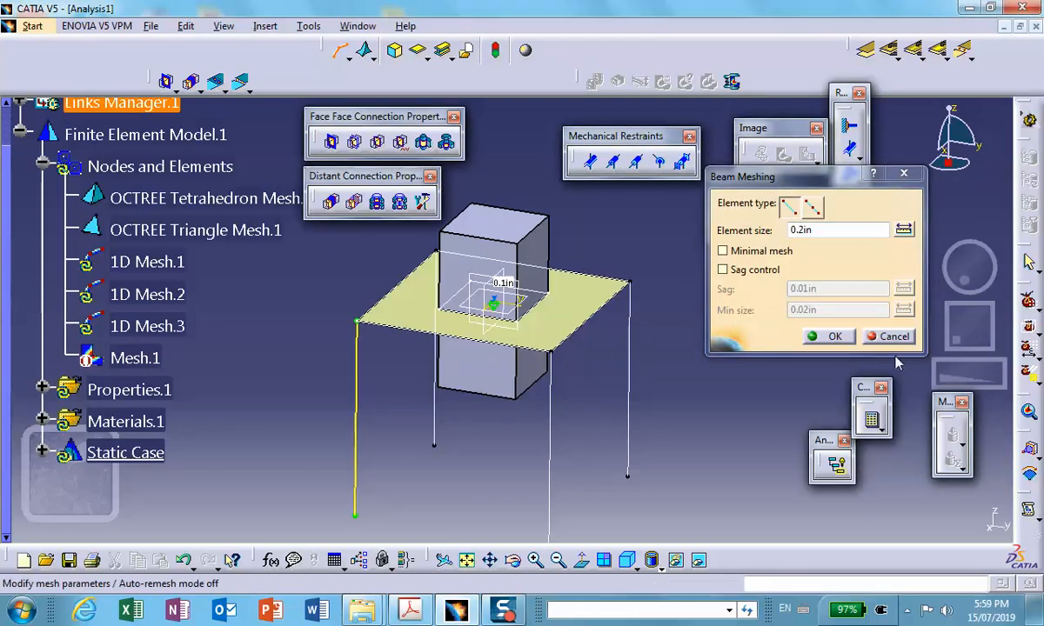
left_click(826, 336)
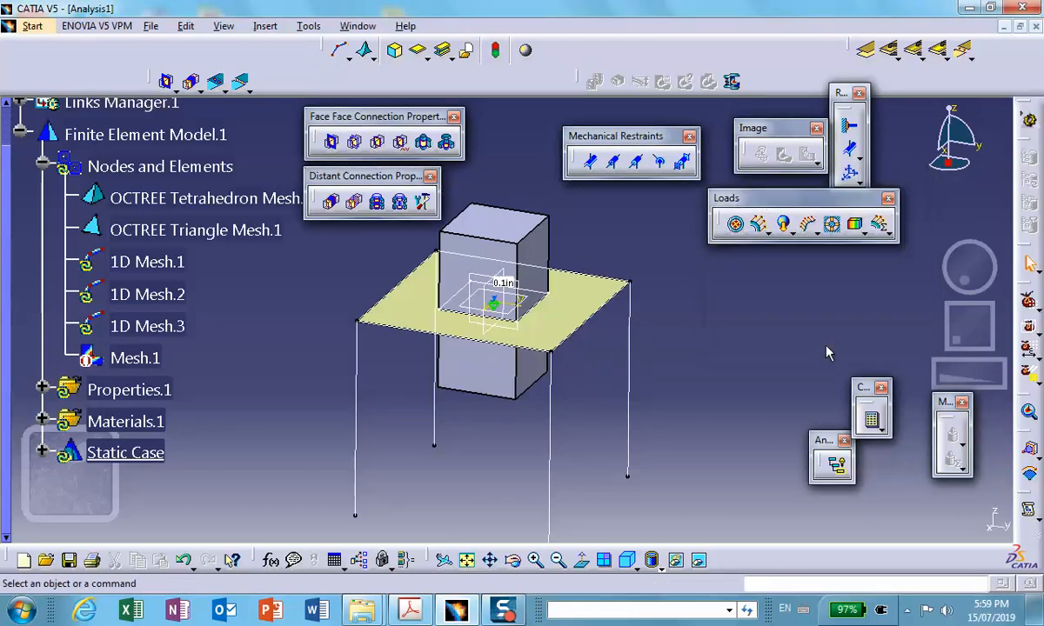
- Create a linear beam mesh with 0.2 in element size on the rear leg line behind the block
left_click(338, 50)
left_click(438, 416)
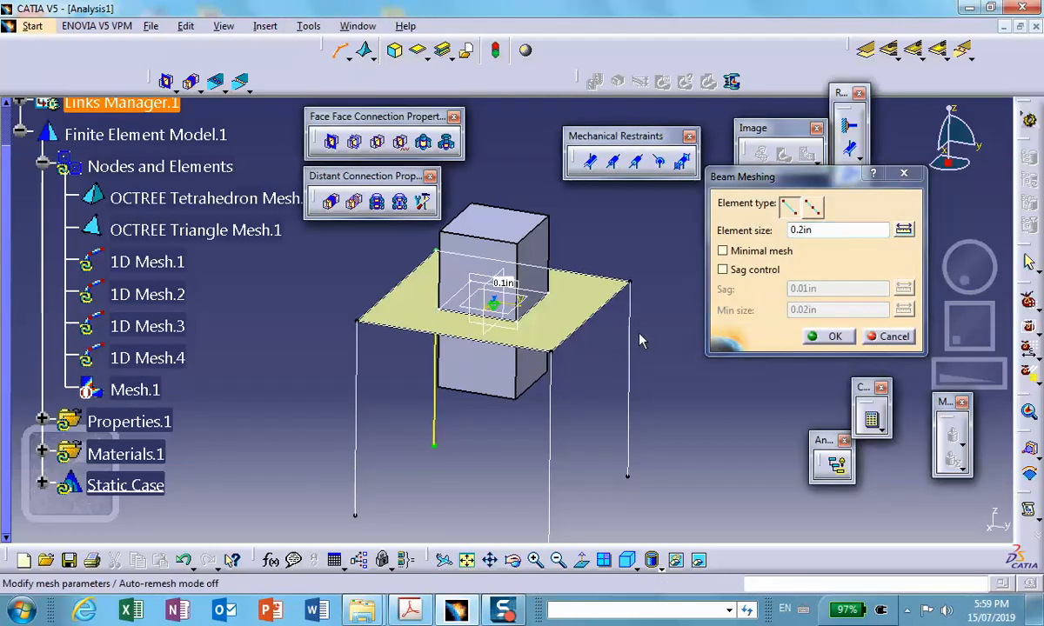
left_click(832, 336)
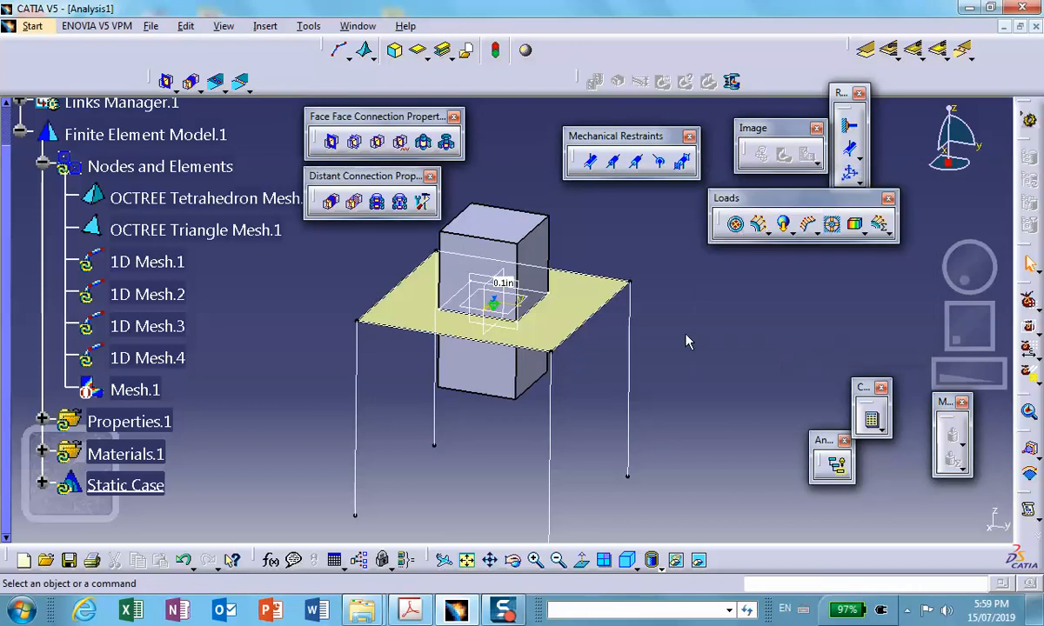
mouse_move(673, 318)
middle_mouse_down()
mouse_move(656, 294)
mouse_move(662, 325)
middle_mouse_up()
left_click(656, 294)
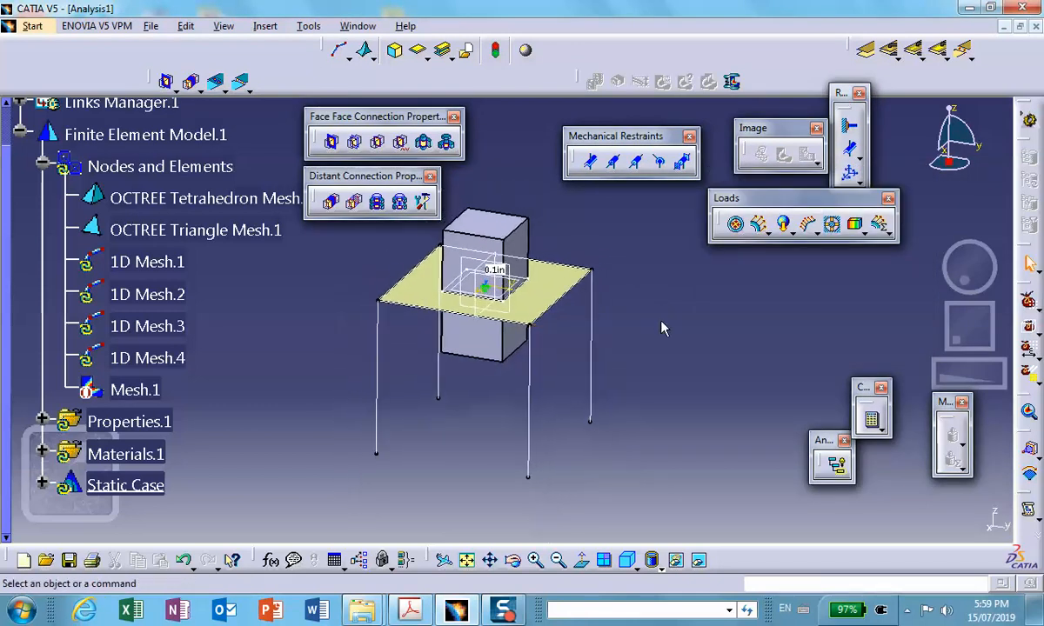
scroll(648, 328, "down", 1)
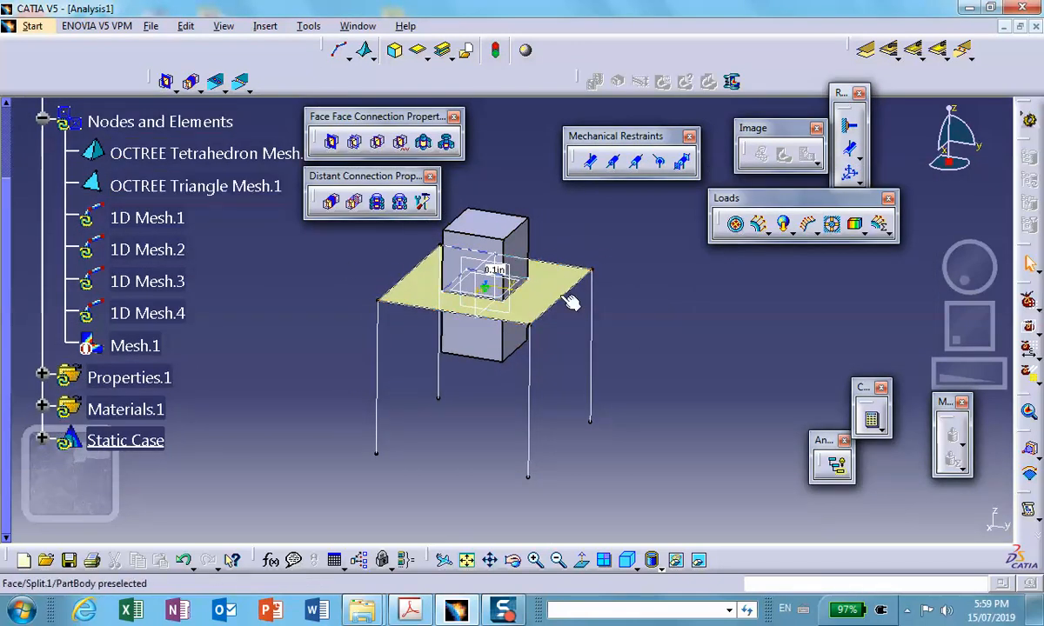
- Check the rod radius in the assignment PDF, and start a 1D property of type Cylindrical beam with radius 0.05 in
left_click(408, 609)
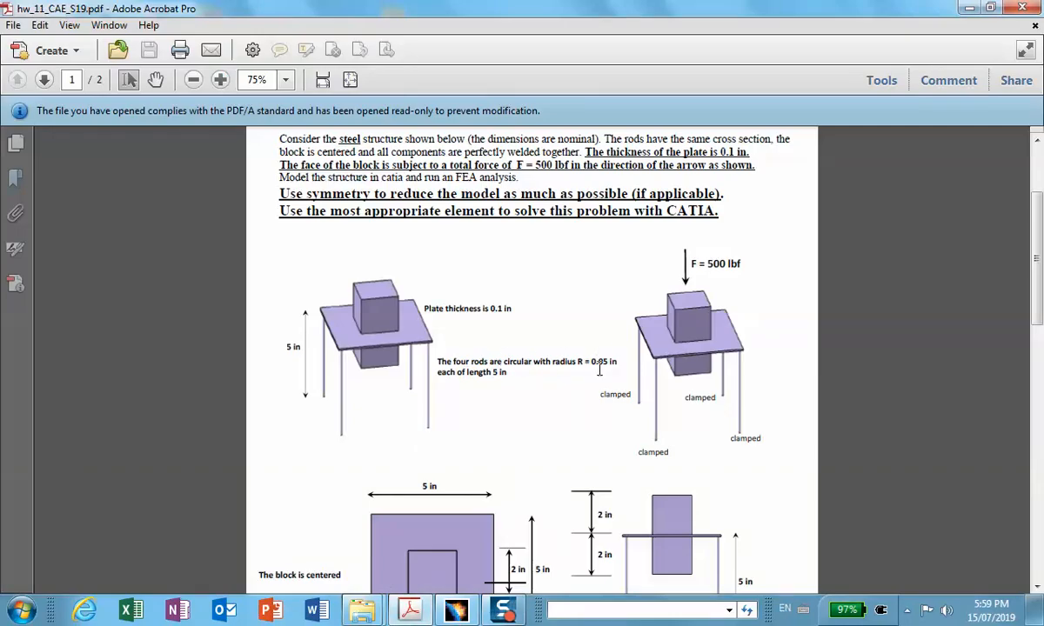
left_click(969, 8)
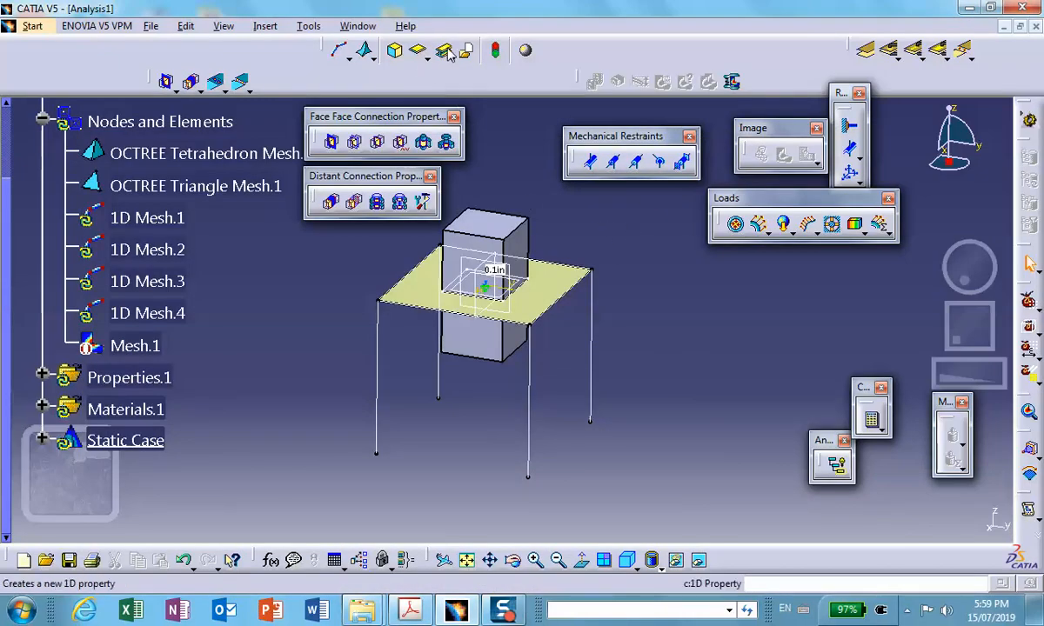
left_click(445, 51)
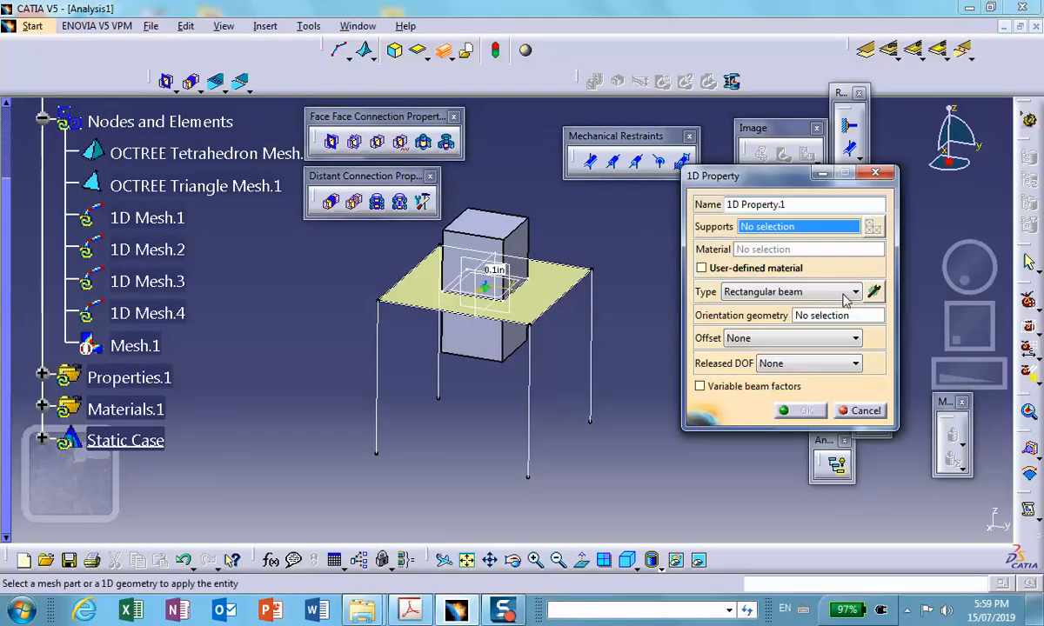
left_click(853, 292)
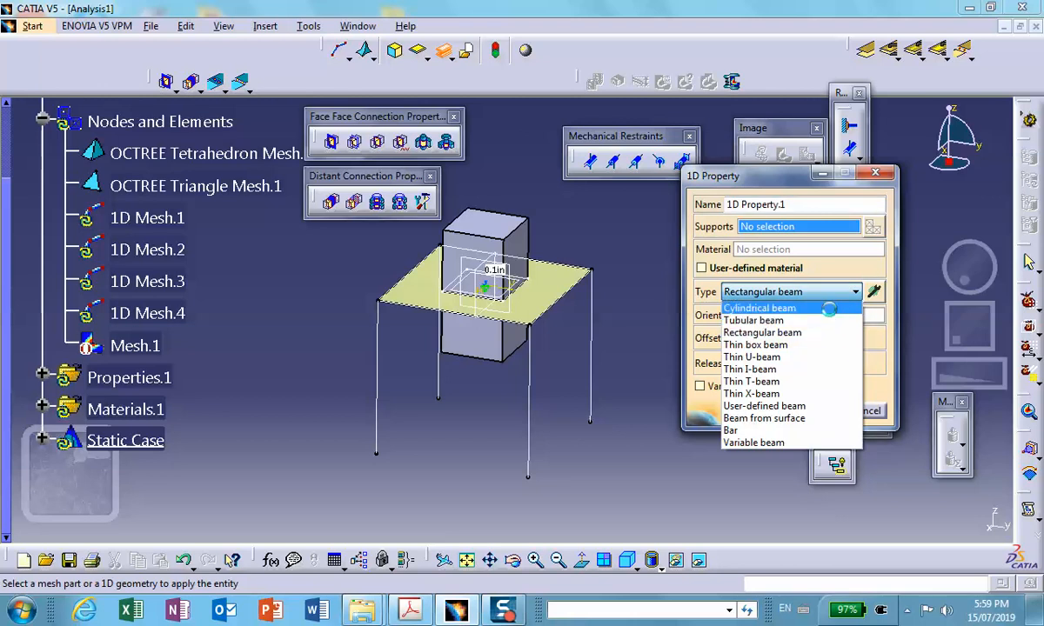
left_click(771, 308)
left_click(874, 293)
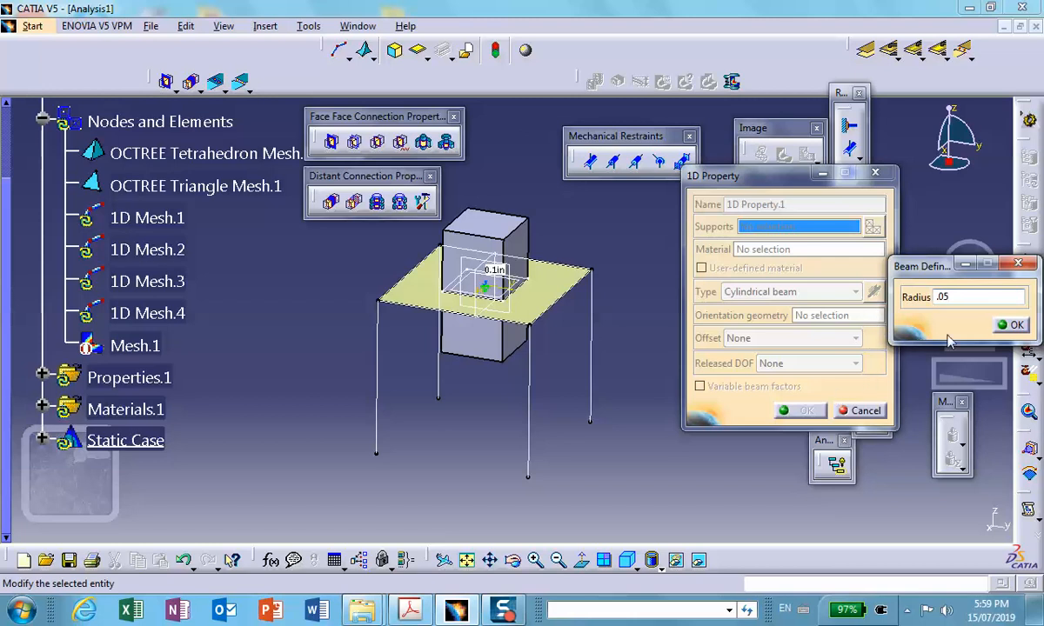
left_click(1011, 326)
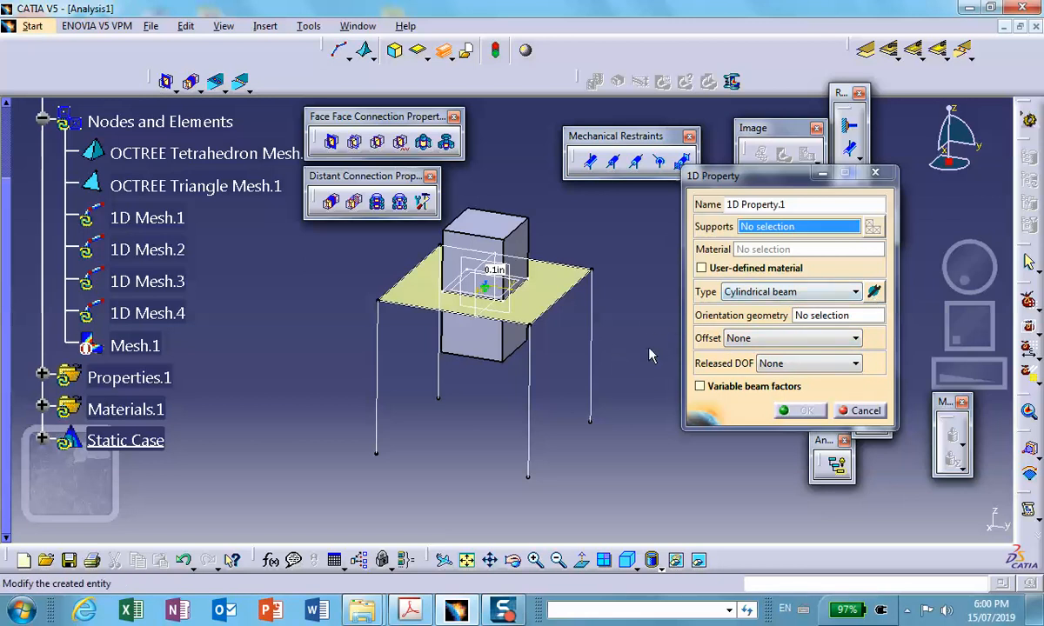
- Apply the cylindrical beam property to the rightmost leg, inspecting its section symbol up close before accepting
left_click(592, 343)
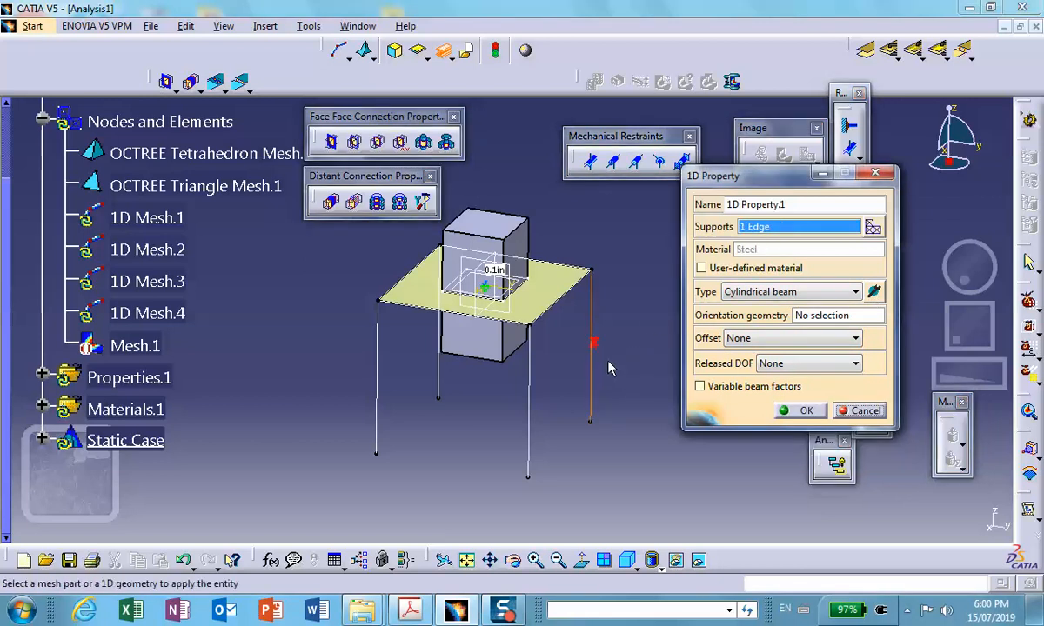
middle_click_drag(592, 343, 533, 216)
middle_click_drag(537, 332, 257, 353)
left_click(257, 380)
middle_click_drag(417, 461, 357, 265)
left_click(356, 266)
middle_click_drag(357, 265, 352, 222)
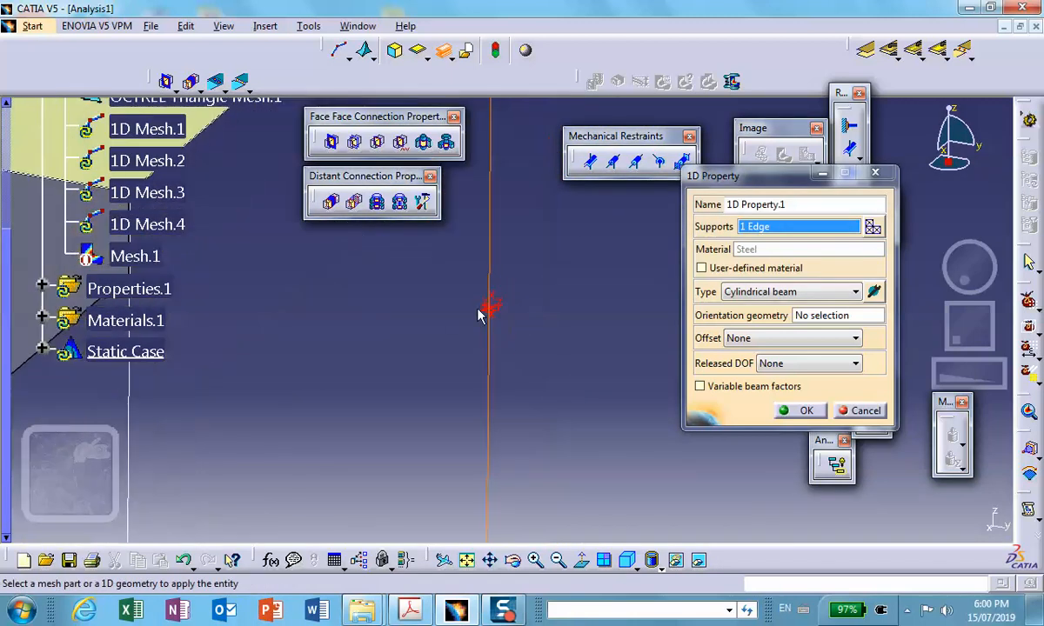
scroll(511, 339, "up", 1)
left_click(508, 352)
middle_click_drag(508, 352, 446, 206)
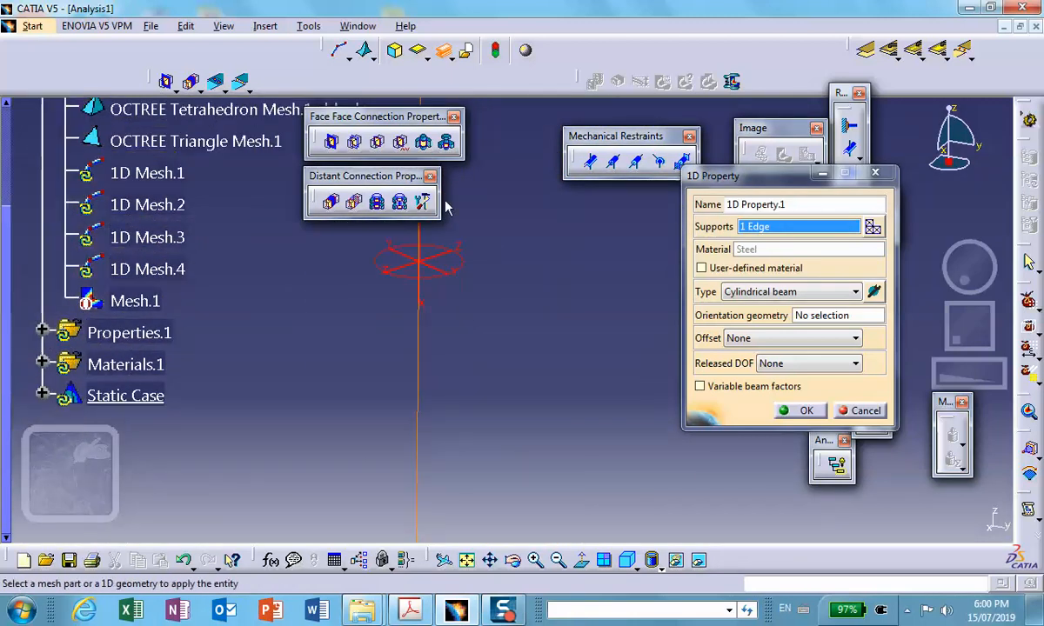
left_click(443, 284)
middle_click_drag(442, 279, 673, 472)
scroll(441, 407, "down", 1)
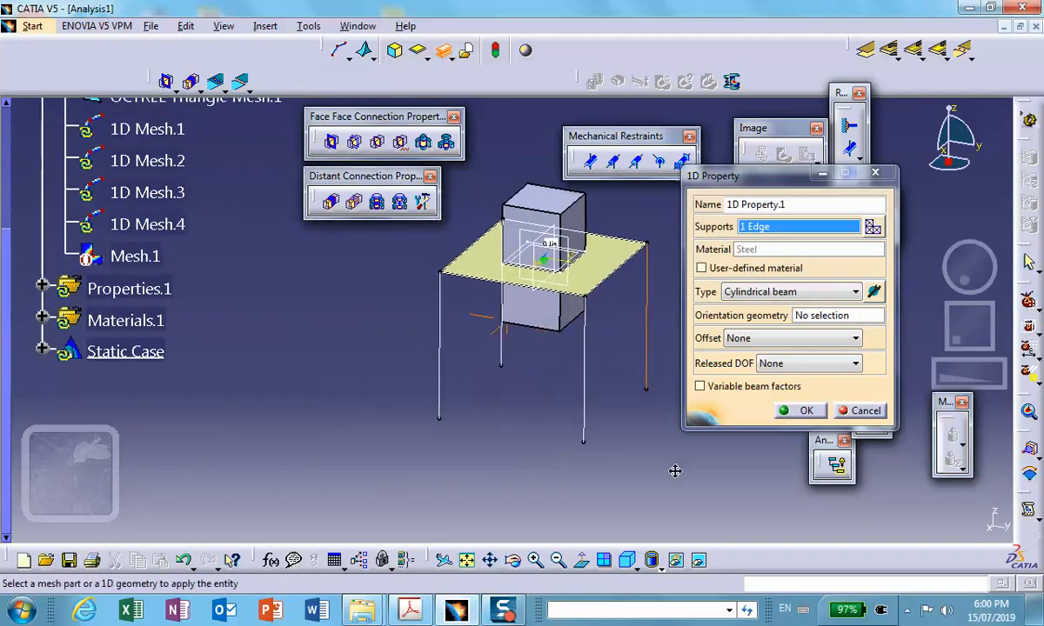
left_click(804, 412)
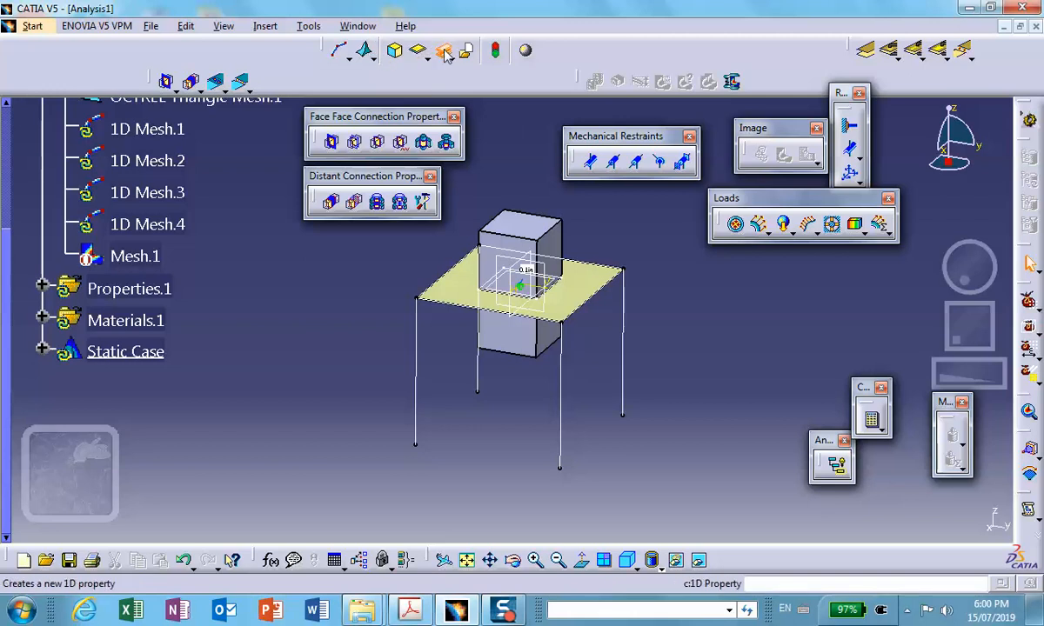
- Assign a separate cylindrical beam 1D property to the front leg, and expand Properties.1 to review the defined properties
left_click(446, 54)
left_click(559, 400)
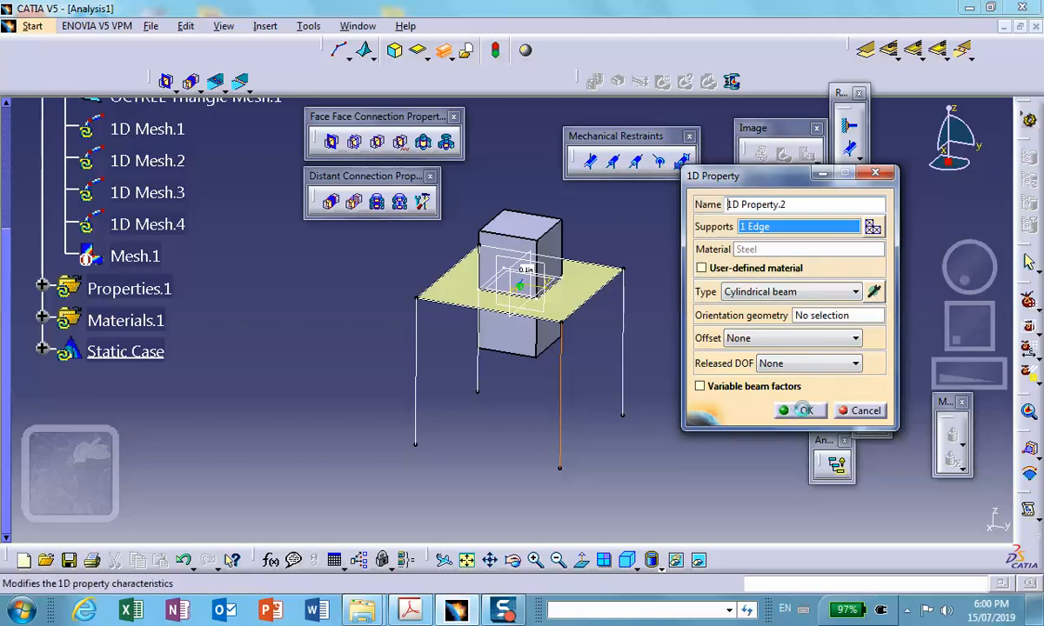
left_click(803, 411)
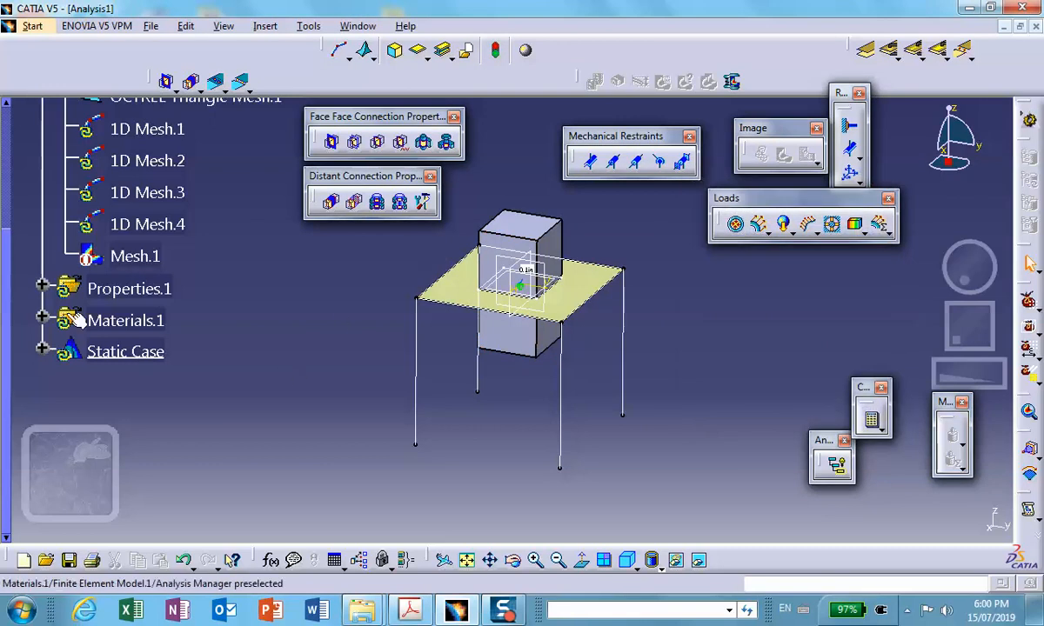
left_click(43, 288)
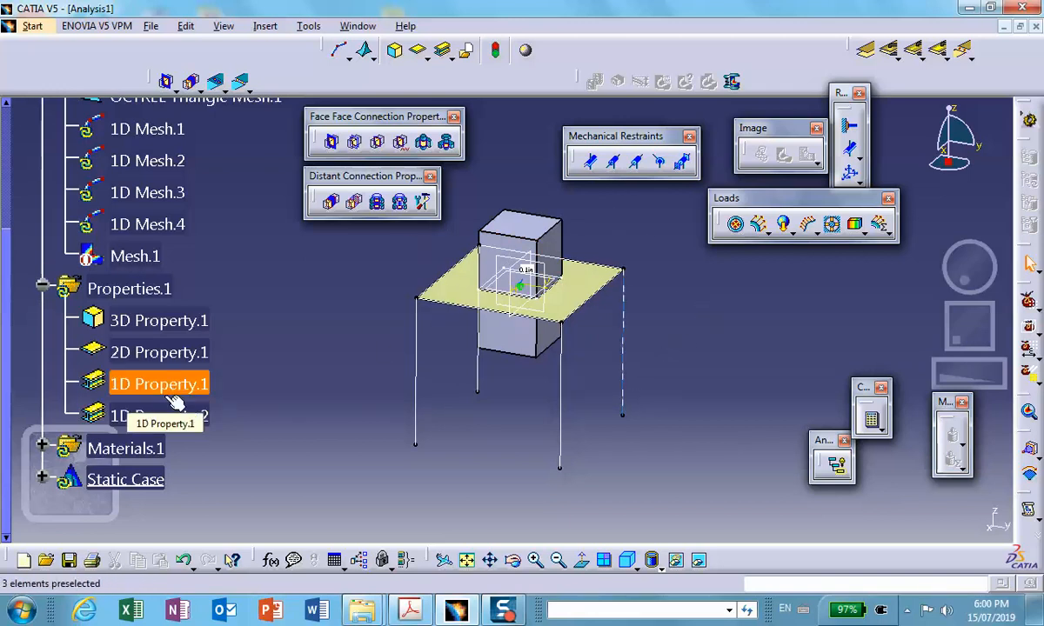
scroll(203, 380, "down", 5)
left_click(130, 301)
left_click(221, 292)
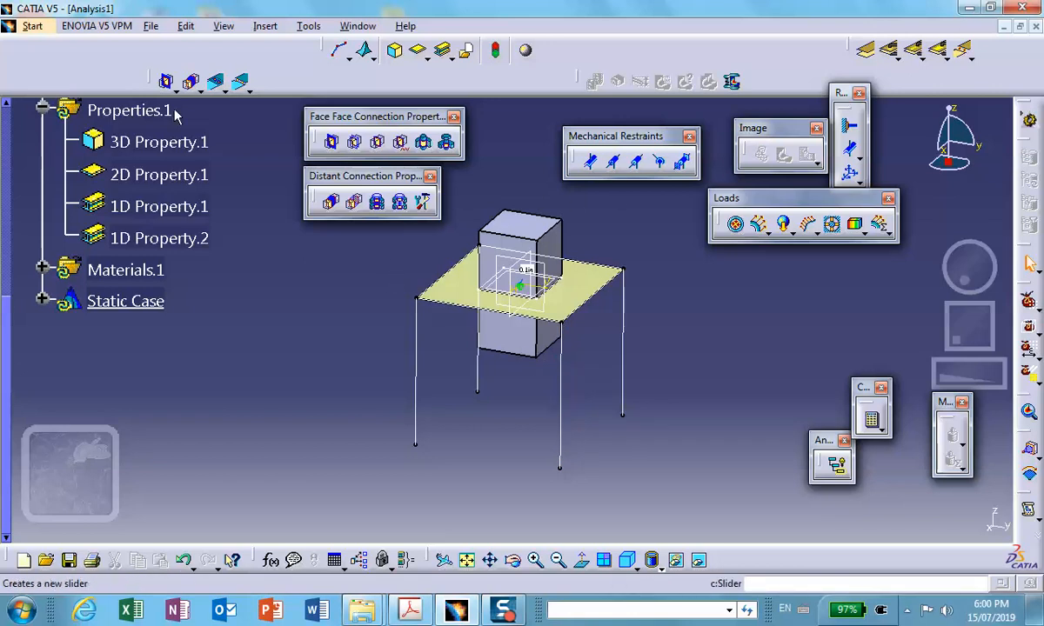
- Update and display the full mesh of block, plate and legs, and deactivate the Mesh.1 image after checking it
scroll(173, 148, "up", 3)
scroll(174, 150, "up", 3)
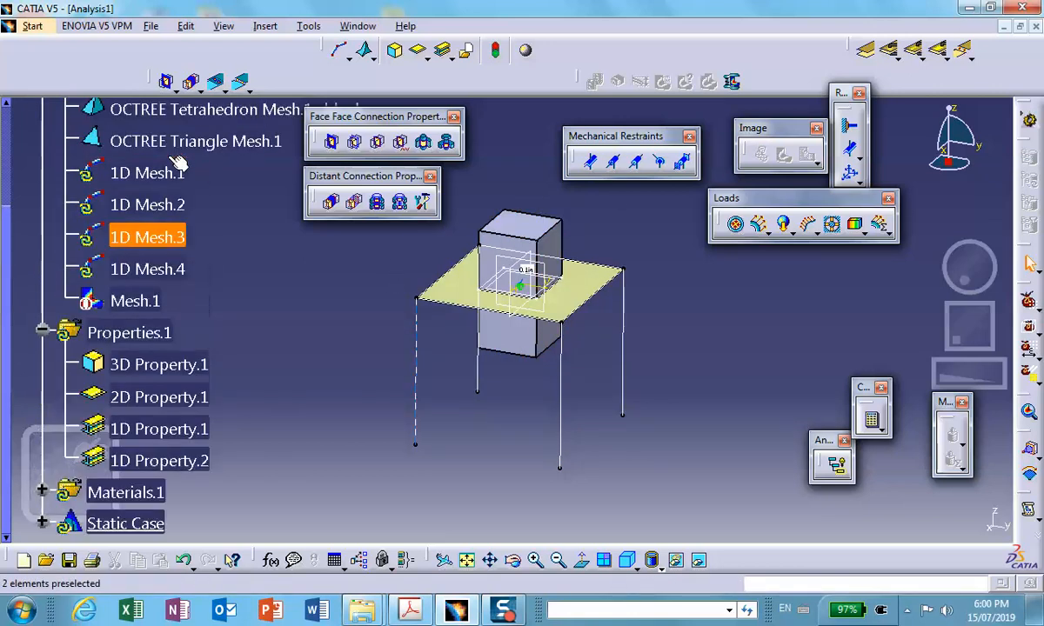
scroll(174, 211, "up", 3)
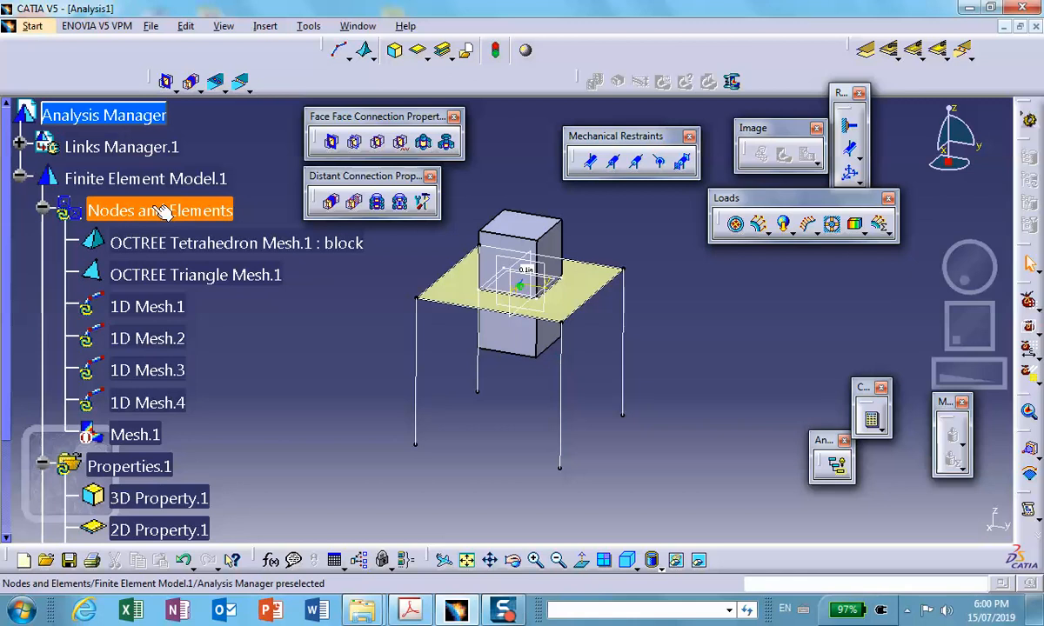
right_click(158, 212)
left_click(235, 447)
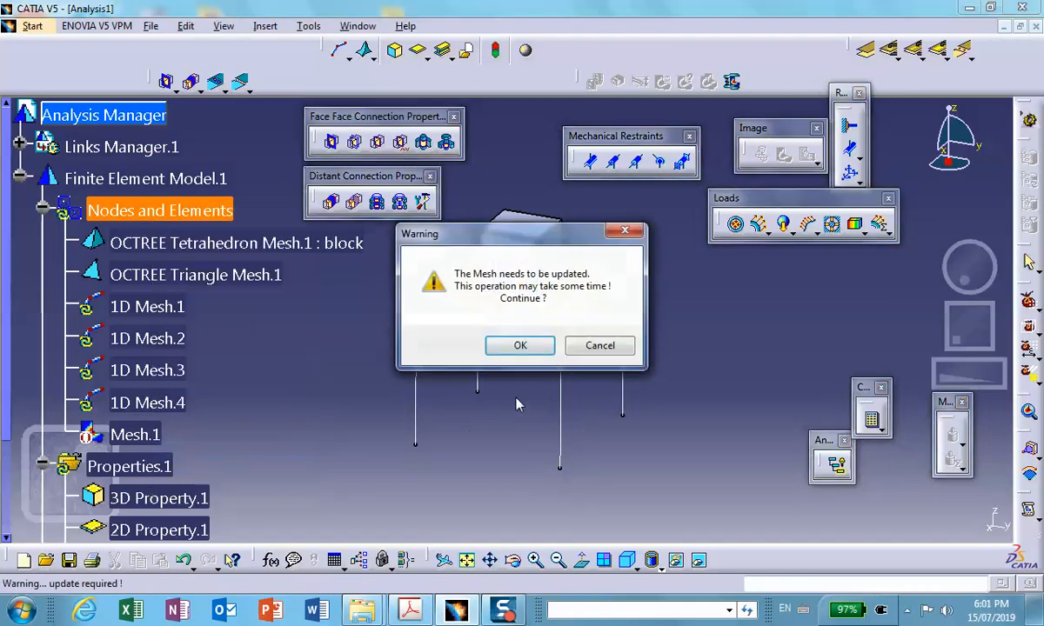
left_click(548, 349)
middle_click_drag(547, 346, 657, 513)
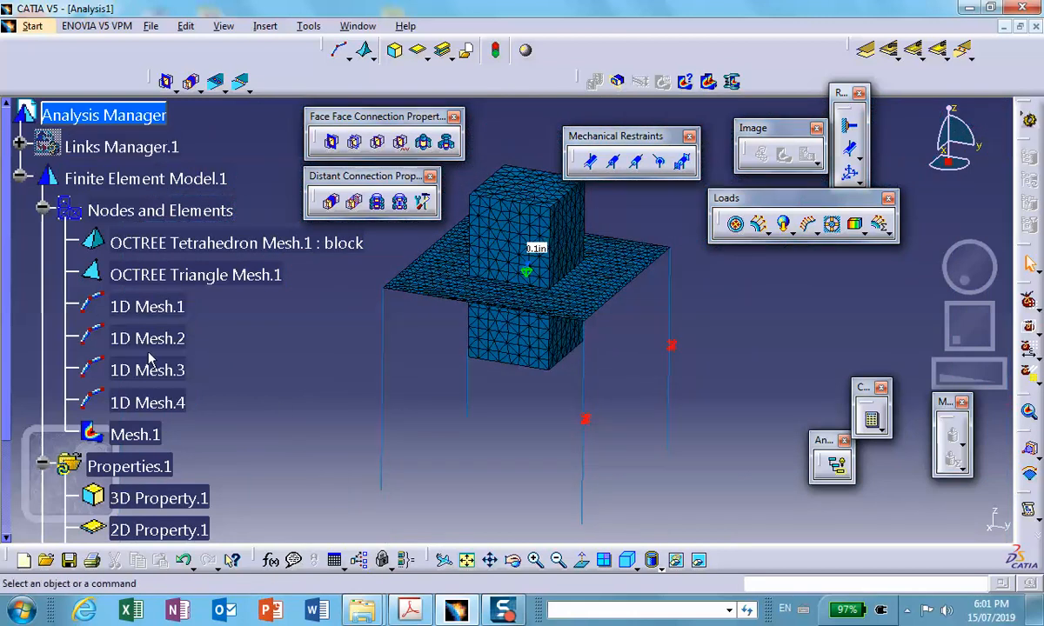
scroll(156, 358, "down", 3)
scroll(161, 224, "up", 1)
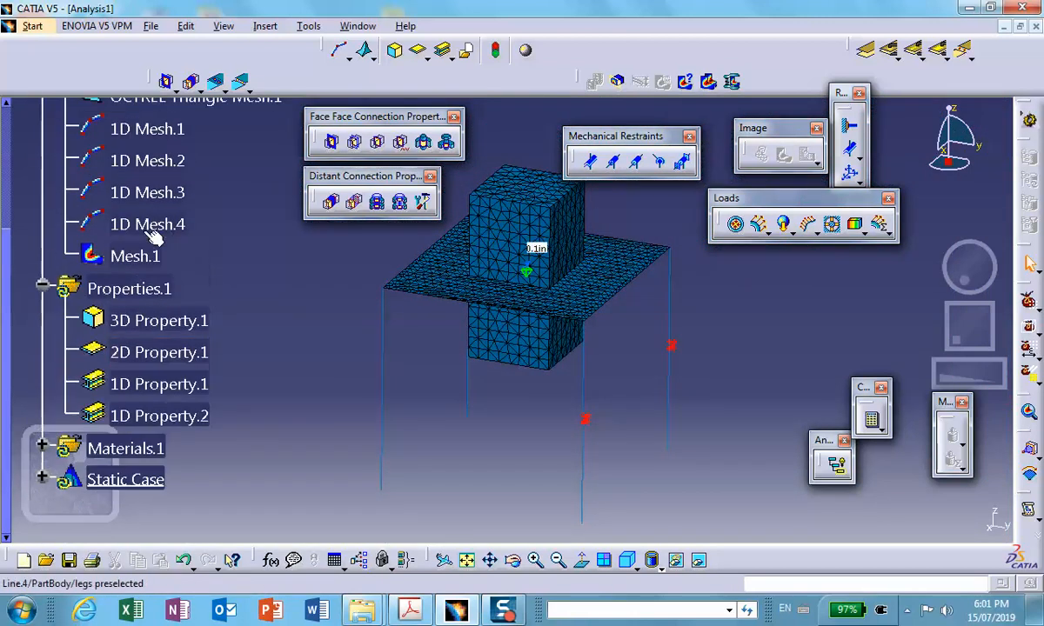
right_click(133, 254)
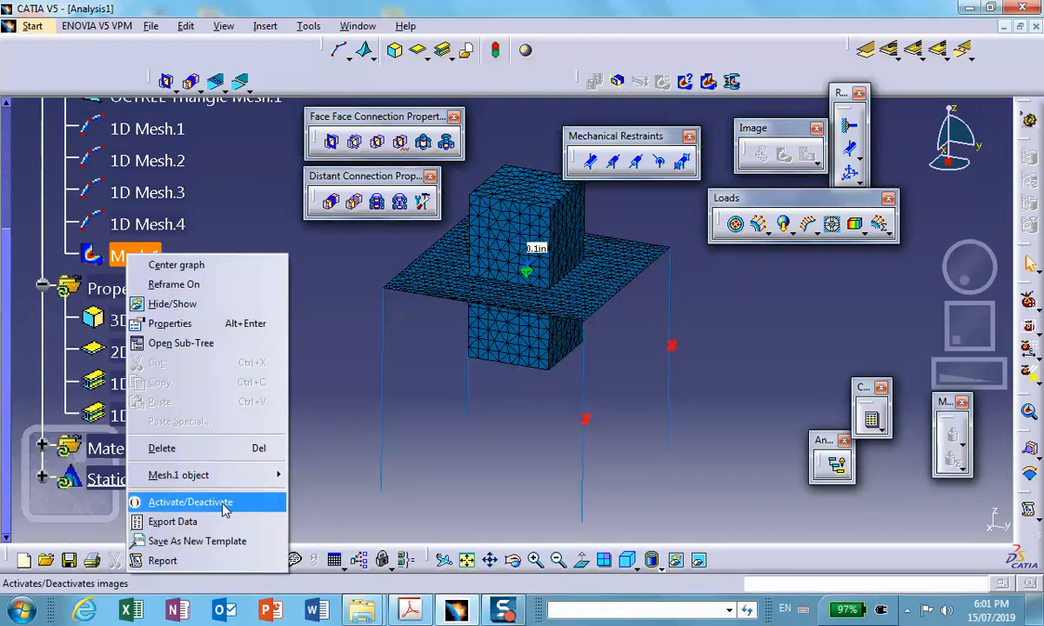
left_click(187, 502)
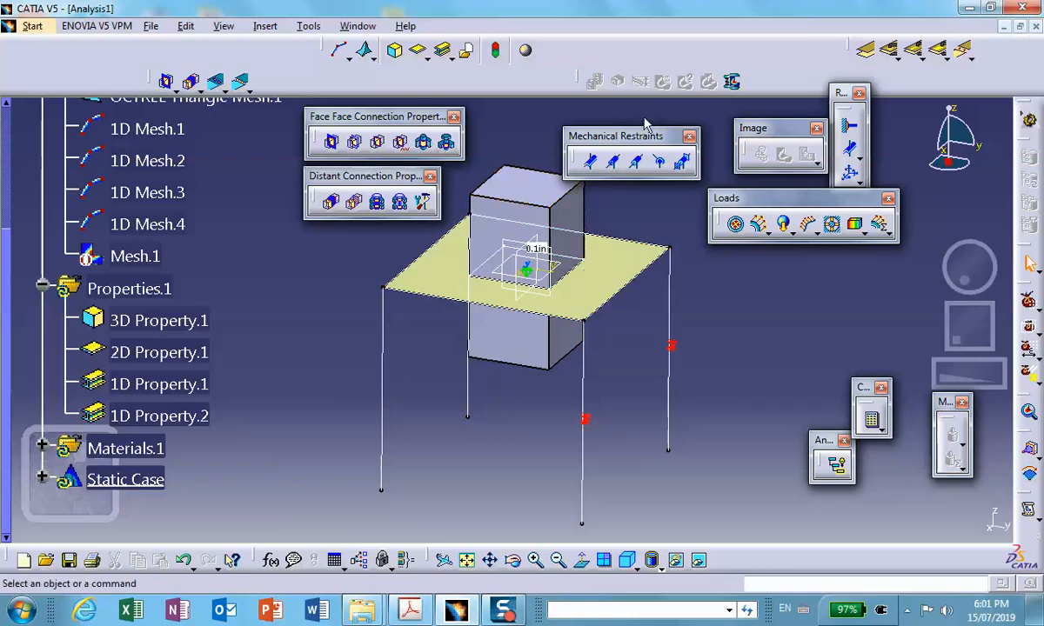
- Assign separate cylindrical beam 1D properties to the leftmost leg and the rear leg
left_click(442, 53)
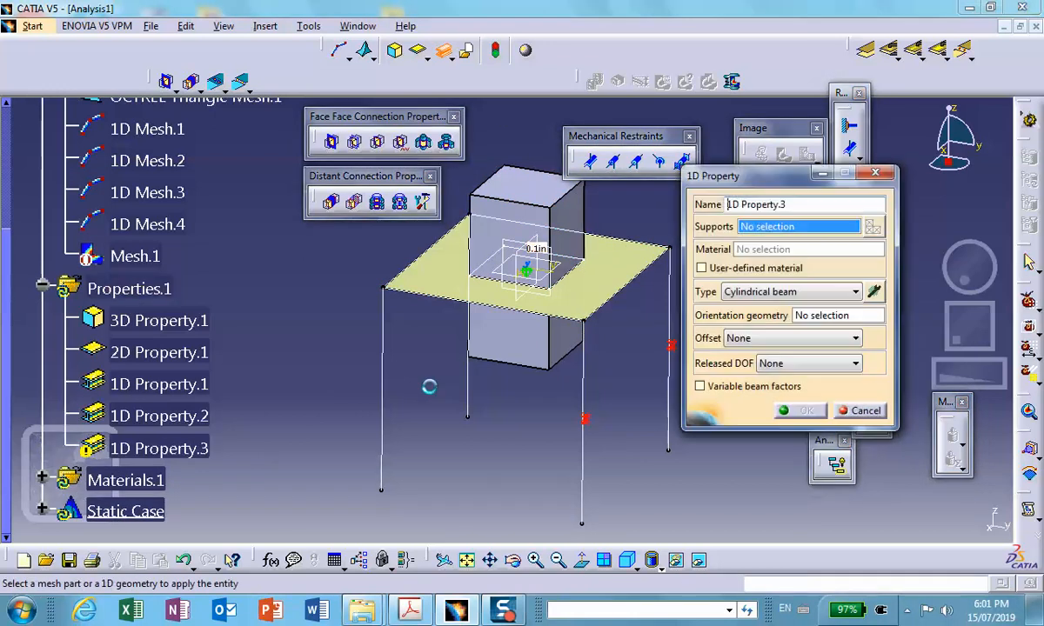
left_click(381, 402)
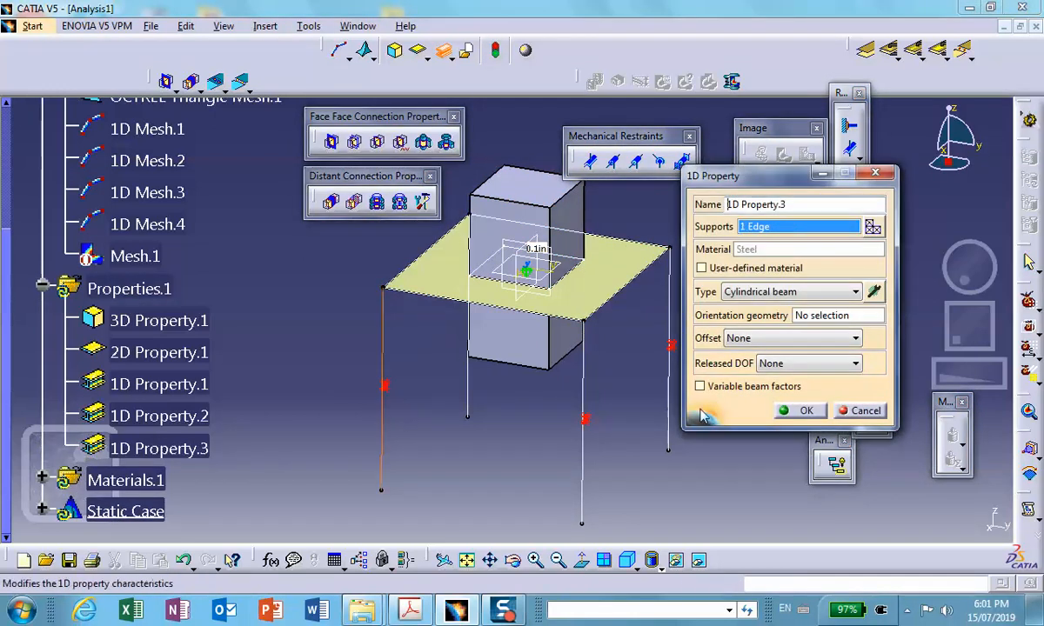
left_click(806, 414)
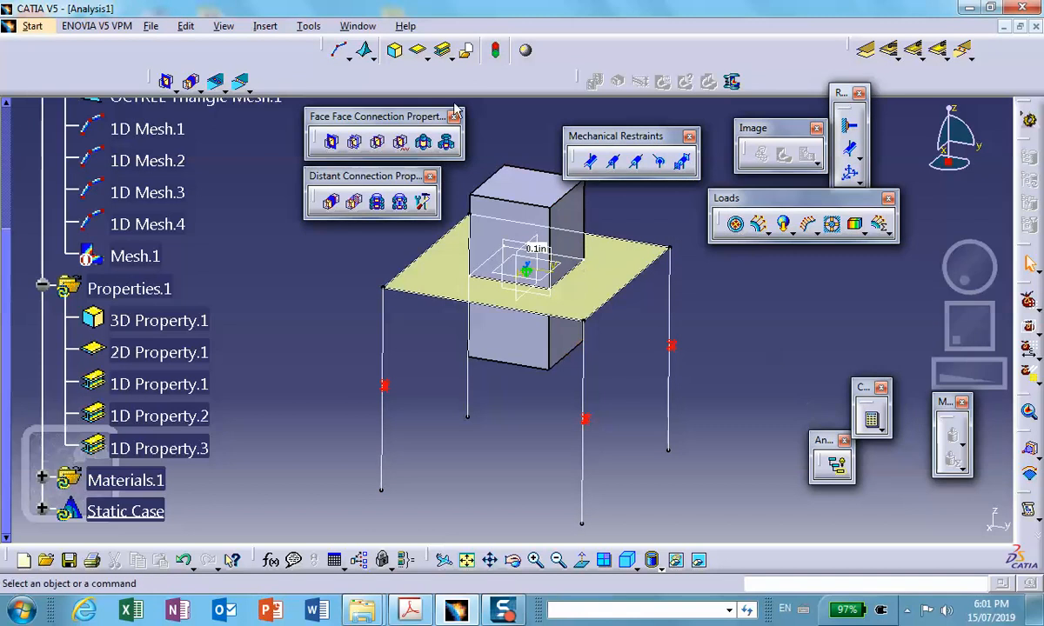
left_click(443, 52)
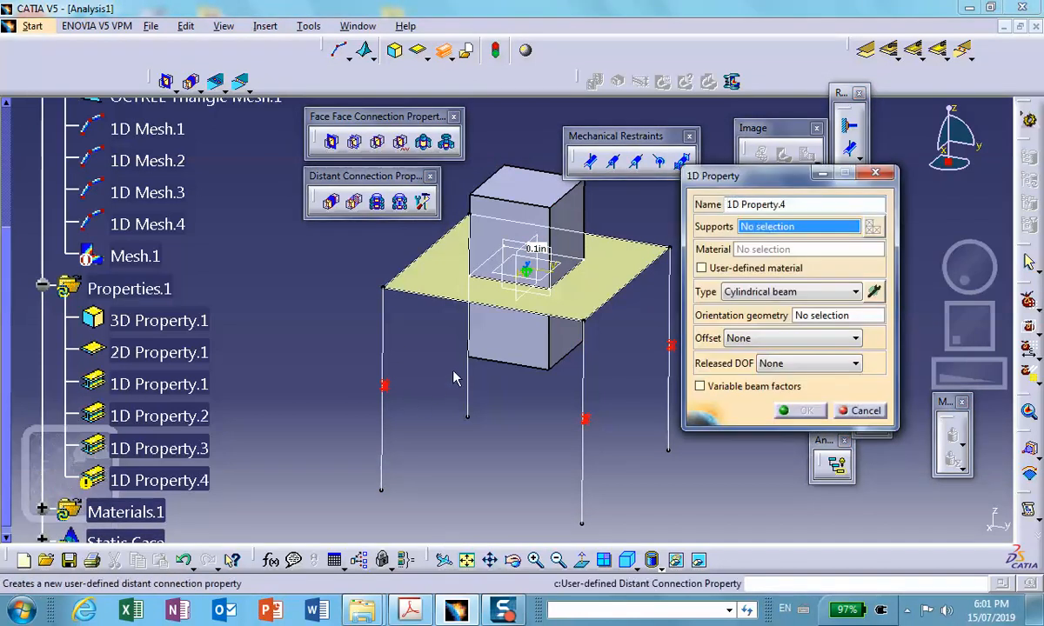
left_click(469, 383)
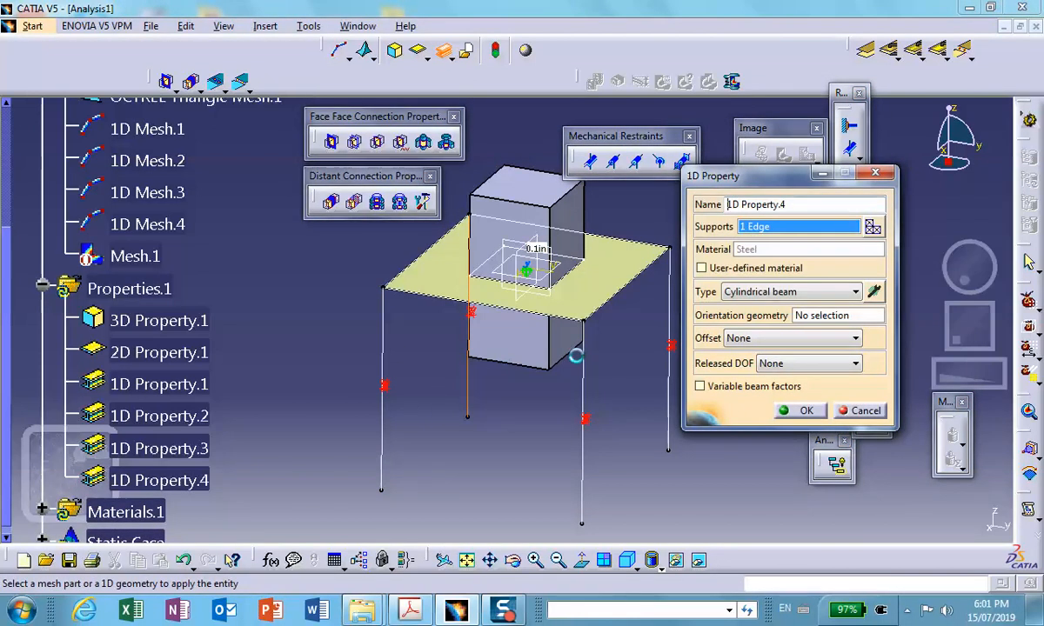
left_click(807, 410)
scroll(253, 321, "down", 2)
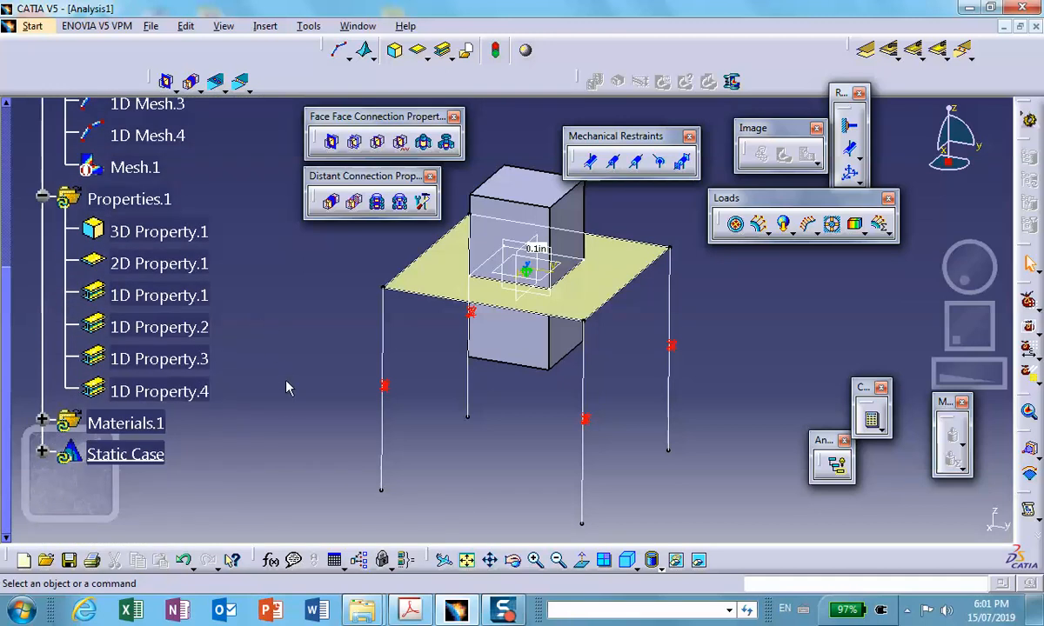
- Hide Sketch.1 along the plate's outer edge and Sketch.2 around the block opening
right_click(446, 306)
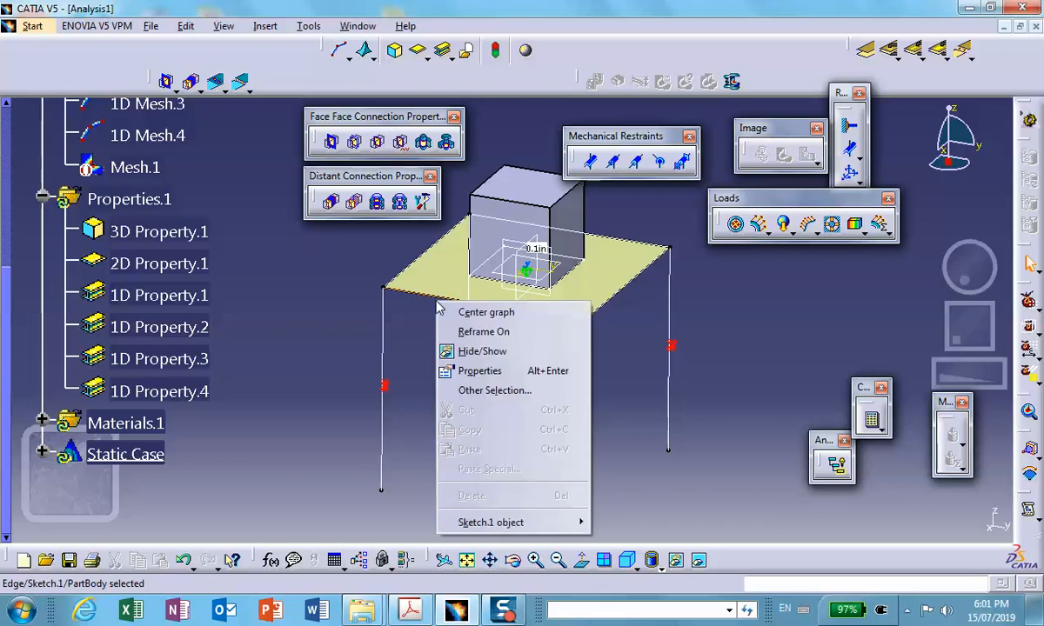
left_click(470, 355)
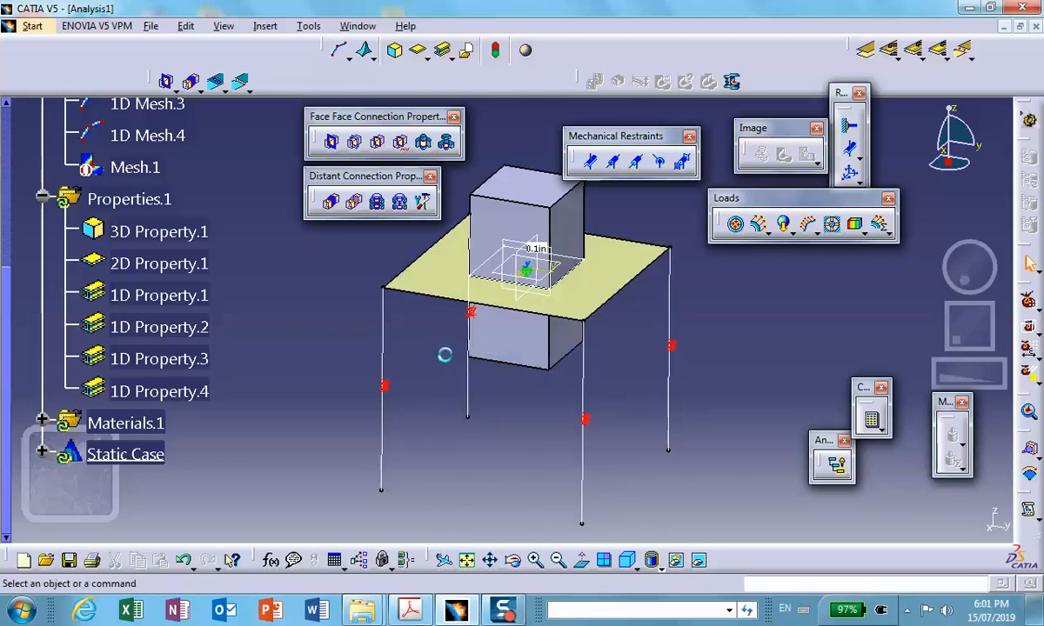
right_click(580, 275)
left_click(585, 322)
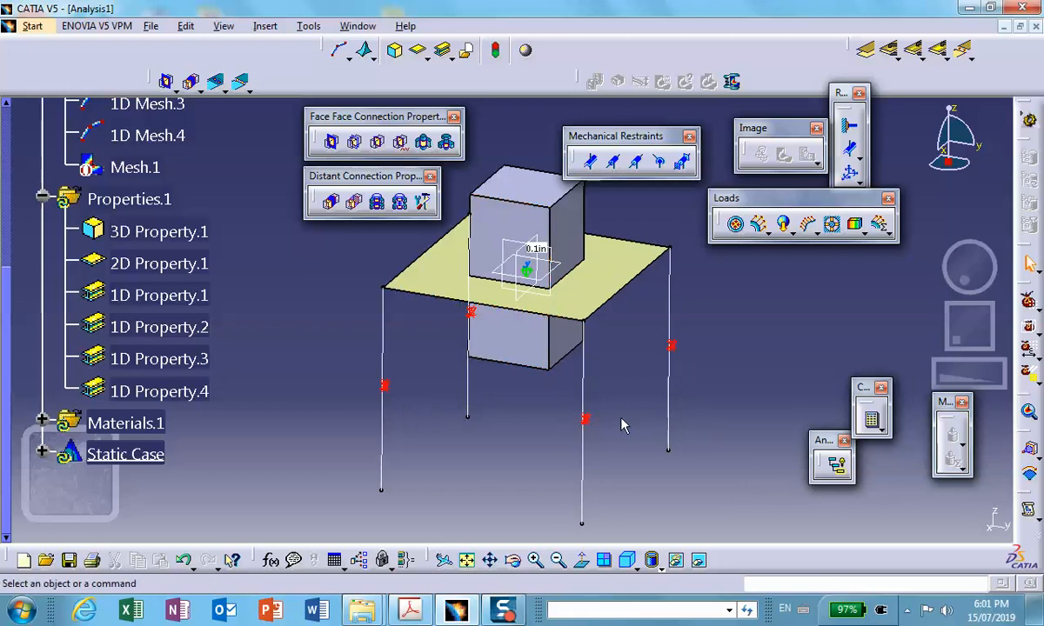
- Clamp the bottom end vertices of all four table legs with a single clamp restraint
middle_click_drag(625, 424, 621, 390)
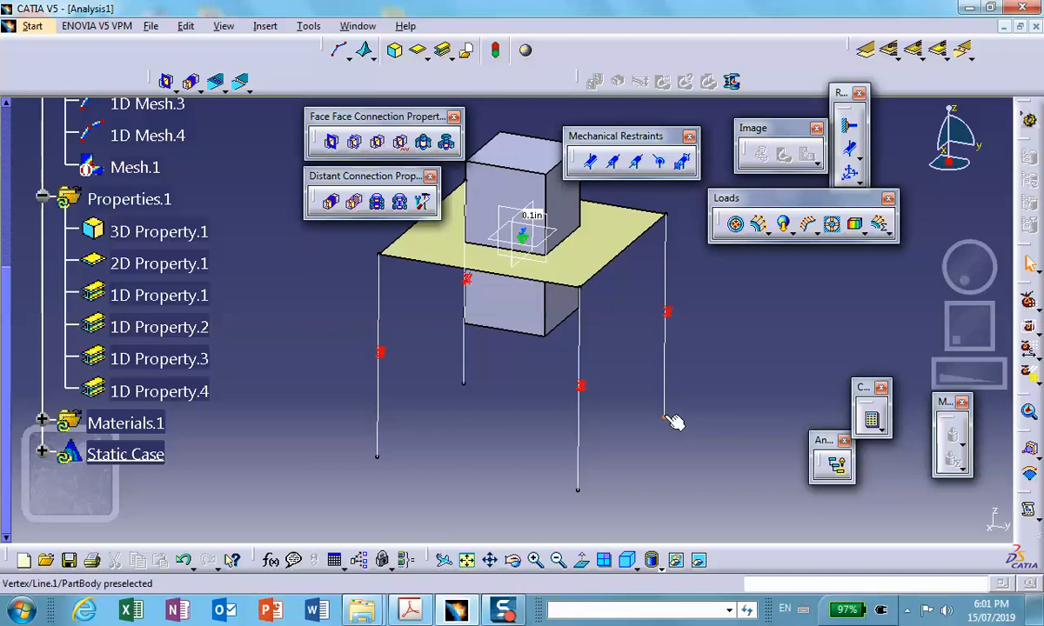
left_click(848, 126)
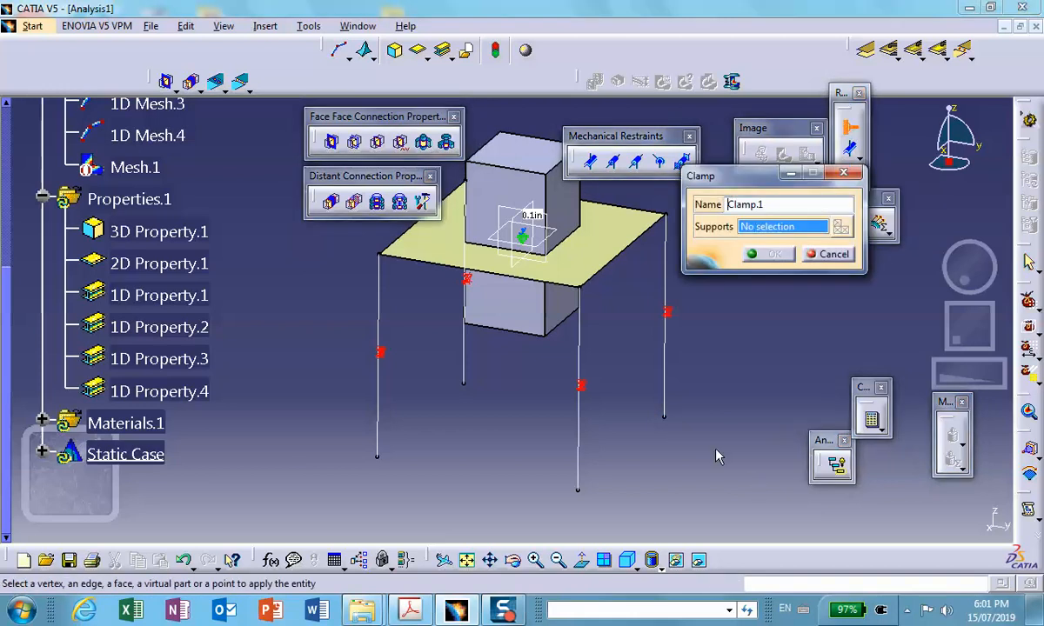
left_click(669, 415)
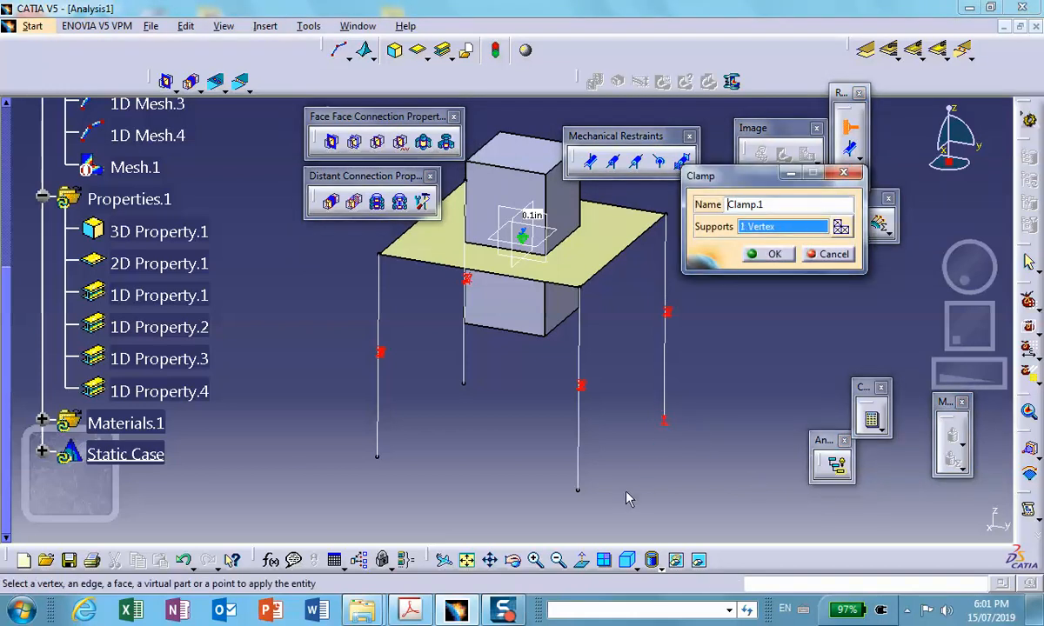
left_click(578, 492)
left_click(377, 458)
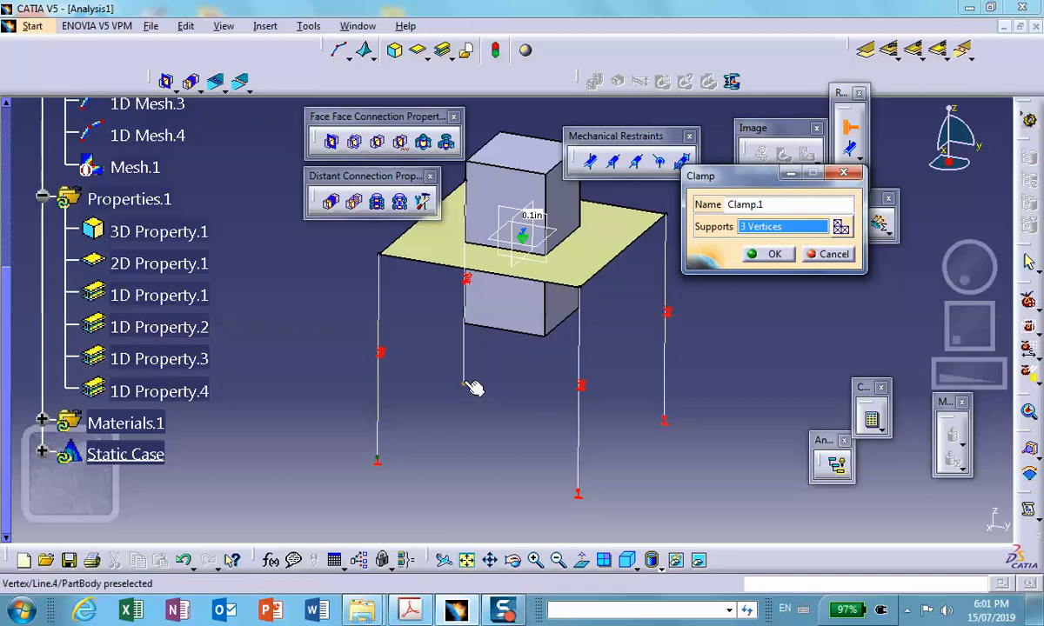
left_click(466, 386)
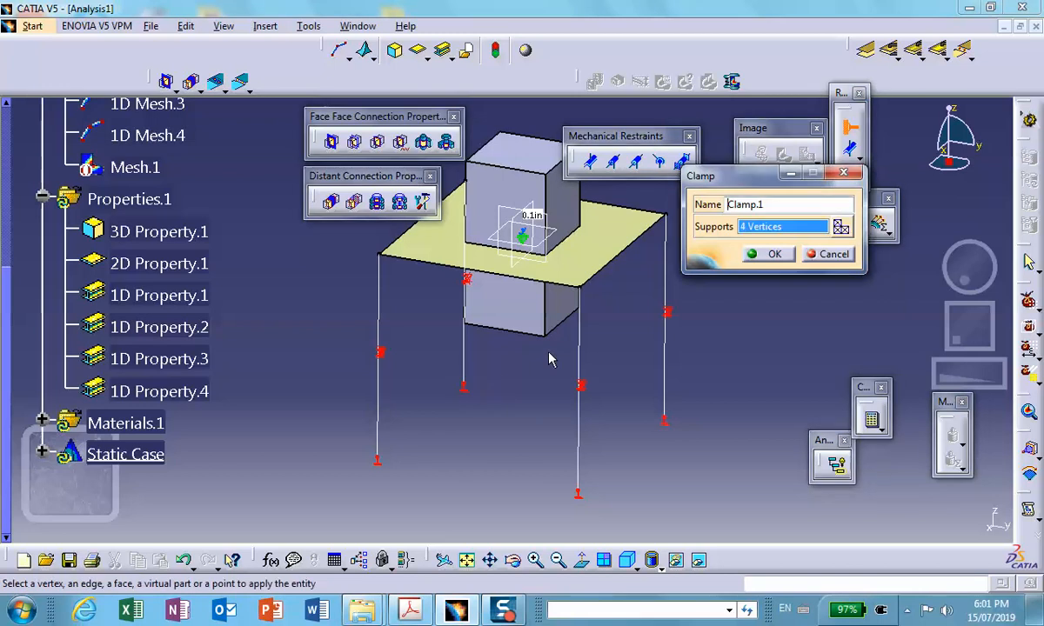
left_click(767, 254)
- Apply a distributed force of -500 lbf in Z to the block's top face, checking the load in the assignment PDF
left_click(758, 224)
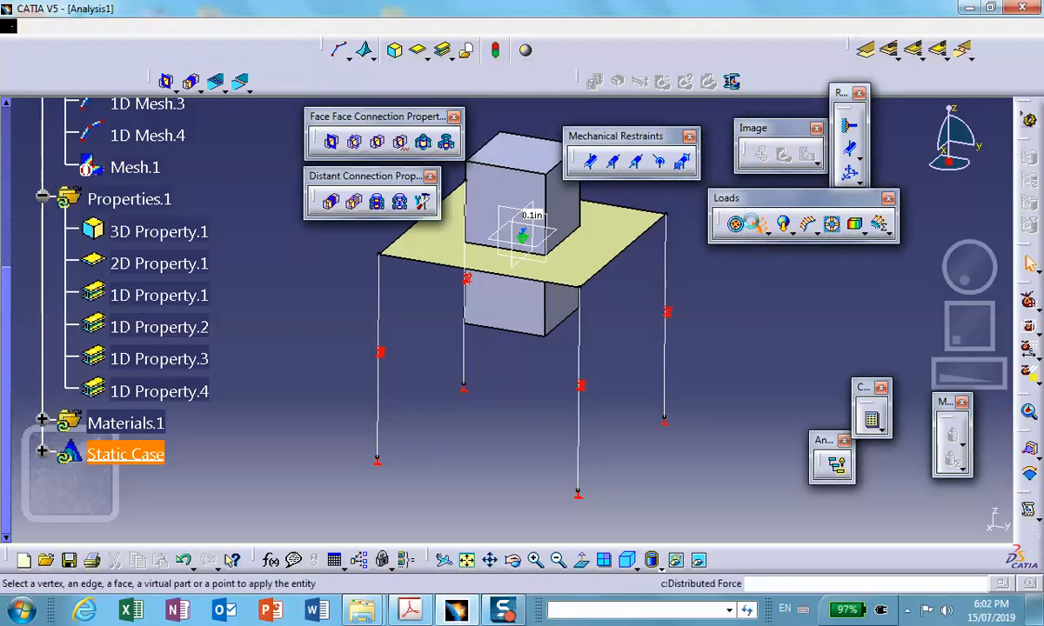
left_click(519, 152)
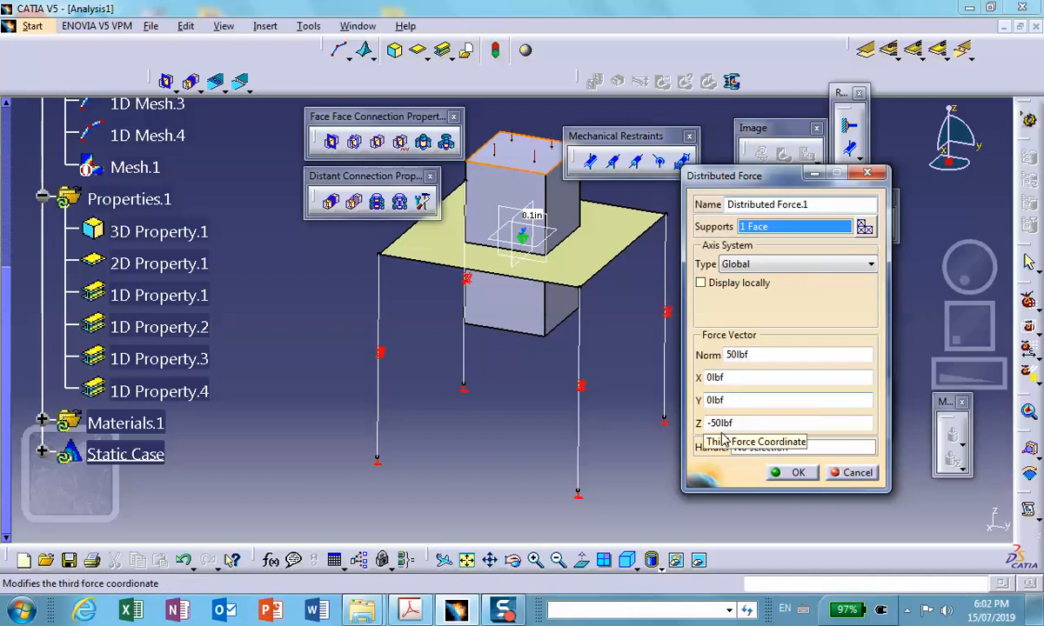
left_click(412, 612)
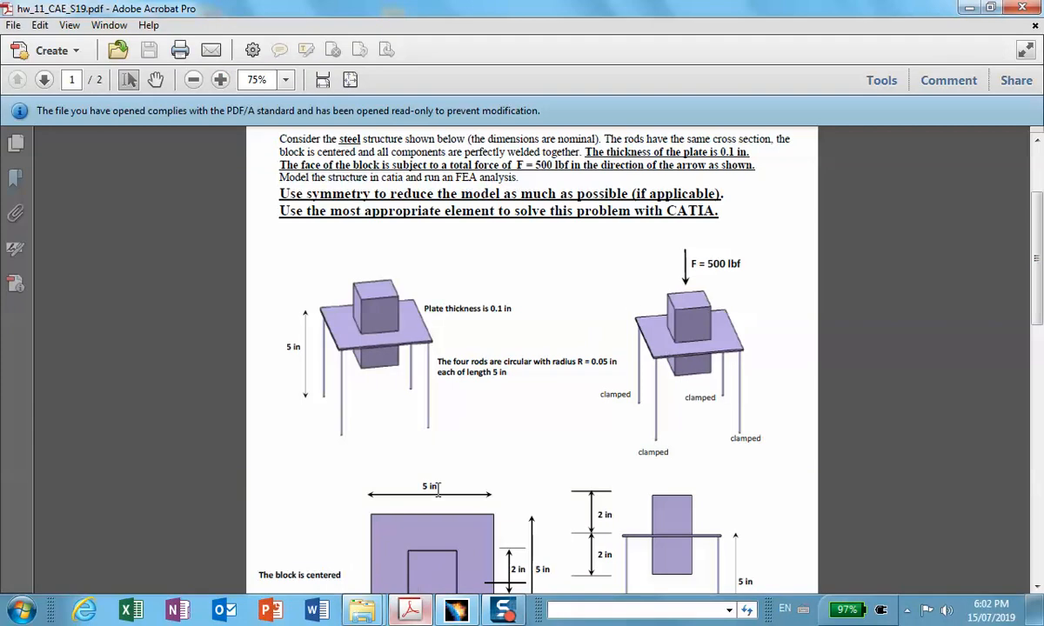
left_click(970, 8)
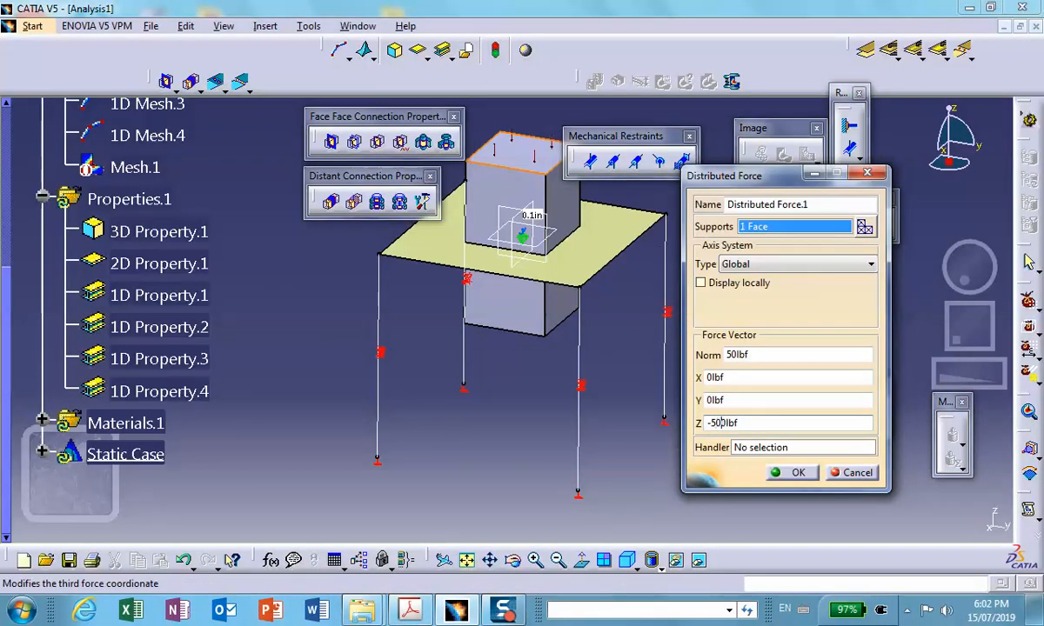
left_click(792, 473)
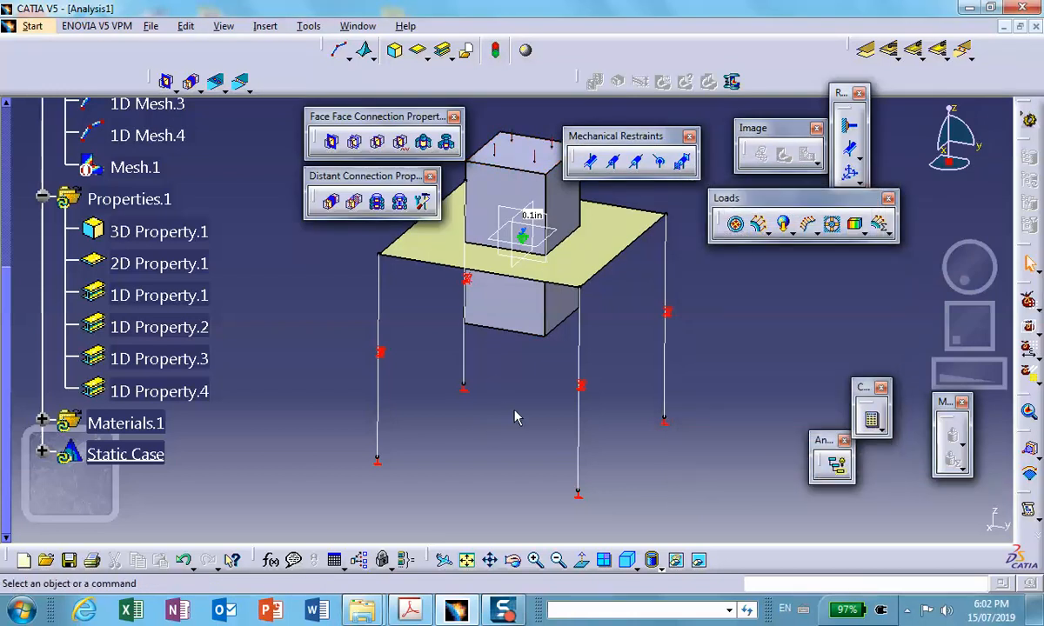
middle_click_drag(515, 418, 510, 453)
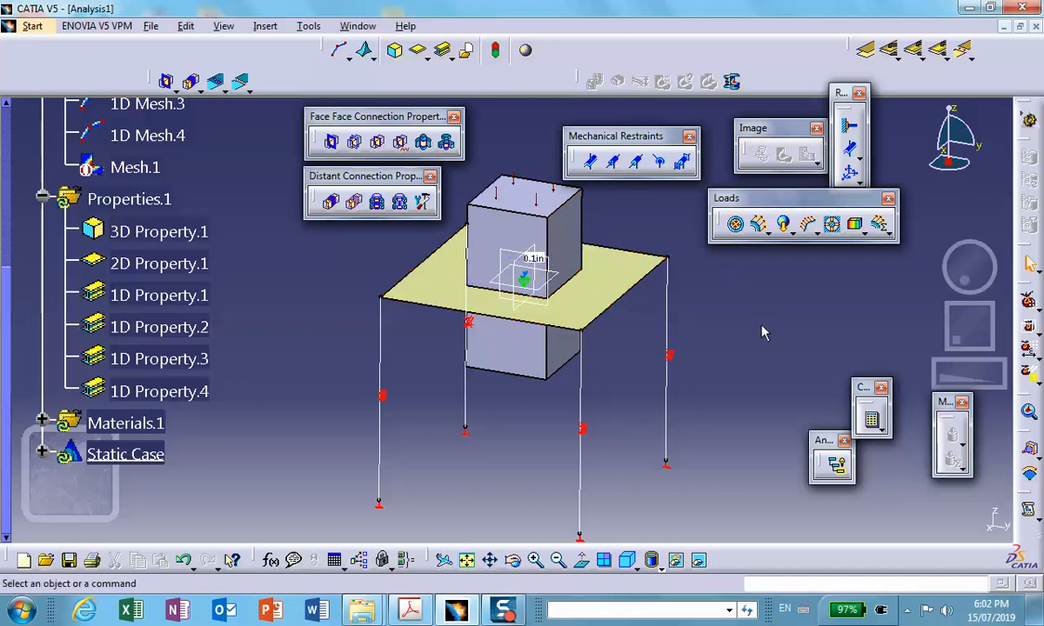
left_click(866, 49)
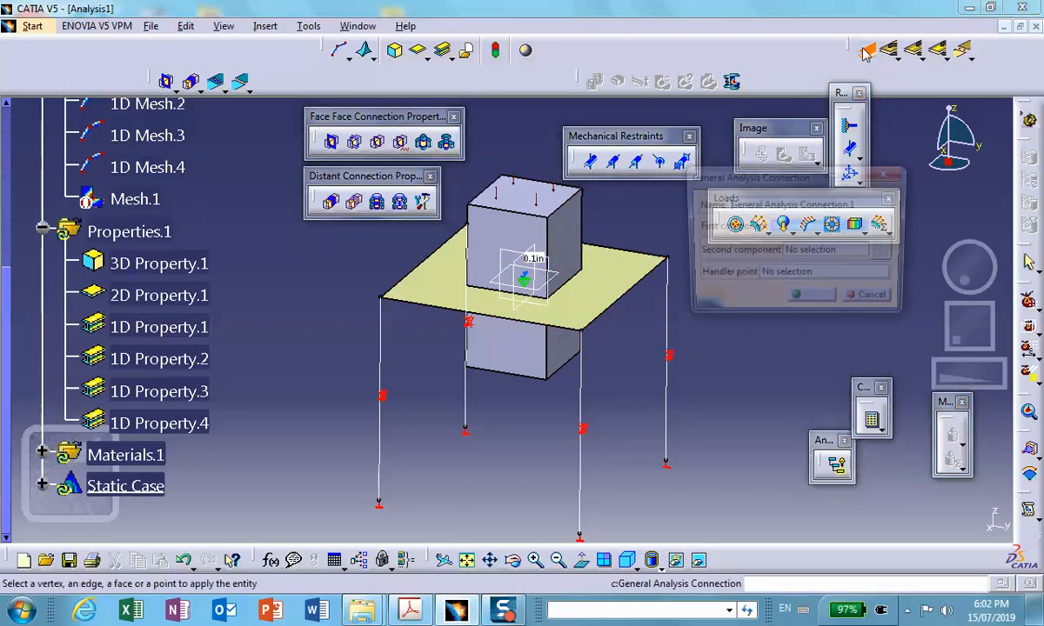
left_click(569, 255)
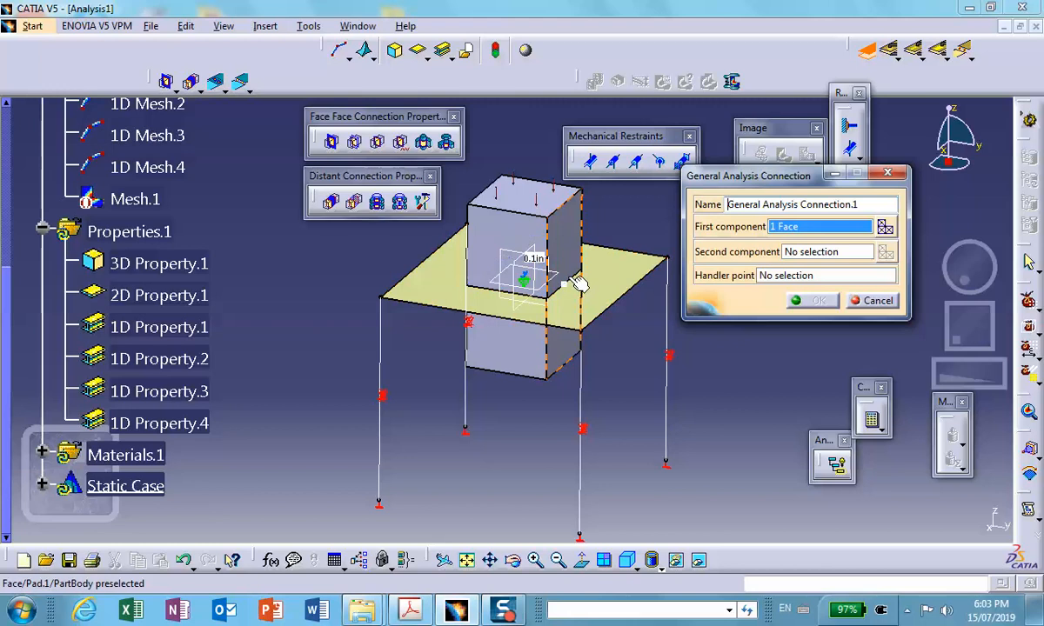
right_click(569, 232)
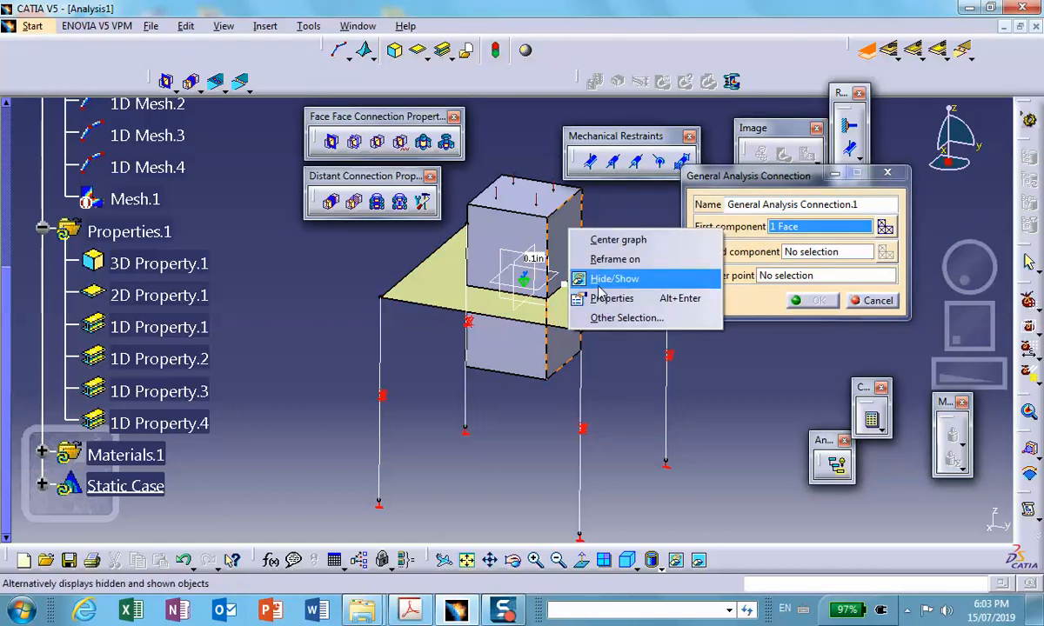
left_click(602, 279)
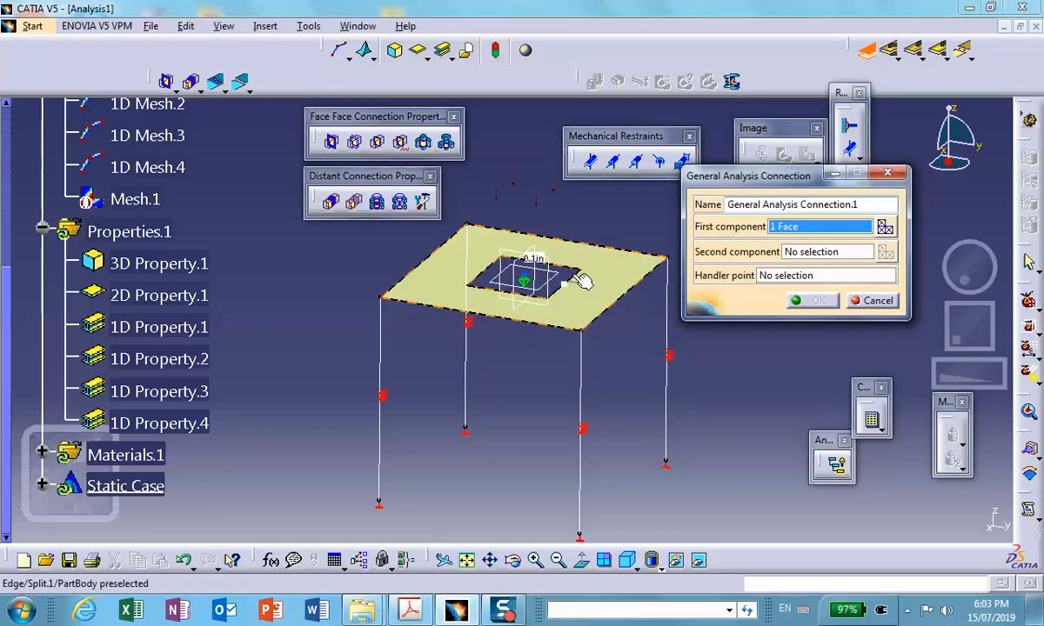
middle_click_drag(575, 275, 553, 165)
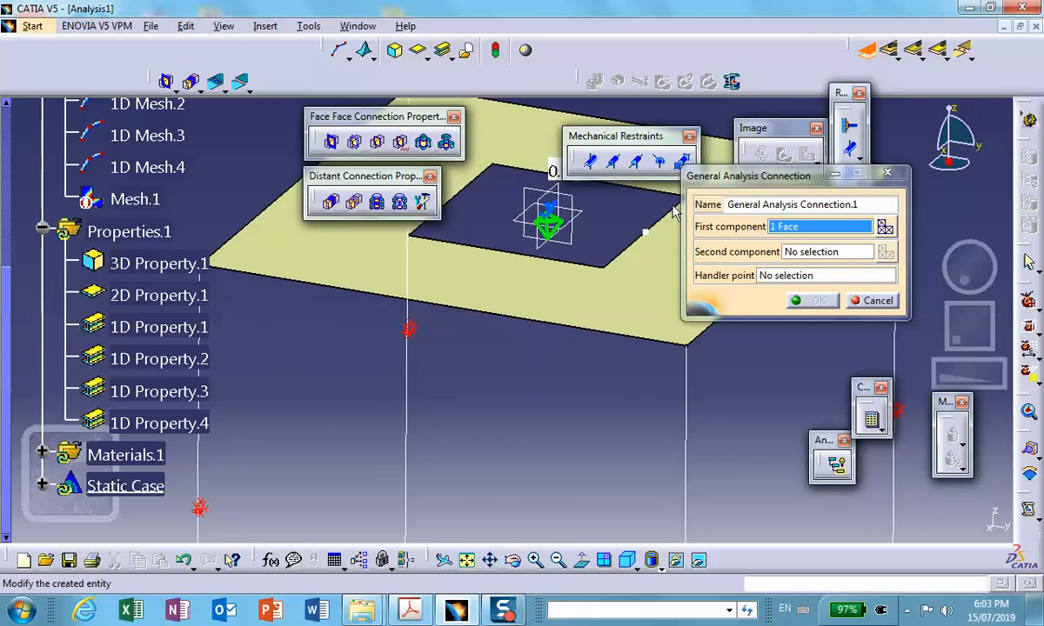
middle_click_drag(624, 226, 550, 283)
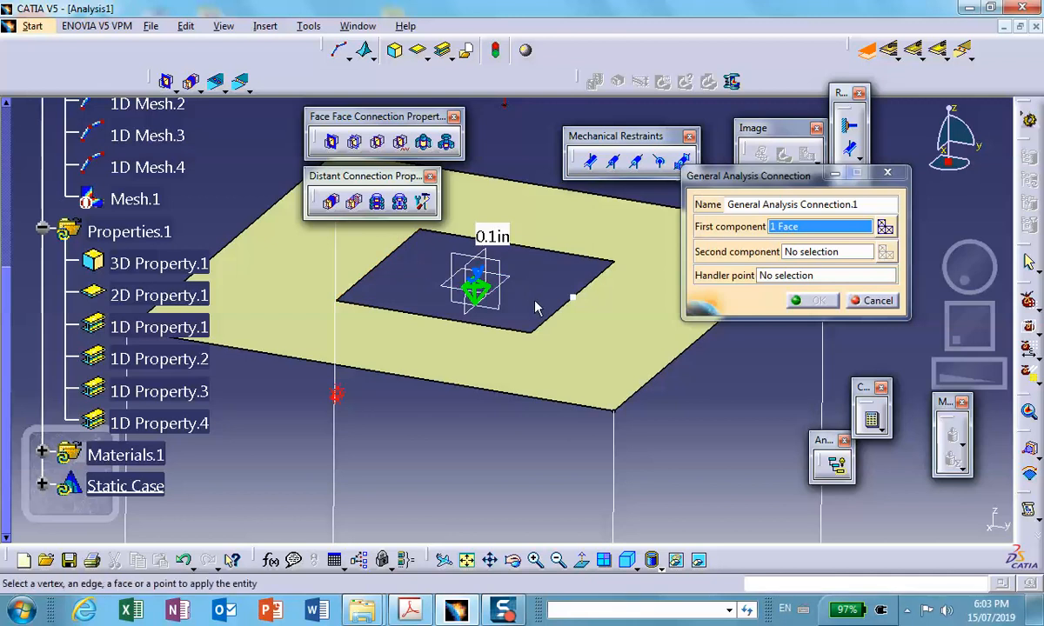
left_click(884, 300)
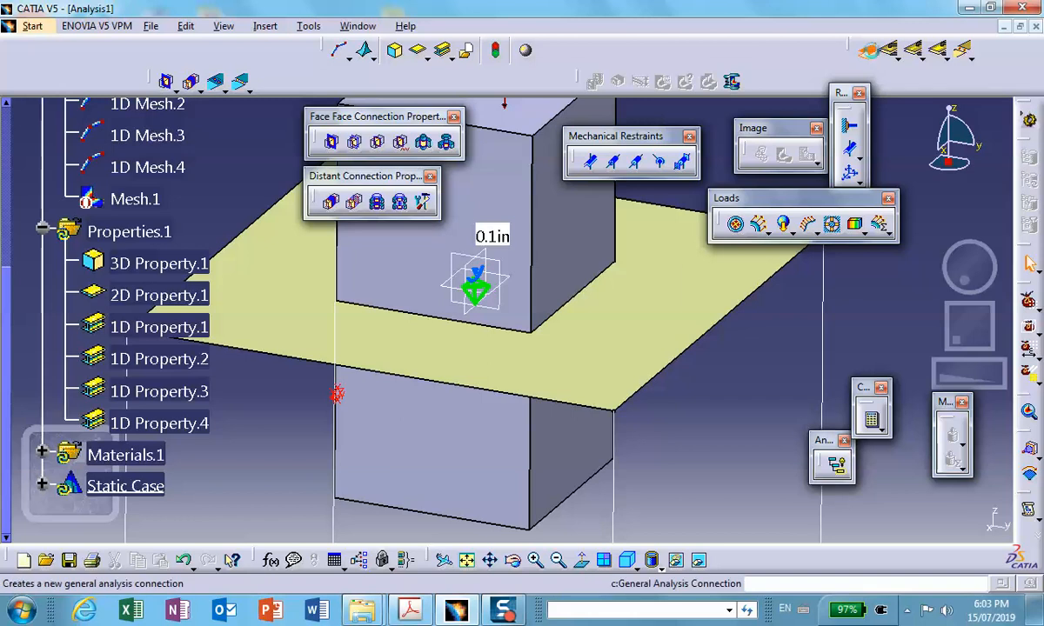
- Define a general analysis connection between the block's side face and the matching plate opening edge, hiding the block to reach the edge
left_click(865, 50)
left_click(536, 209)
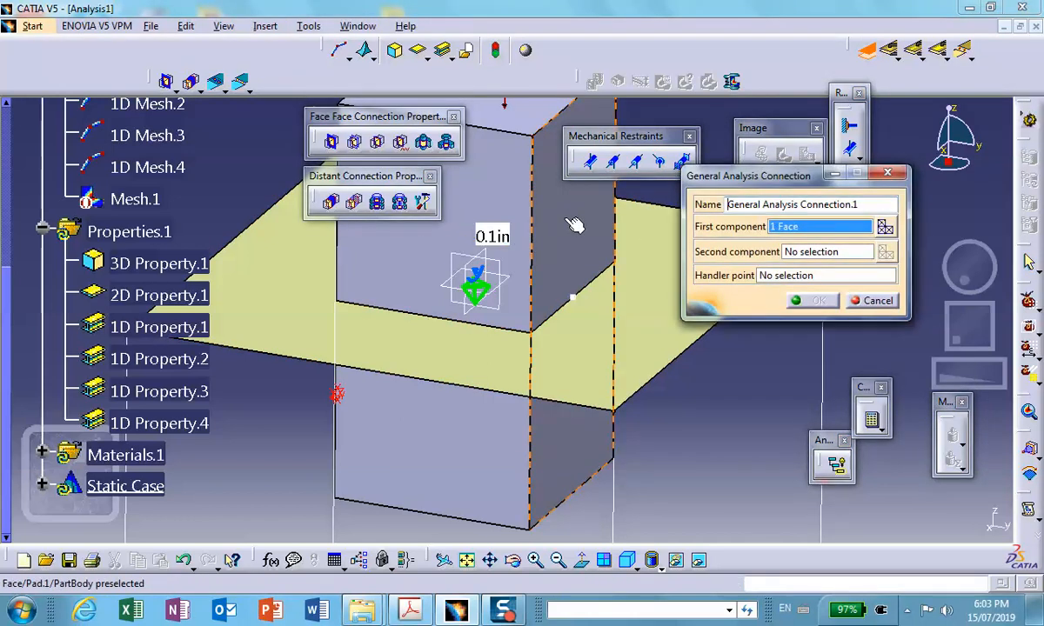
right_click(587, 217)
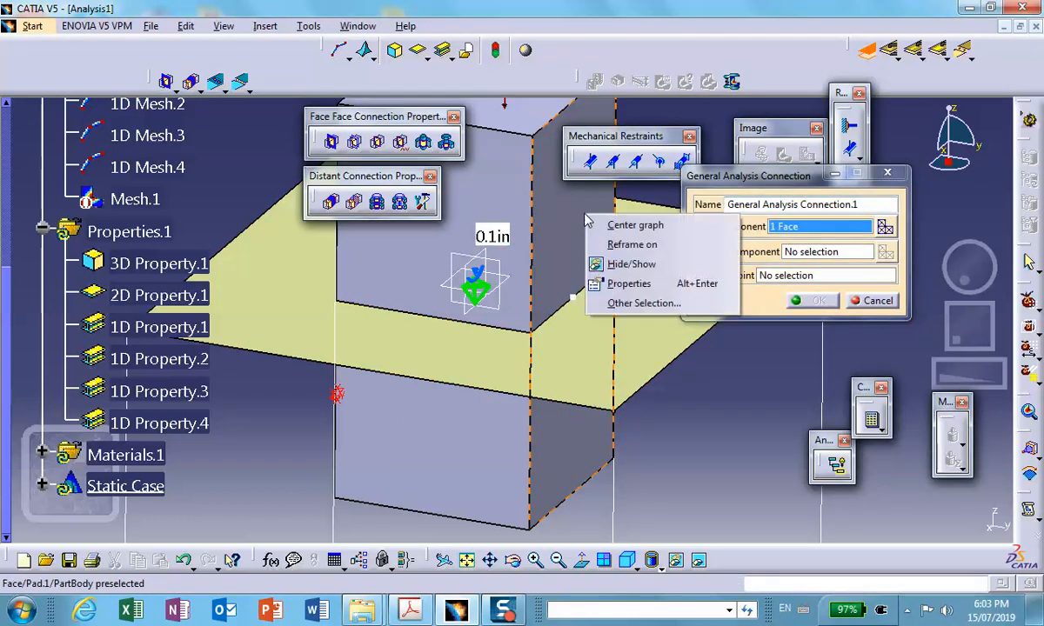
left_click(611, 273)
left_click(755, 249)
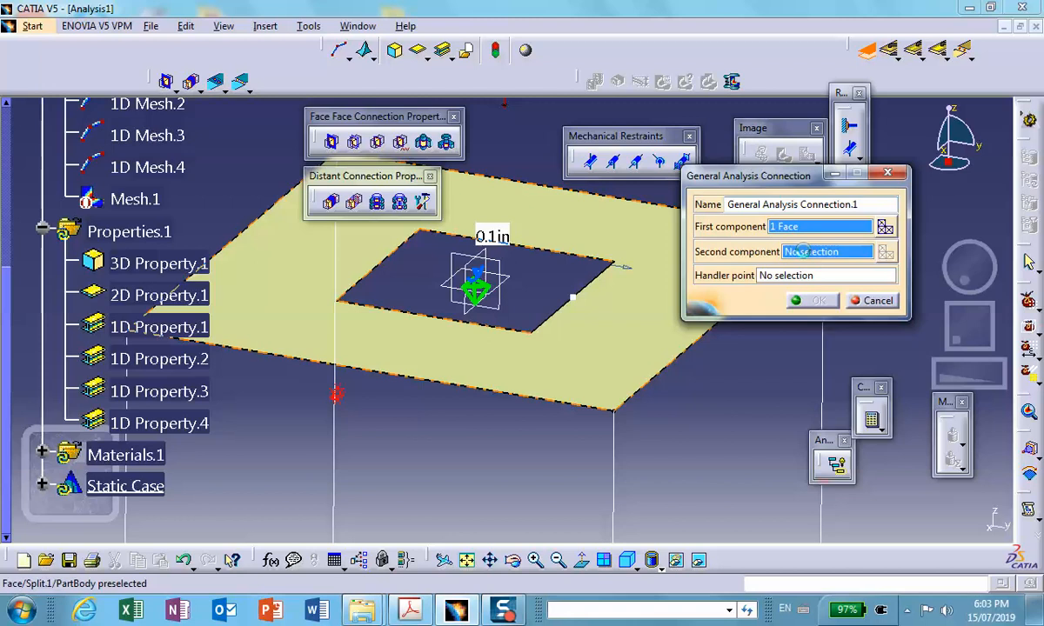
left_click(578, 287)
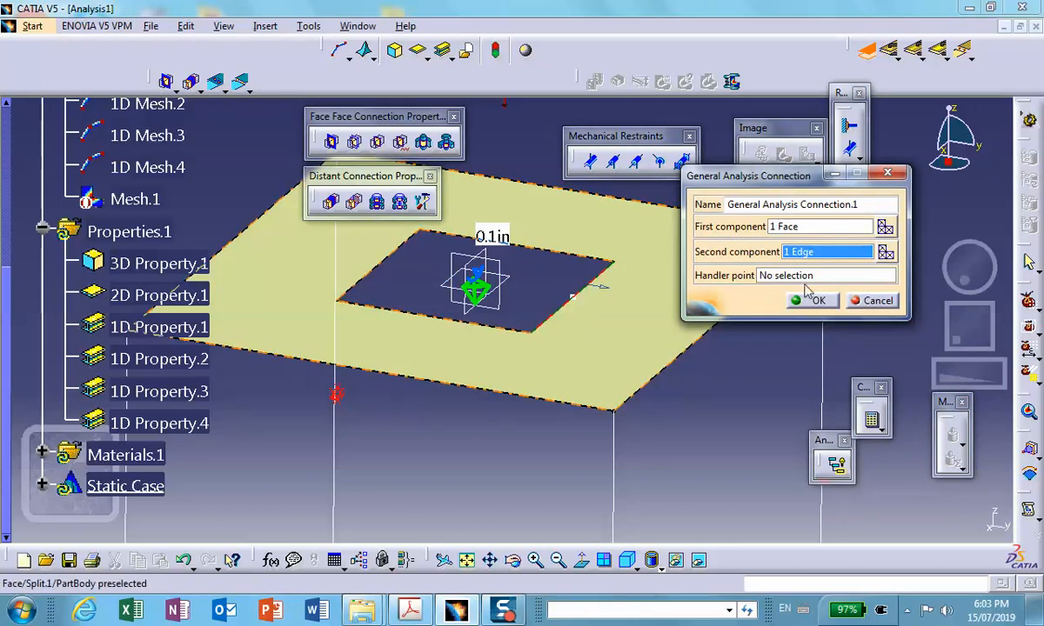
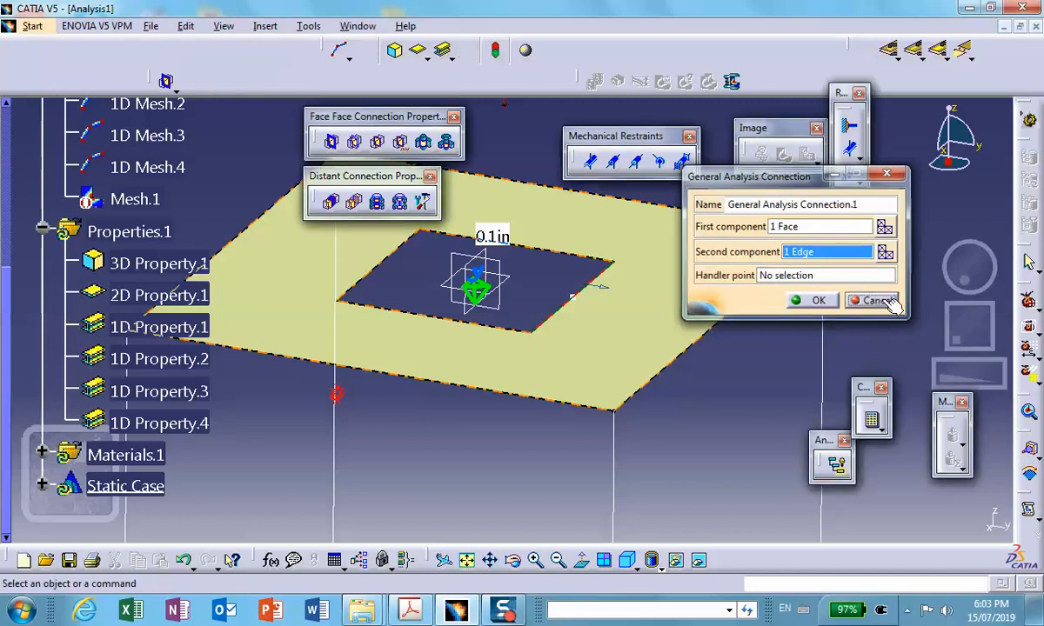
- Redefine the first general analysis connection, pairing one side face of the block with its matching plate opening edge and hiding the block
left_click(877, 301)
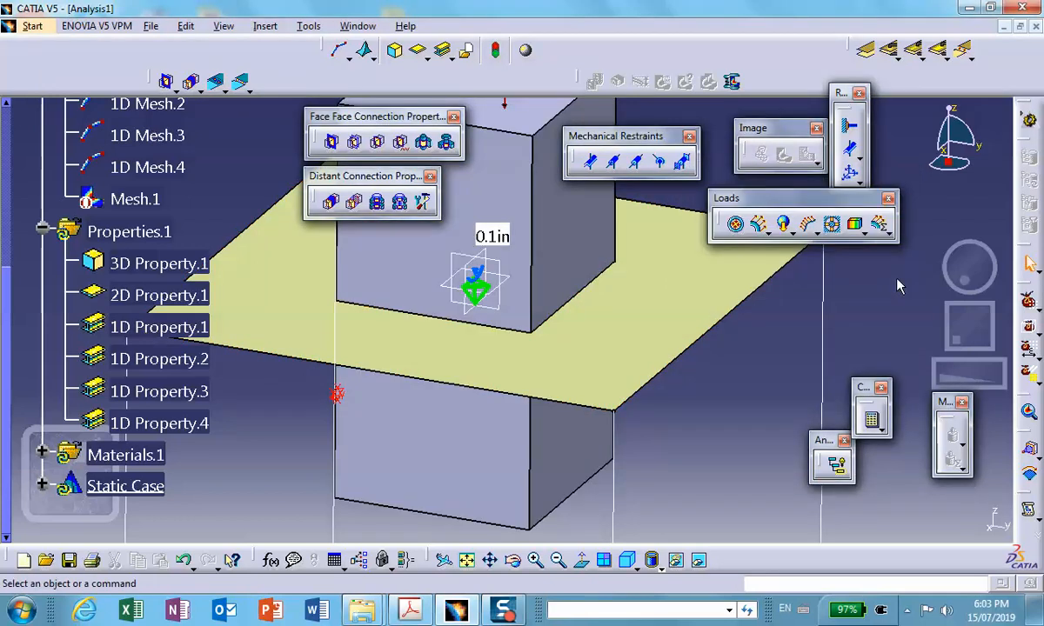
left_click(865, 50)
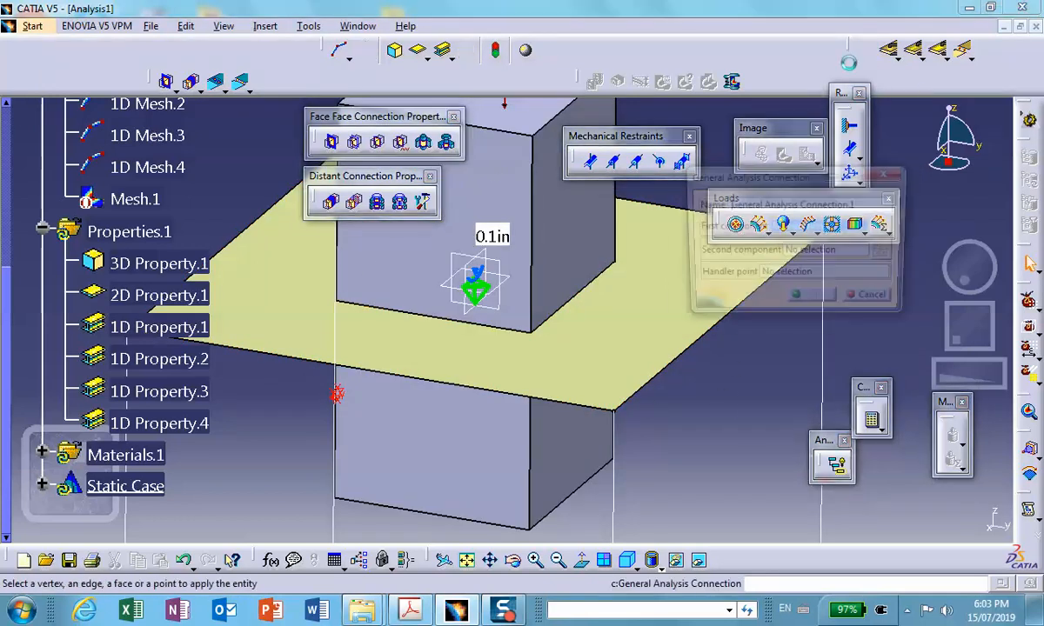
left_click(577, 218)
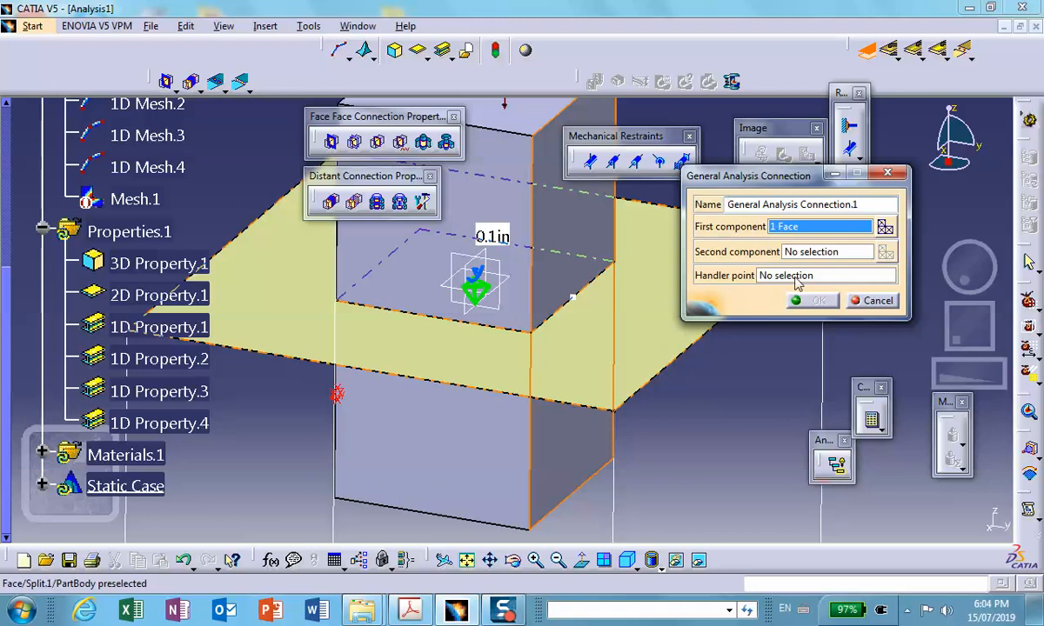
left_click(845, 253)
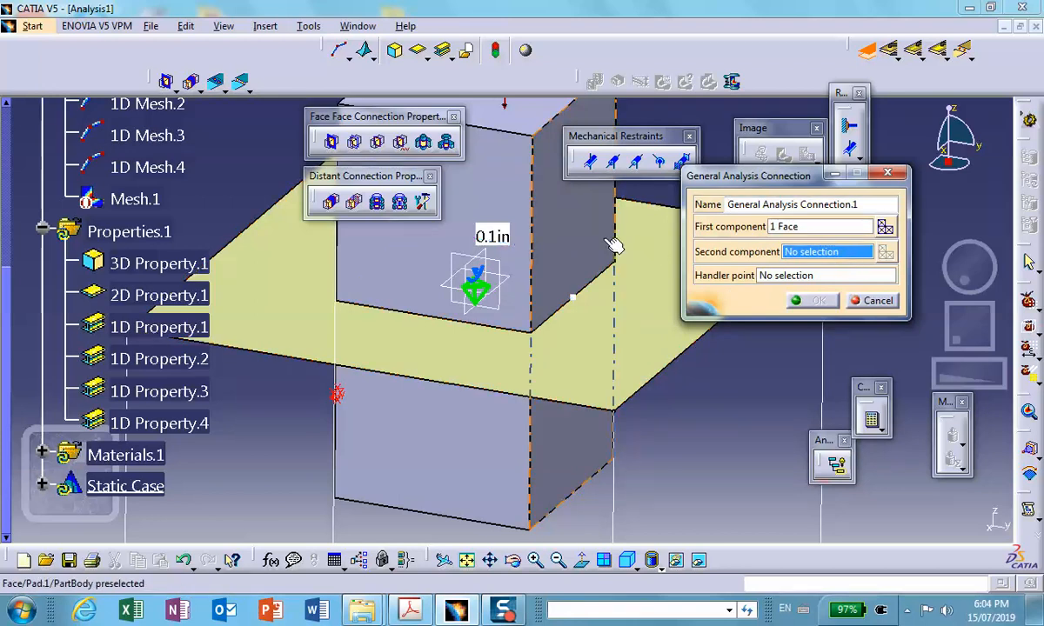
right_click(570, 237)
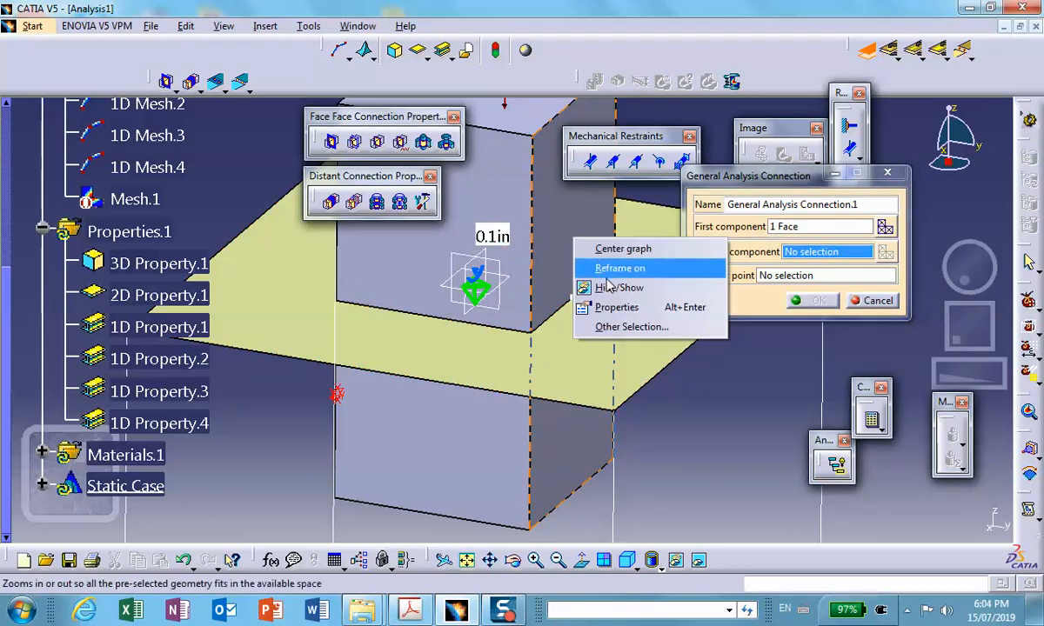
left_click(578, 277)
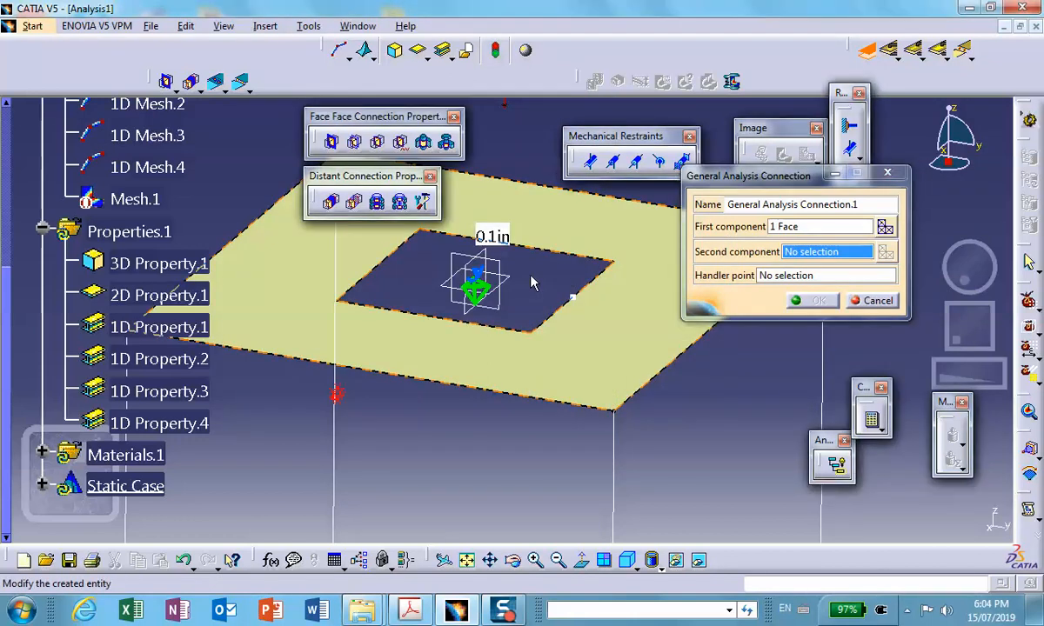
scroll(535, 282, "up", 3)
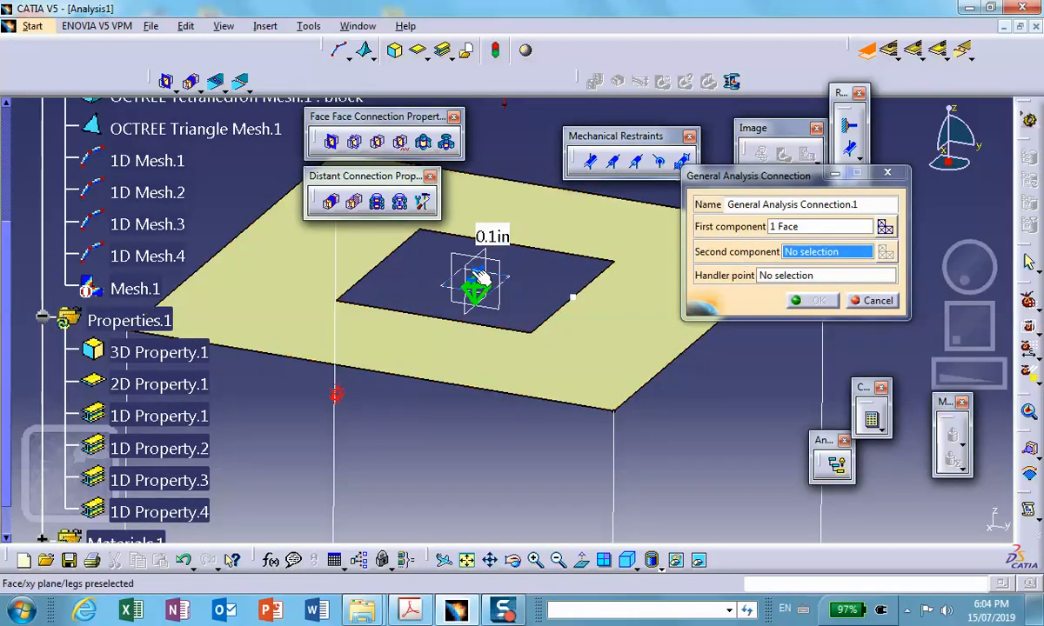
left_click(598, 289)
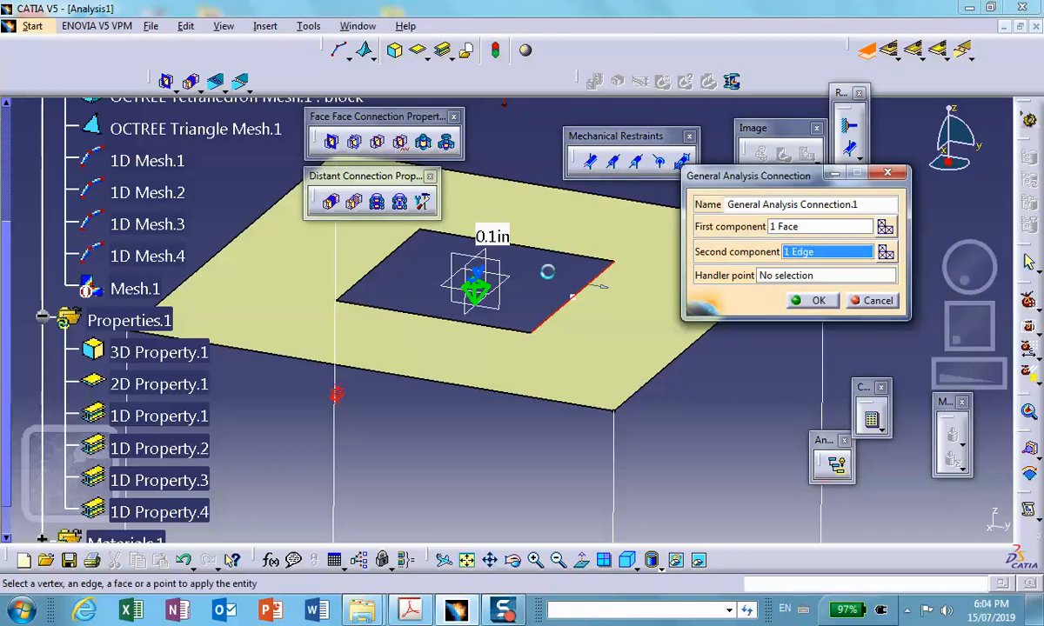
left_click(816, 300)
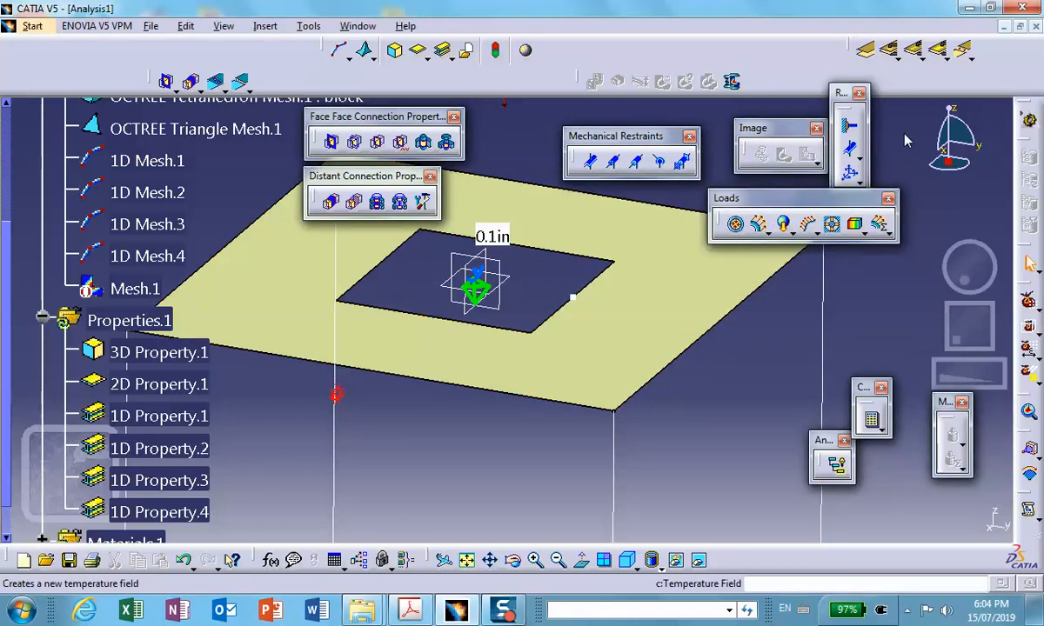
- Create a second general analysis connection between the adjacent plate opening edge and the hidden block's matching side face
left_click(866, 52)
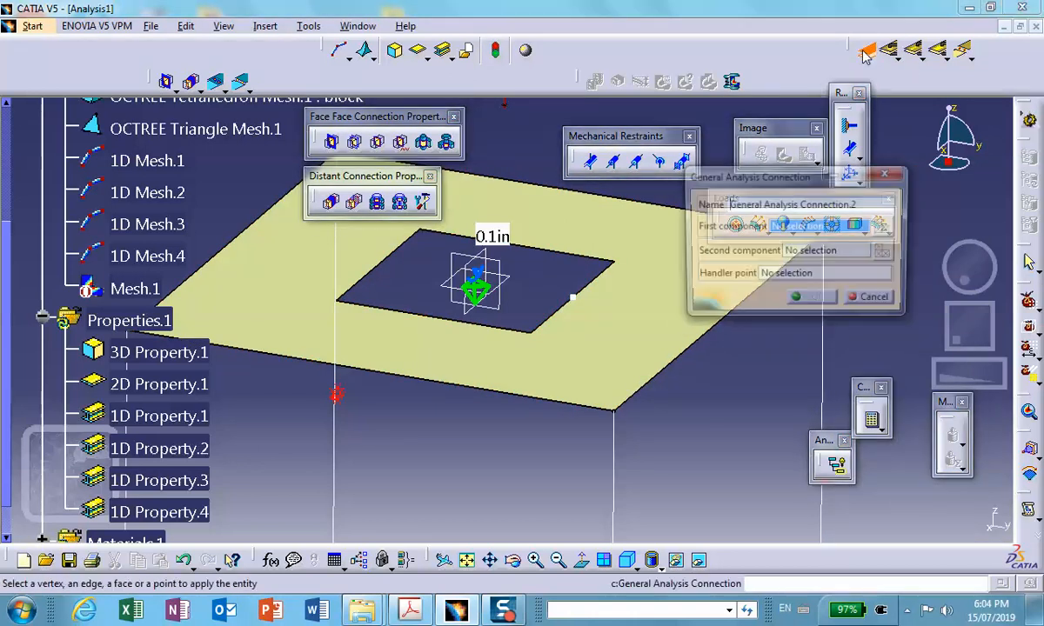
left_click(461, 326)
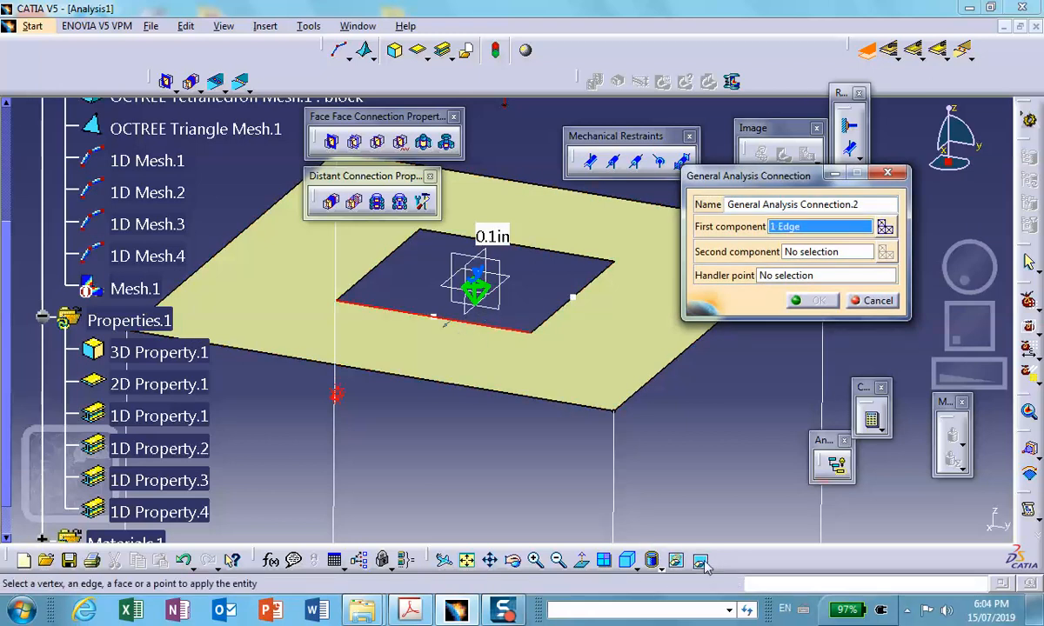
left_click(824, 251)
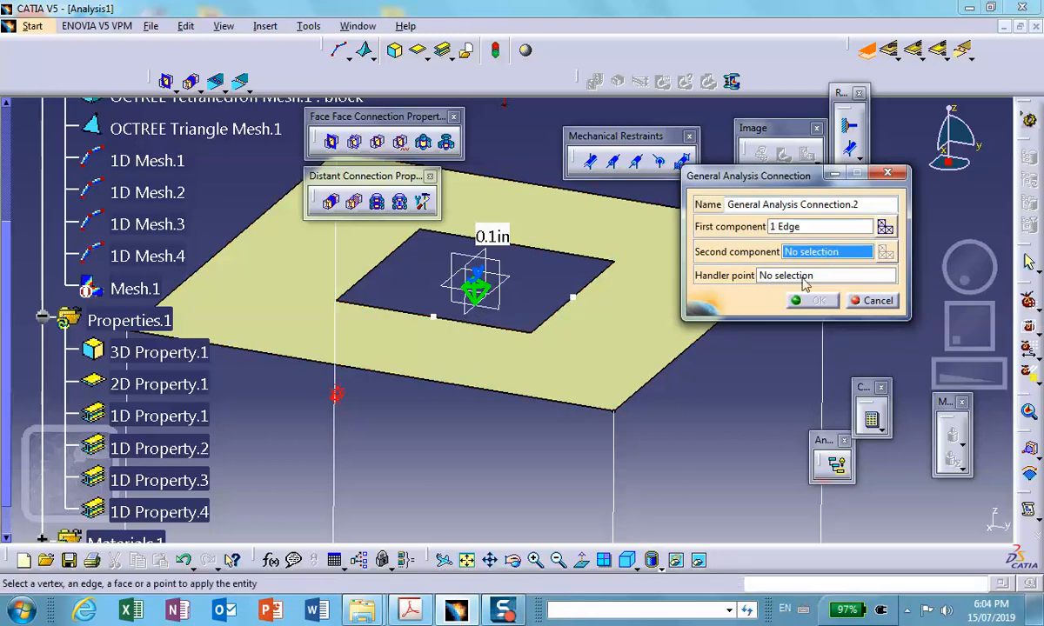
left_click(678, 560)
left_click(471, 351)
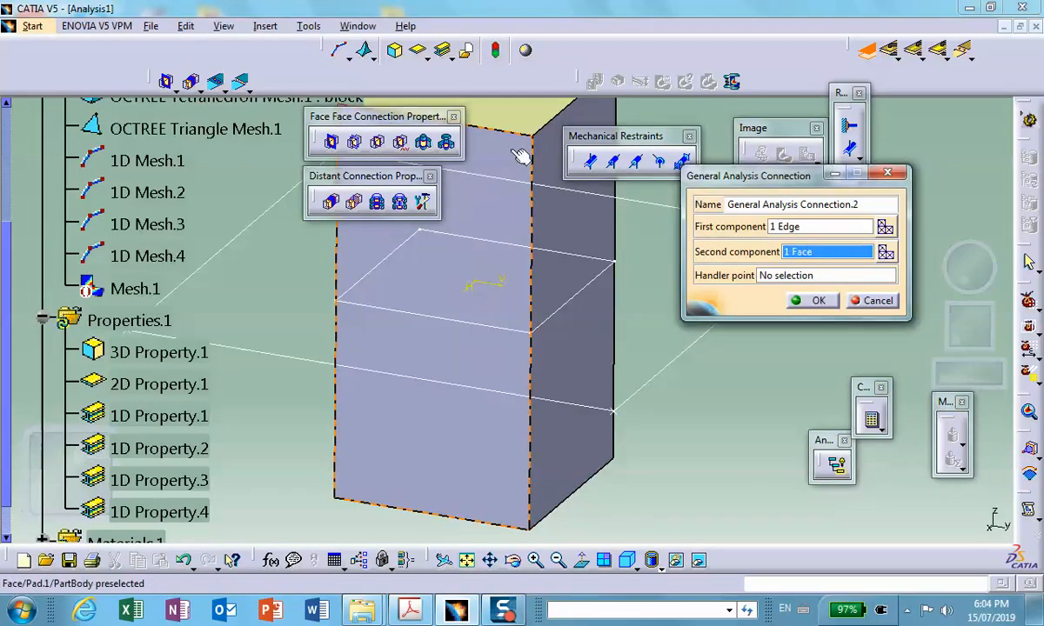
left_click(817, 301)
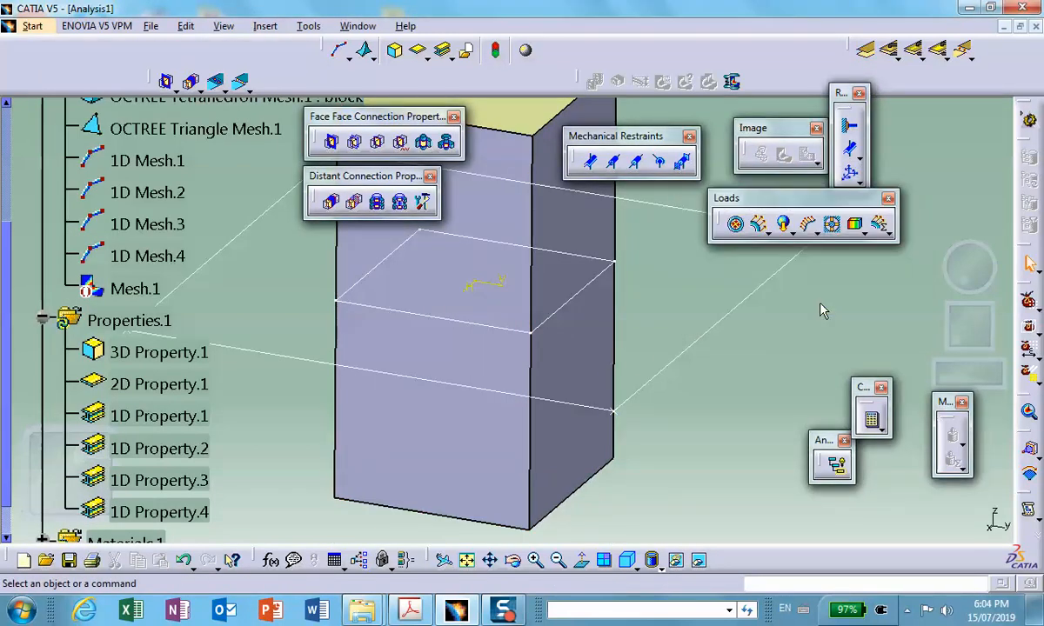
left_click(678, 559)
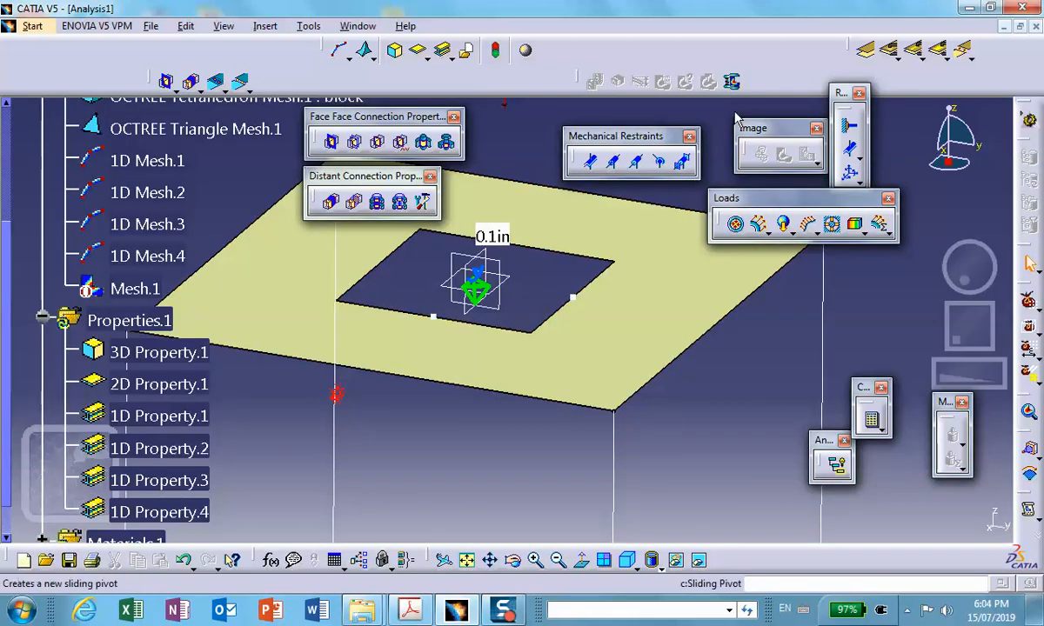
- Create a third general analysis connection between the opening edge opposite the first one and the hidden block's matching face
left_click(617, 84)
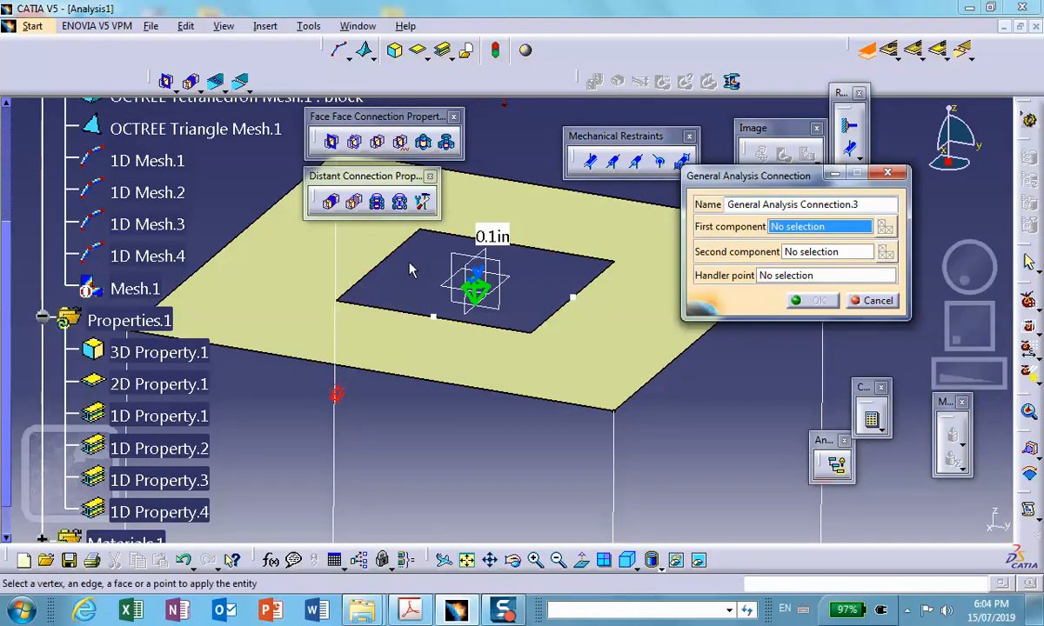
left_click(393, 266)
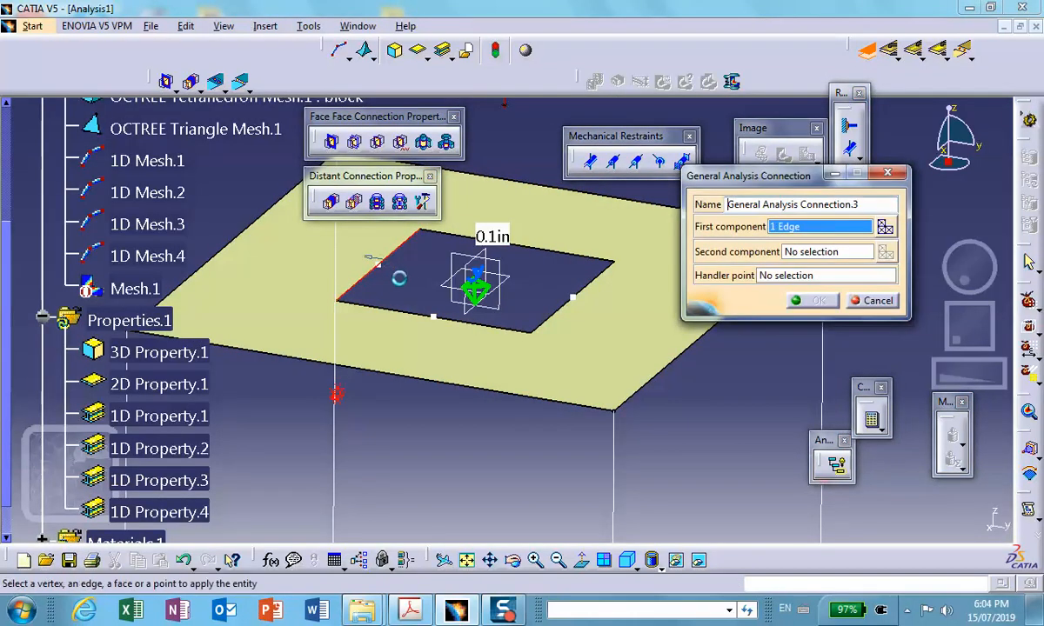
left_click(815, 252)
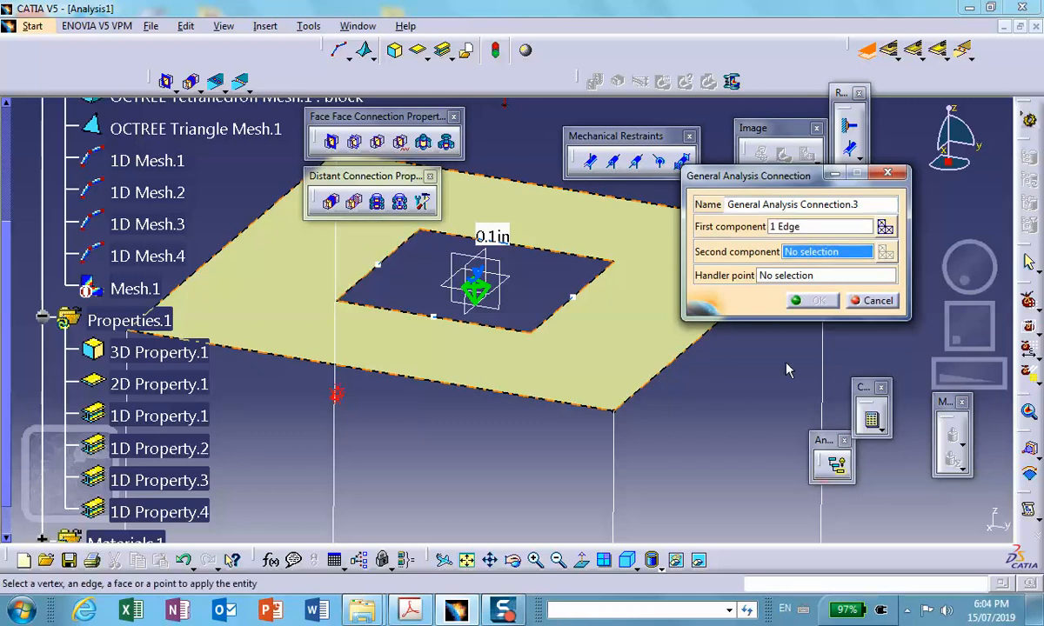
left_click(676, 560)
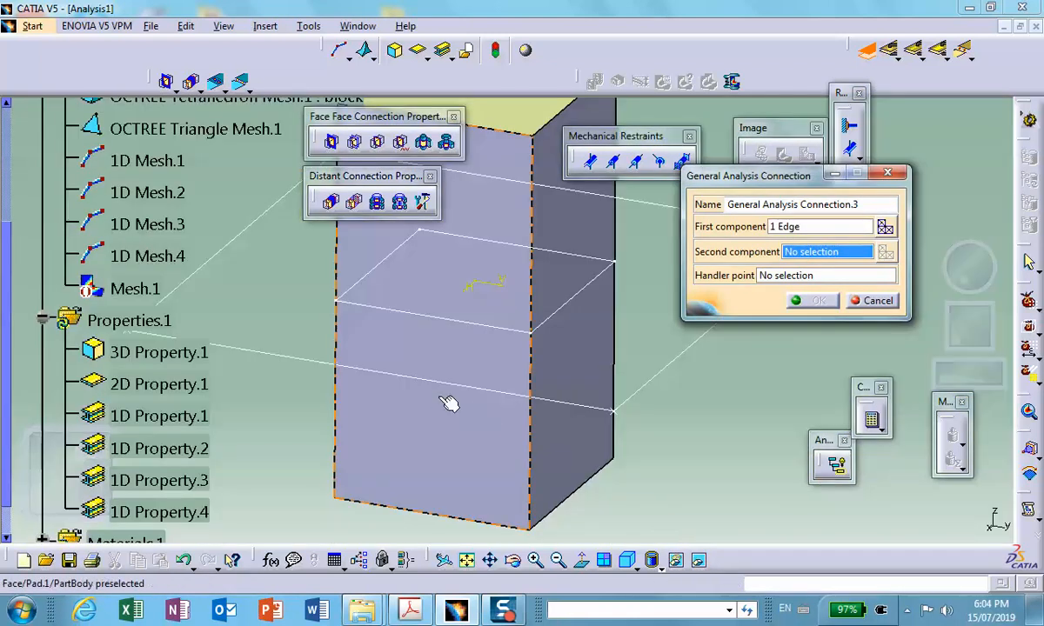
middle_click_drag(469, 398, 574, 374)
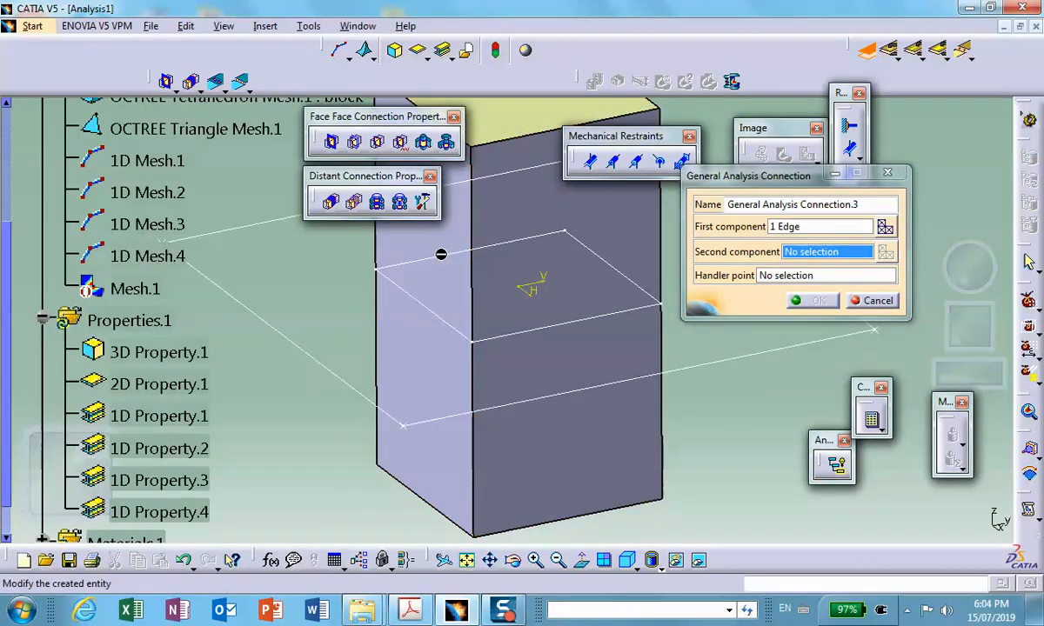
left_click(446, 281)
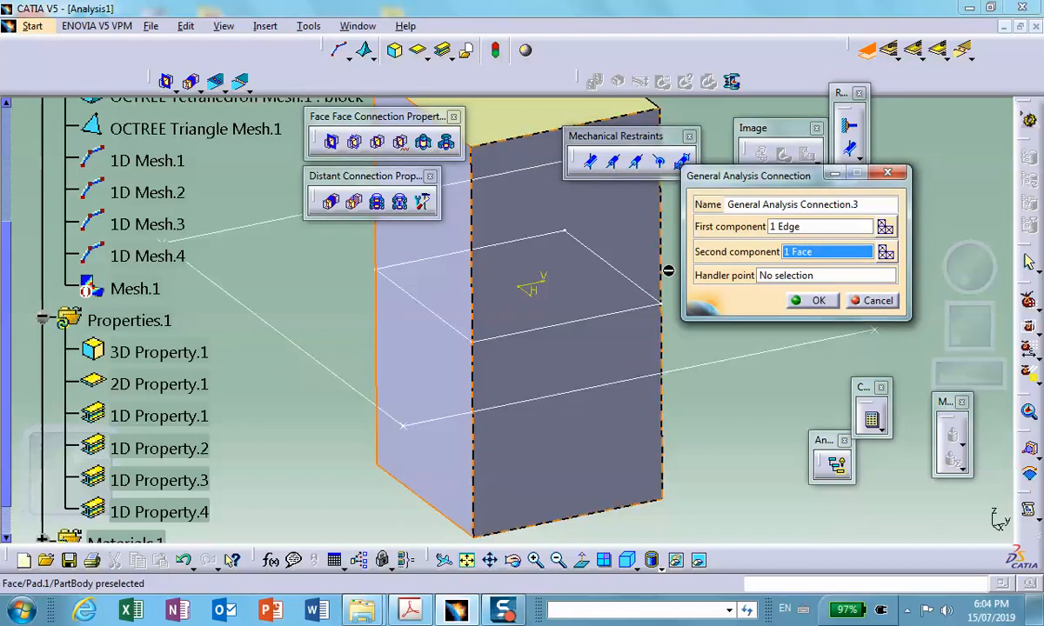
left_click(815, 300)
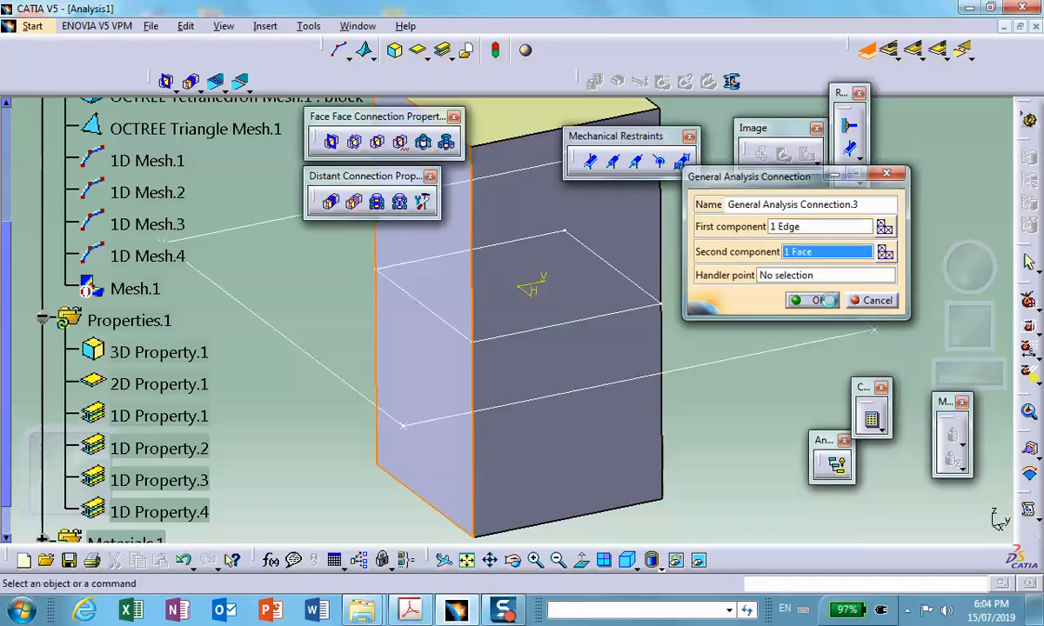
left_click(700, 561)
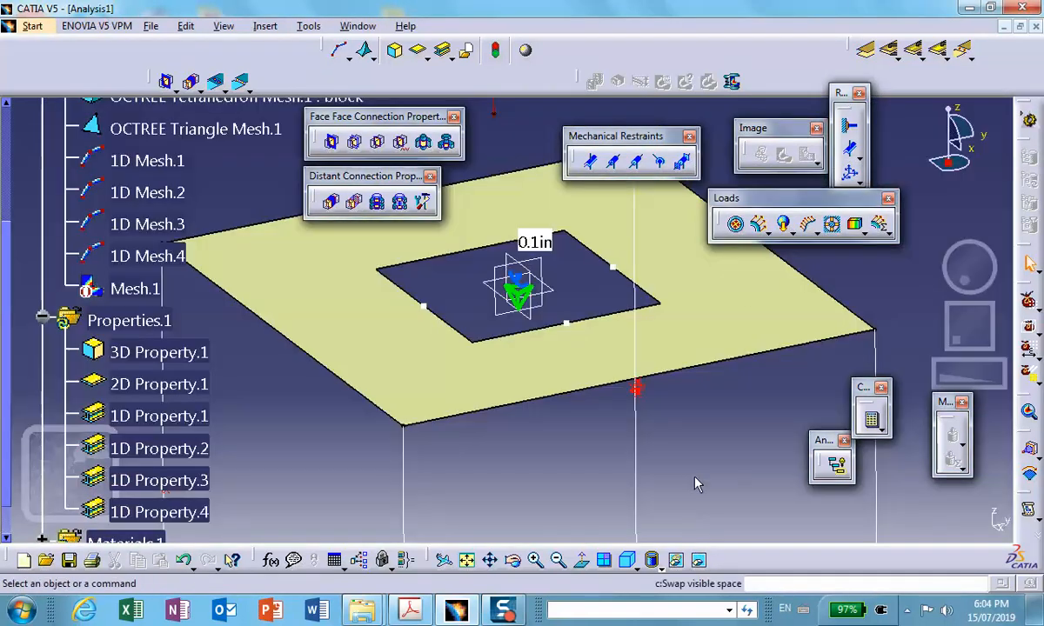
- Create a fourth general analysis connection between the last unconnected plate opening edge and the hidden block's remaining side face
left_click(866, 52)
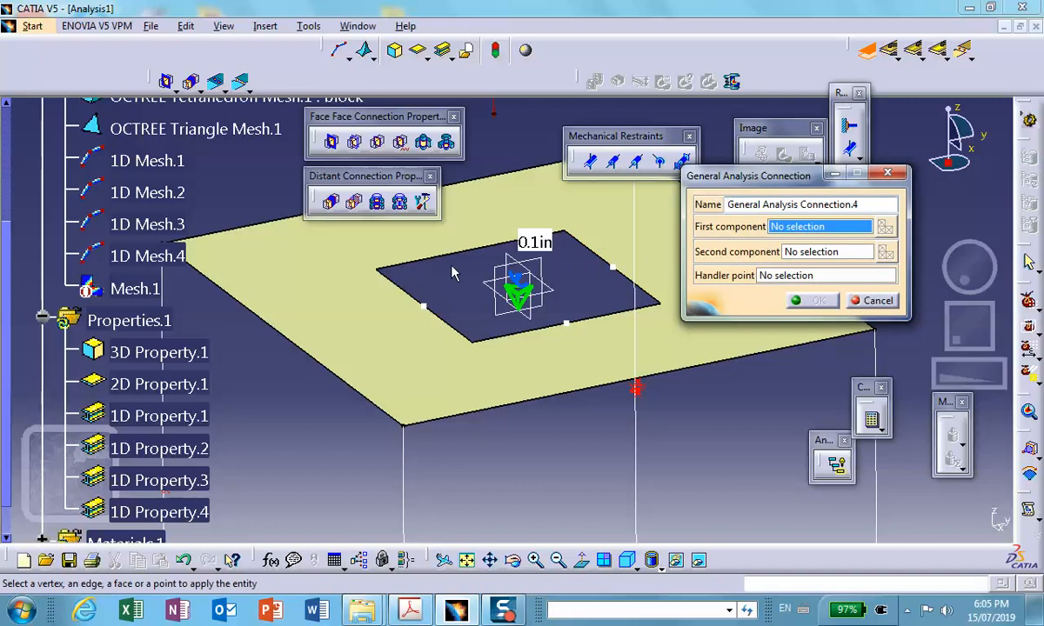
left_click(492, 245)
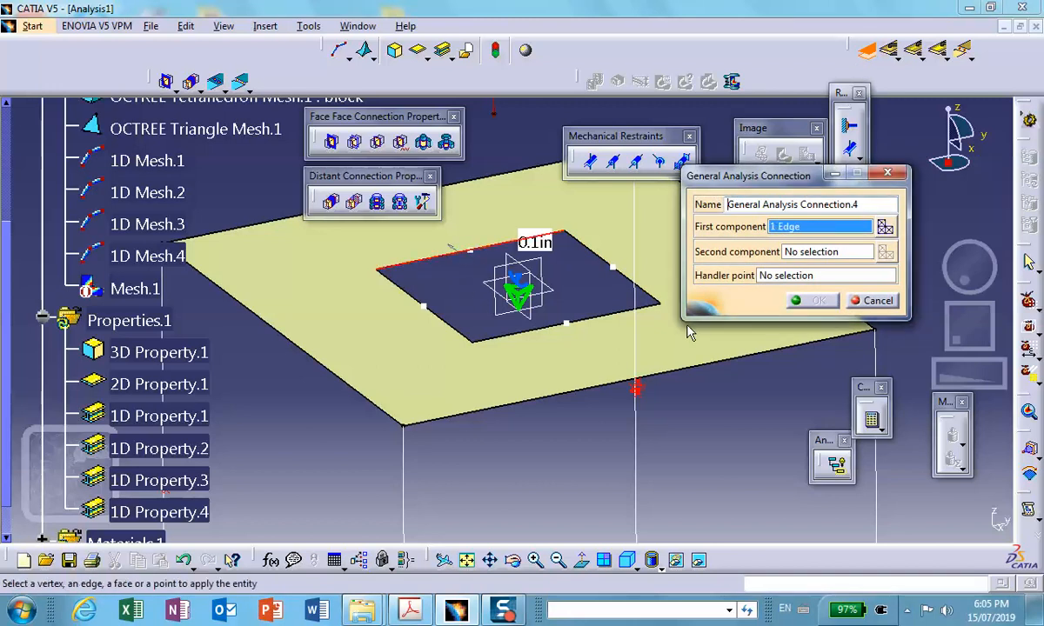
left_click(818, 252)
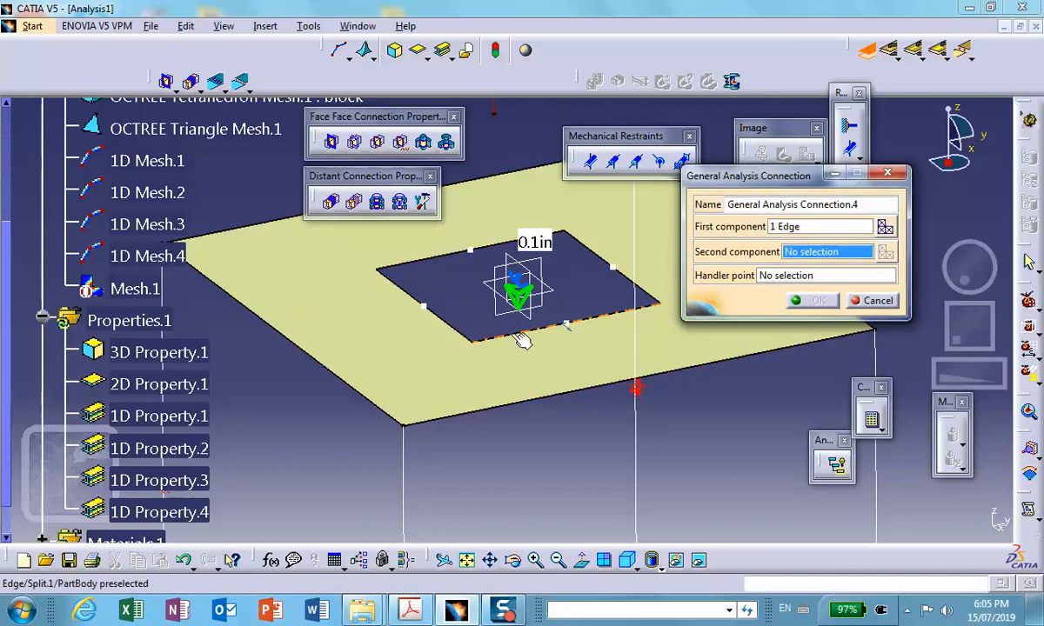
middle_click(449, 328)
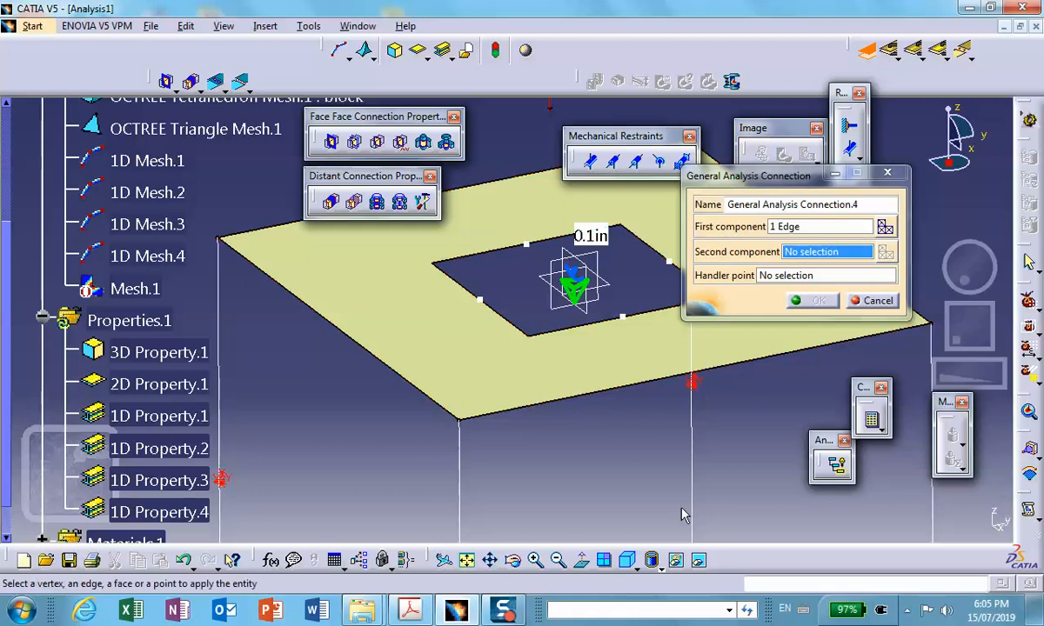
left_click(697, 559)
middle_click_drag(487, 329, 769, 243)
left_click(368, 431)
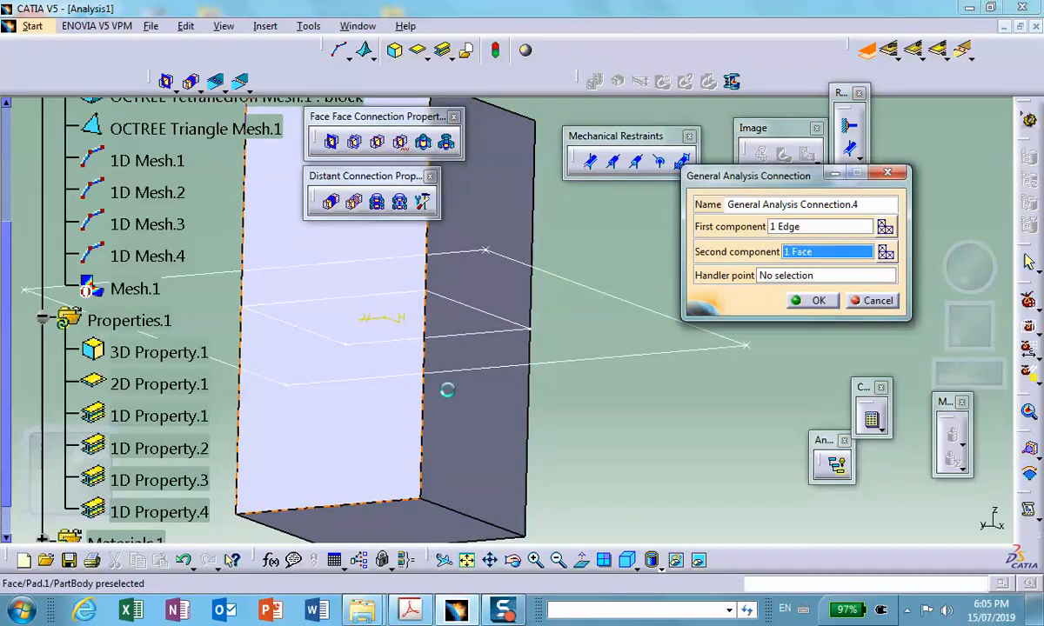
left_click(813, 302)
- Show the hidden block again and return to the visible space
right_click(352, 199)
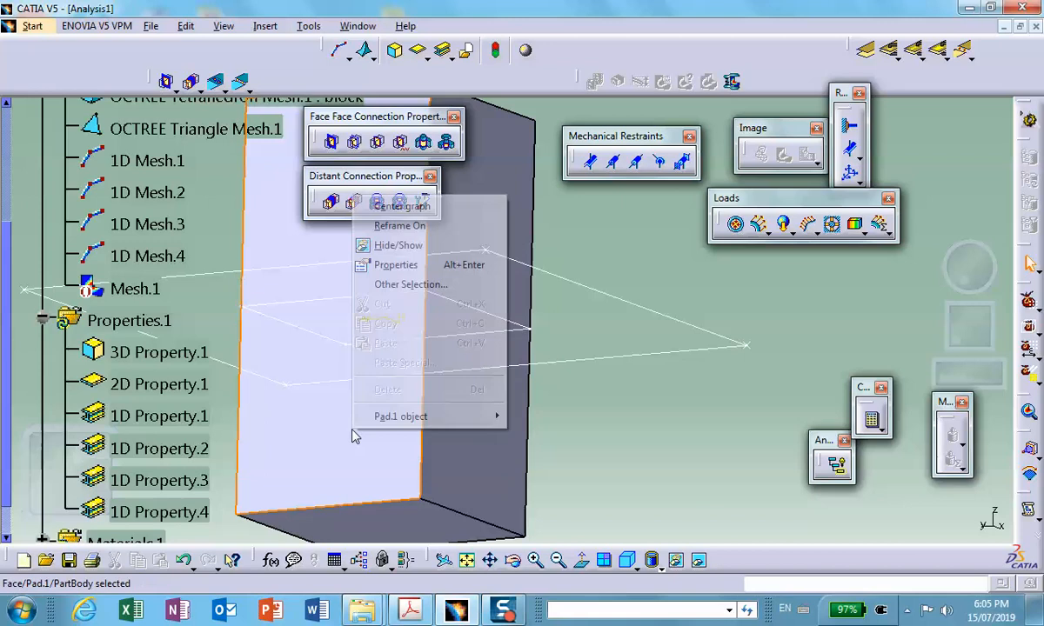
left_click(415, 251)
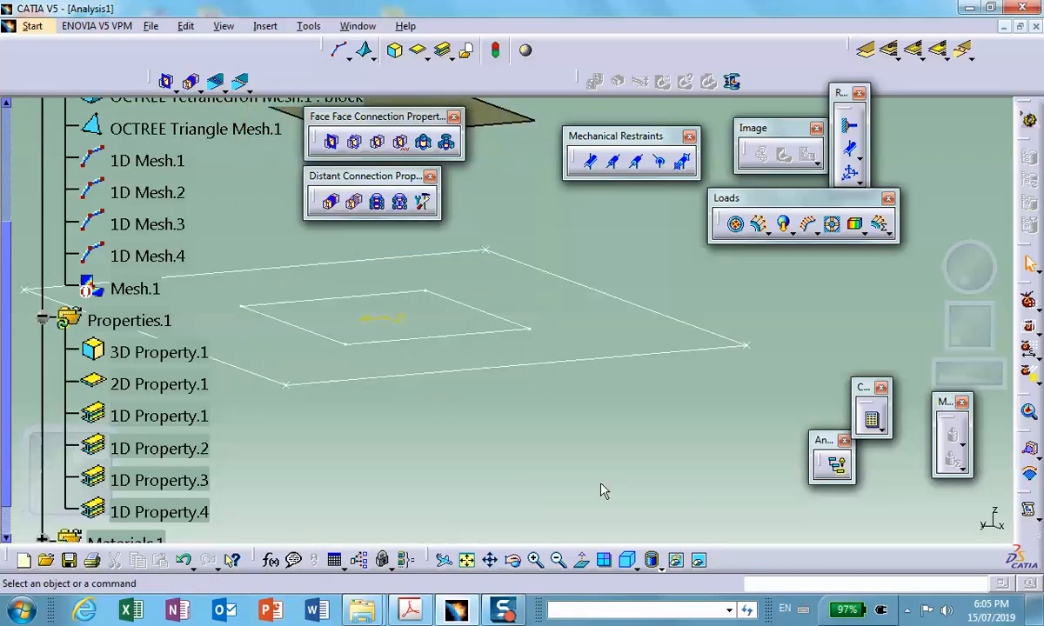
left_click(701, 559)
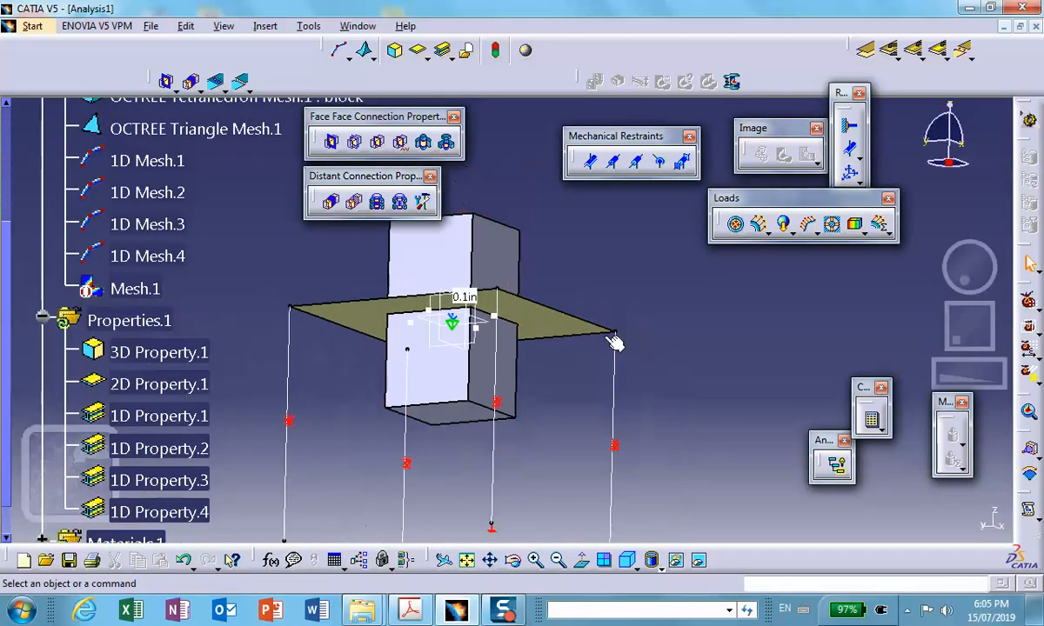
- Apply a fastened connection property to General Analysis Connection.1 between the block and the plate opening
middle_click_drag(551, 301, 523, 413)
scroll(524, 412, "up", 1)
middle_click_drag(696, 324, 737, 385)
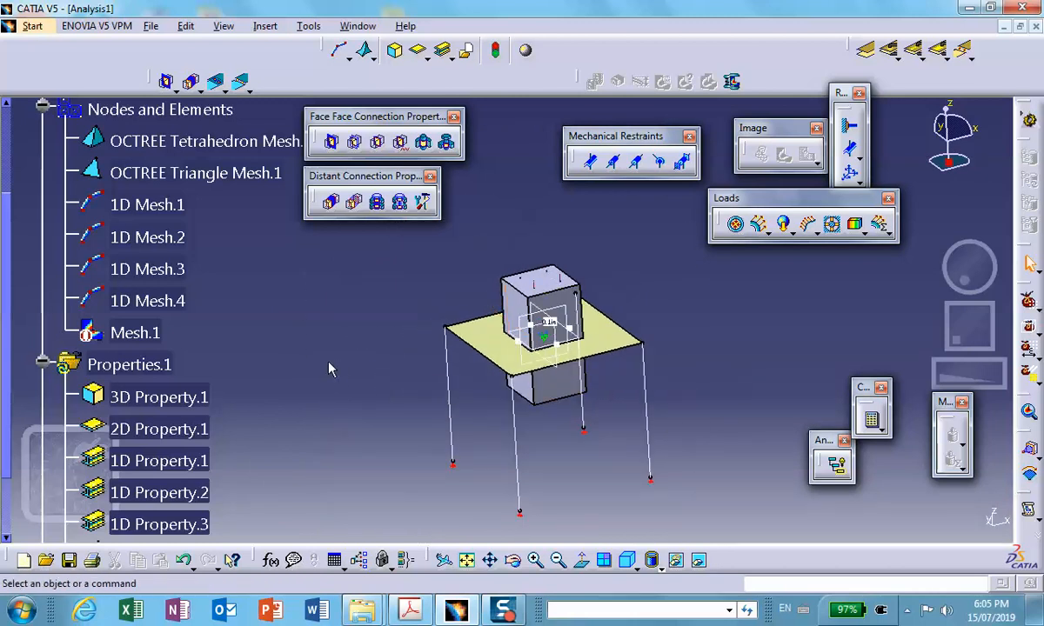
middle_click_drag(328, 366, 323, 357)
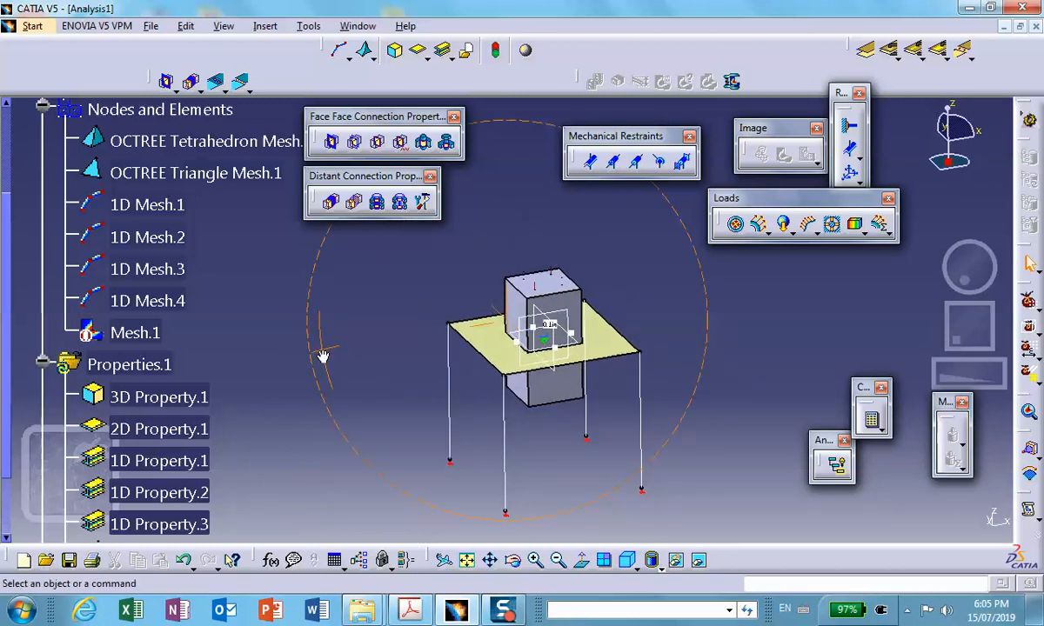
left_click(380, 144)
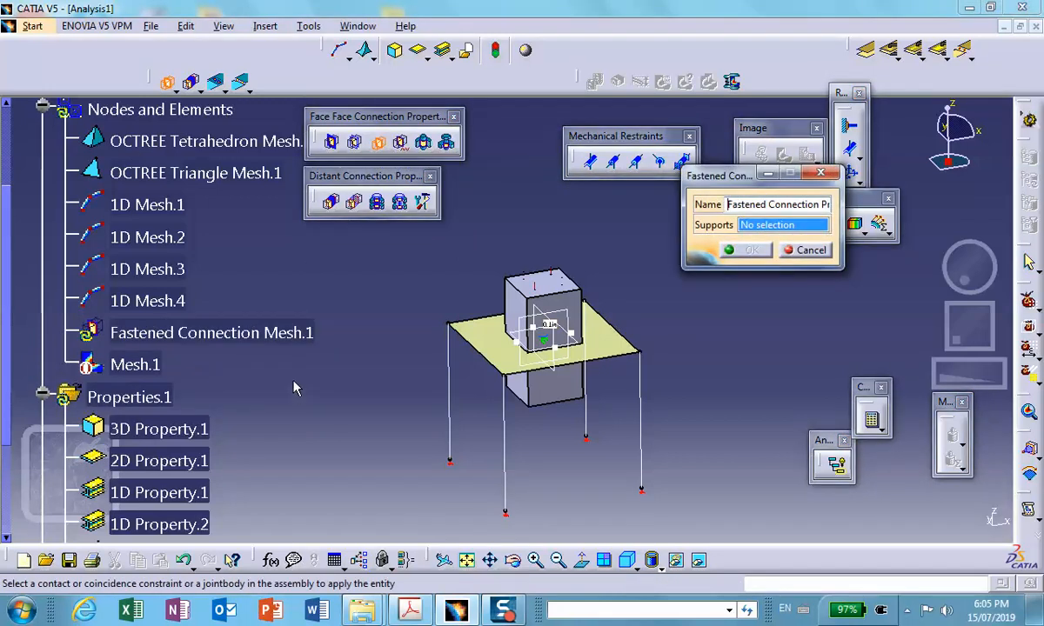
scroll(235, 254, "up", 3)
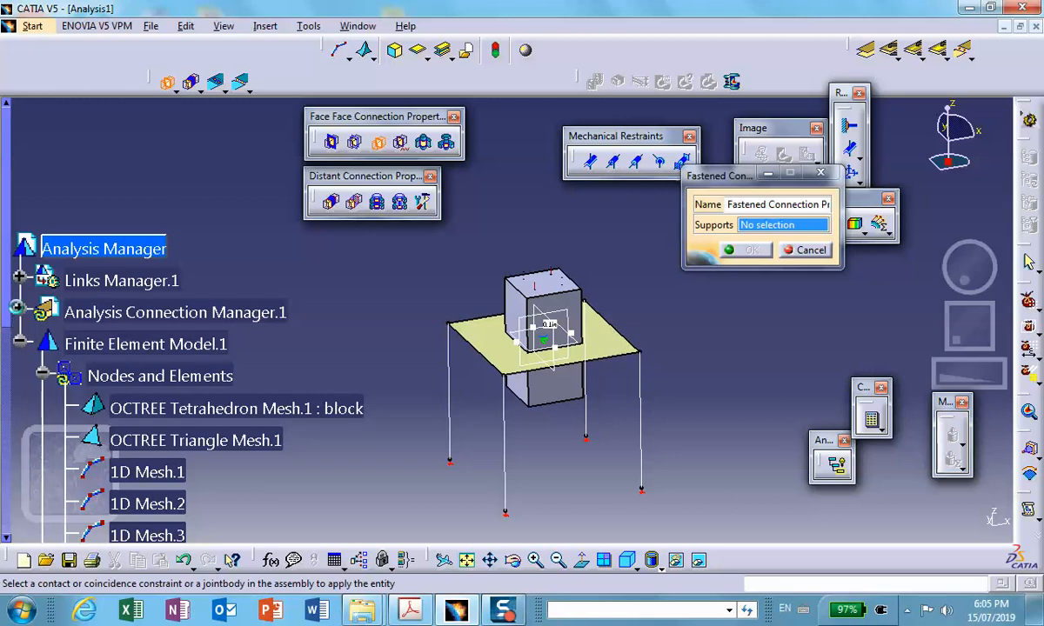
left_click(18, 308)
left_click(42, 341)
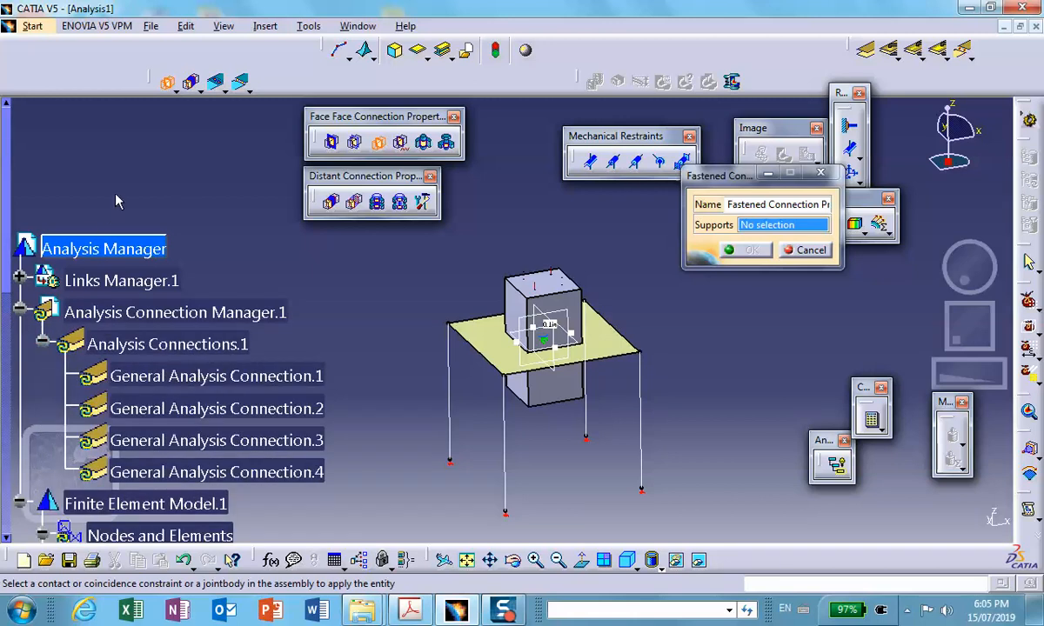
scroll(118, 202, "down", 1)
left_click(248, 331)
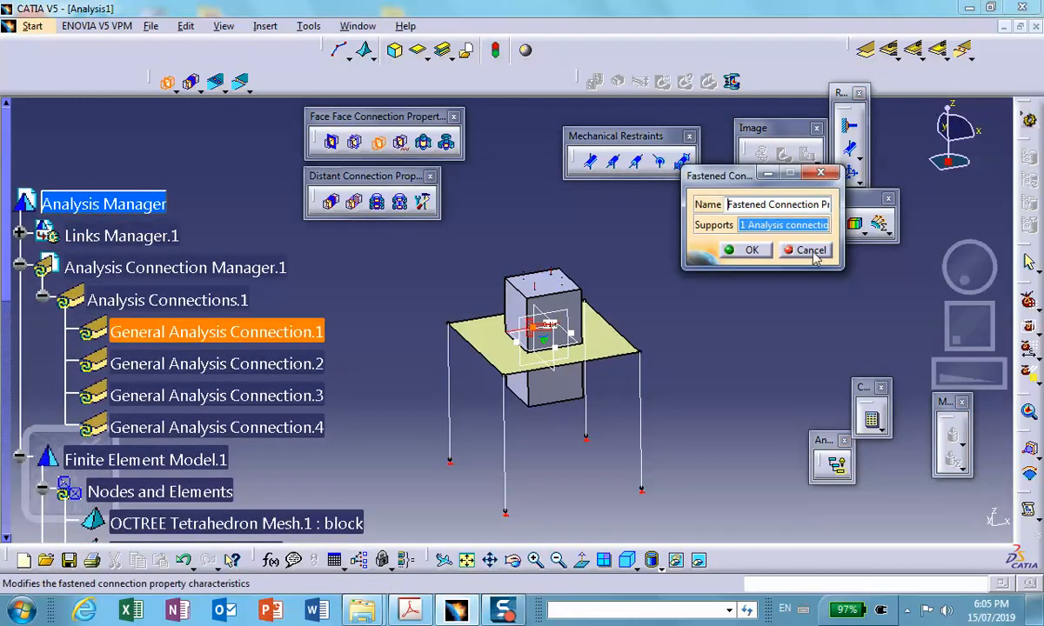
left_click(748, 250)
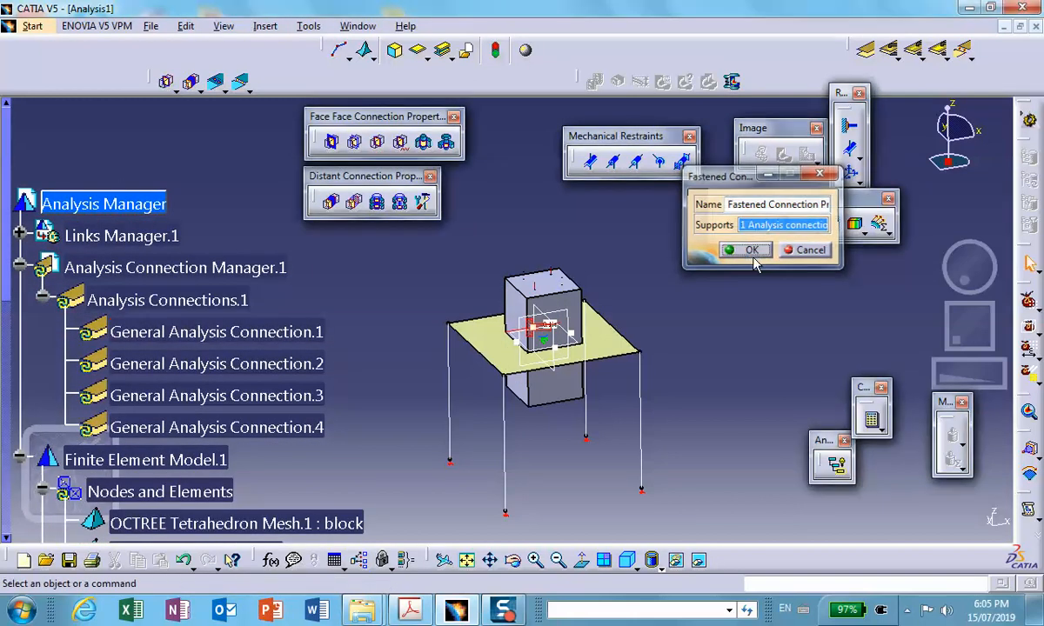
- Apply separate fastened connection properties to General Analysis Connection.2 and General Analysis Connection.3
left_click(376, 142)
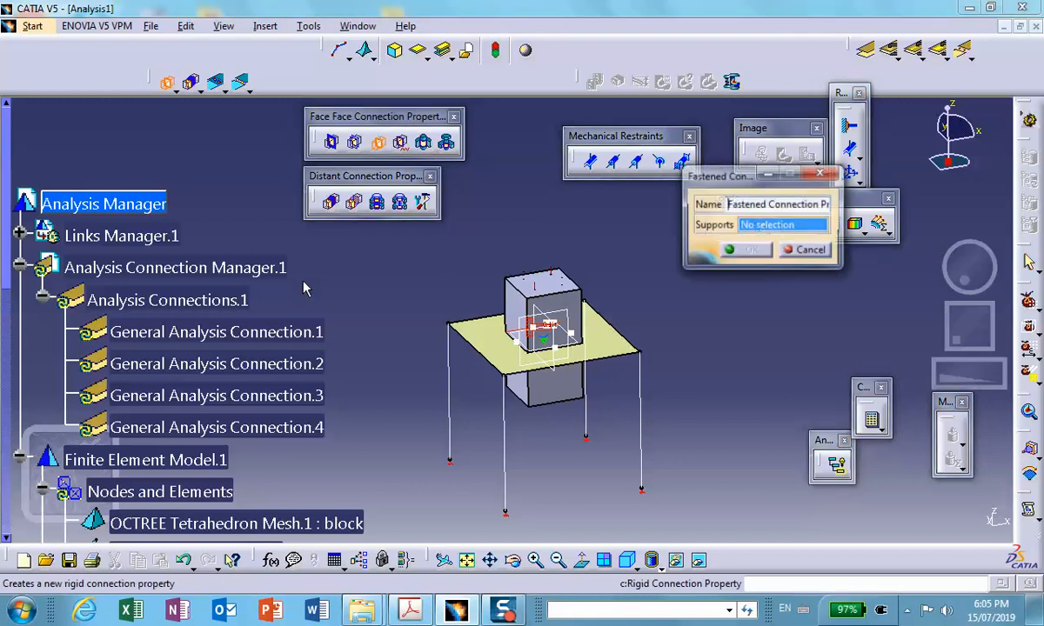
left_click(293, 363)
left_click(748, 250)
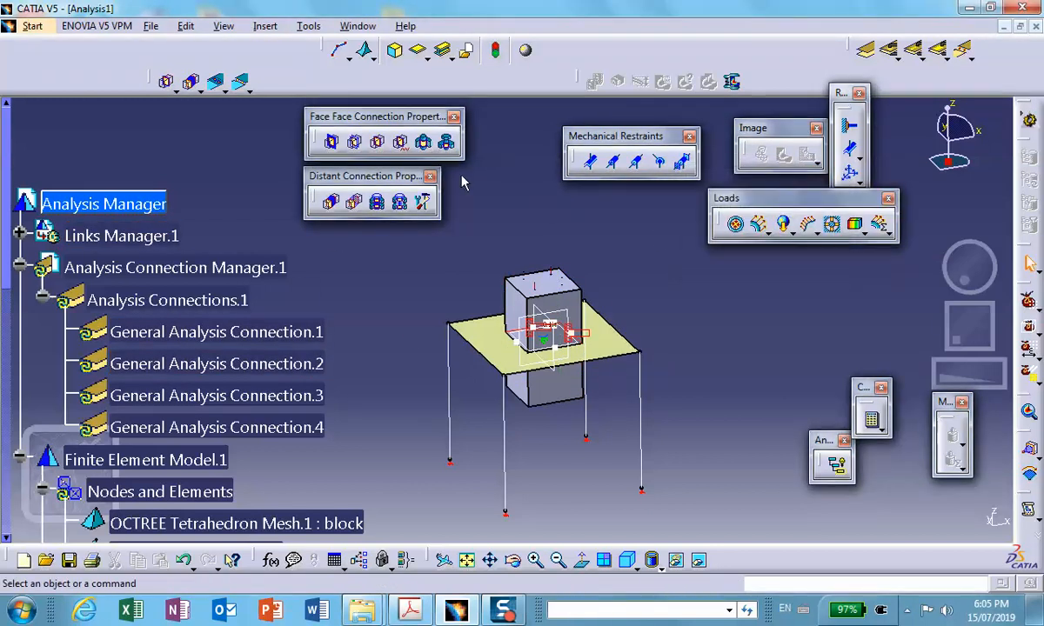
left_click(377, 142)
left_click(300, 396)
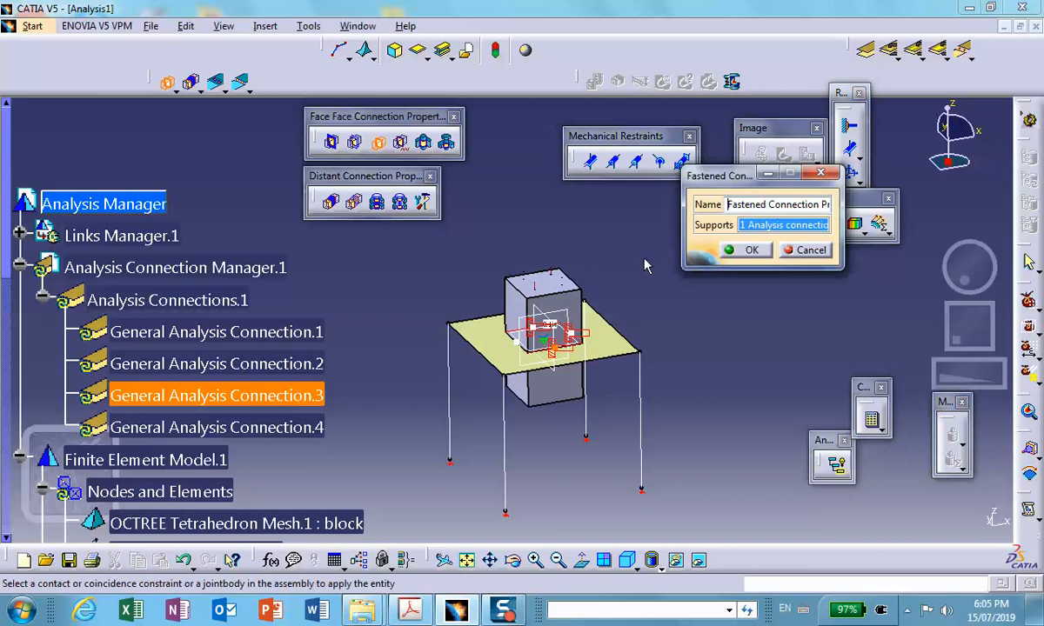
left_click(743, 250)
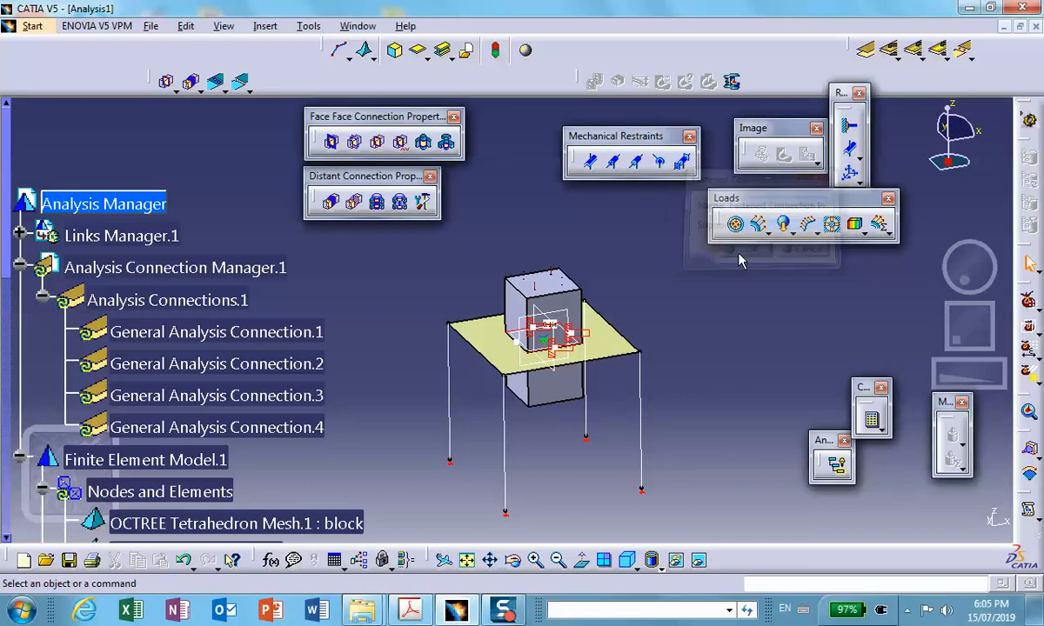
- Apply a fastened connection property to General Analysis Connection.4, the last block-plate connection
left_click(376, 141)
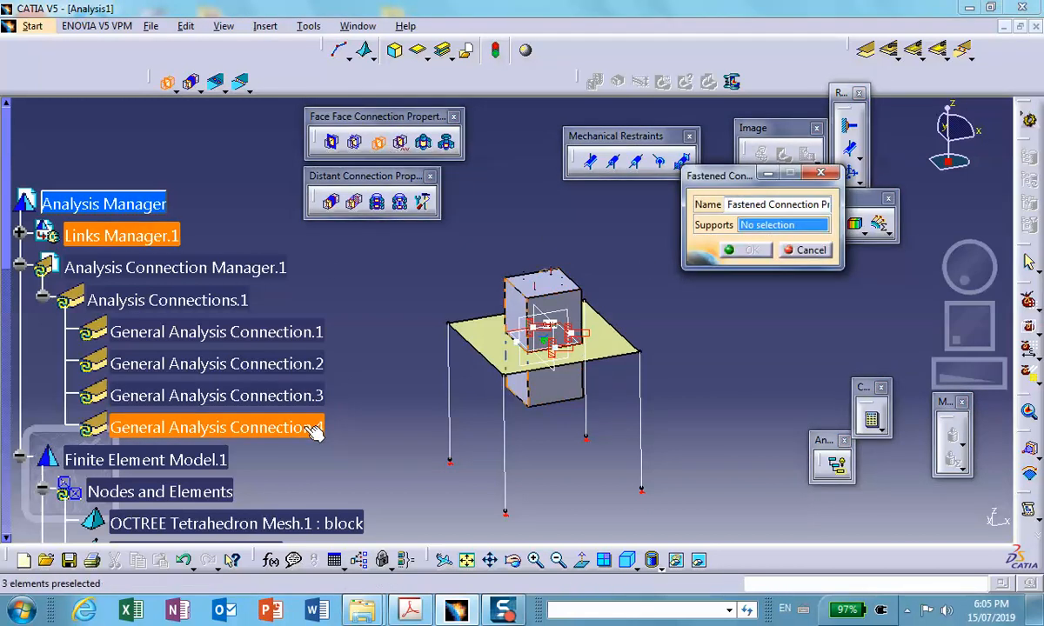
left_click(304, 427)
left_click(748, 252)
- Start a general analysis connection, hide the plate, and choose the upper vertex of the leg at its rightmost corner as first component
mouse_move(626, 261)
middle_mouse_down()
mouse_move(611, 138)
mouse_move(609, 294)
mouse_move(624, 277)
middle_mouse_up()
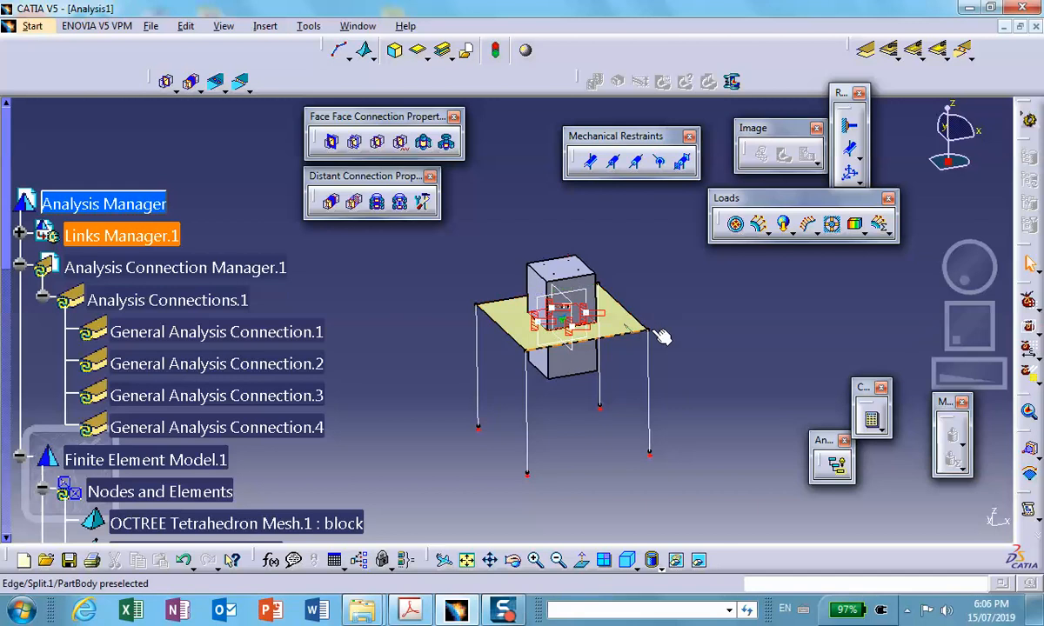
middle_click_drag(699, 323, 632, 295)
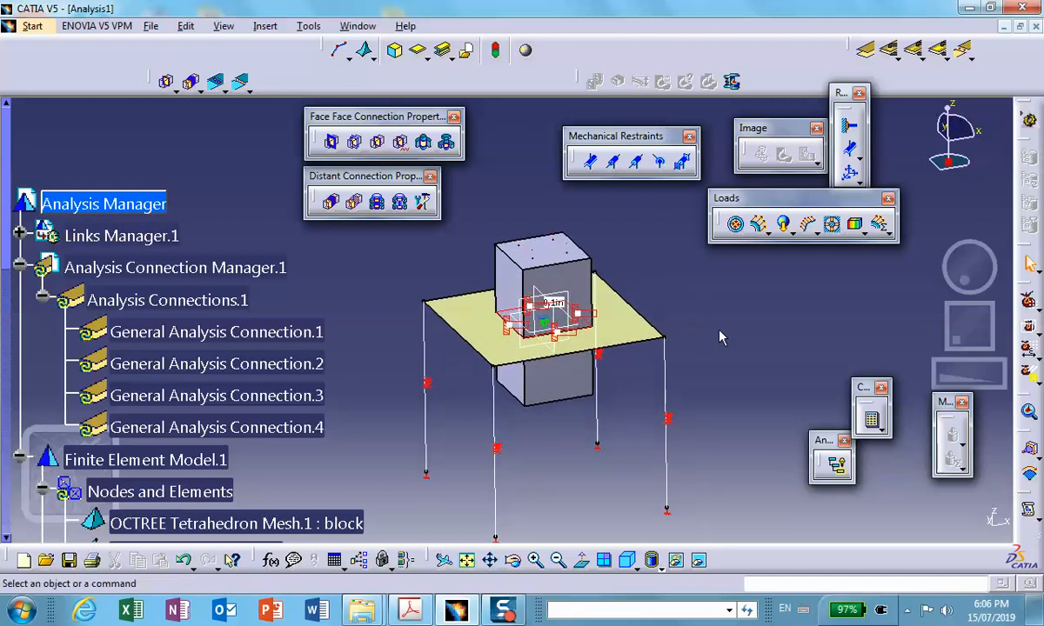
left_click(866, 50)
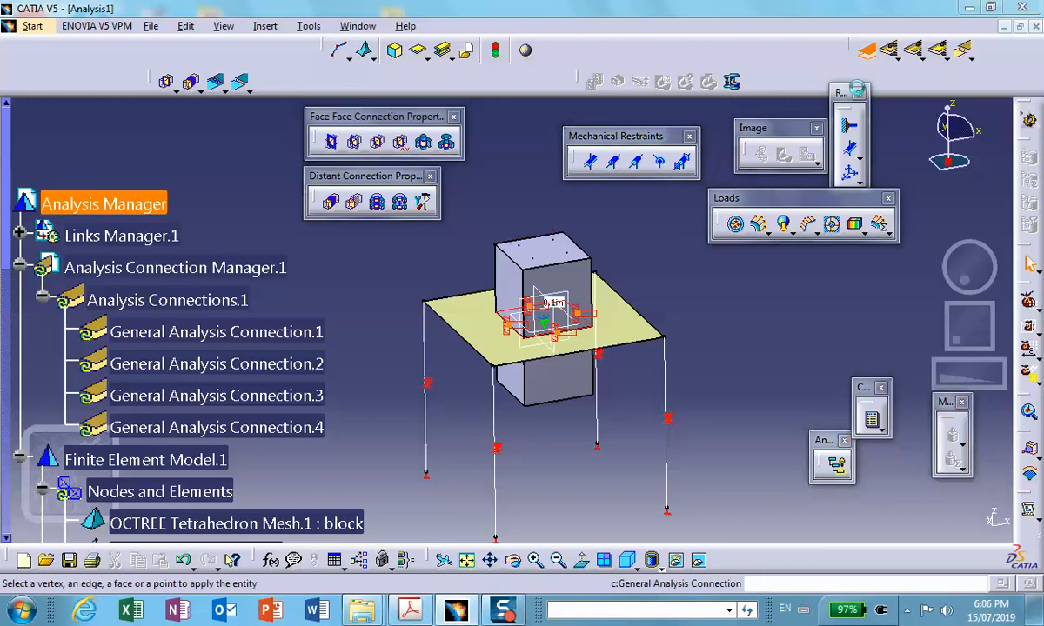
middle_click_drag(690, 371, 619, 306)
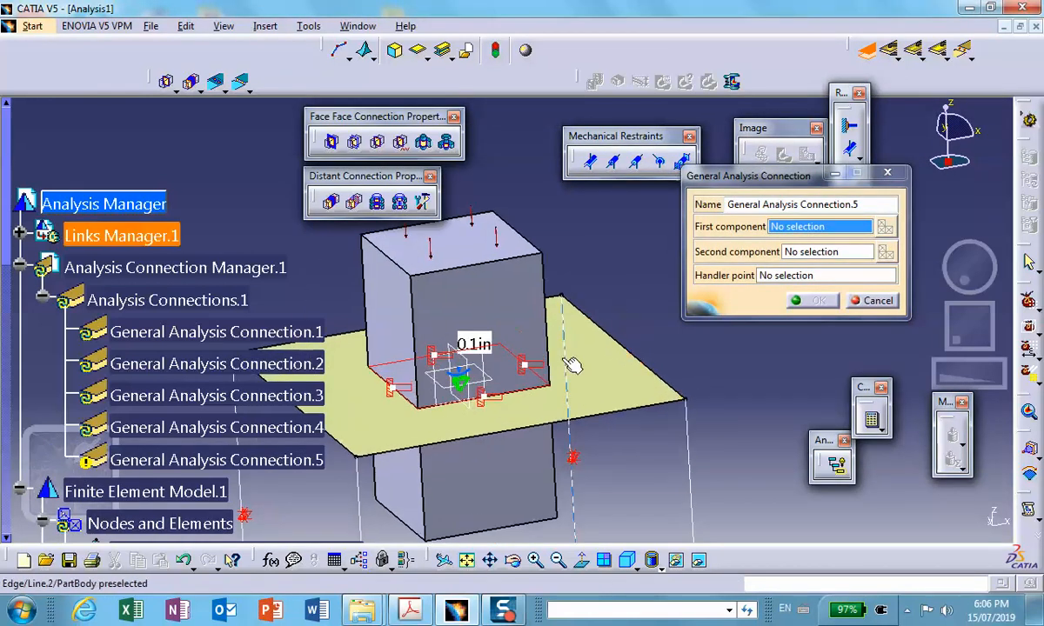
middle_click_drag(563, 359, 508, 297)
scroll(579, 369, "down", 1)
middle_click_drag(618, 390, 613, 420)
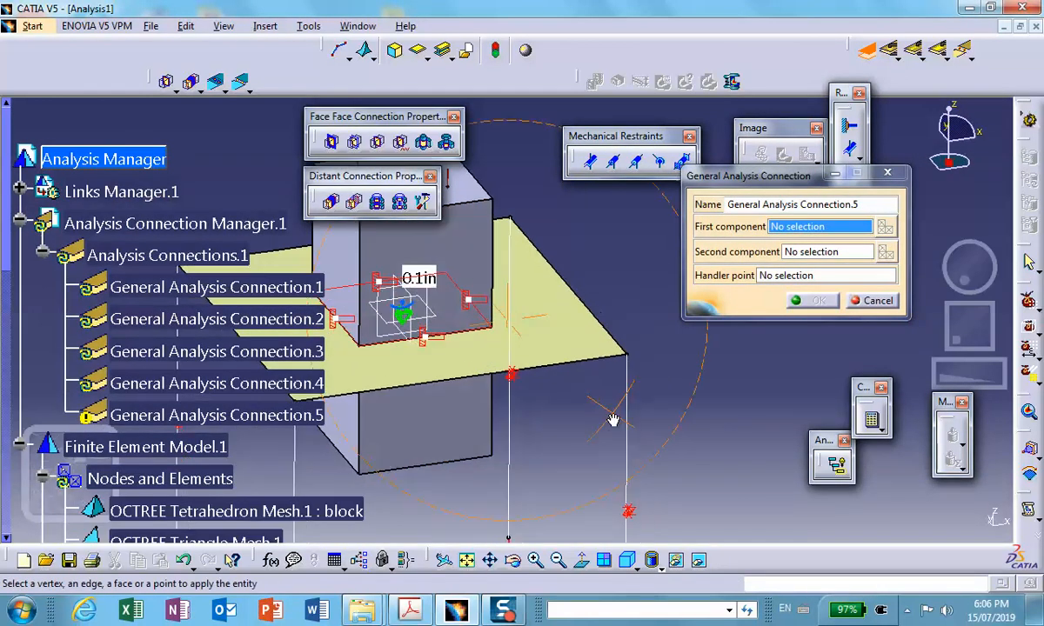
right_click(594, 343)
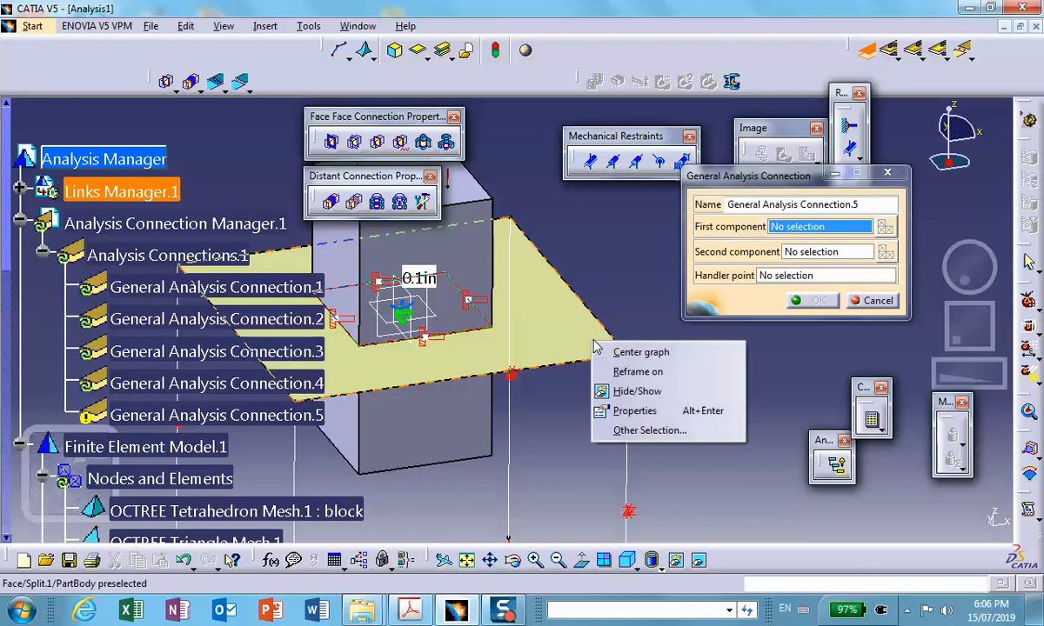
left_click(636, 392)
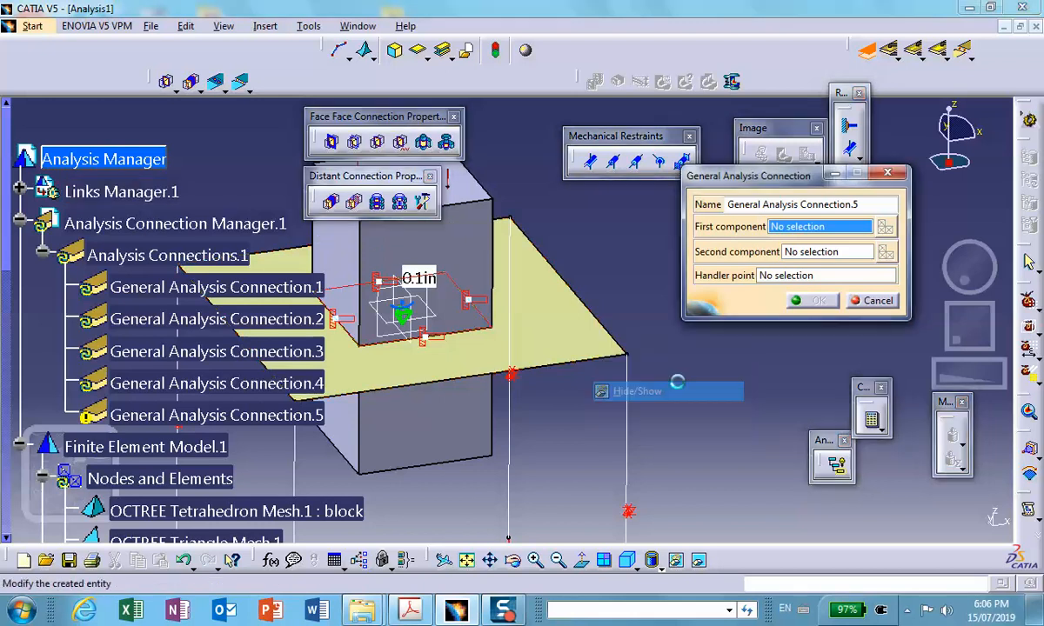
left_click(632, 355)
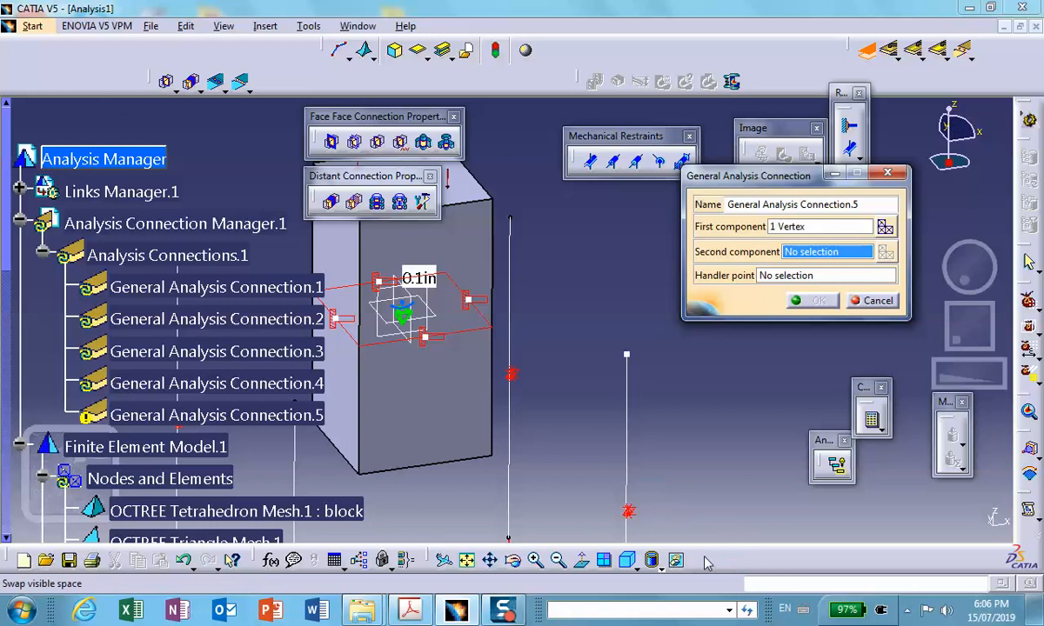
- Show the hidden plate again and return to the visible space with the connection definition still open
left_click(651, 560)
right_click(505, 289)
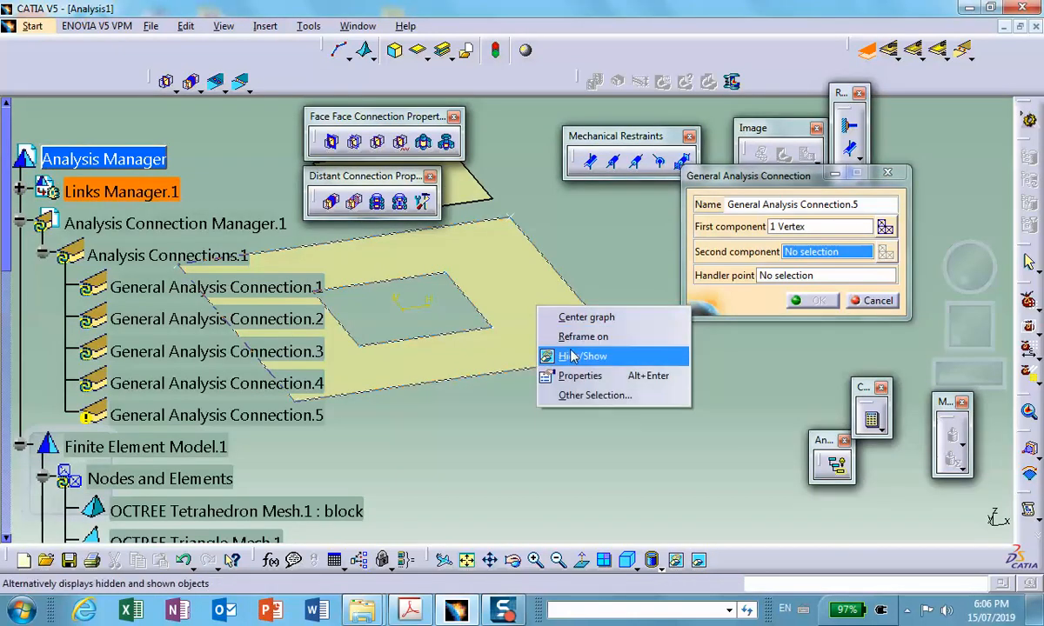
left_click(535, 335)
left_click(651, 560)
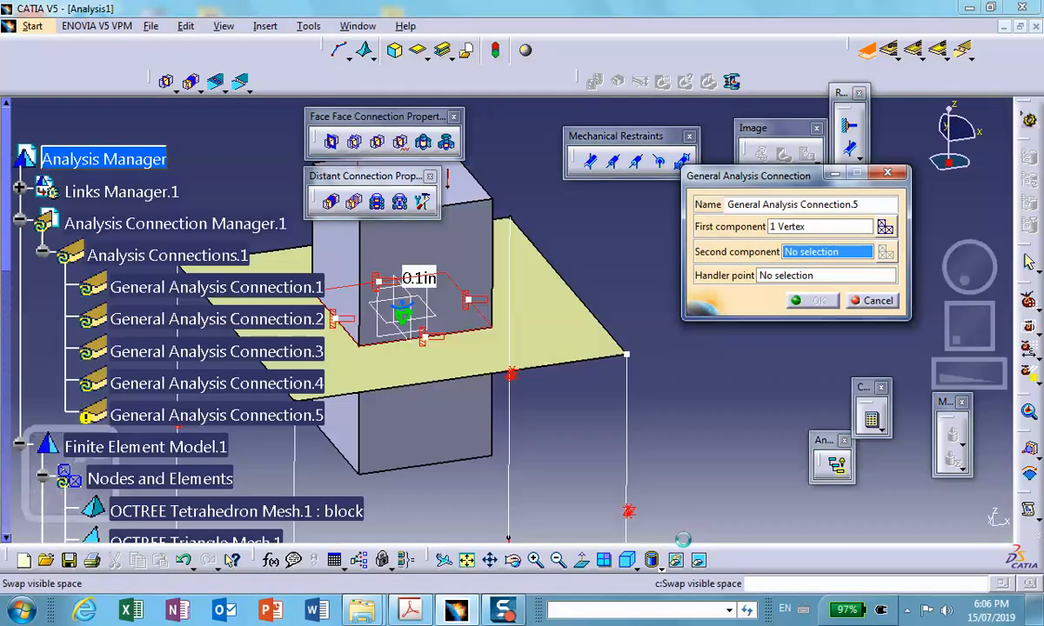
- Hide the selected leg and its connection symbol, and complete the connection with the matching plate corner vertex as second component
right_click(635, 376)
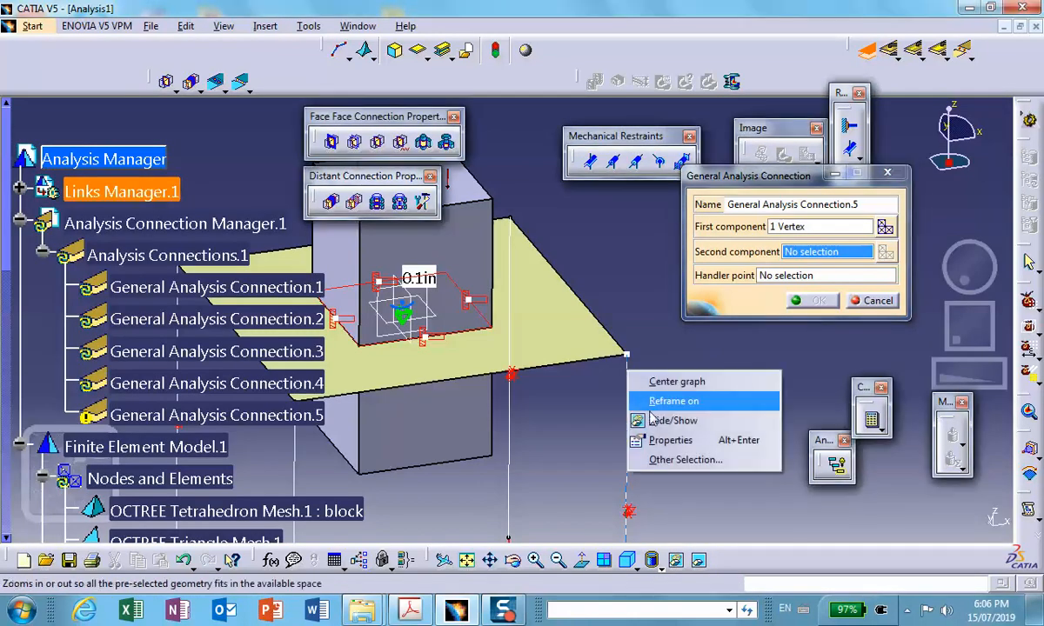
left_click(669, 419)
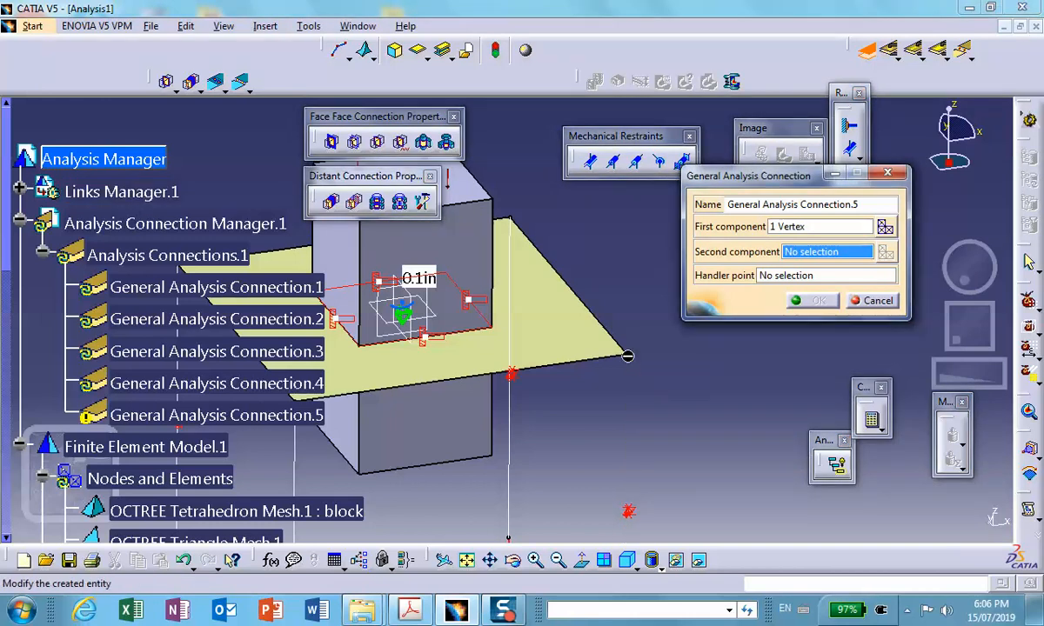
right_click(627, 356)
left_click(658, 401)
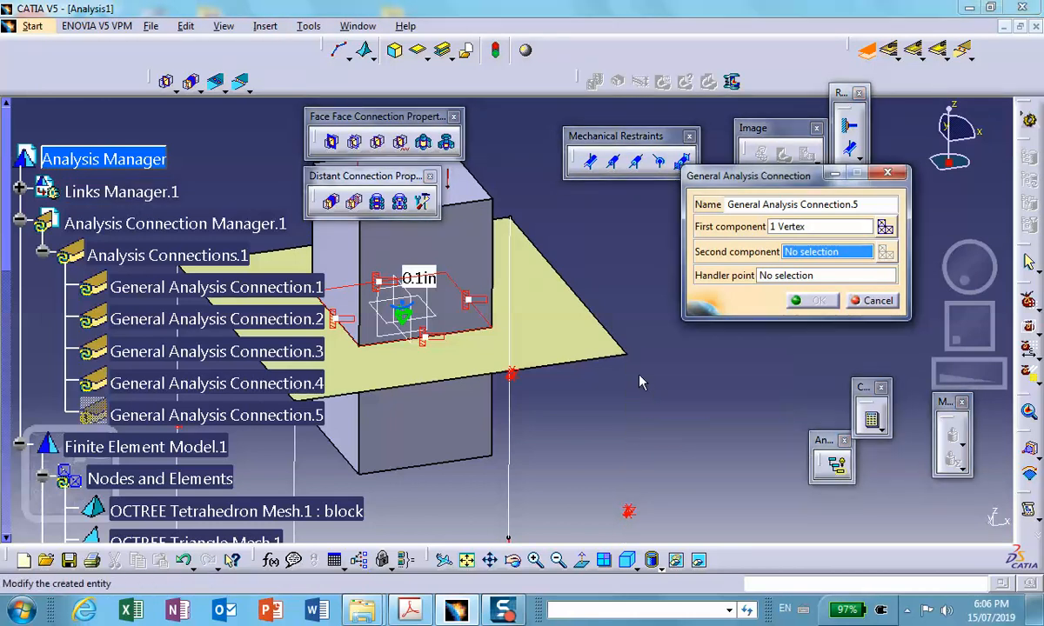
left_click(629, 357)
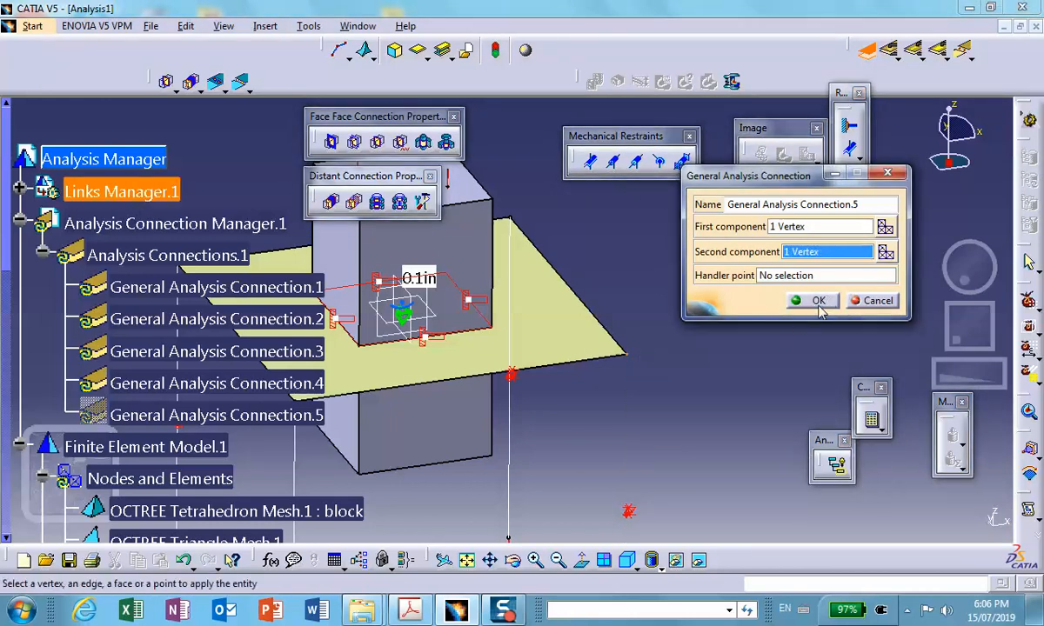
left_click(818, 301)
- Start another general analysis connection, hide the plate, and choose the upper vertex of the front corner leg as first component
middle_click_drag(642, 388, 824, 334)
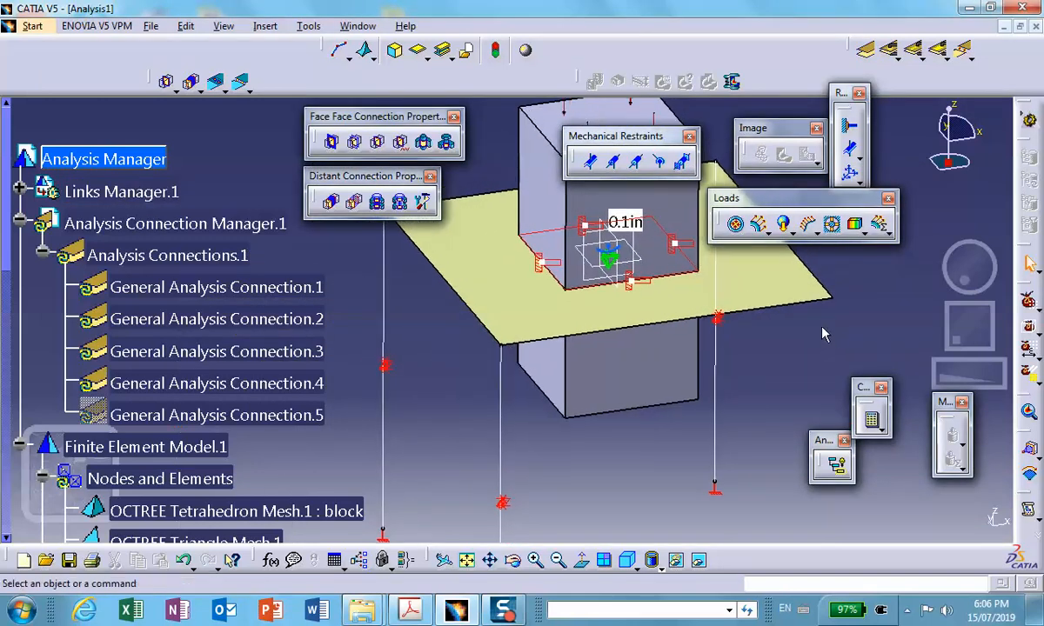
left_click(866, 51)
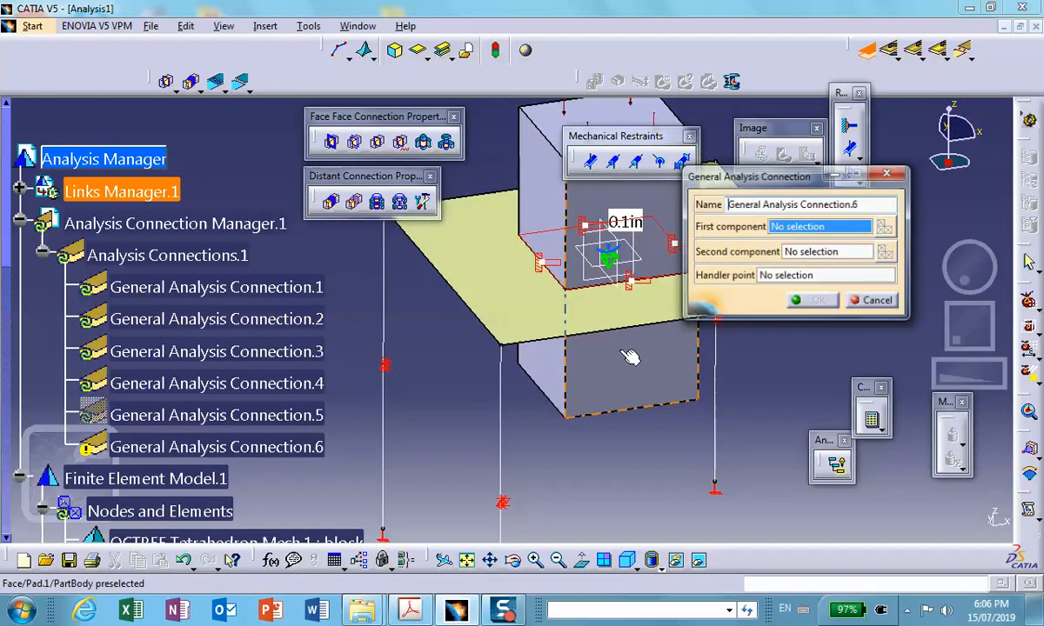
right_click(525, 321)
left_click(532, 363)
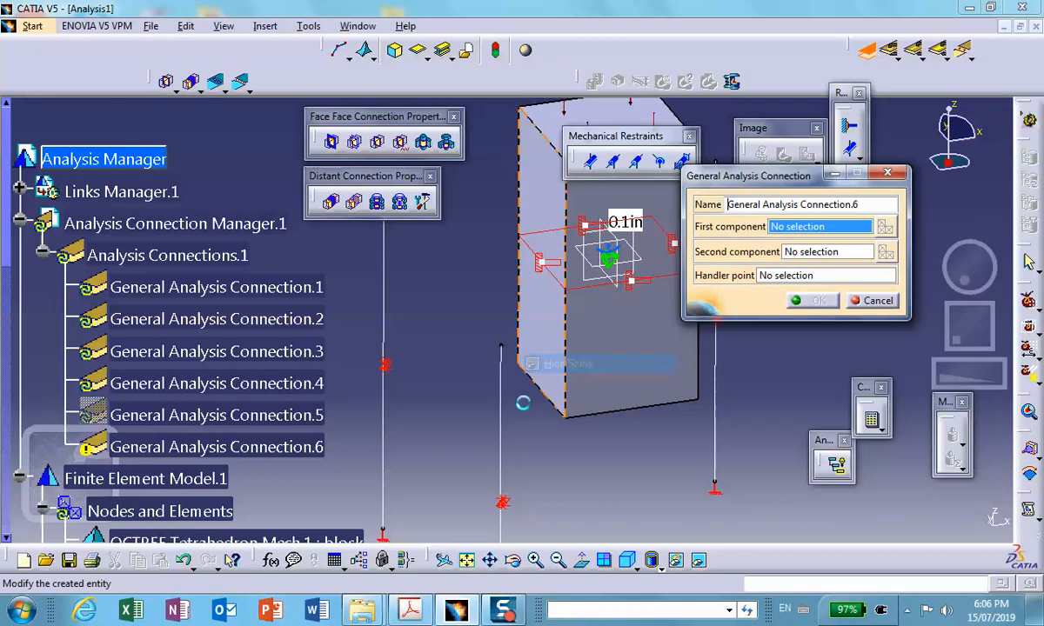
left_click(501, 346)
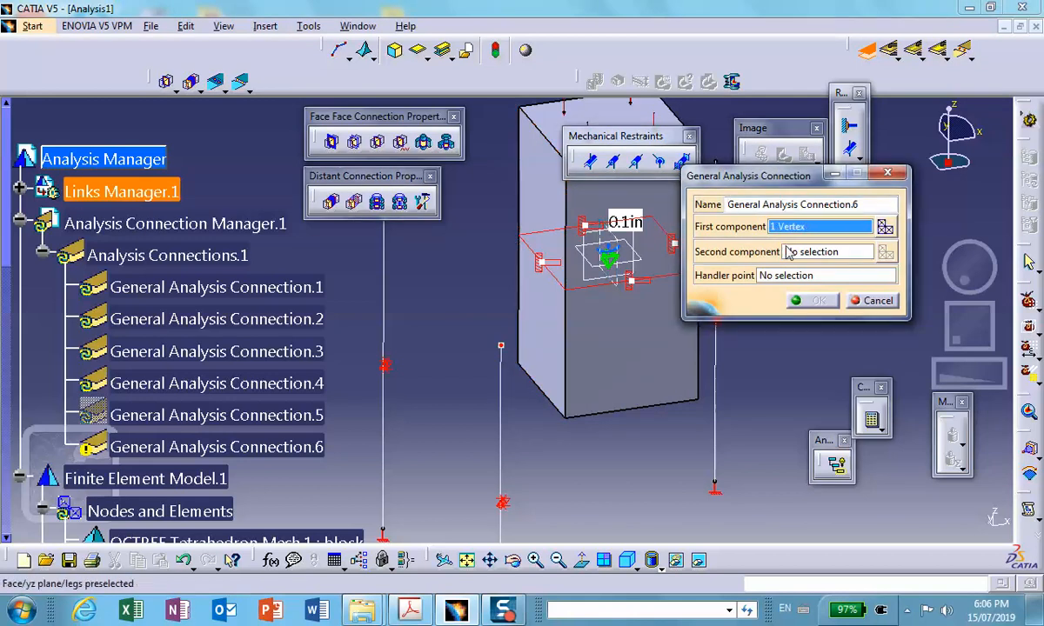
- Bring the plate back from the hidden space and return to the visible space for the front corner connection
left_click(627, 560)
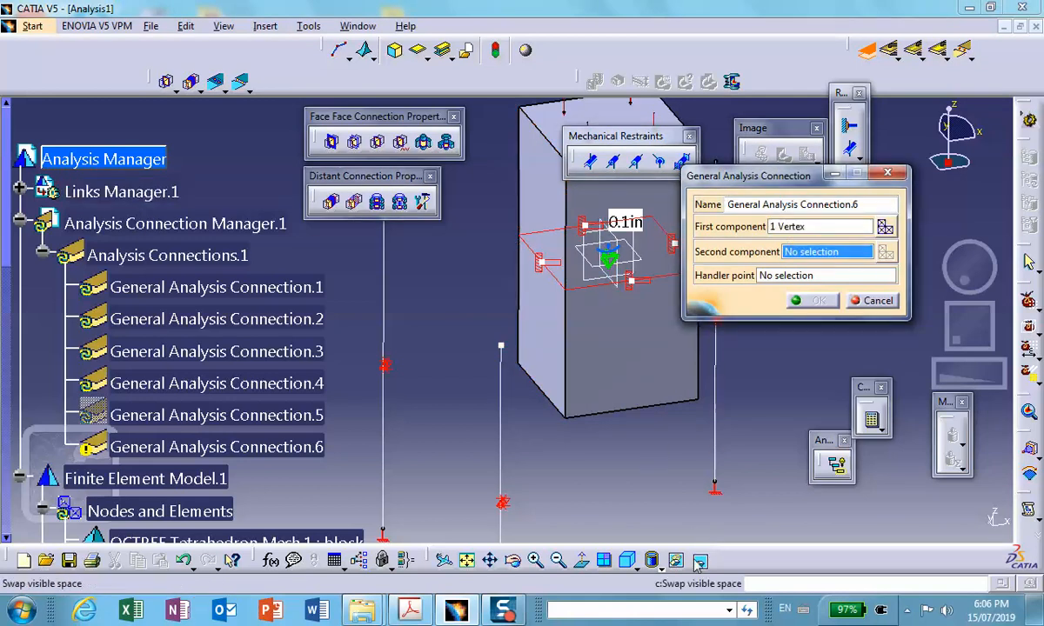
right_click(506, 291)
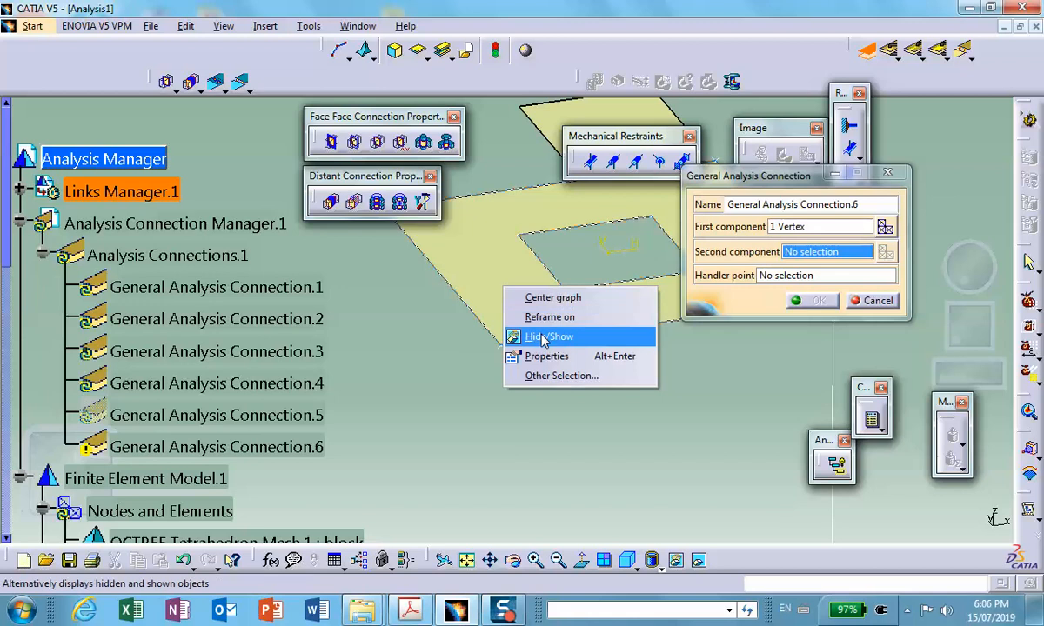
left_click(522, 333)
left_click(627, 560)
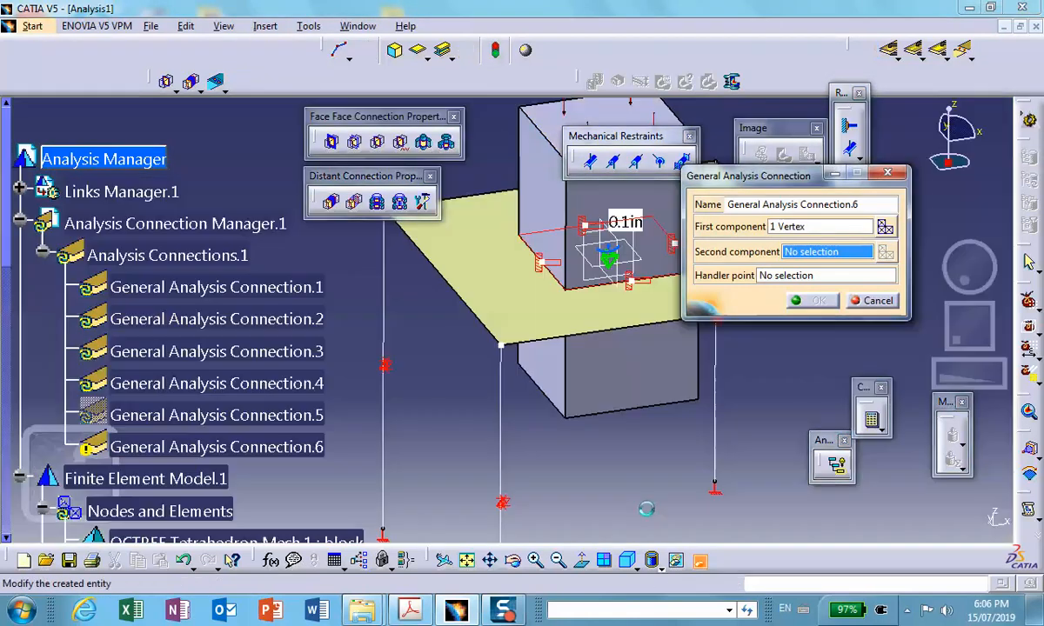
- Hide the front corner leg and its connection symbol, and complete the connection with the coincident plate corner vertex as second component
right_click(507, 418)
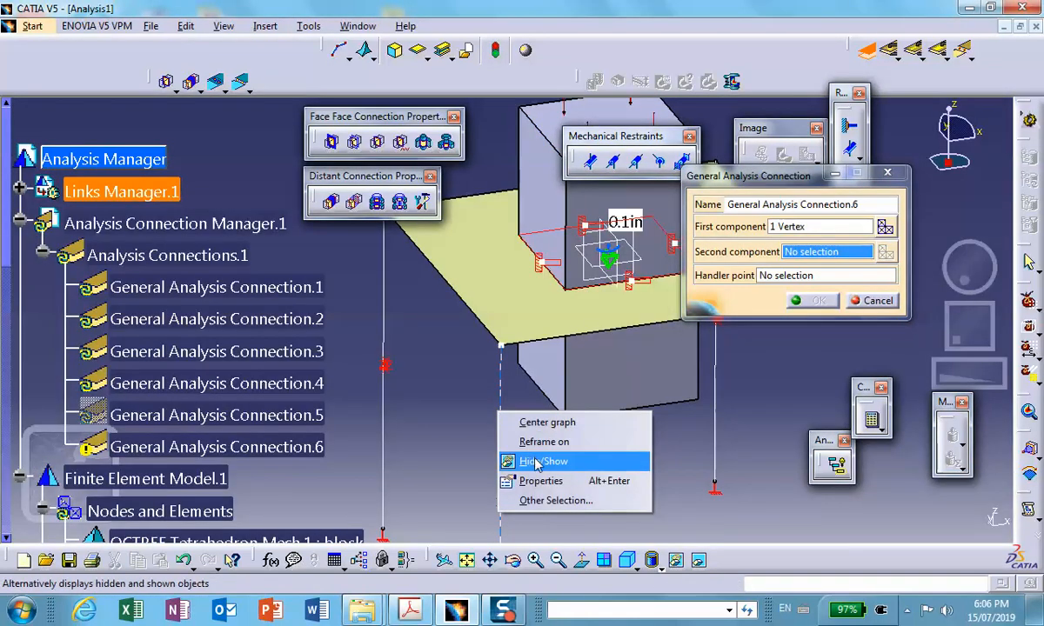
left_click(519, 462)
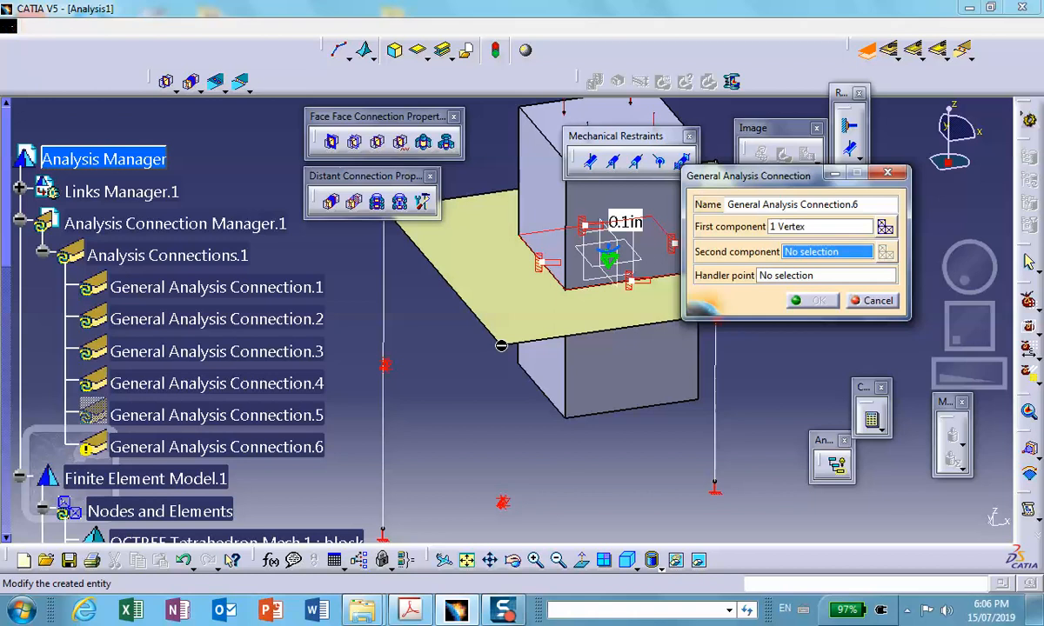
right_click(501, 345)
left_click(540, 400)
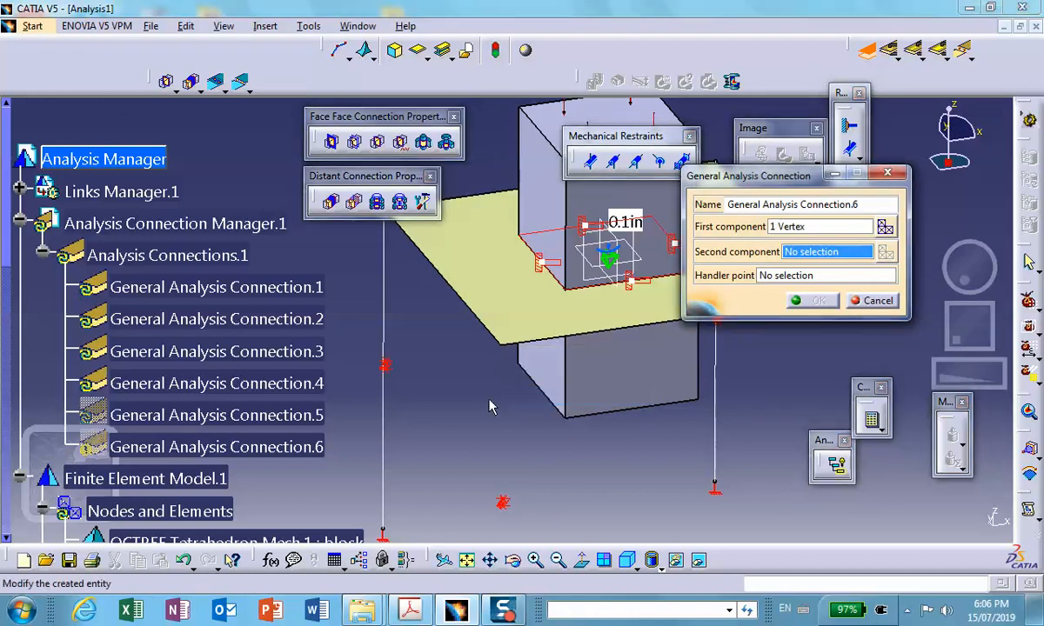
left_click(504, 348)
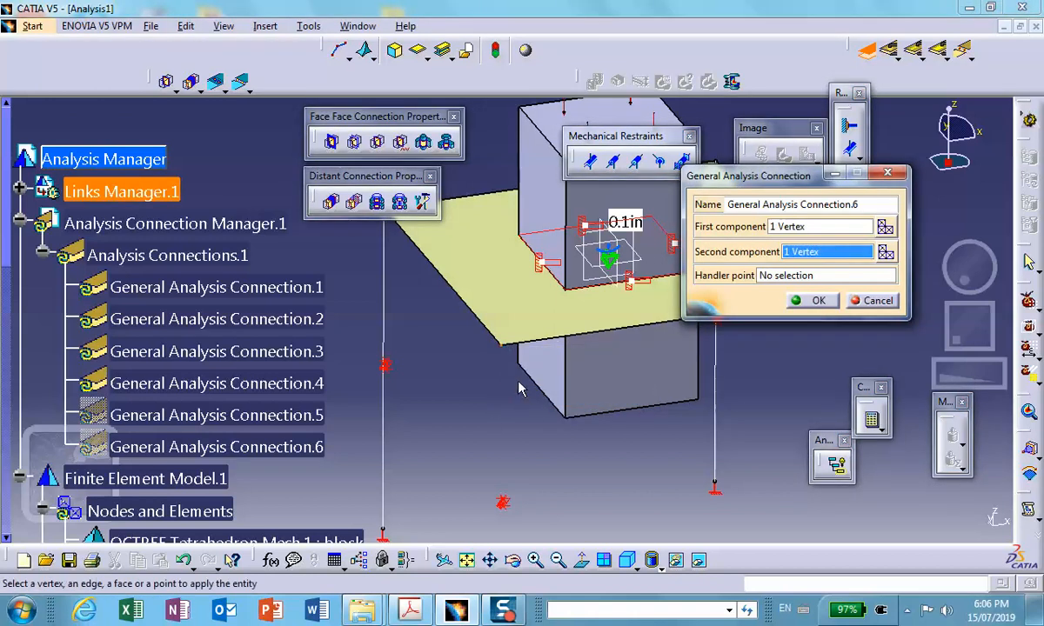
left_click(816, 301)
- Start another general analysis connection, hide the plate, and choose the upper vertex of the nearest unconnected leg as first component
mouse_move(533, 399)
middle_mouse_down()
mouse_move(522, 409)
mouse_move(532, 421)
mouse_move(587, 434)
mouse_move(613, 426)
mouse_move(550, 368)
mouse_move(466, 419)
mouse_move(524, 443)
mouse_move(544, 387)
mouse_move(526, 411)
middle_mouse_up()
middle_click_drag(653, 355, 771, 319)
scroll(825, 327, "up", 1)
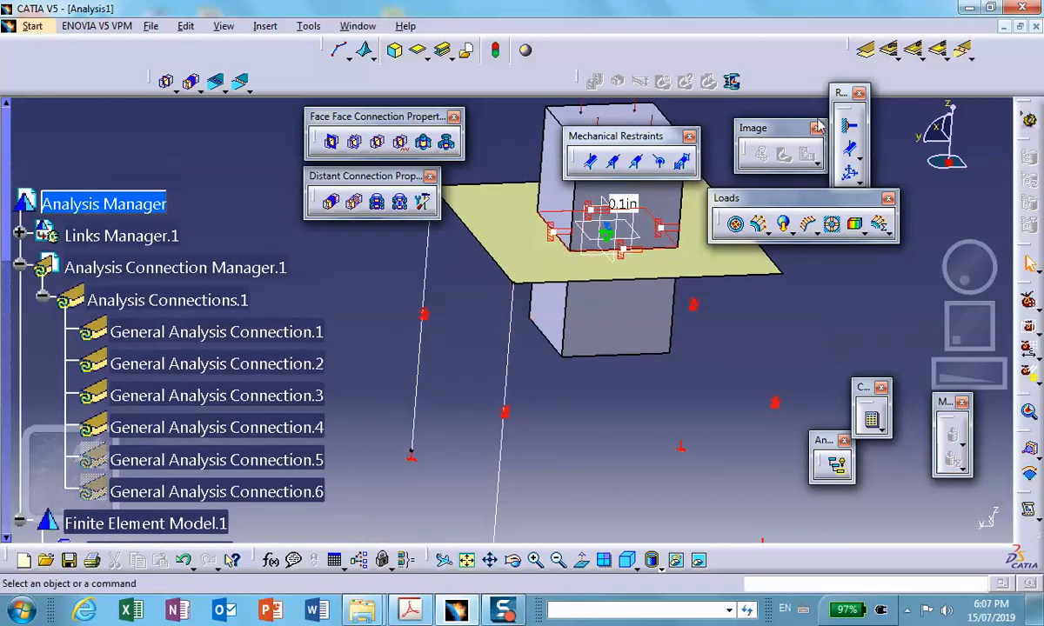
left_click(858, 54)
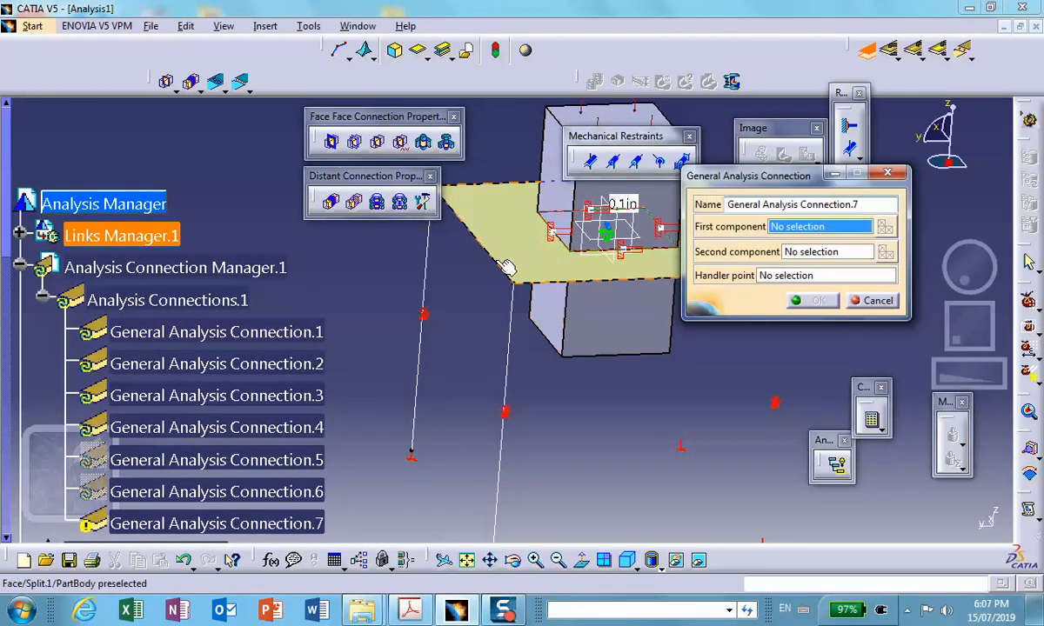
right_click(524, 277)
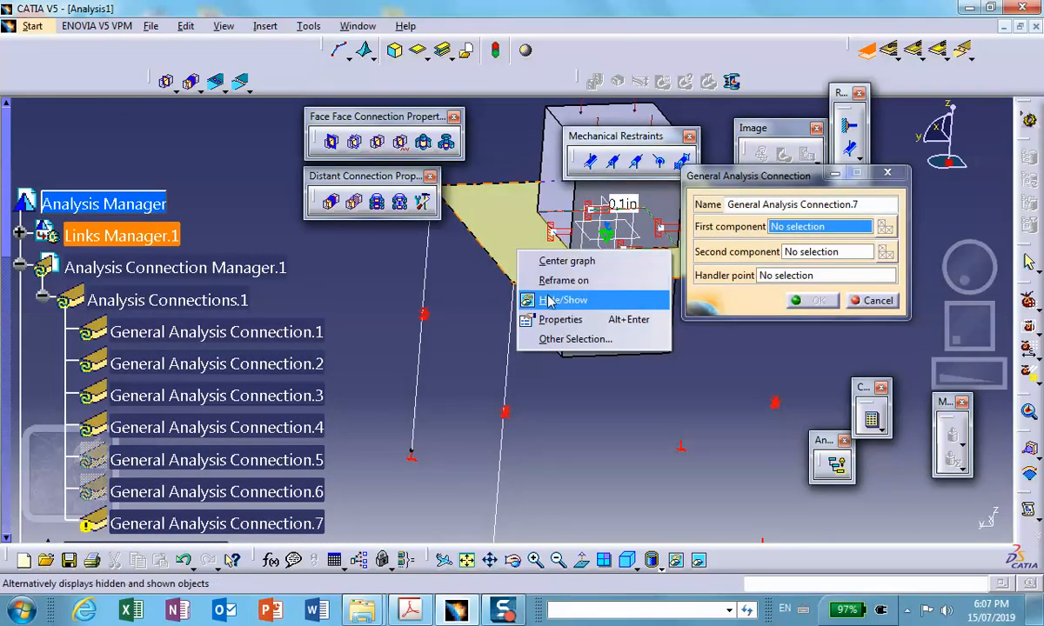
left_click(546, 366)
left_click(513, 284)
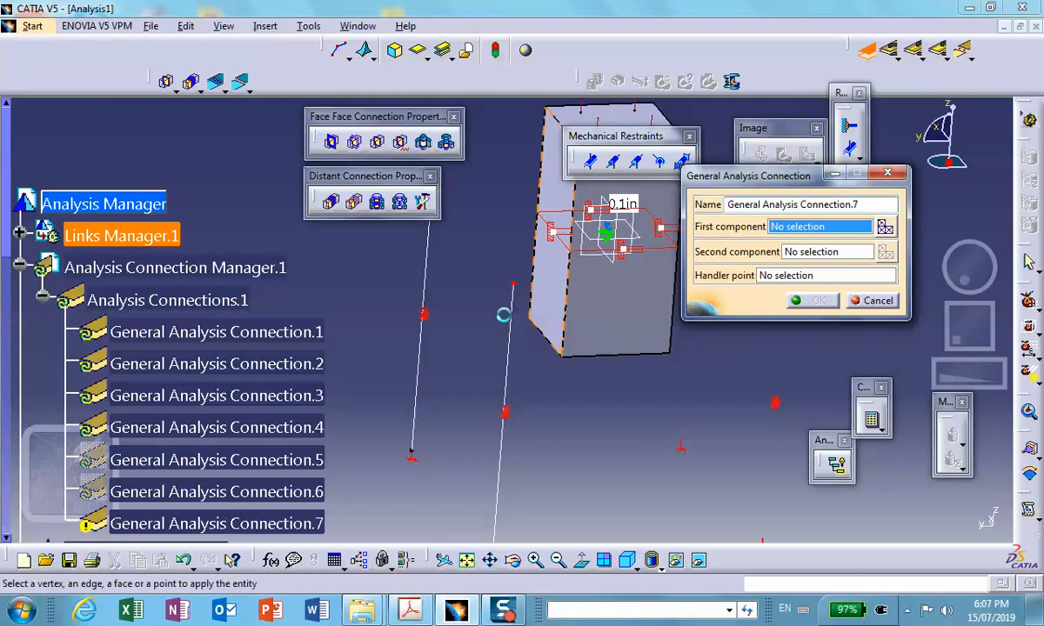
left_click(805, 253)
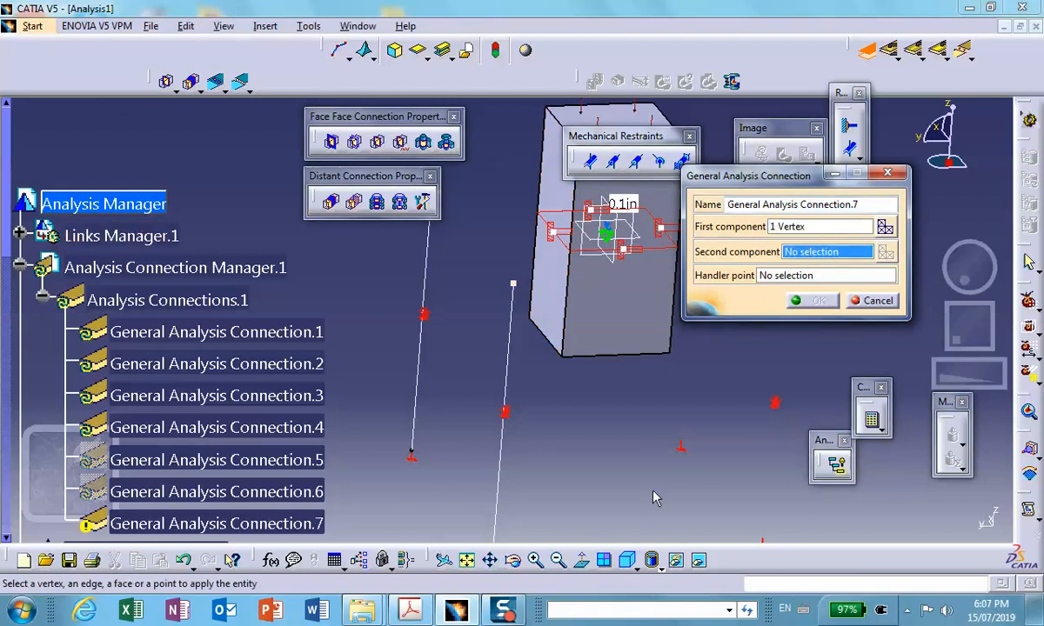
- Bring the plate back from the hidden space and hide the leg whose upper vertex is the first component
left_click(698, 560)
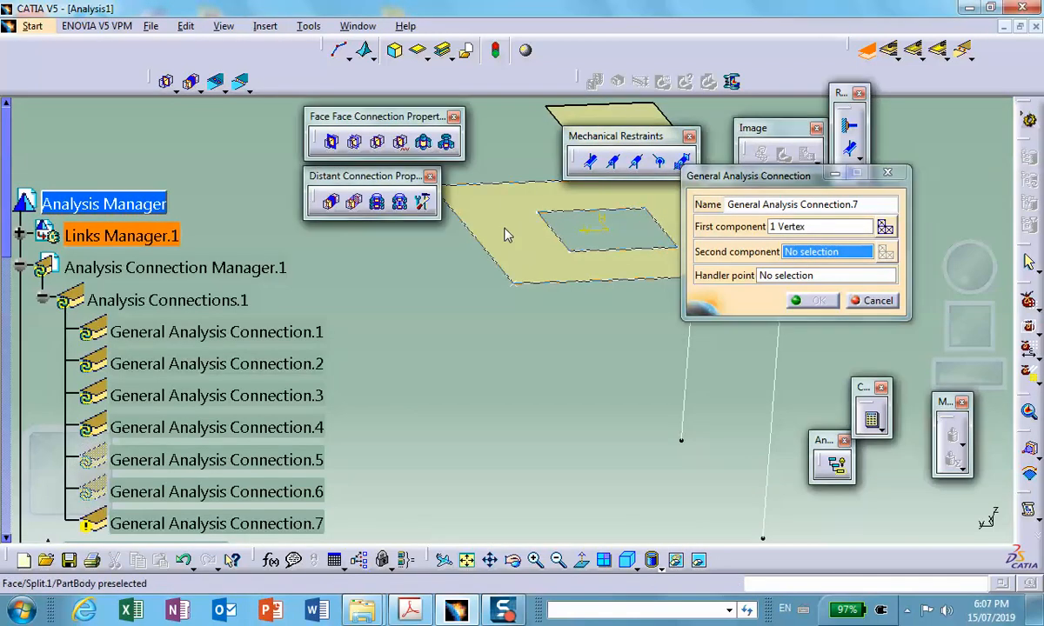
right_click(508, 232)
left_click(533, 278)
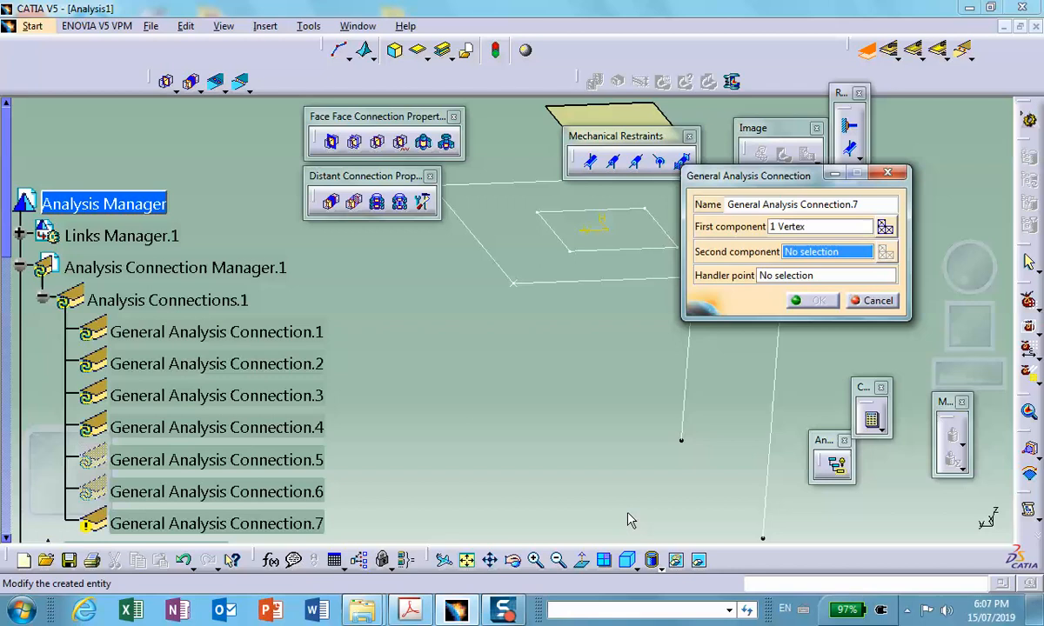
left_click(701, 561)
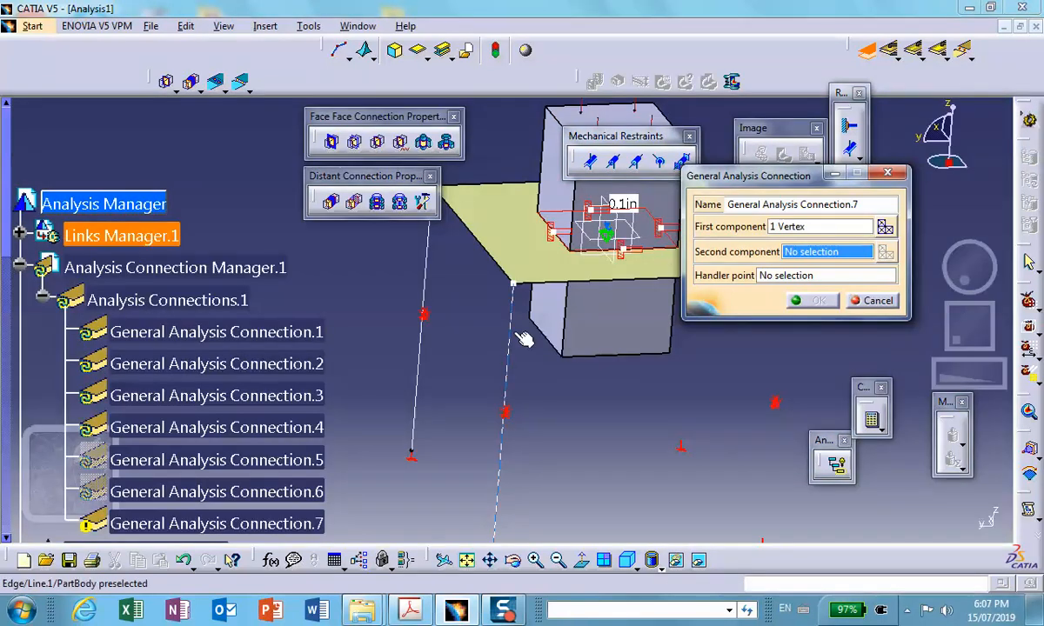
right_click(519, 336)
left_click(535, 383)
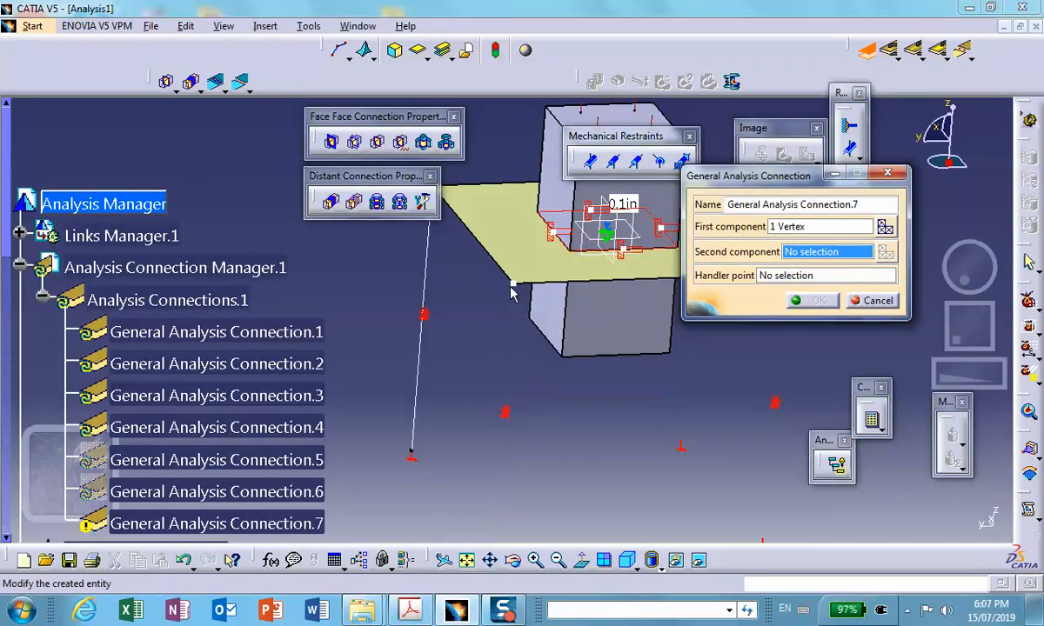
right_click(519, 289)
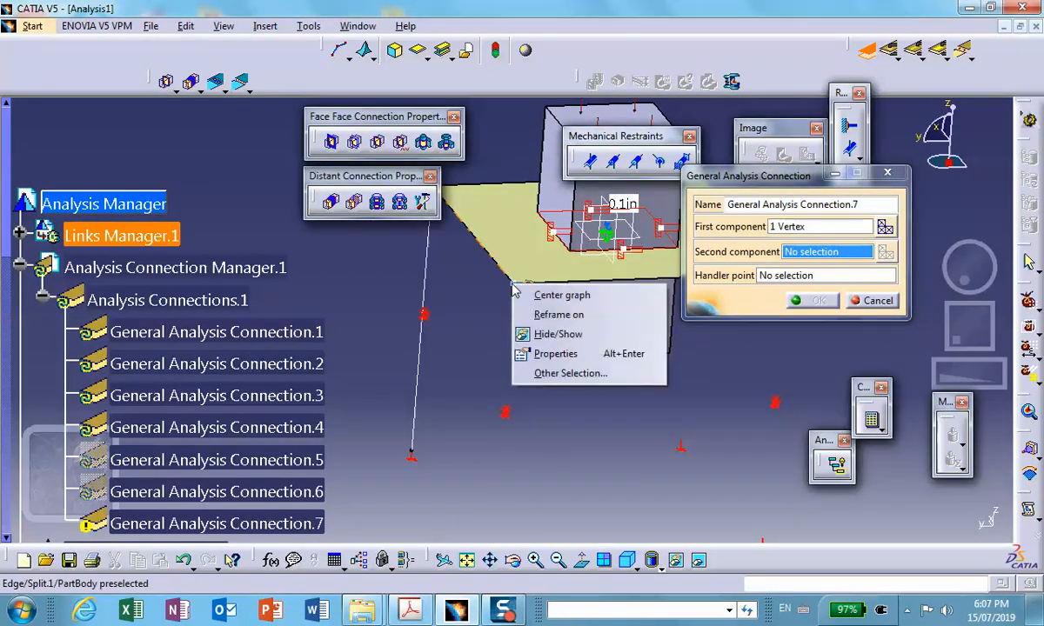
left_click(543, 335)
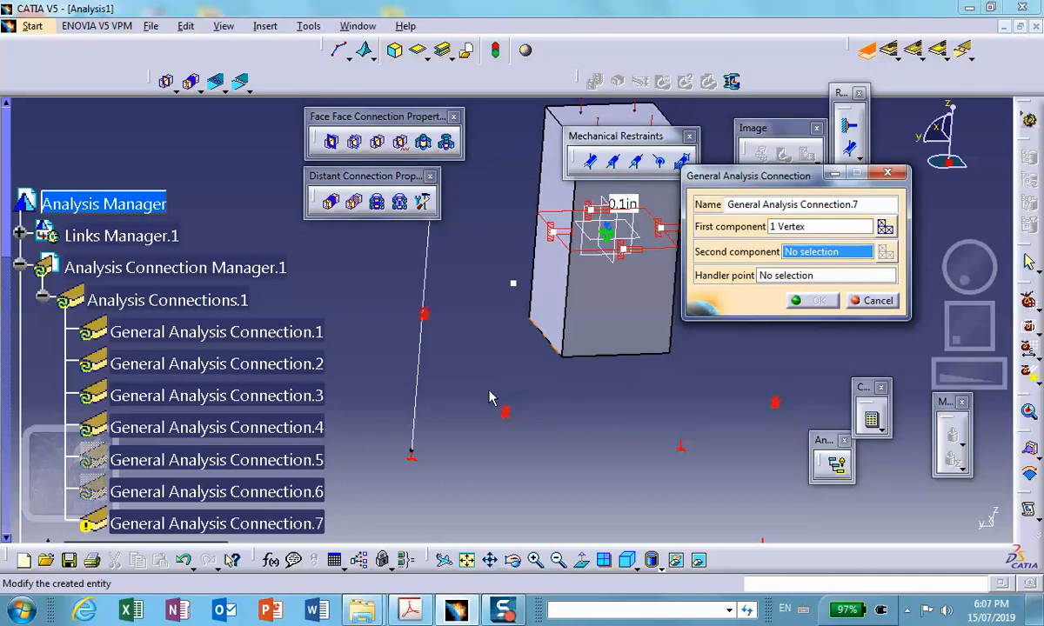
left_click(650, 560)
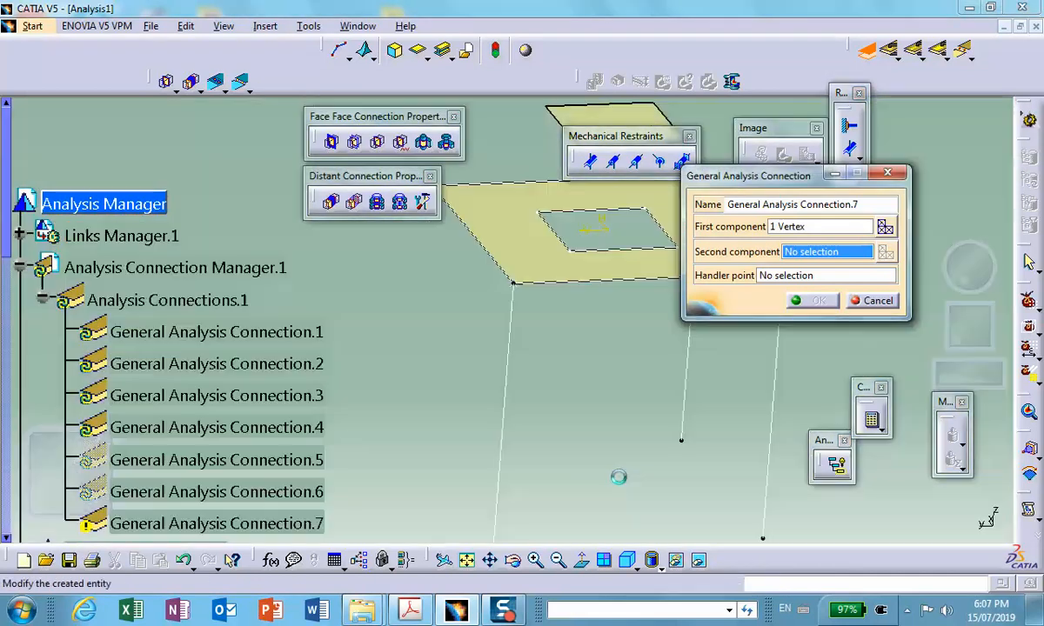
right_click(541, 181)
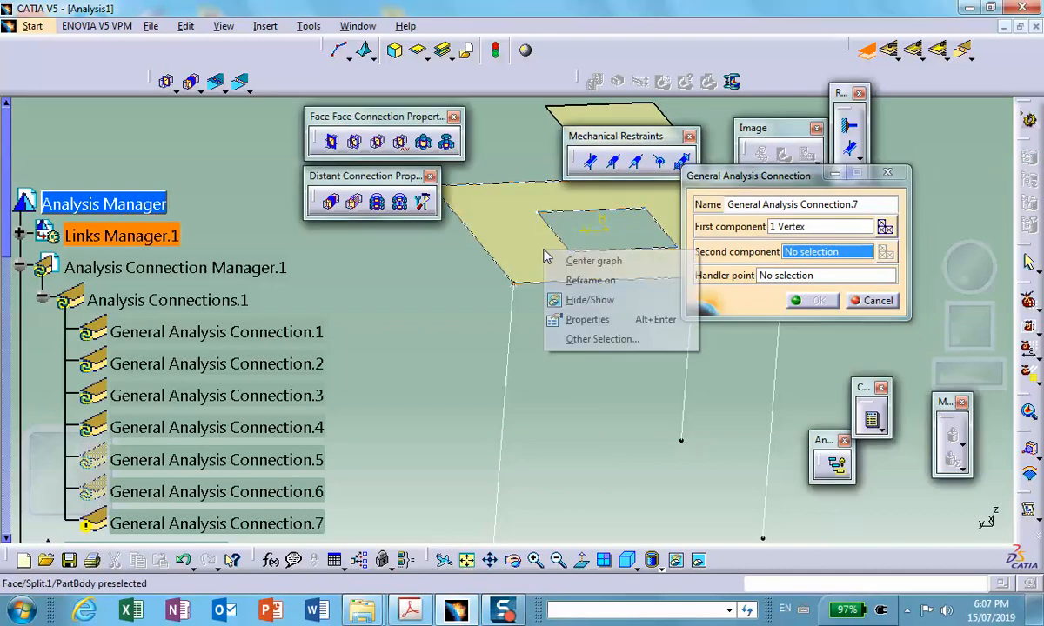
left_click(559, 298)
left_click(650, 560)
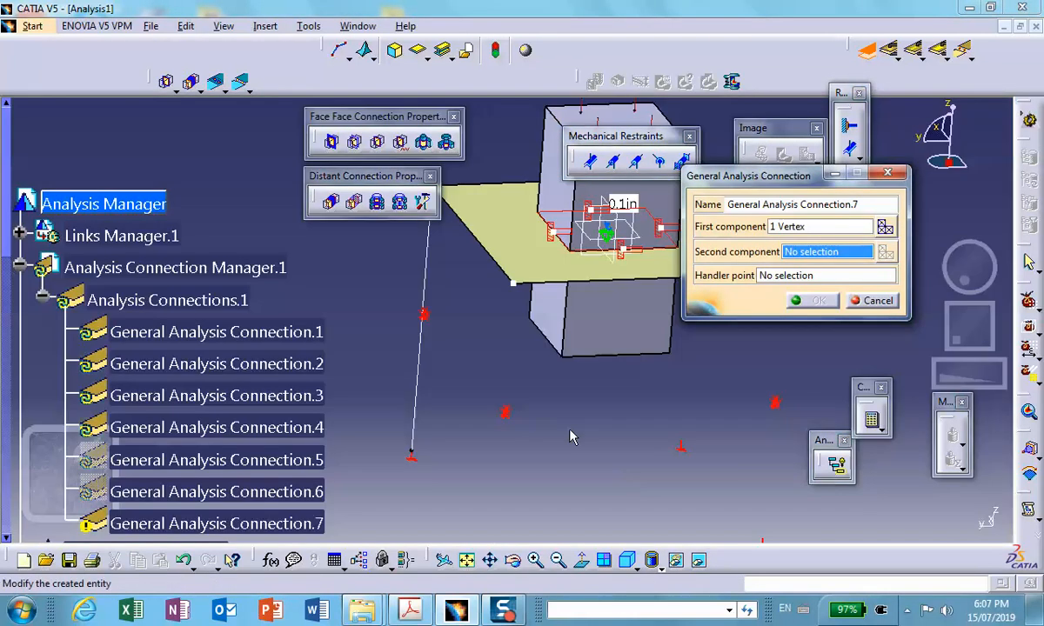
- Hide the connection symbol at the plate corner and complete the connection with the plate's corner vertex as second component
right_click(515, 285)
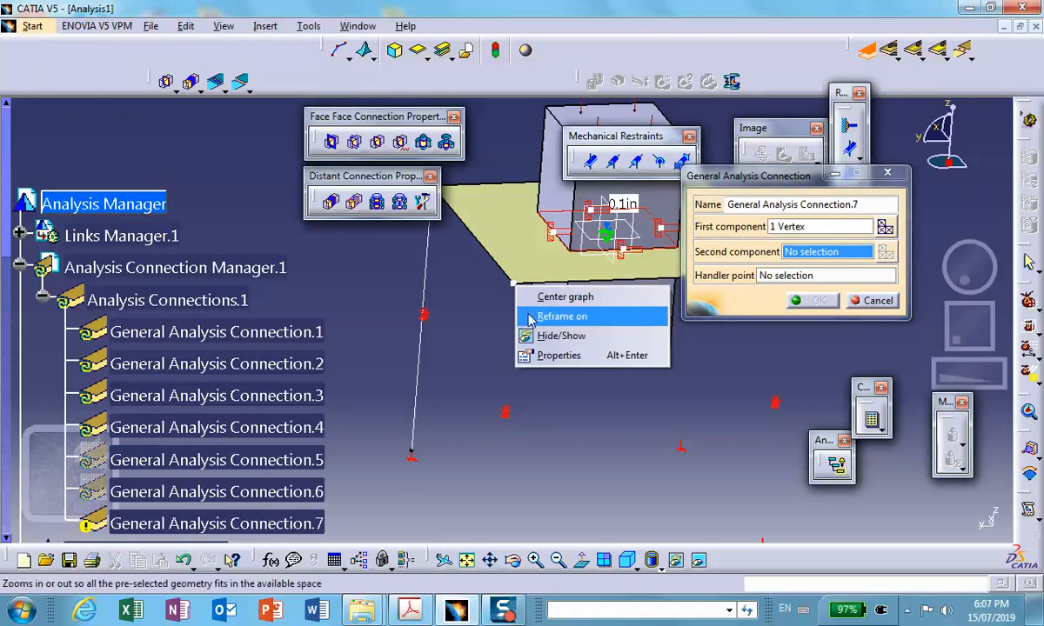
left_click(561, 336)
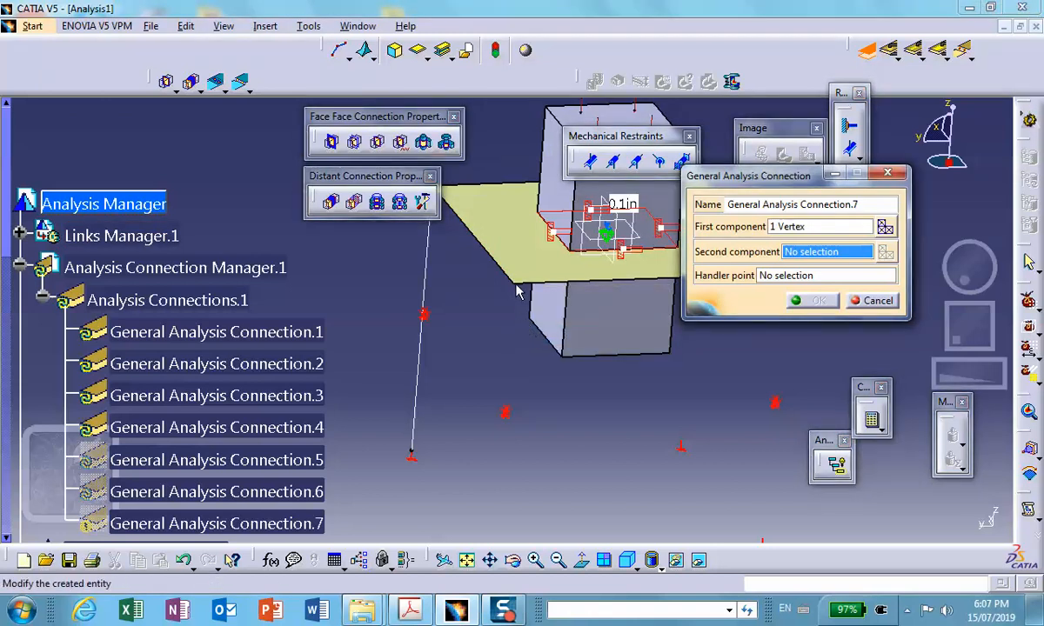
left_click(502, 278)
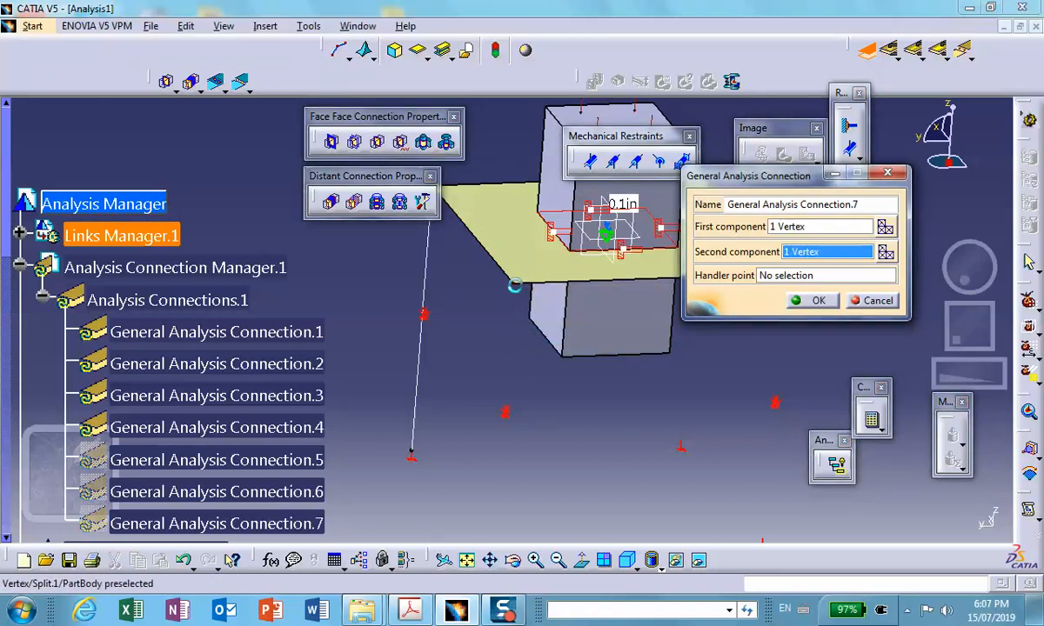
left_click(815, 302)
- Start a general analysis connection for the last remaining leg, hide the plate, and choose the leg's upper vertex as first component
middle_click_drag(467, 351, 564, 388)
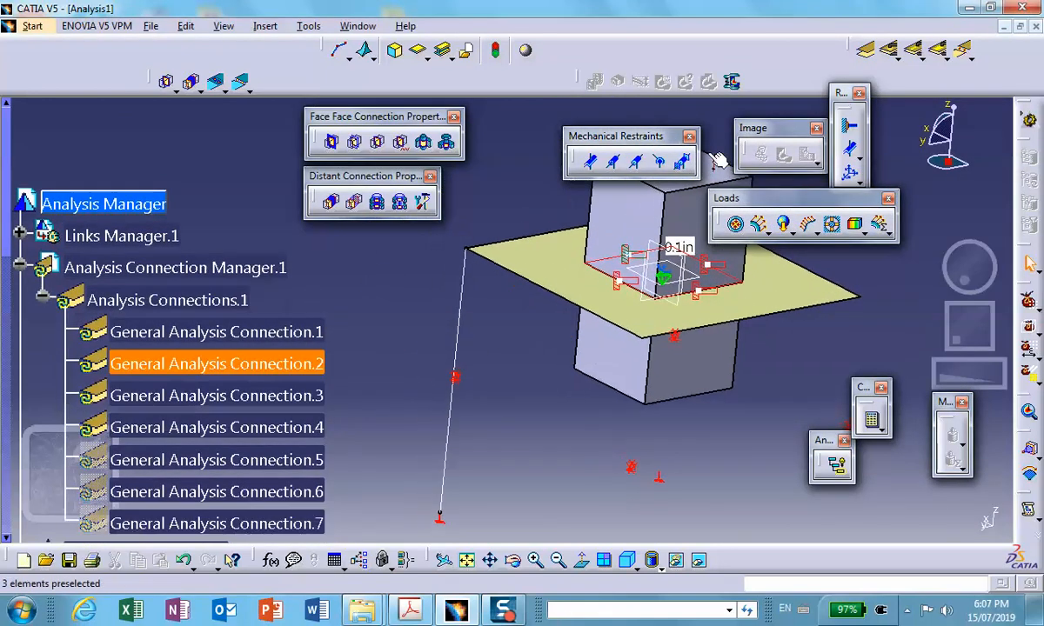
left_click(861, 50)
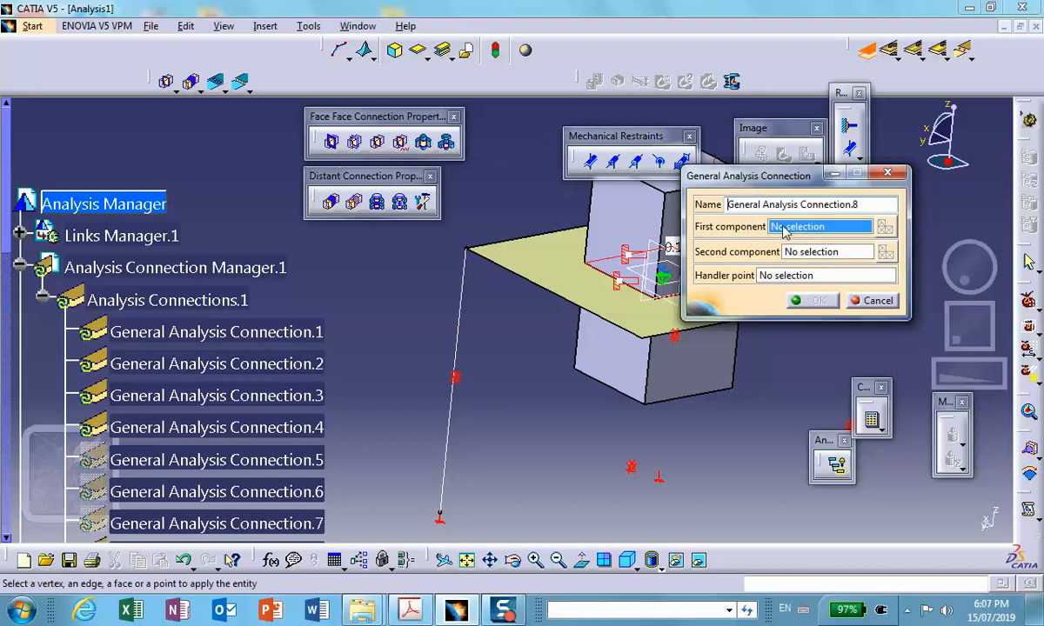
right_click(492, 263)
left_click(495, 302)
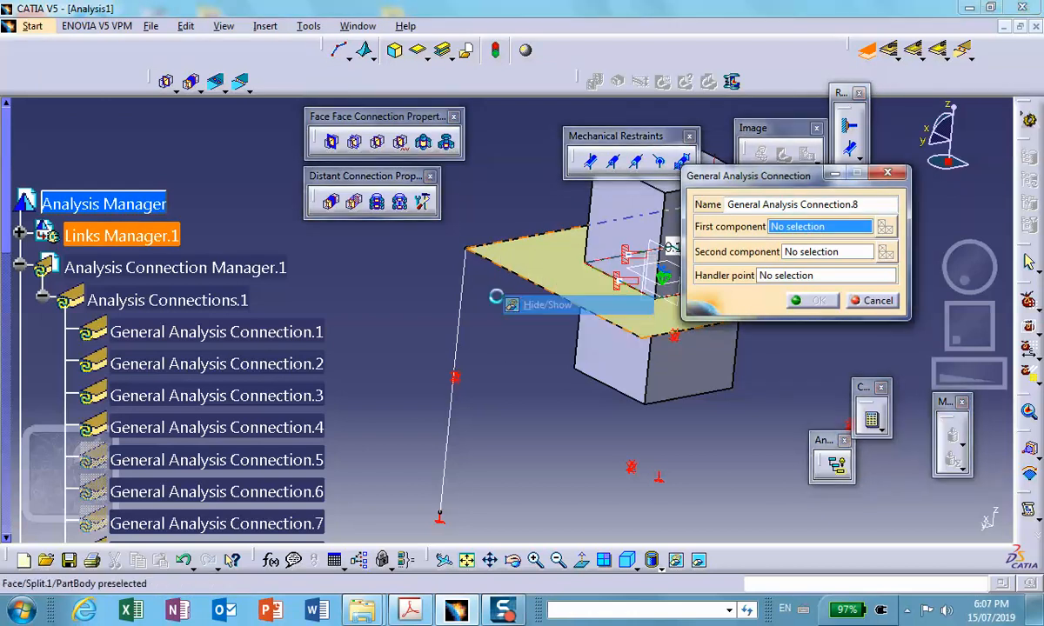
left_click(465, 249)
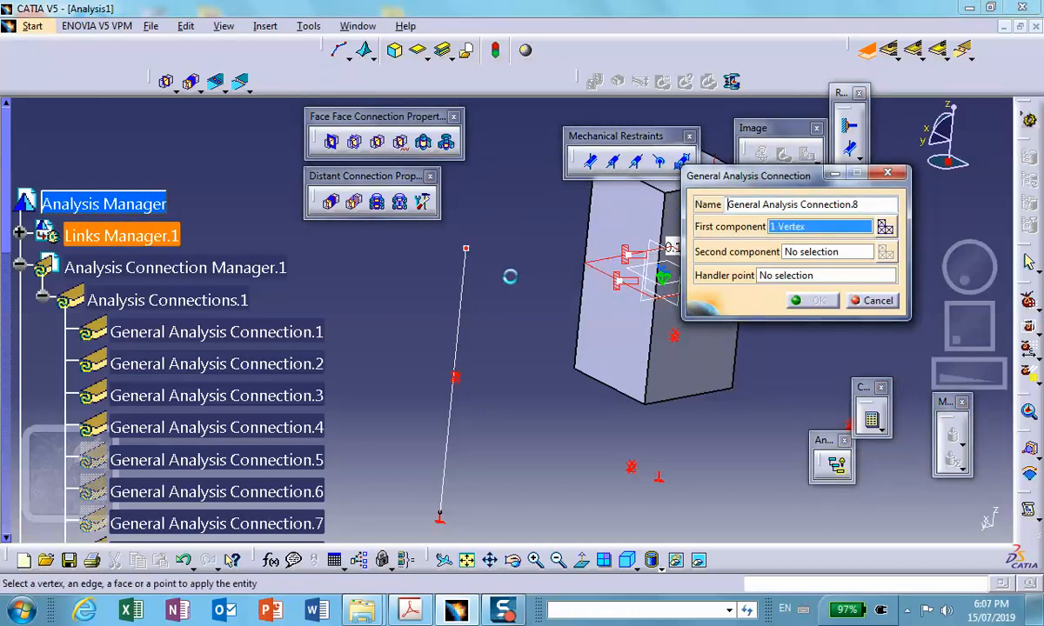
left_click(821, 253)
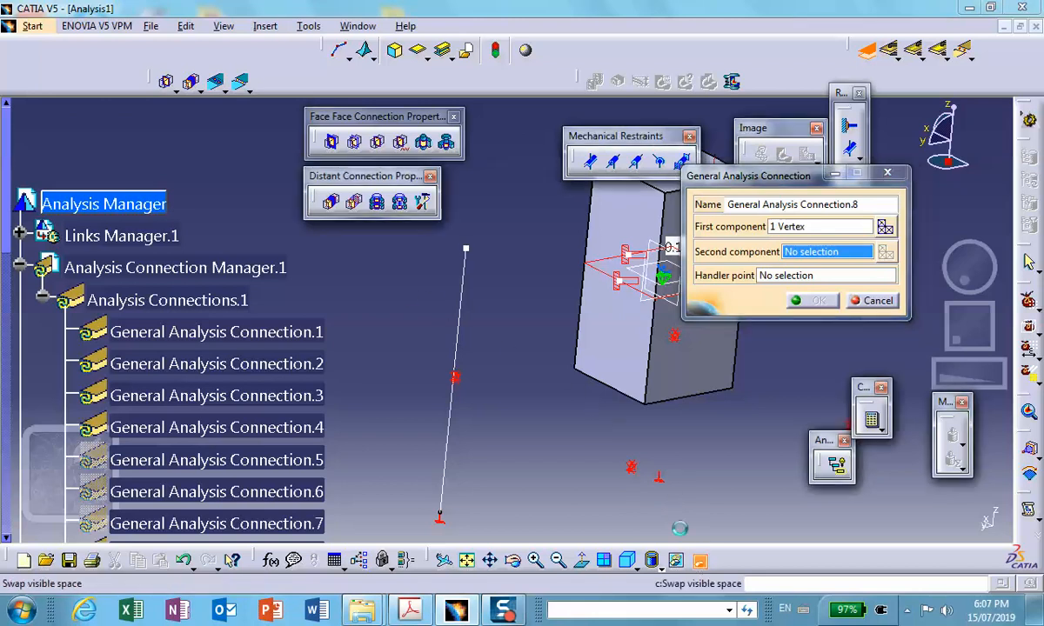
- Restore the hidden plate to the visible space while the last leg's connection definition stays open
left_click(650, 560)
right_click(530, 248)
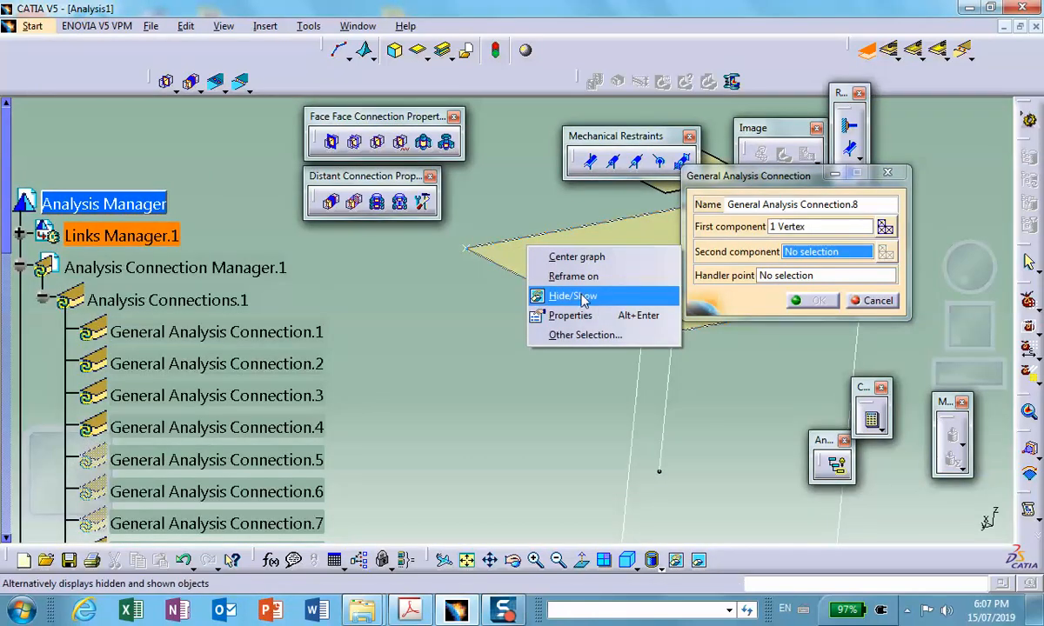
left_click(581, 297)
left_click(650, 560)
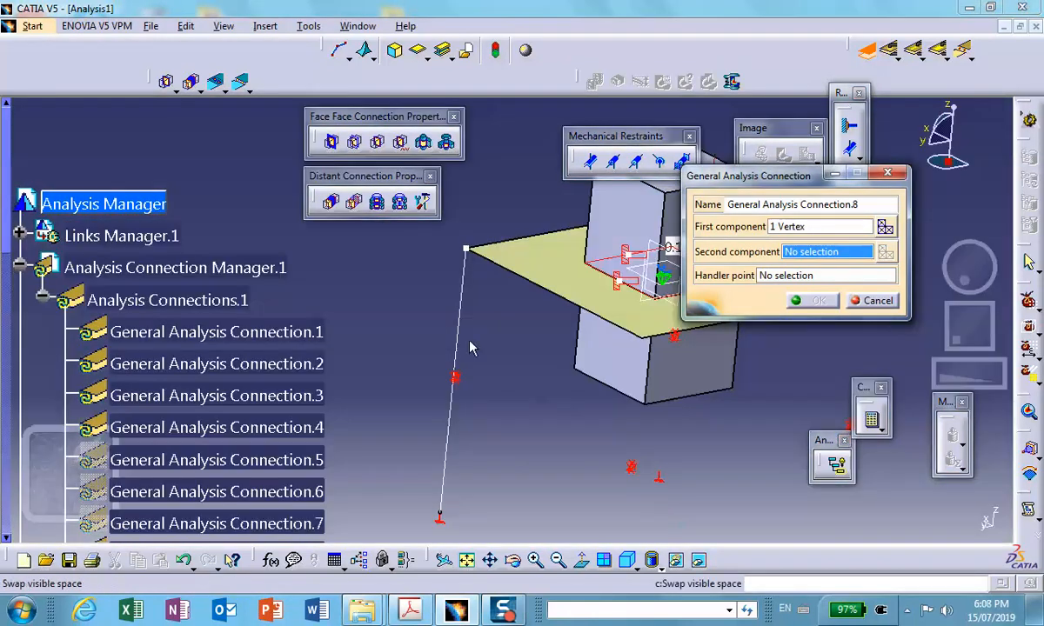
- Hide the last leg and its connection symbol, and complete the connection with the matching plate corner vertex as second component
right_click(461, 296)
left_click(508, 365)
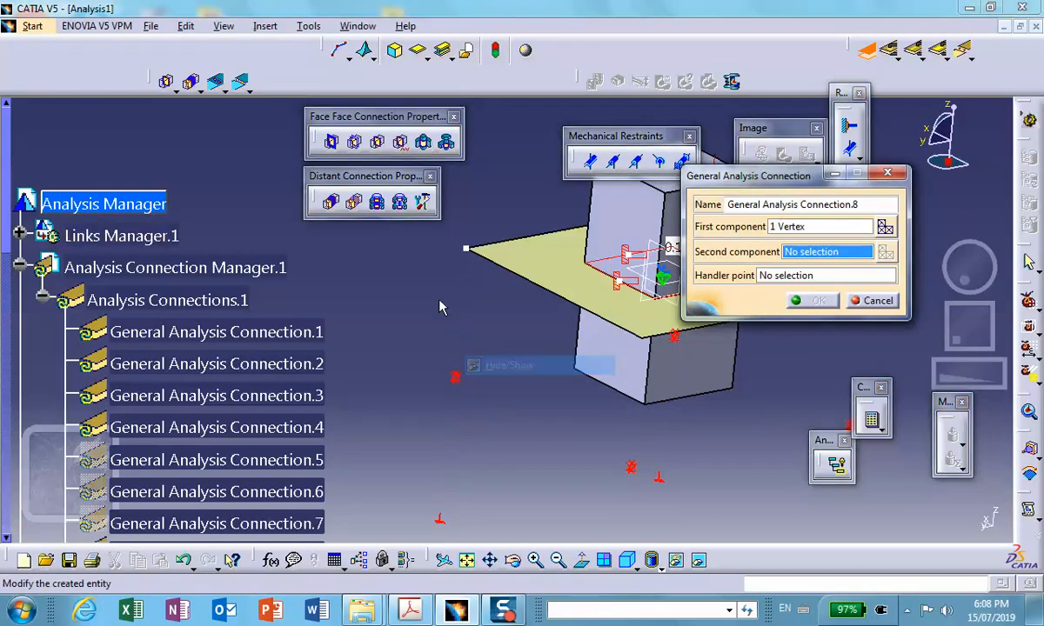
right_click(466, 246)
left_click(487, 294)
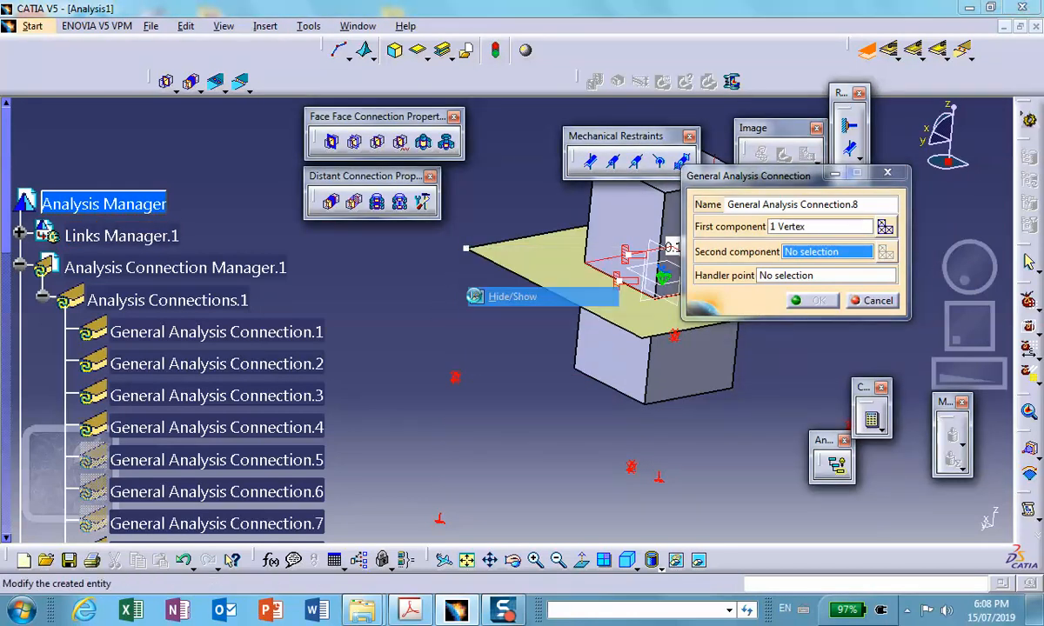
left_click(467, 249)
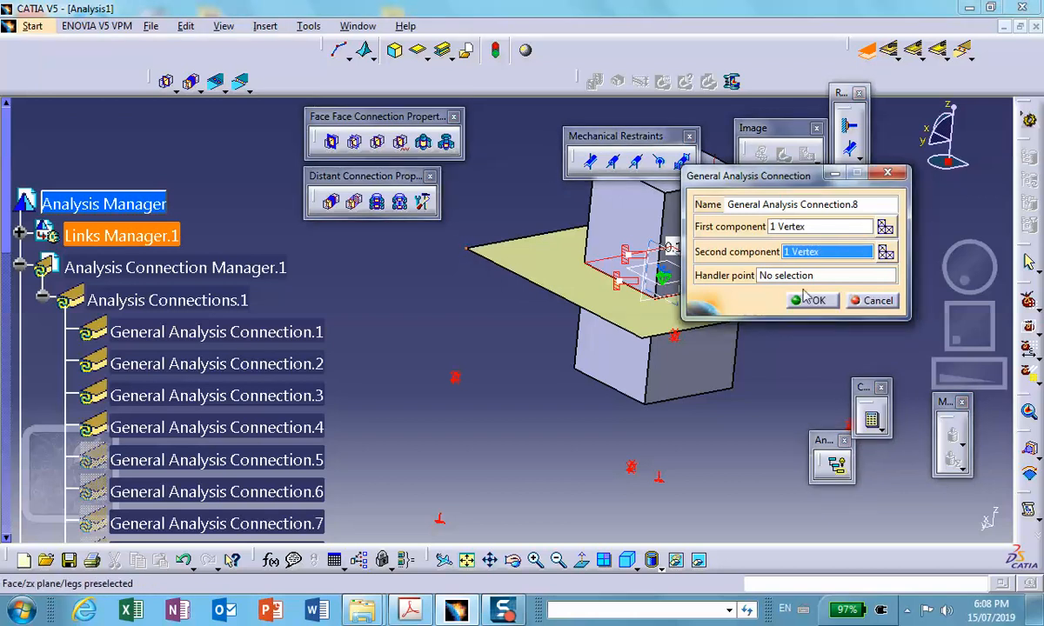
left_click(815, 301)
- Create a rigid connection property supported by General Analysis Connection.5
scroll(235, 261, "down", 2)
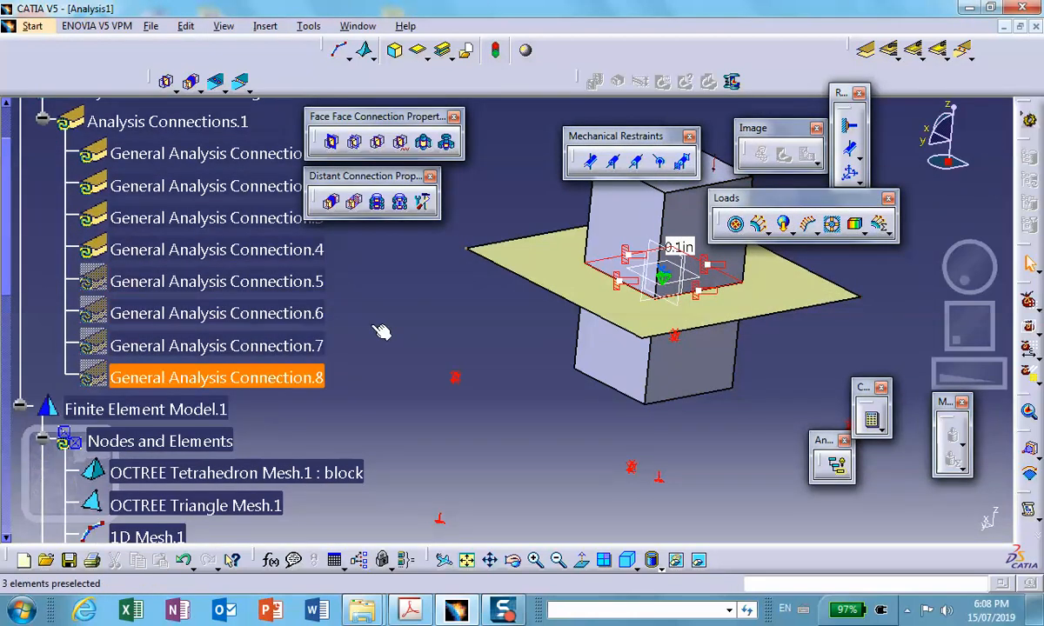
left_click_drag(425, 175, 455, 182)
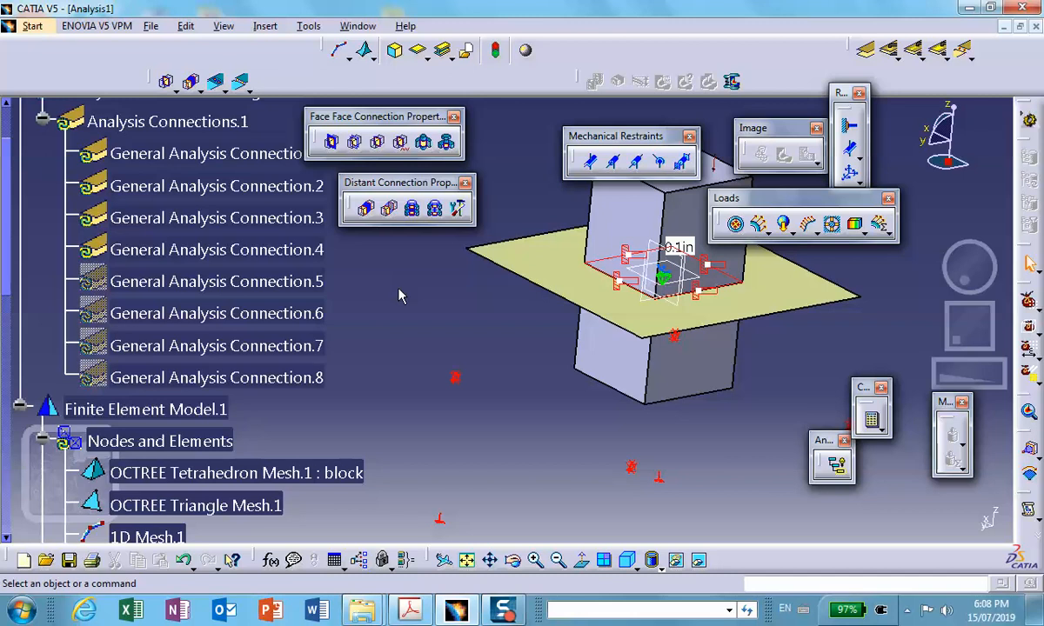
left_click(364, 208)
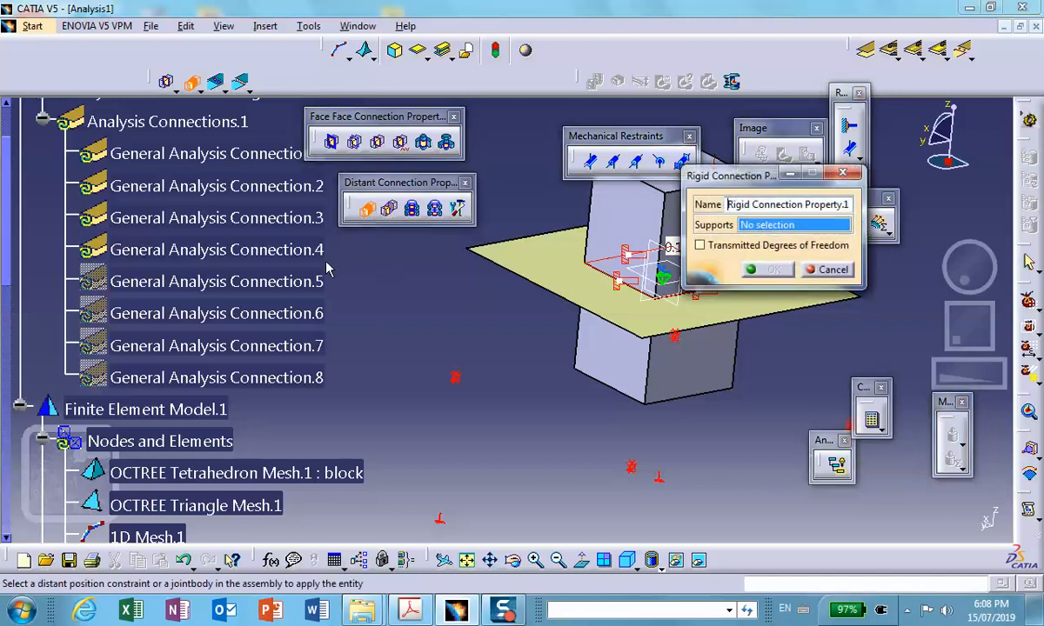
left_click(309, 280)
left_click(767, 271)
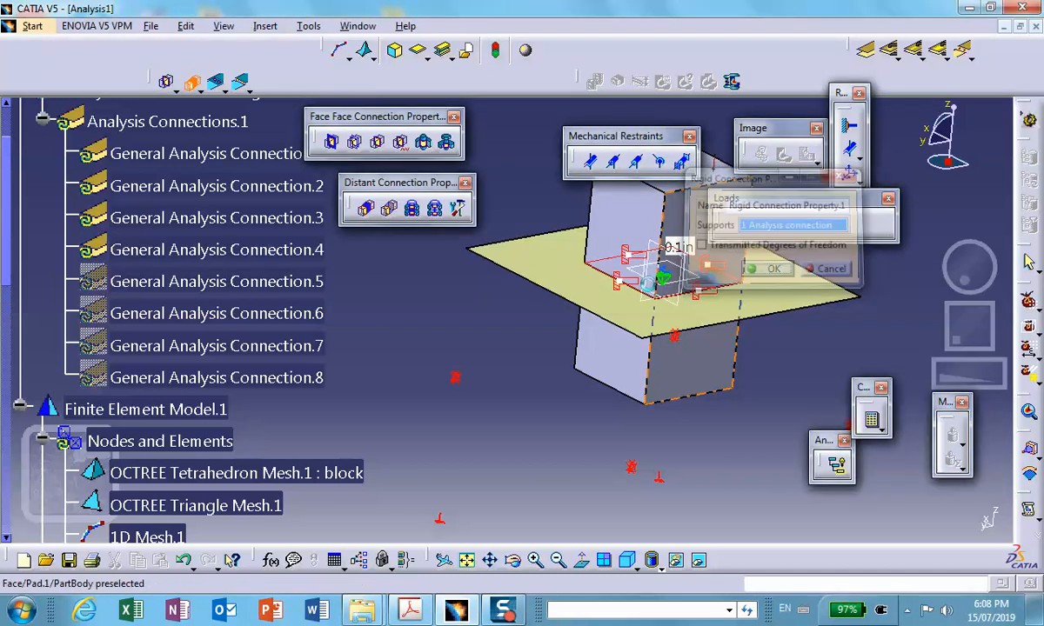
- Create separate rigid connection properties supported by General Analysis Connection.6, General Analysis Connection.7 and General Analysis Connection.8
left_click(365, 208)
left_click(317, 316)
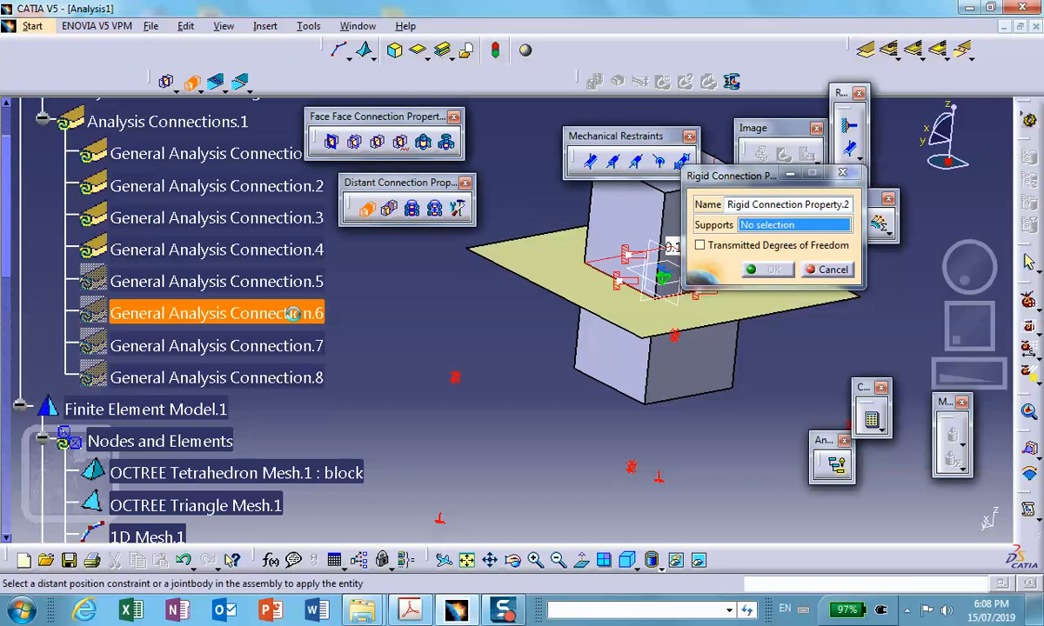
left_click(770, 270)
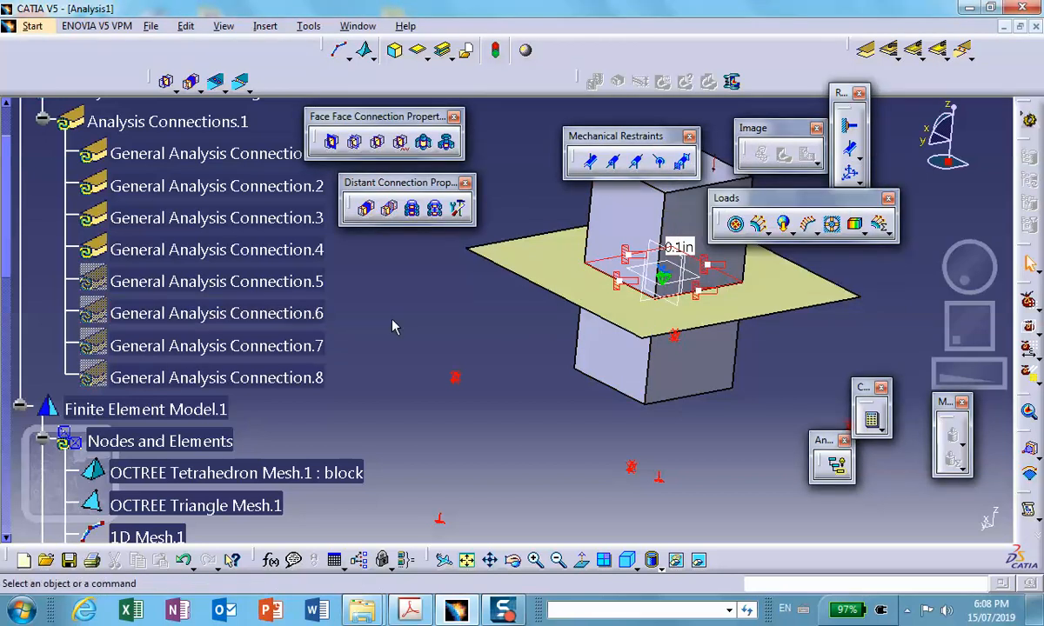
left_click(364, 207)
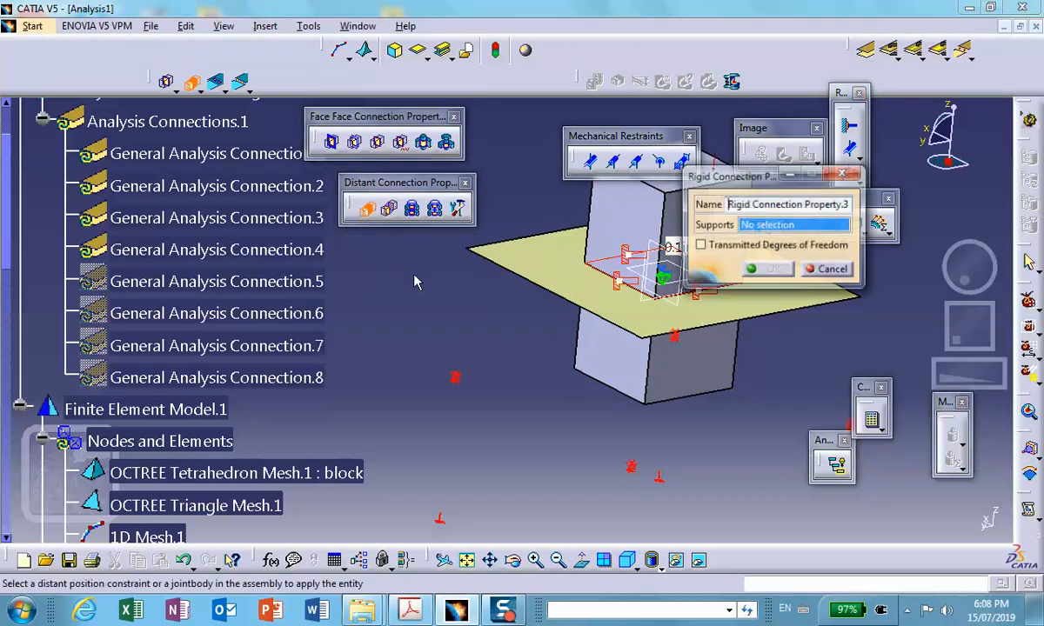
left_click(313, 345)
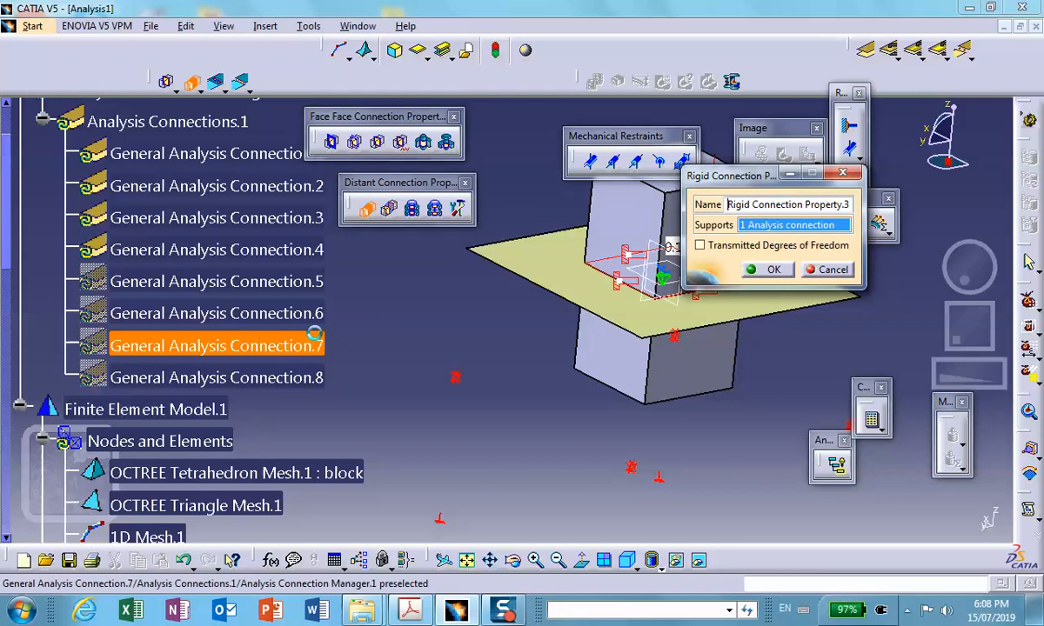
left_click(765, 271)
left_click(366, 210)
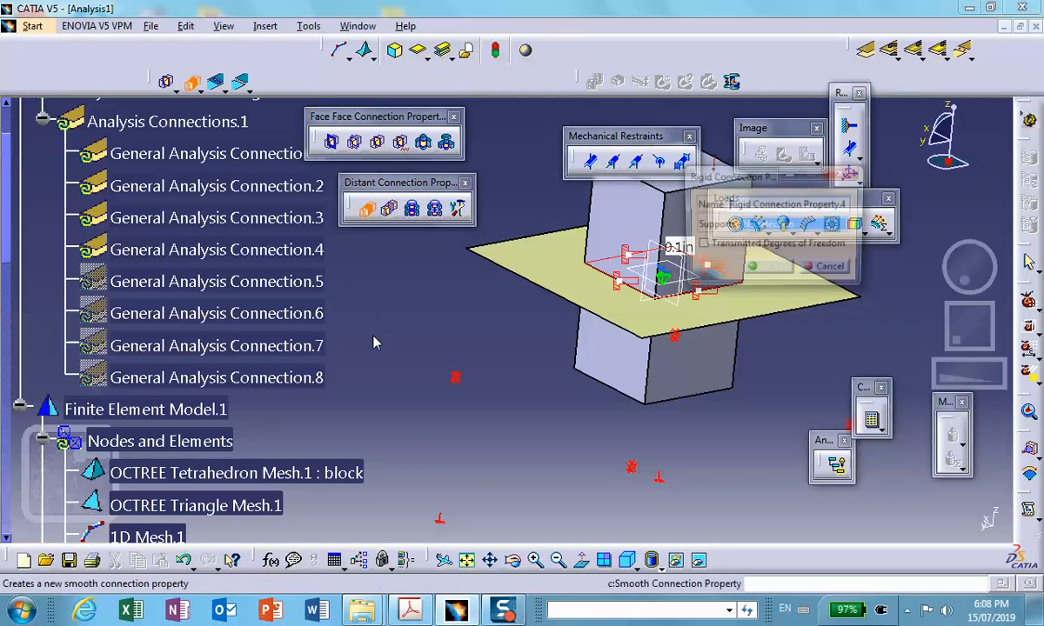
left_click(320, 378)
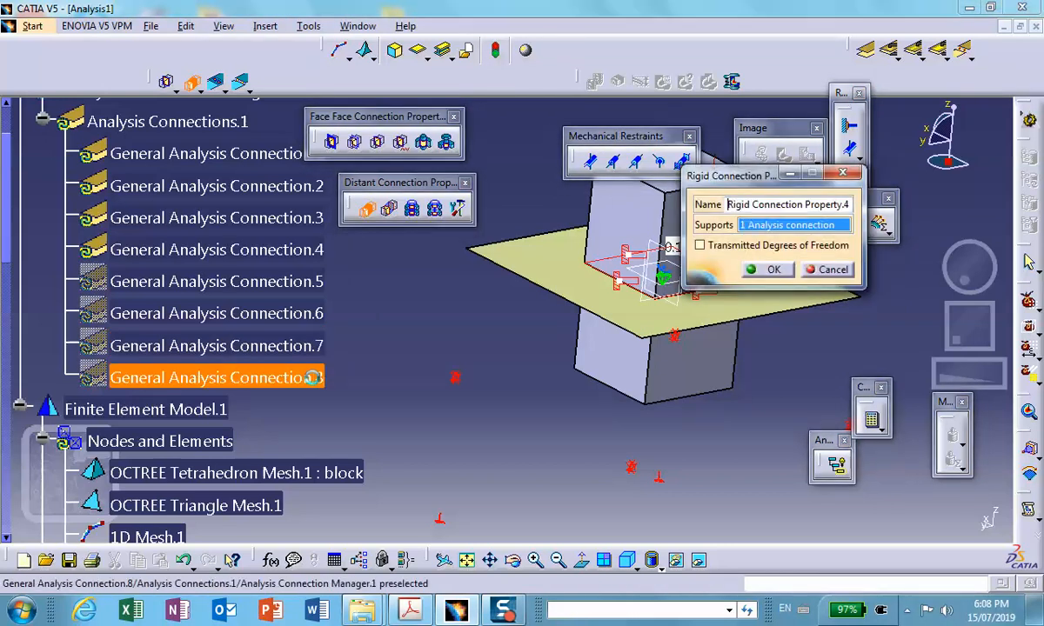
left_click(774, 270)
- Restore all four hidden table legs to the visible space
middle_click_drag(477, 319, 474, 383)
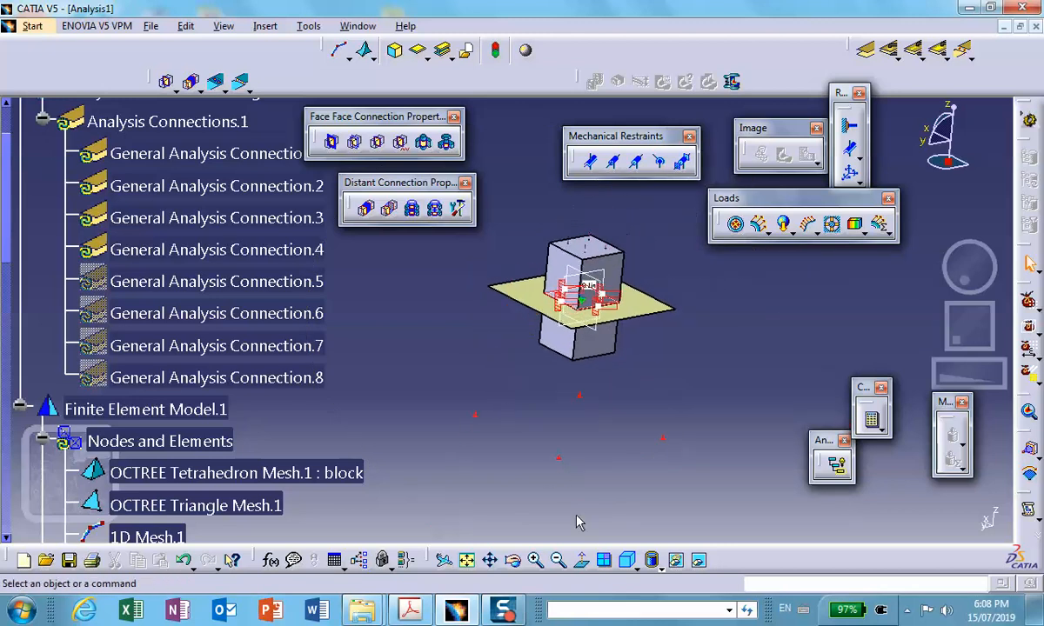
left_click(650, 560)
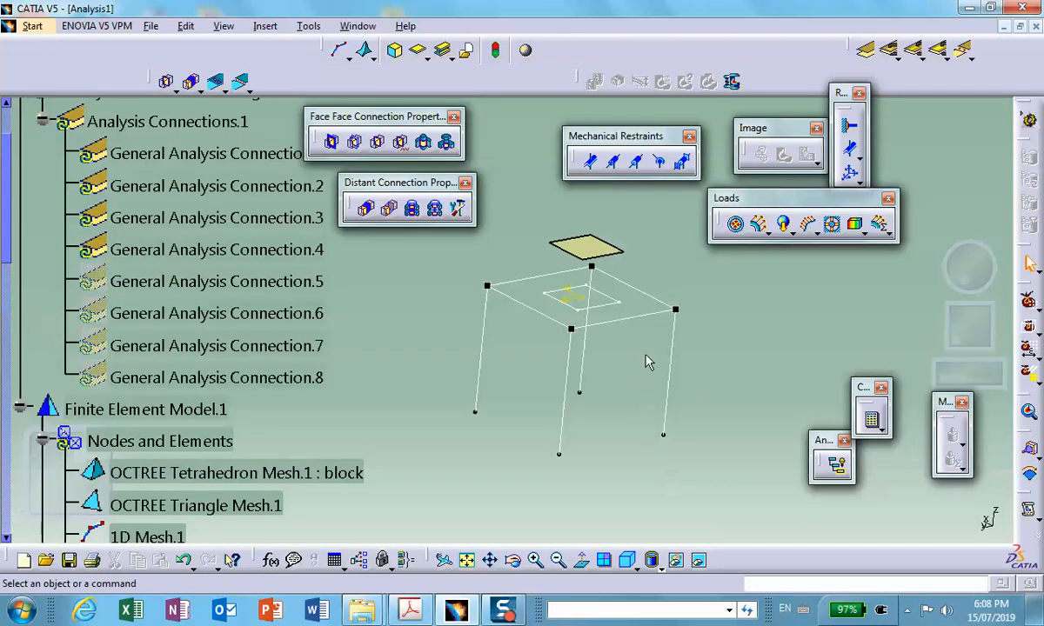
right_click(681, 350)
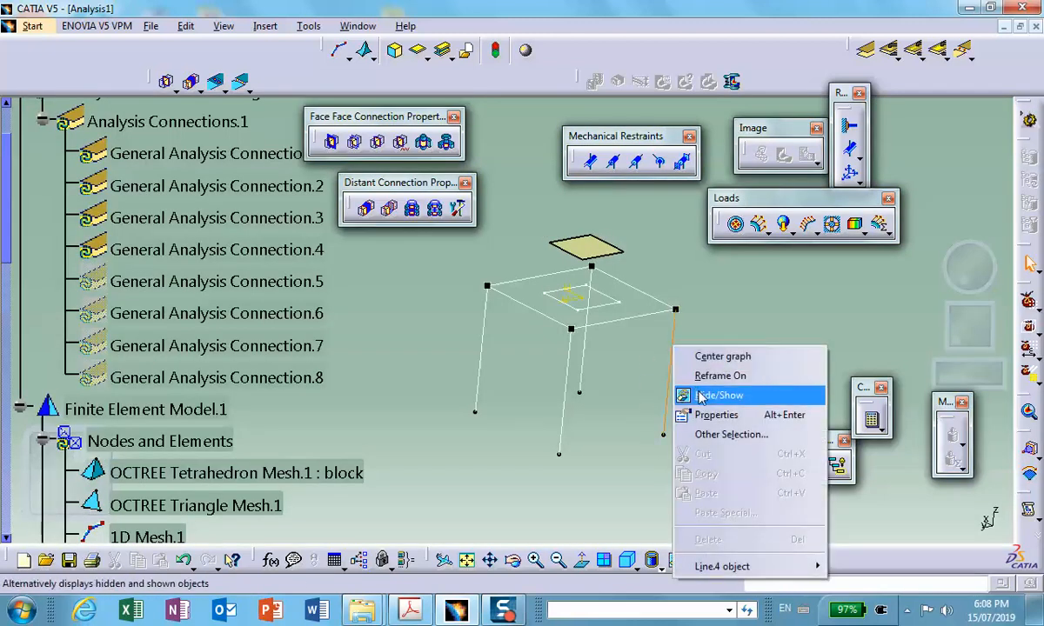
left_click(657, 375)
right_click(566, 393)
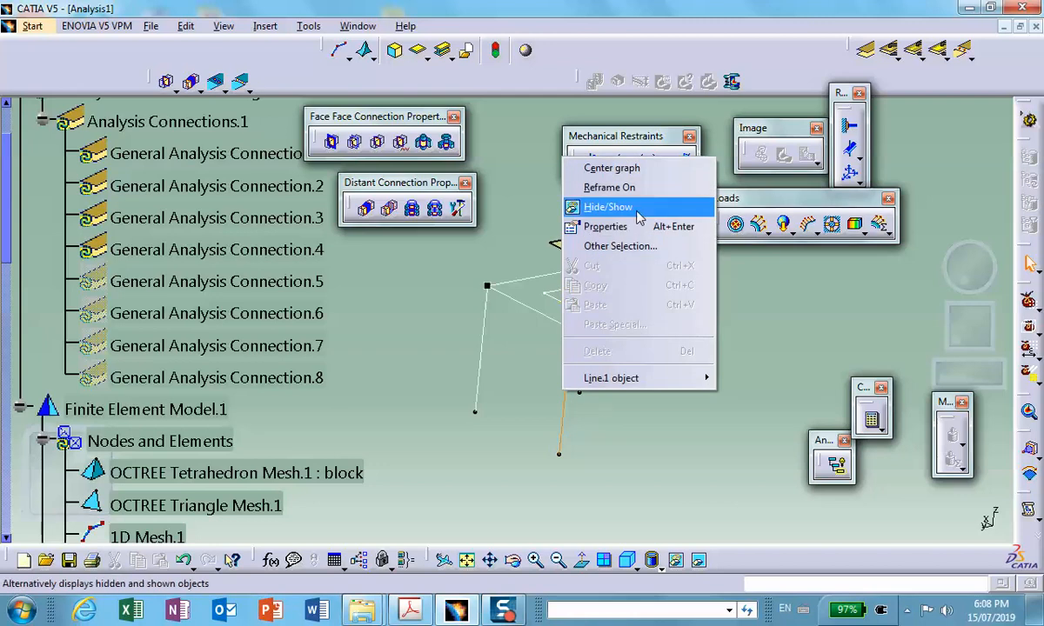
left_click(587, 209)
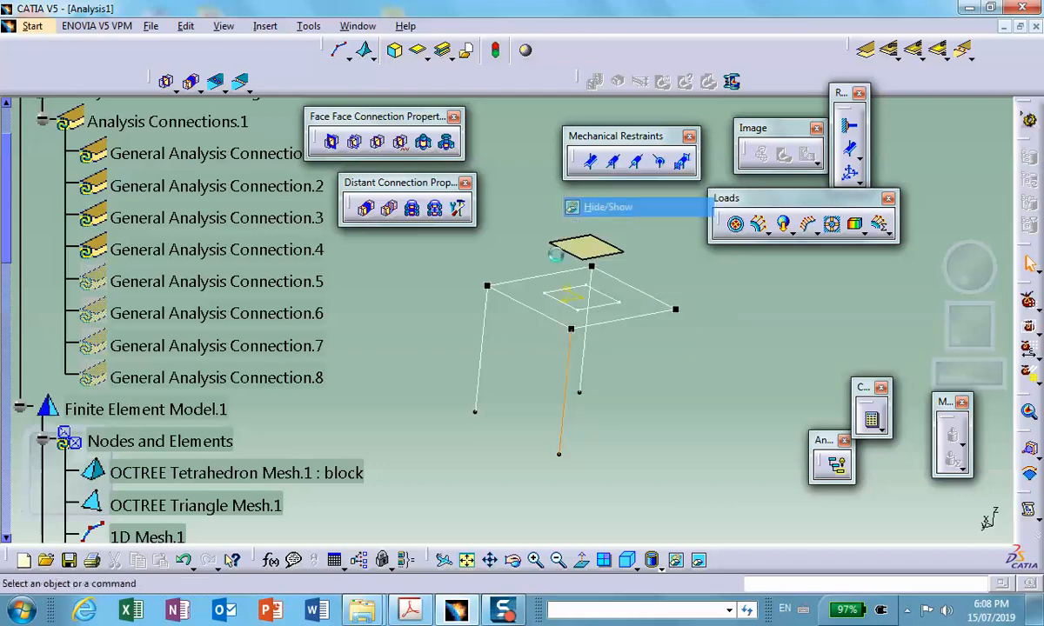
right_click(484, 331)
left_click(520, 381)
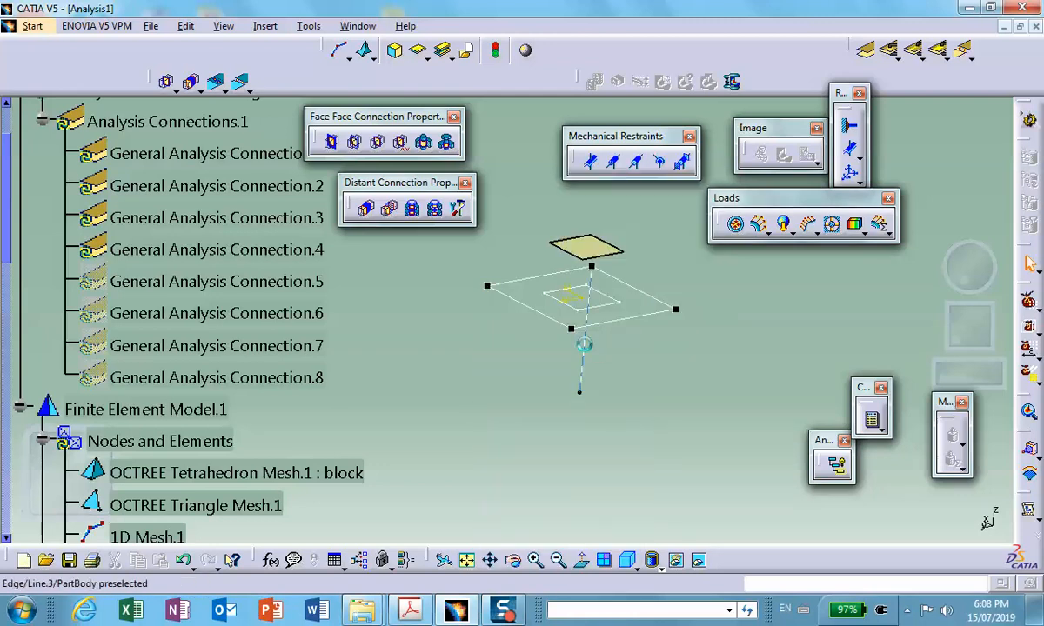
right_click(584, 348)
left_click(628, 395)
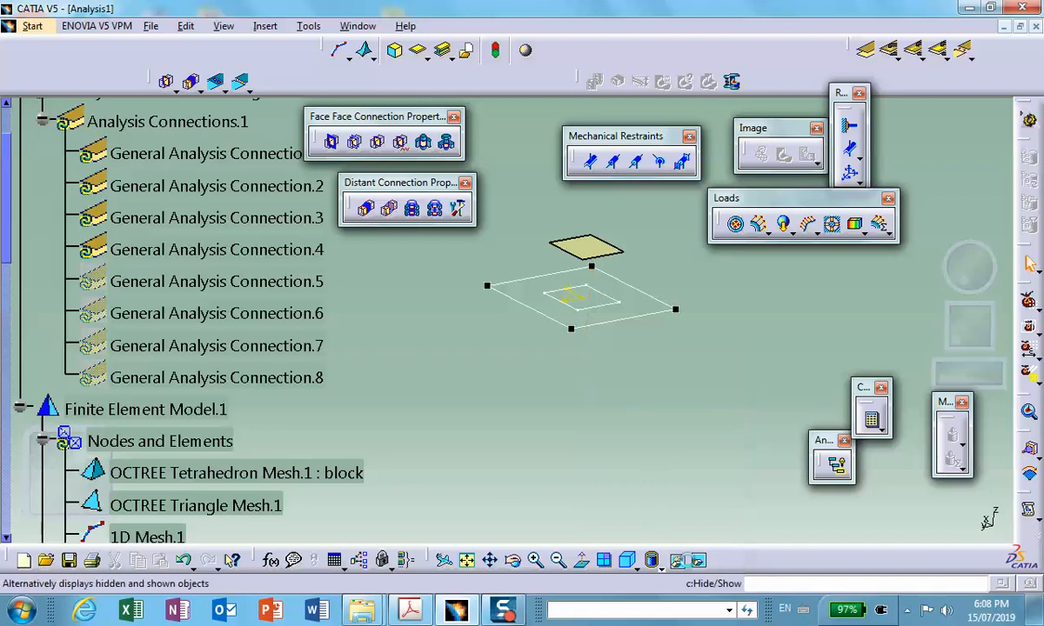
left_click(651, 560)
middle_click_drag(439, 333, 425, 355)
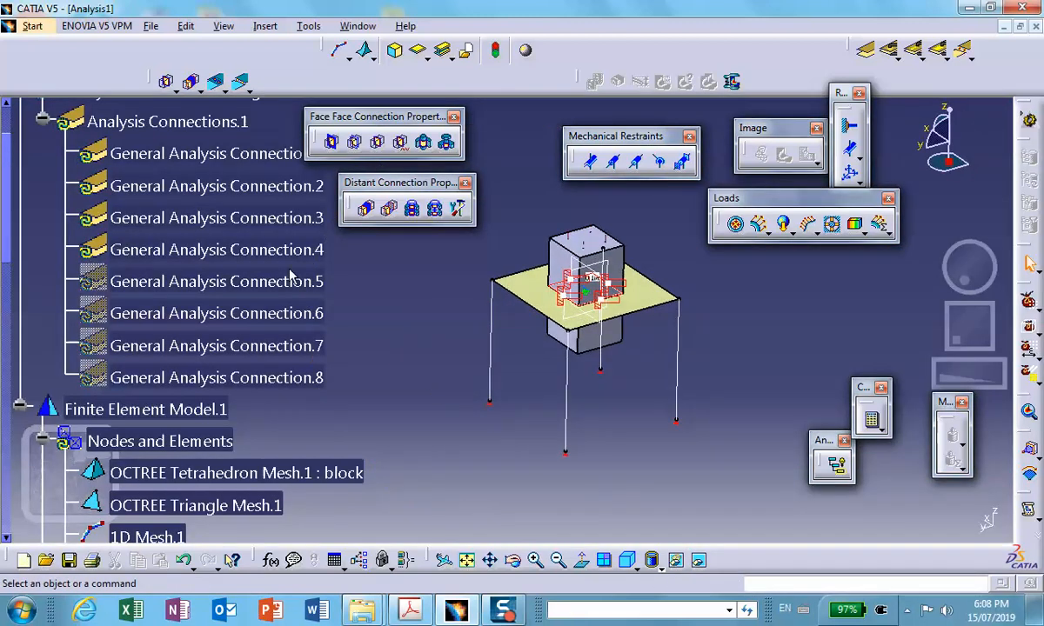
- Save the new analysis as Analysis1.CATAnalysis in the Hybrid_Assembly_Table_No_Symmetrey folder through save management, together with the modified part files
left_click(152, 26)
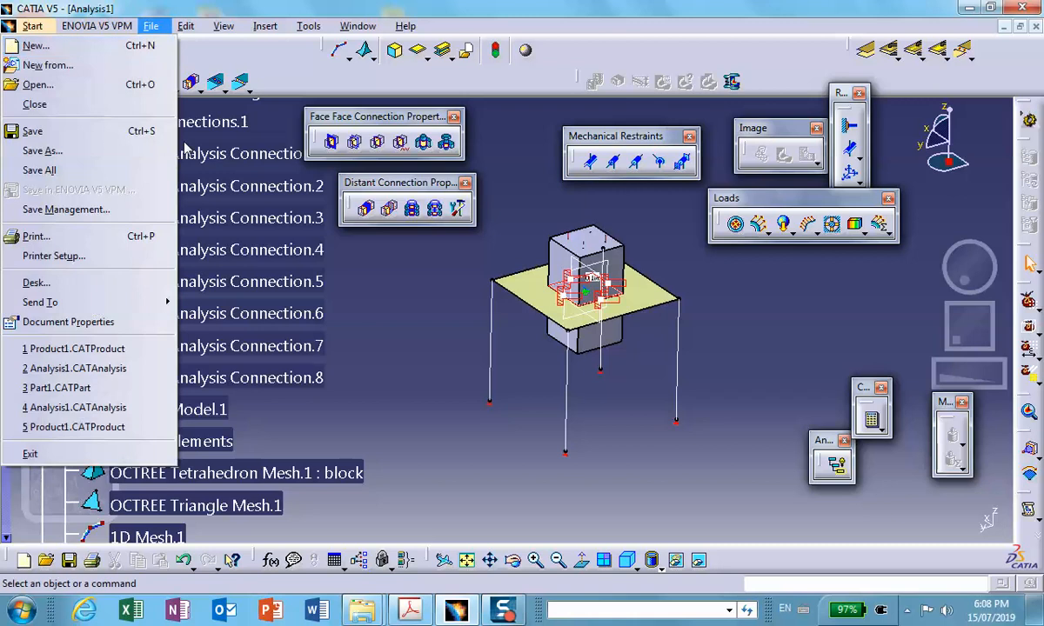
left_click(122, 202)
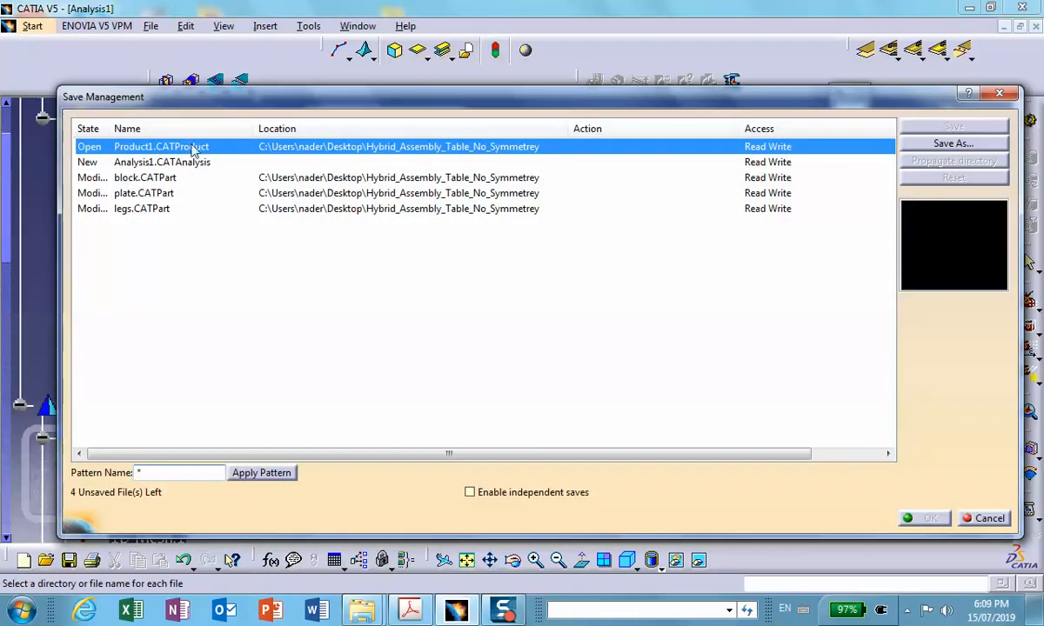
left_click(404, 165)
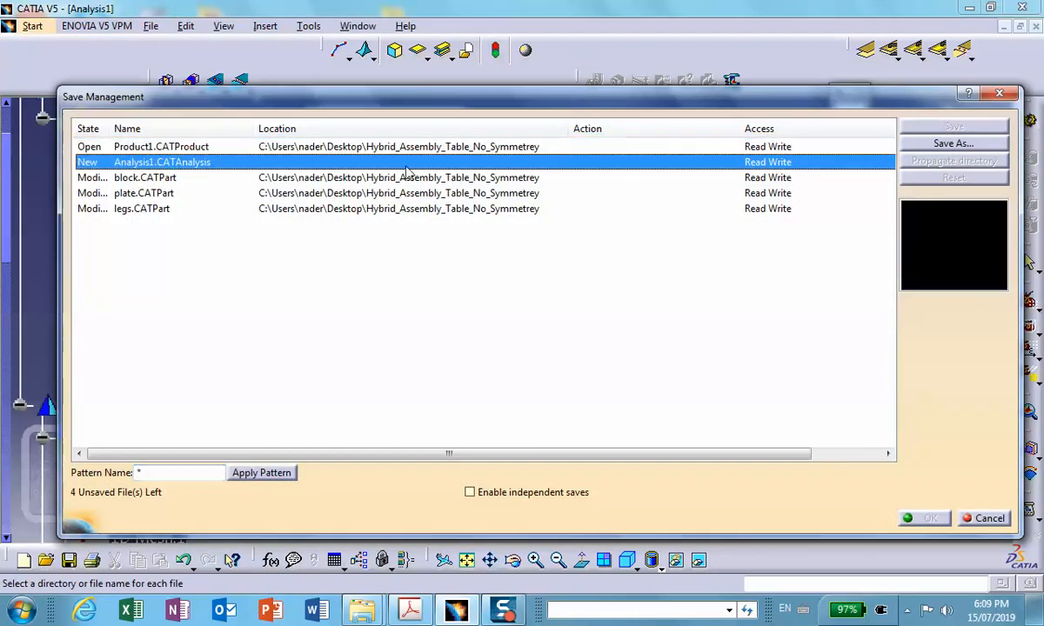
left_click(951, 143)
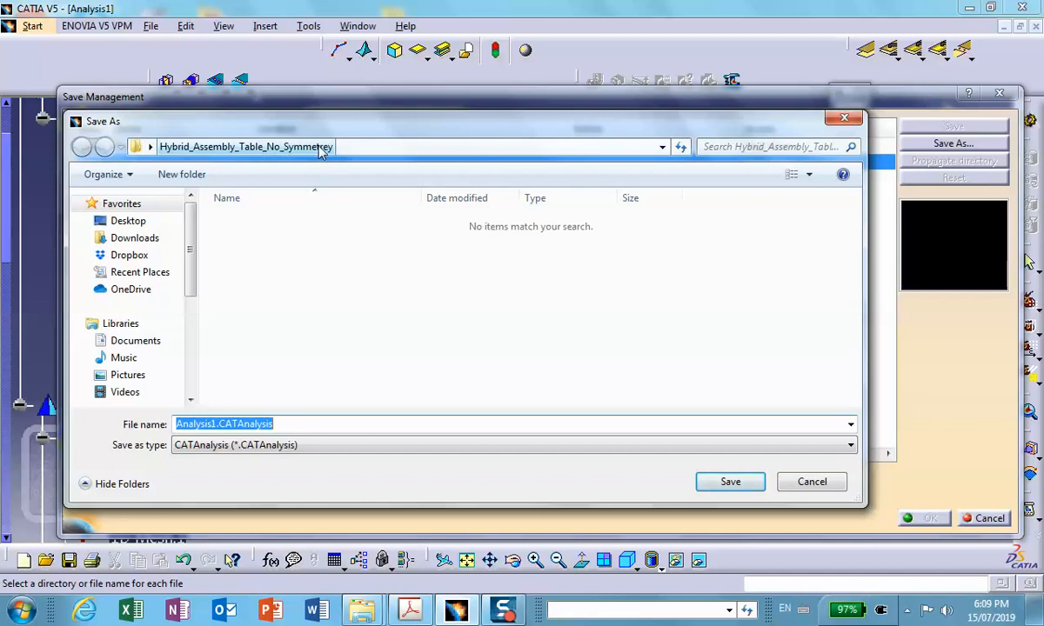
left_click(729, 483)
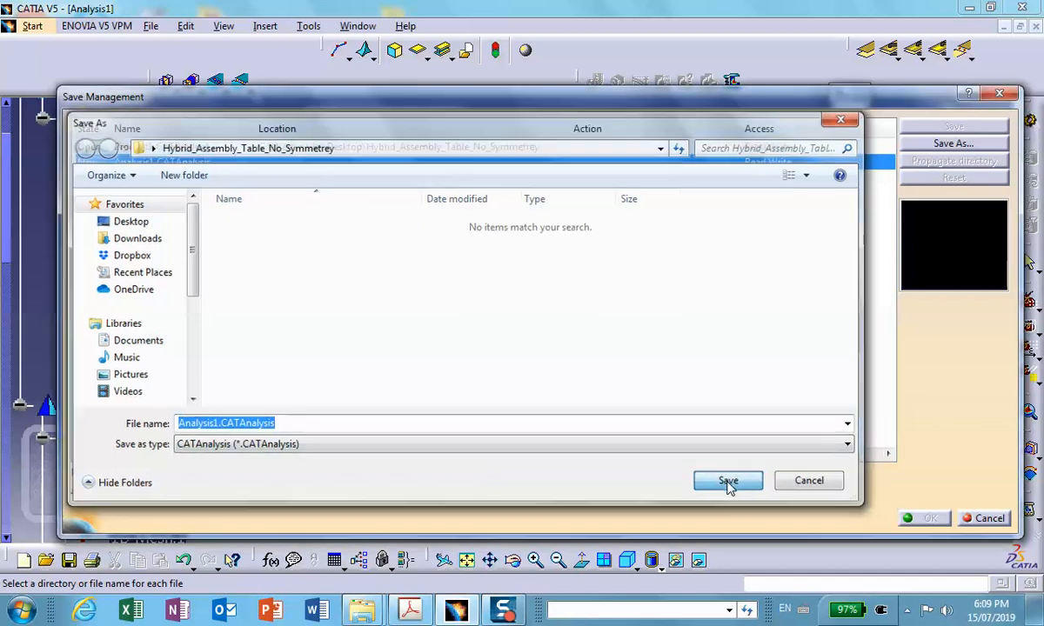
left_click(923, 518)
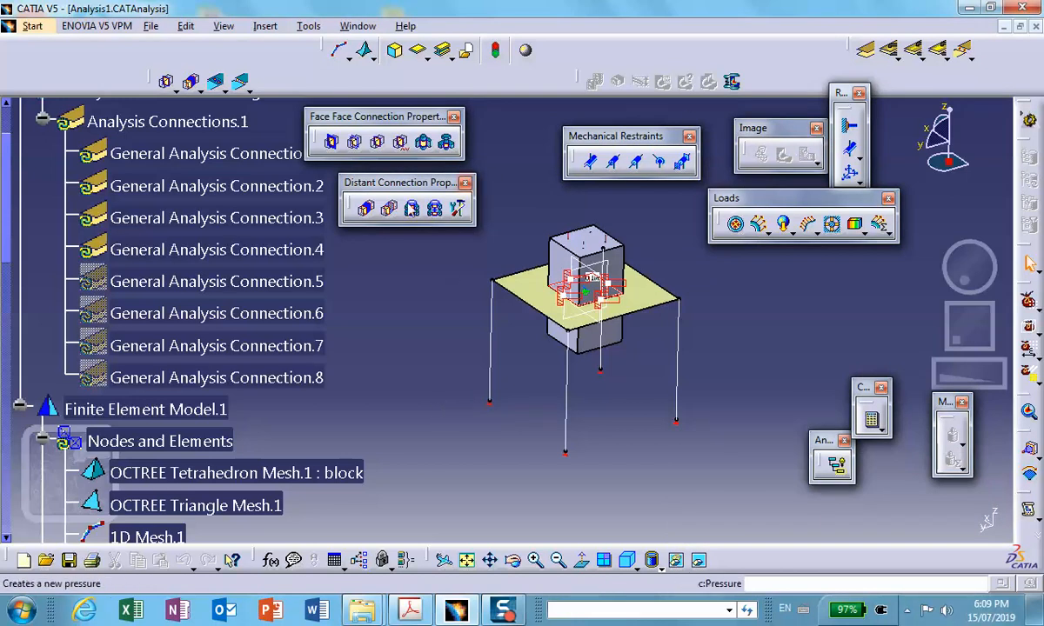
- Compute the analysis with the All option, and display and animate the deformed mesh
left_click(871, 420)
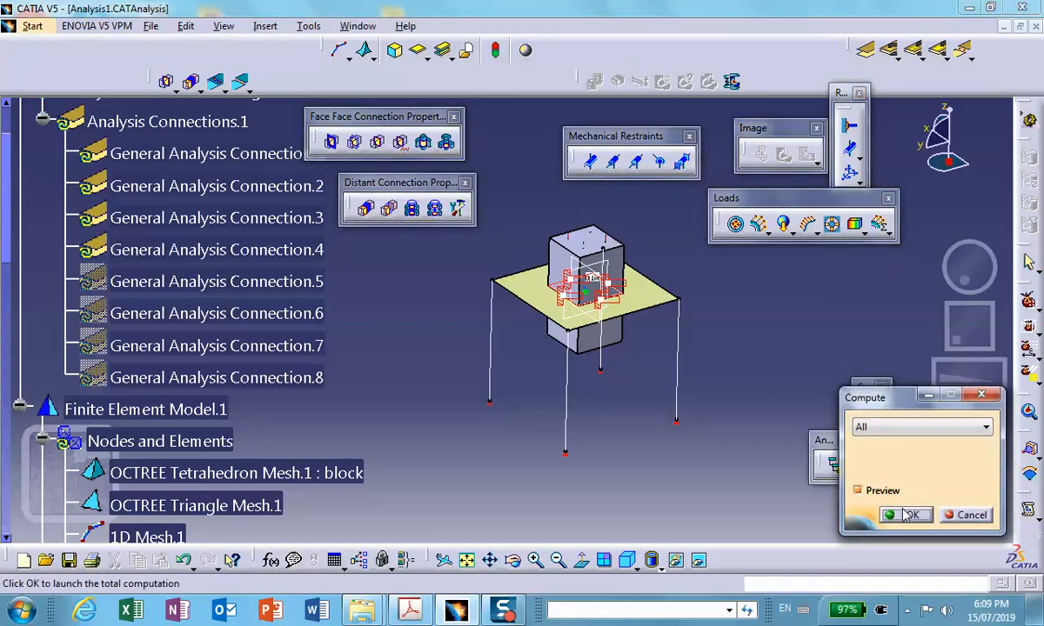
left_click(904, 514)
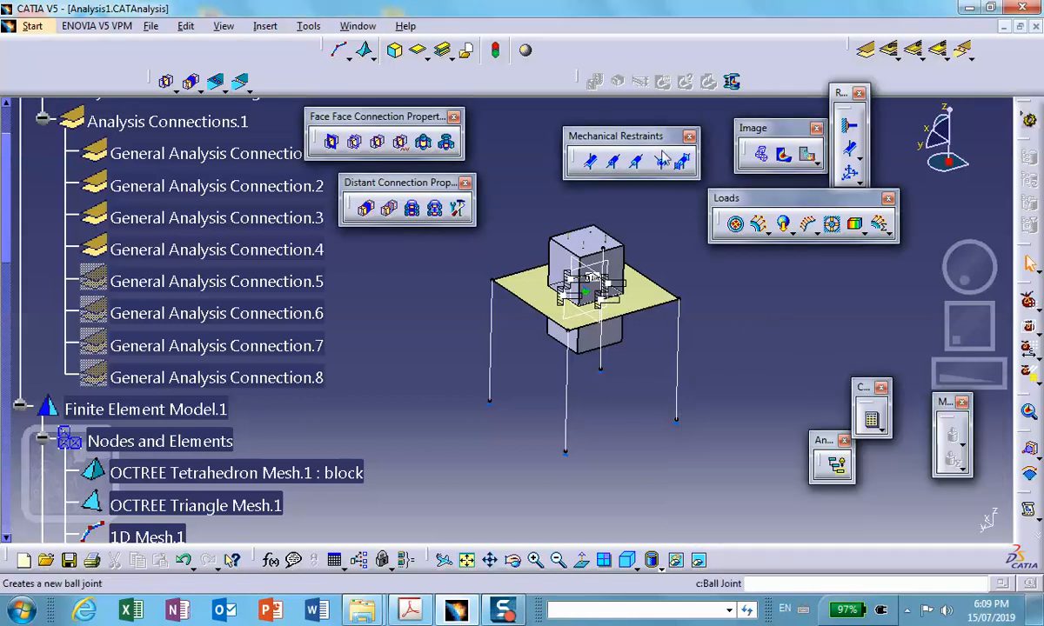
left_click(761, 154)
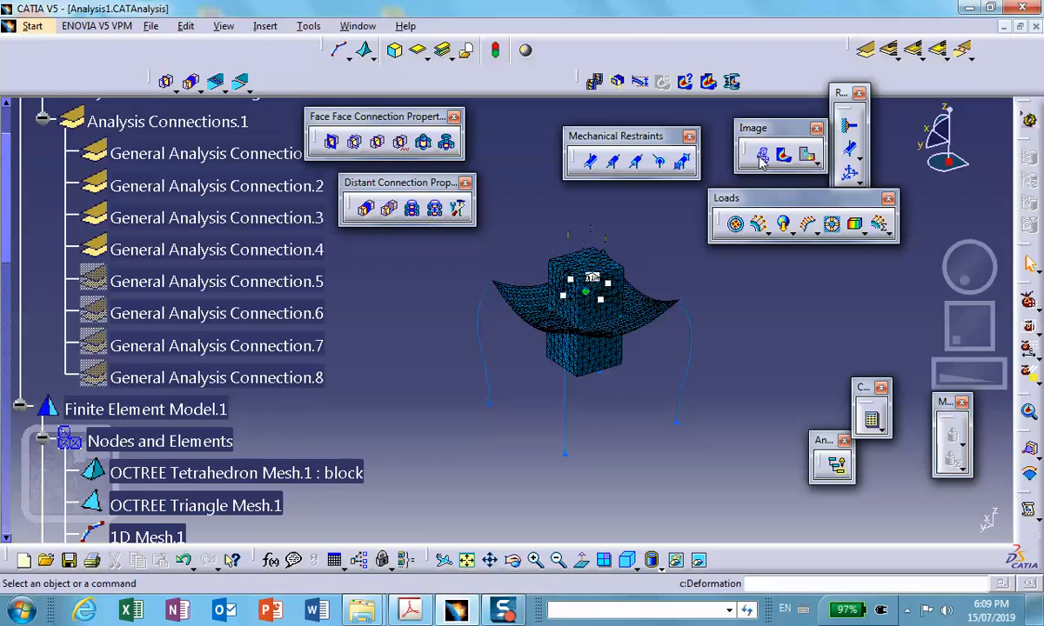
left_click(596, 81)
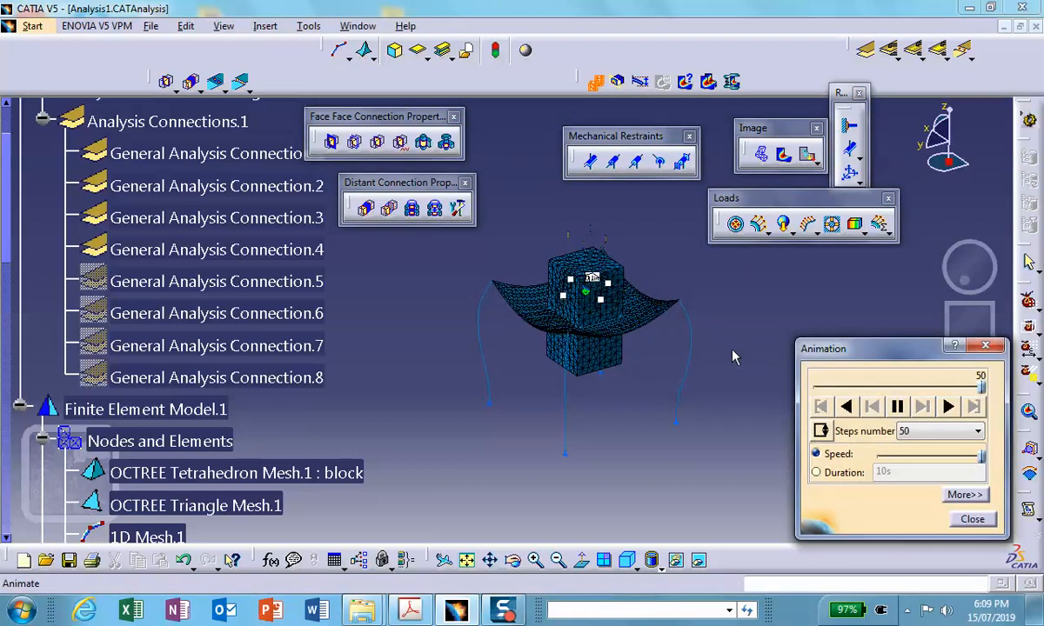
left_click(969, 518)
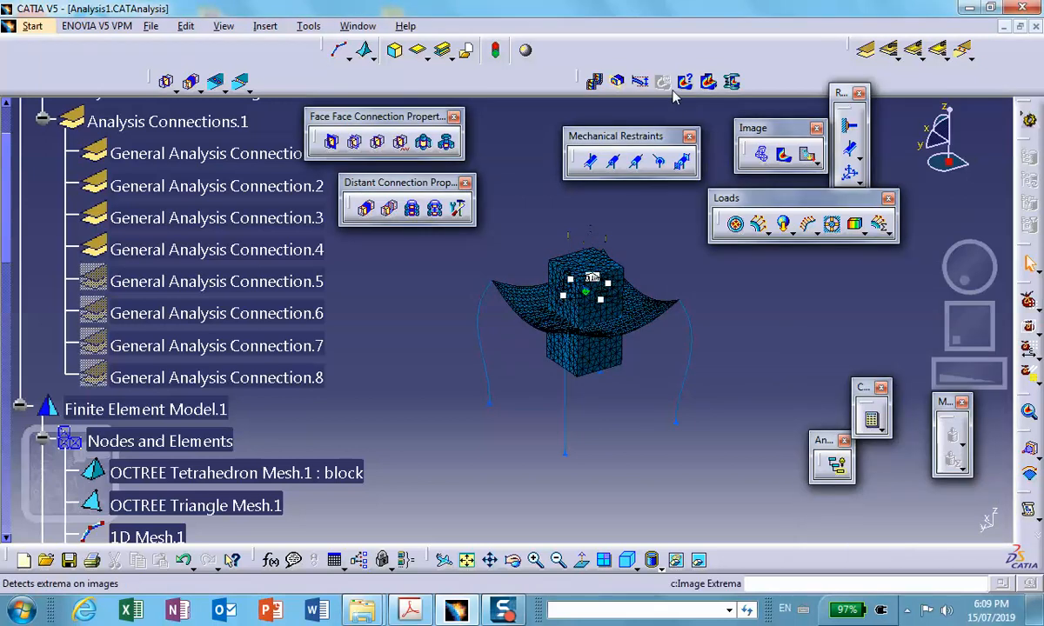
- Display the translational displacement image and change its visualization type to Average iso
left_click(754, 154)
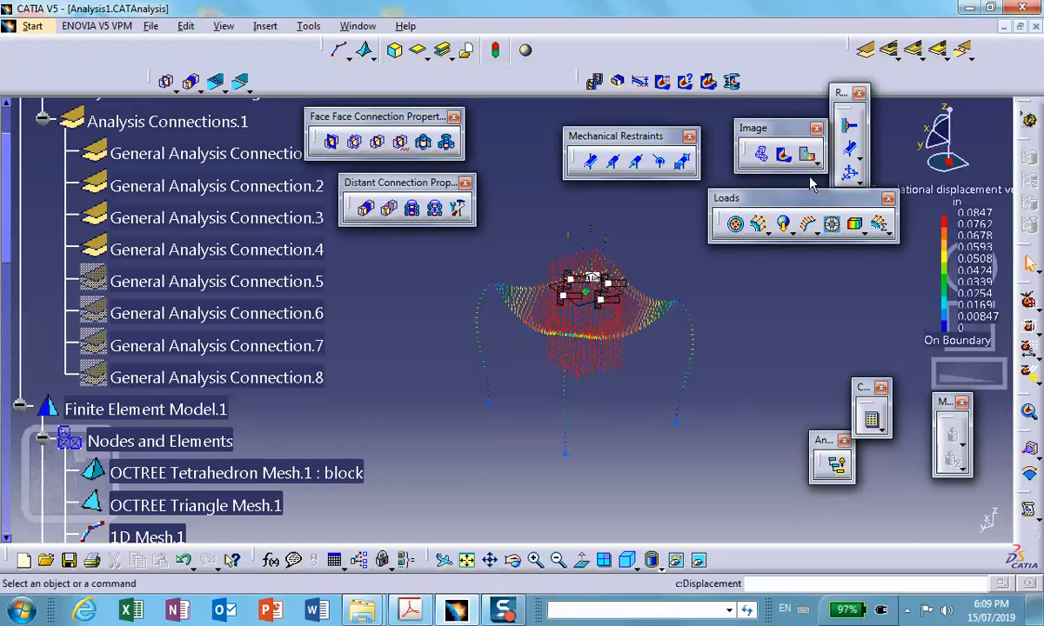
double_click(609, 309)
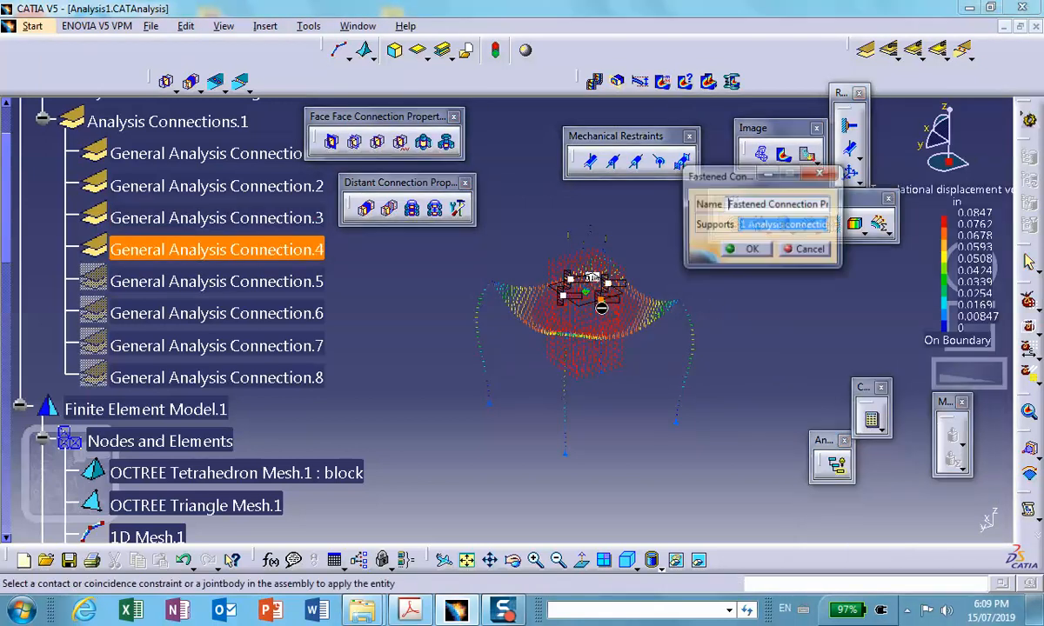
left_click(798, 249)
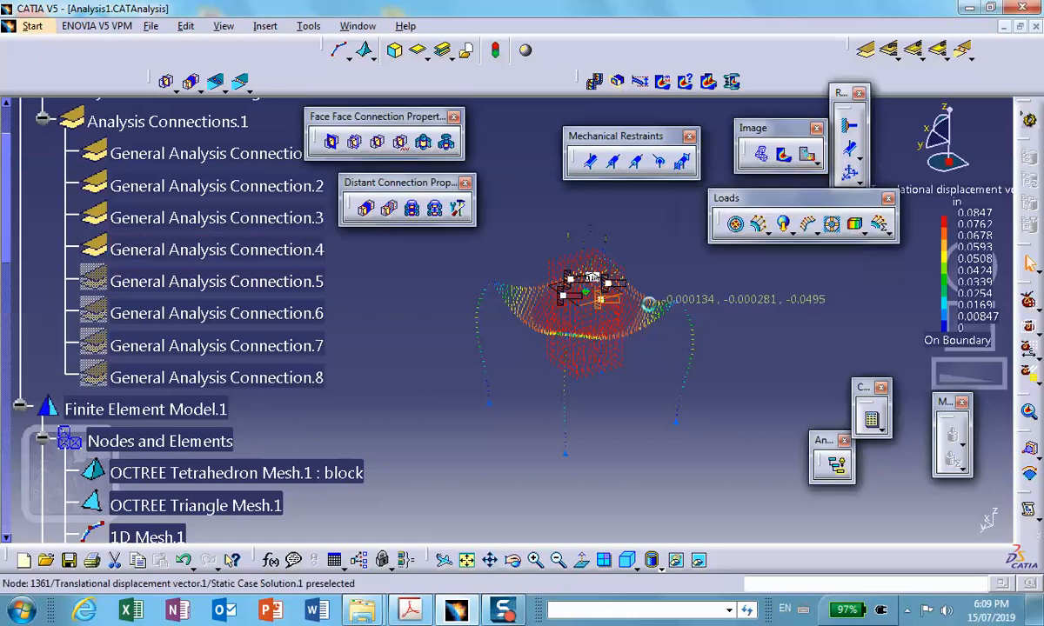
double_click(645, 315)
left_click(702, 256)
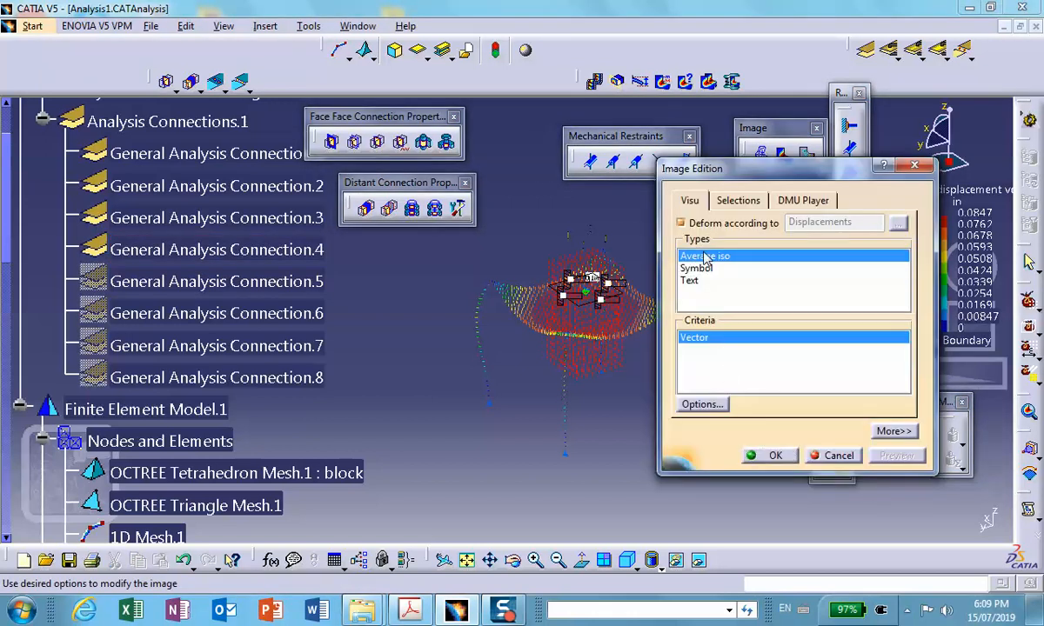
left_click(772, 455)
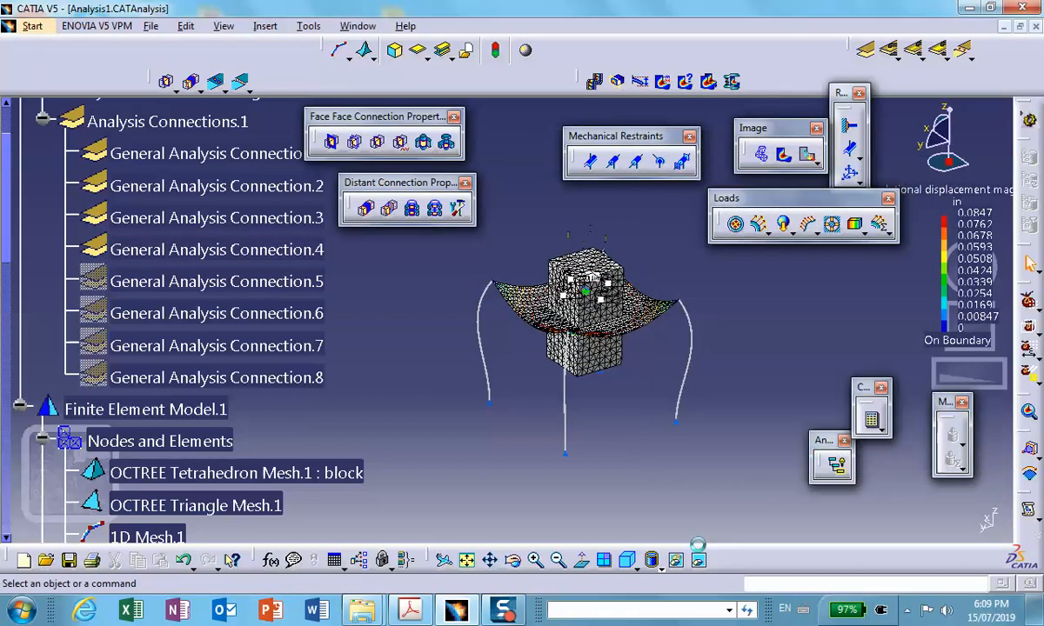
- Set the view mode to shading with material and examine the displacement contours on the block, plate and legs
left_click(654, 561)
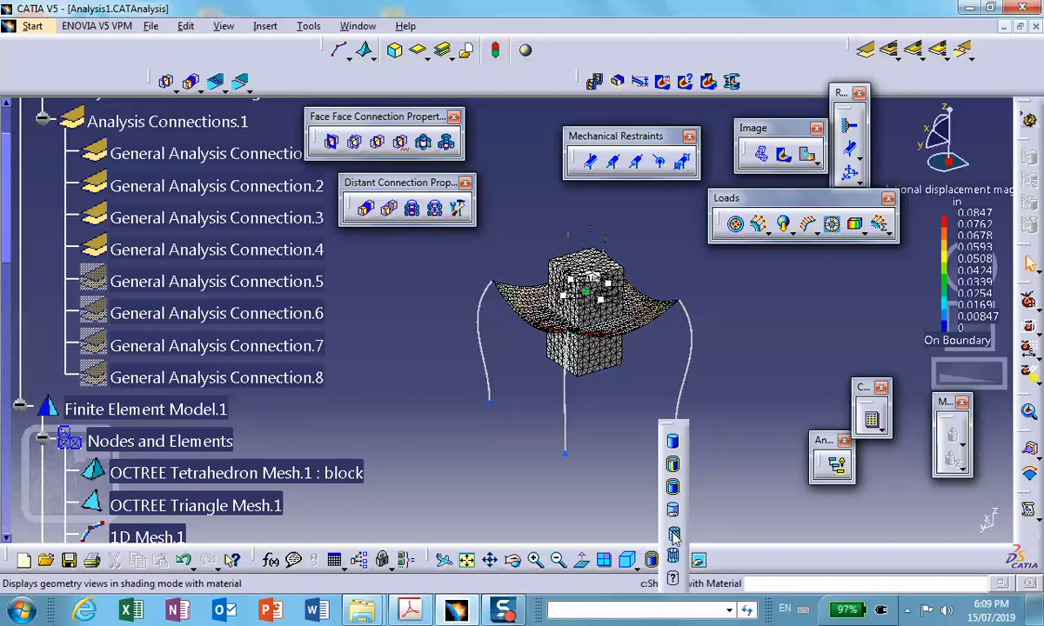
left_click(657, 520)
middle_click_drag(635, 480, 598, 488)
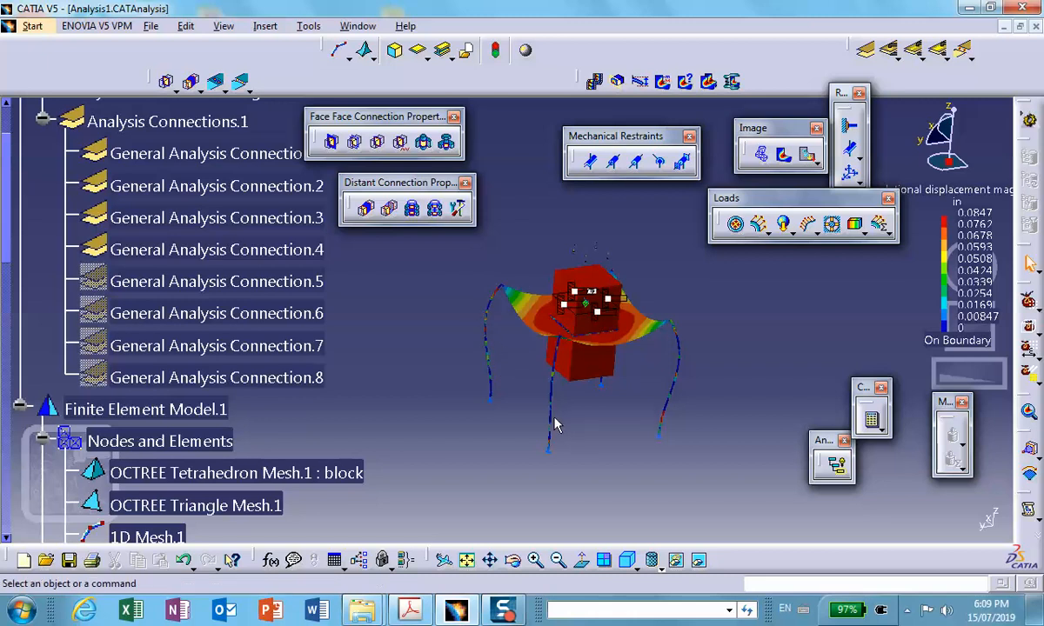
middle_click_drag(681, 362, 682, 306)
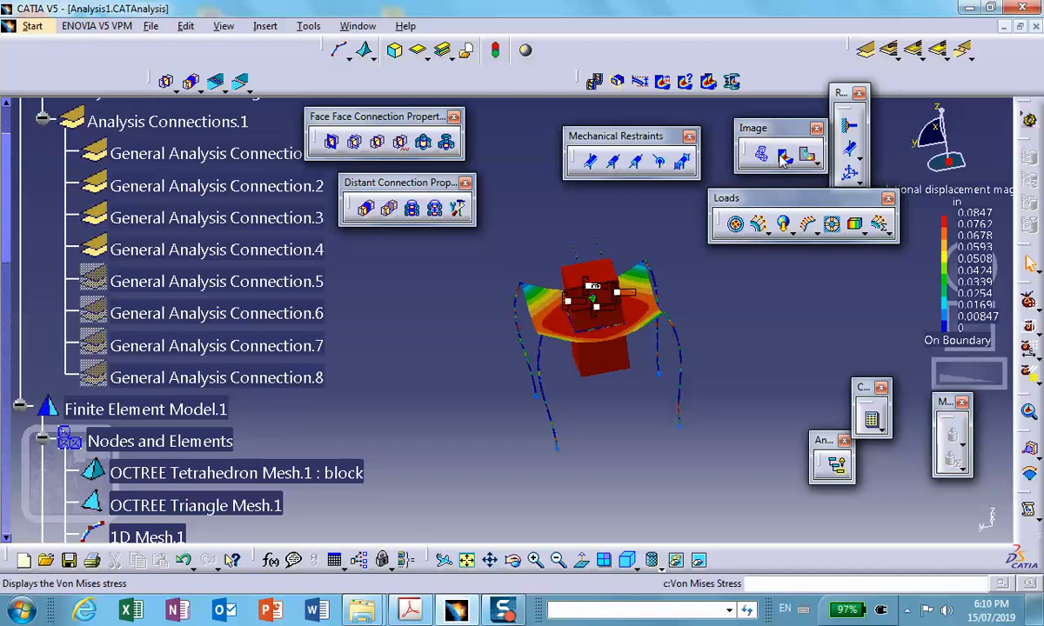
- Display the Von Mises stress image and save the analysis along with its related documents
left_click(782, 154)
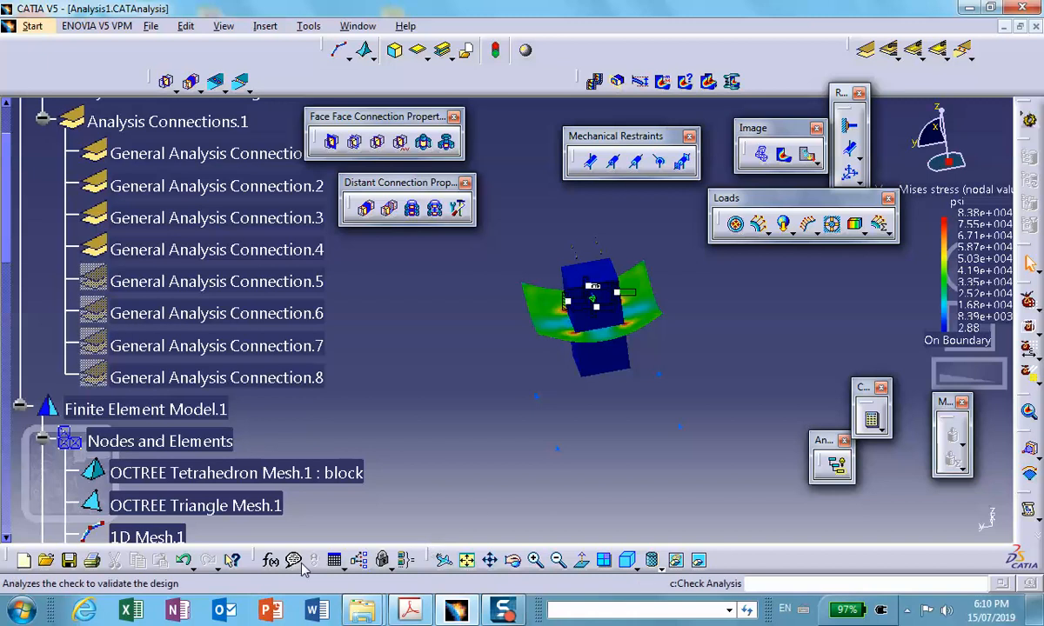
left_click(69, 560)
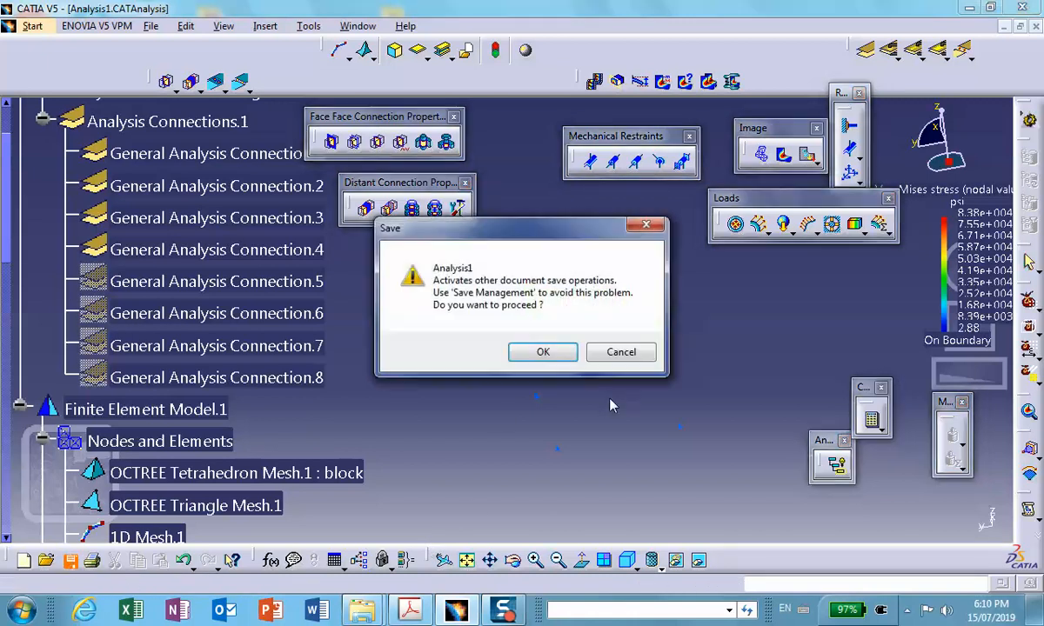
left_click(543, 352)
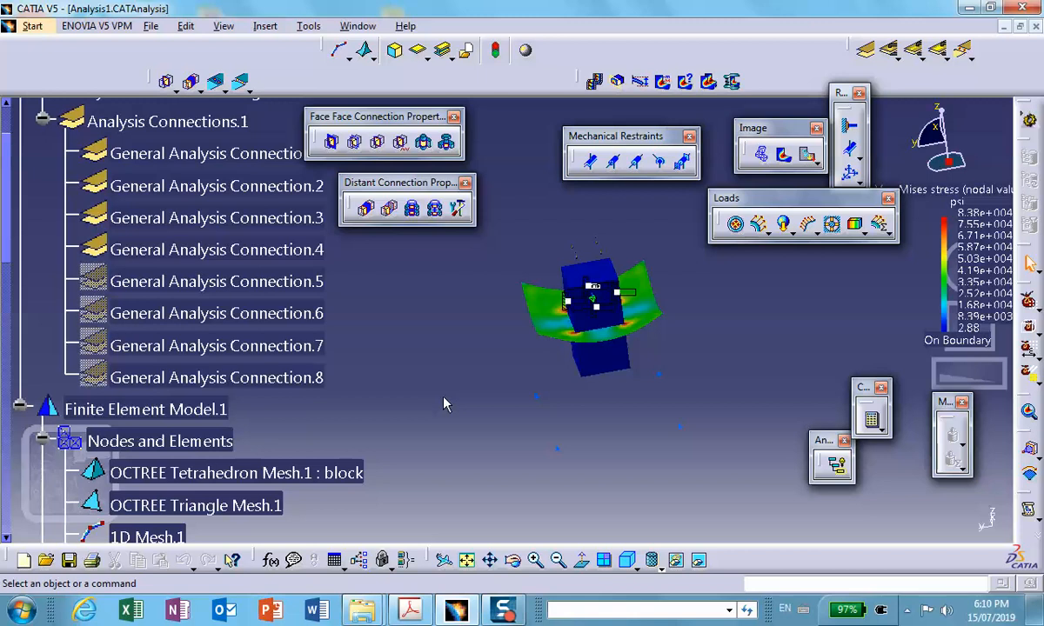
- Begin saving Product1.CATProduct to a new location through Save Management, creating a desktop folder named Hybrid_Assembly_Table_two_Planes_Symmetry
left_click(151, 25)
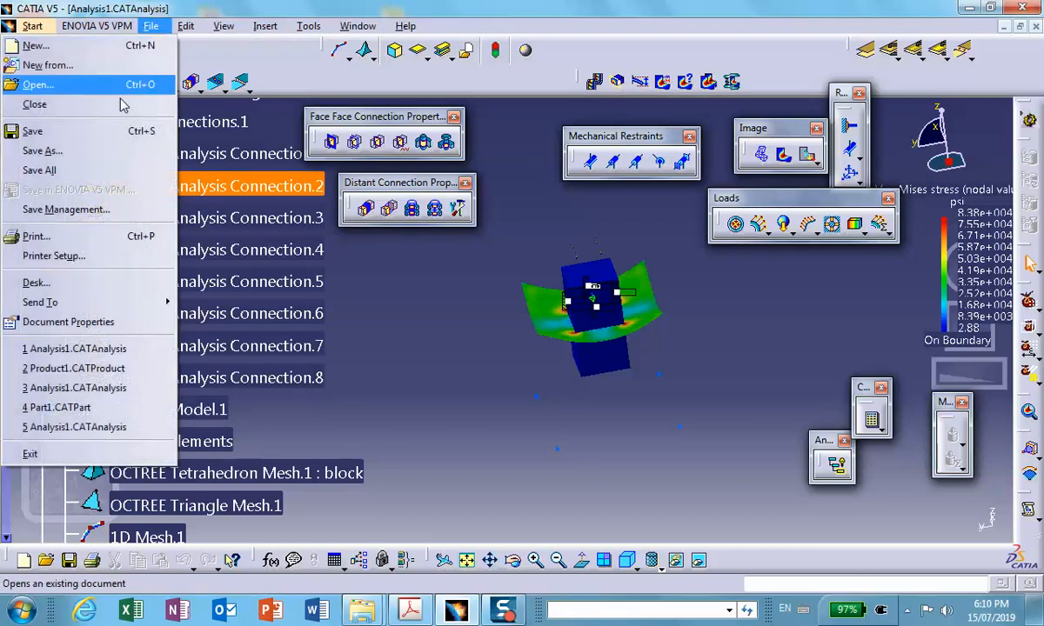
left_click(78, 207)
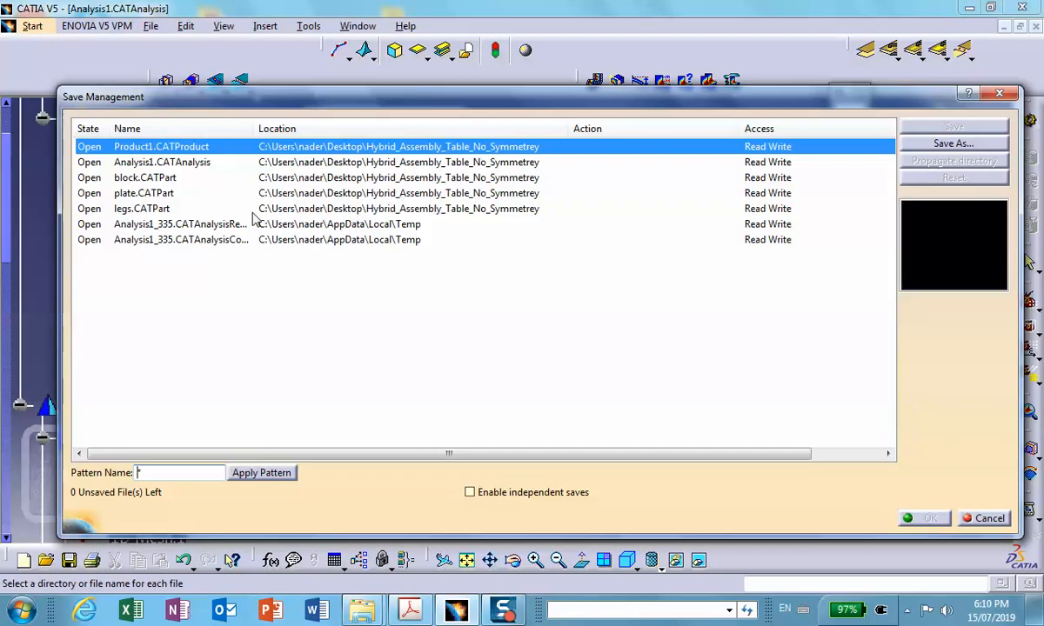
left_click(926, 148)
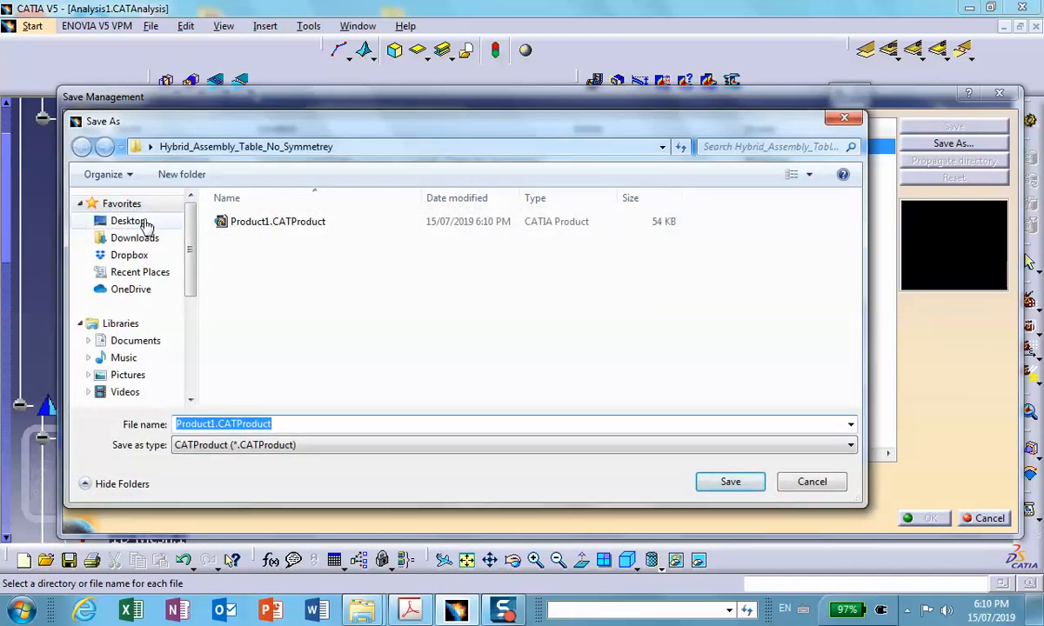
left_click(144, 223)
left_click(197, 176)
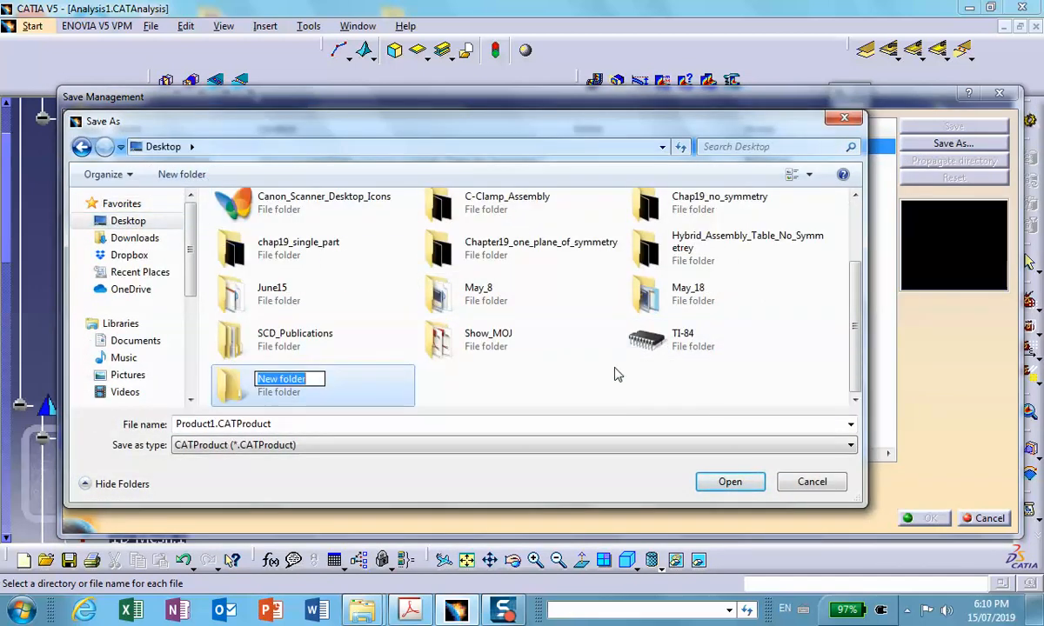
type("H")
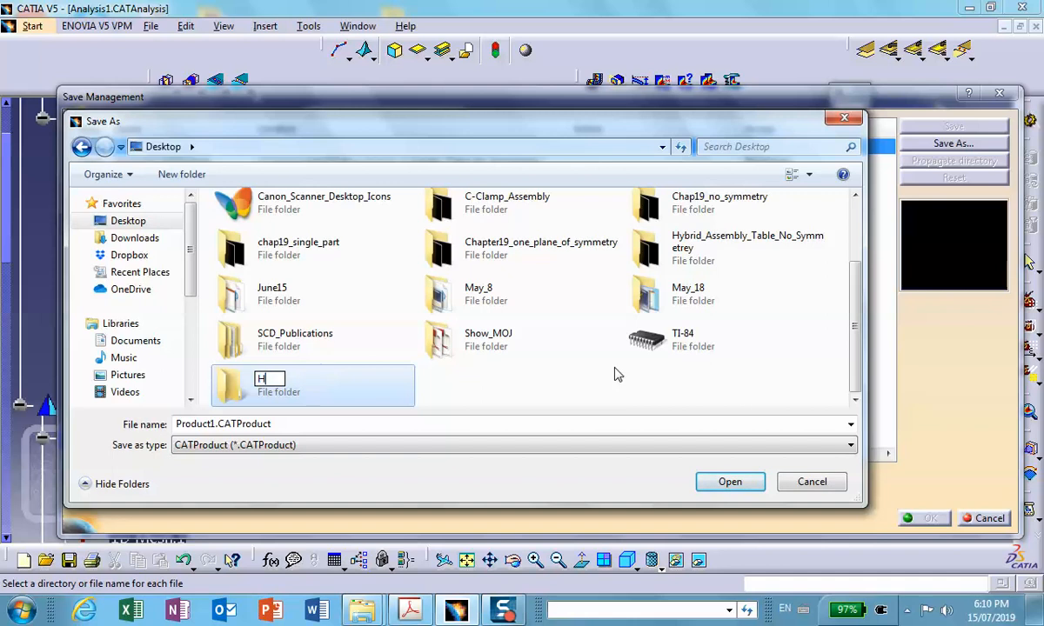
type("ybrid_A")
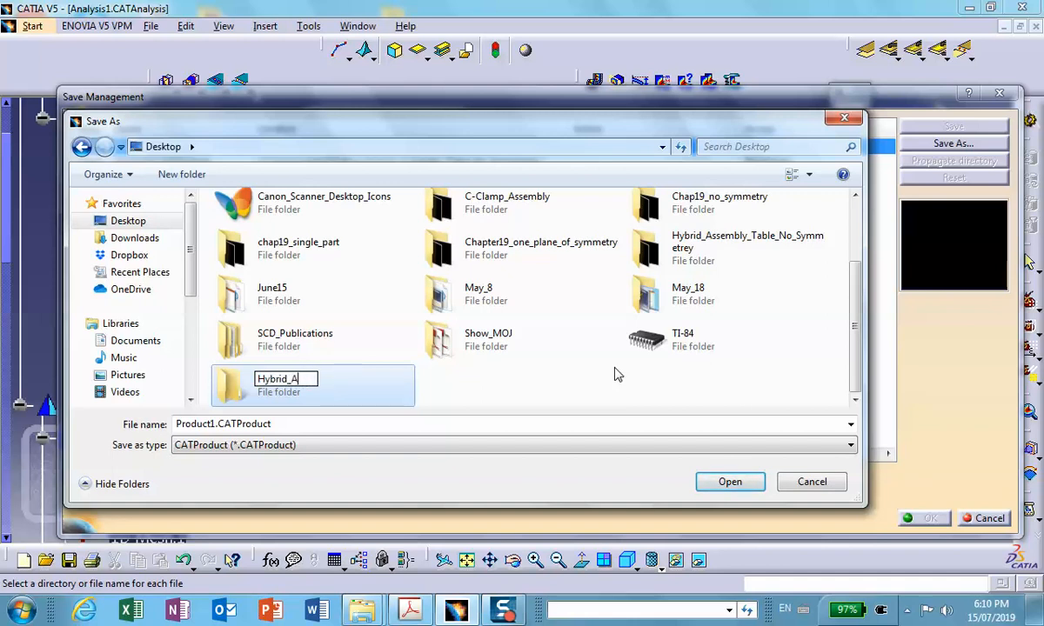
type("ssembl")
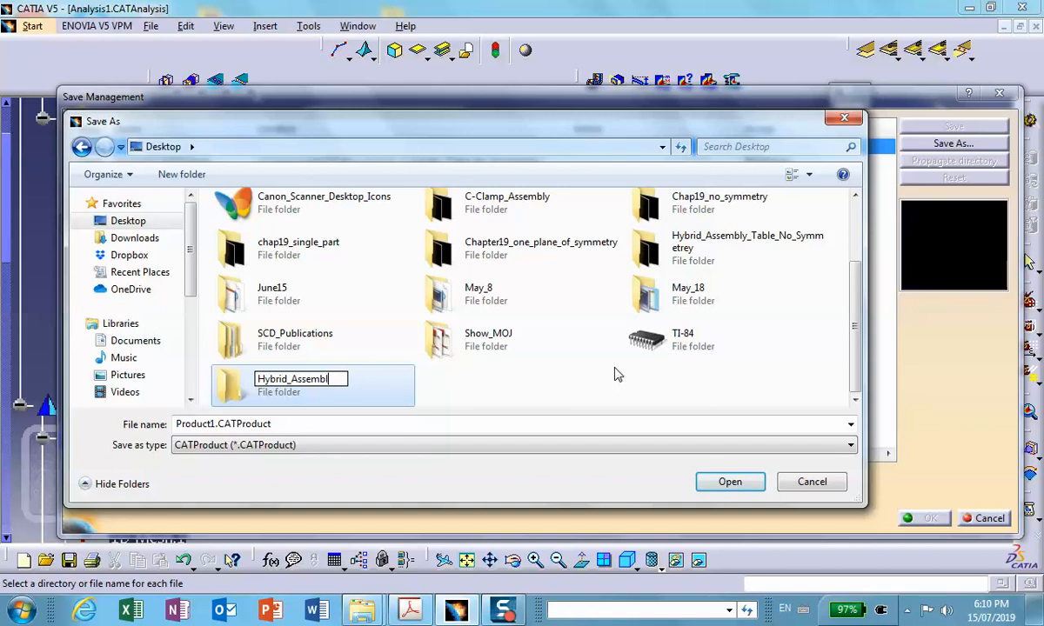
type("y_Tan")
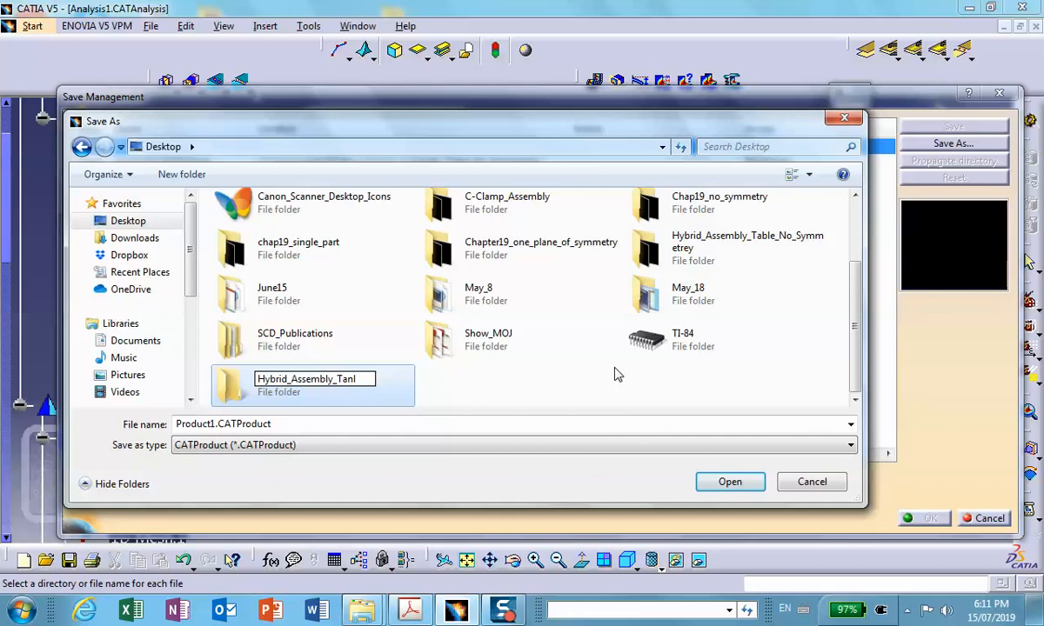
key("BackSpace")
key("BackSpace")
type("ble")
type("_")
type("te")
key("BackSpace")
type("wo_Pla")
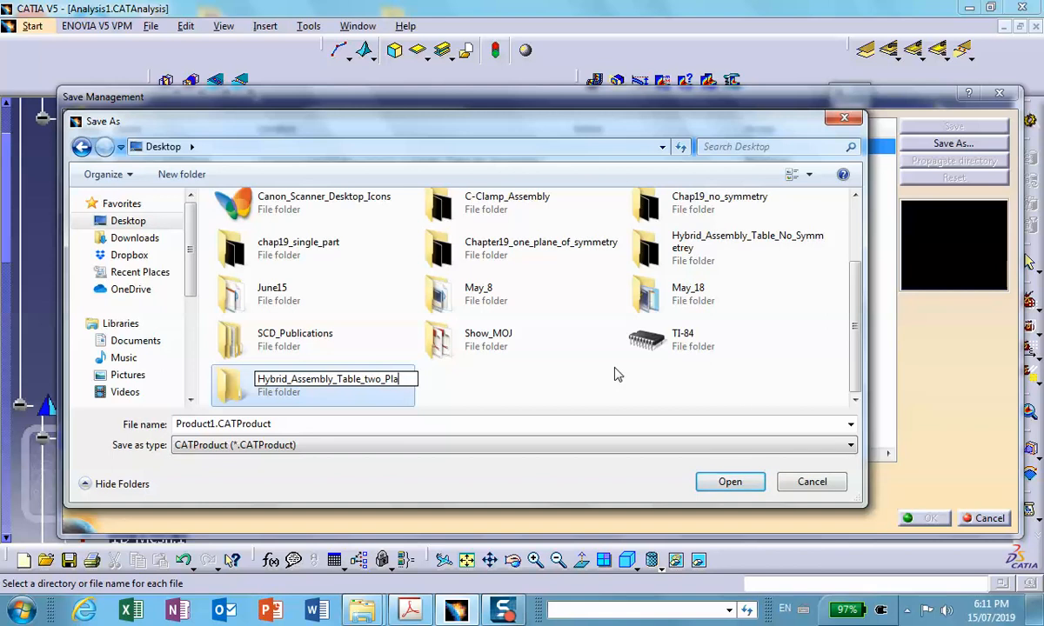
type("nes_Symmetry")
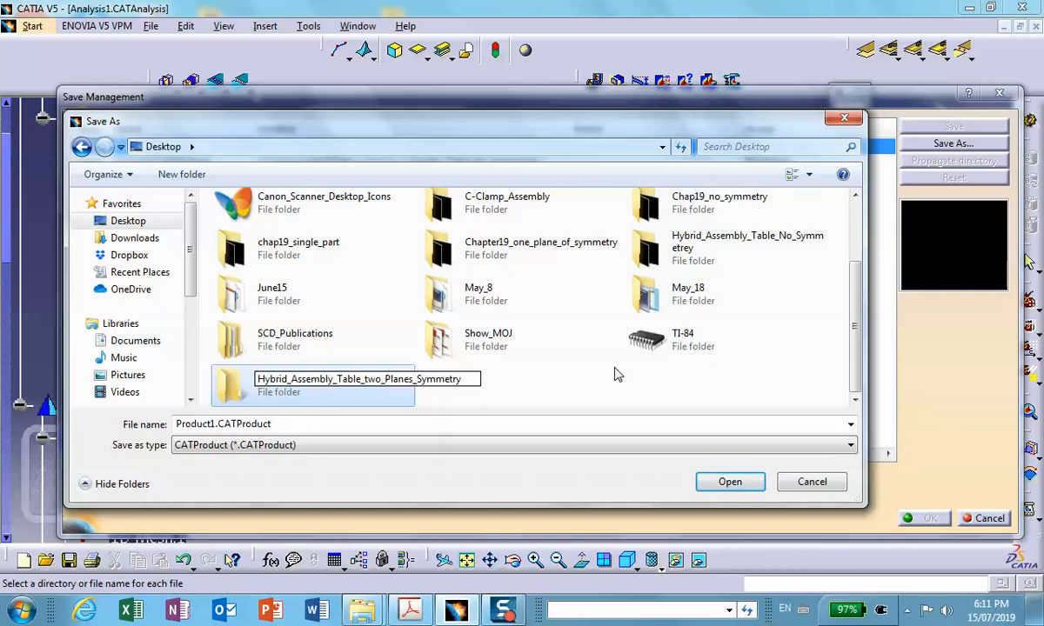
- Save Product1.CATProduct in the Hybrid_Assembly_Table_two_Planes_Symmetry folder and propagate that directory to the block, plate and legs parts
left_click(732, 484)
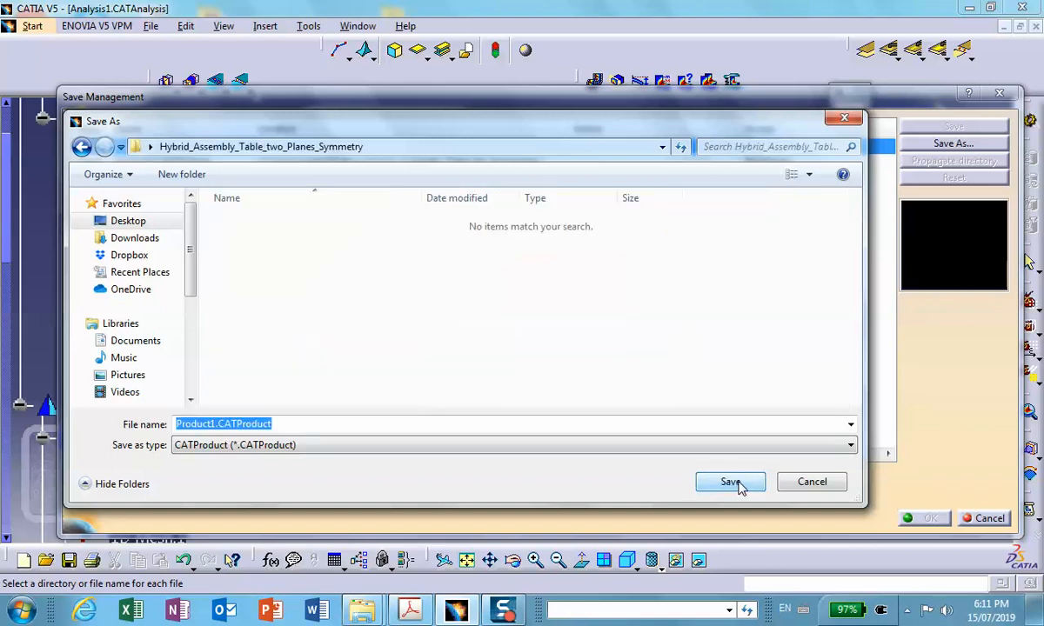
left_click(735, 487)
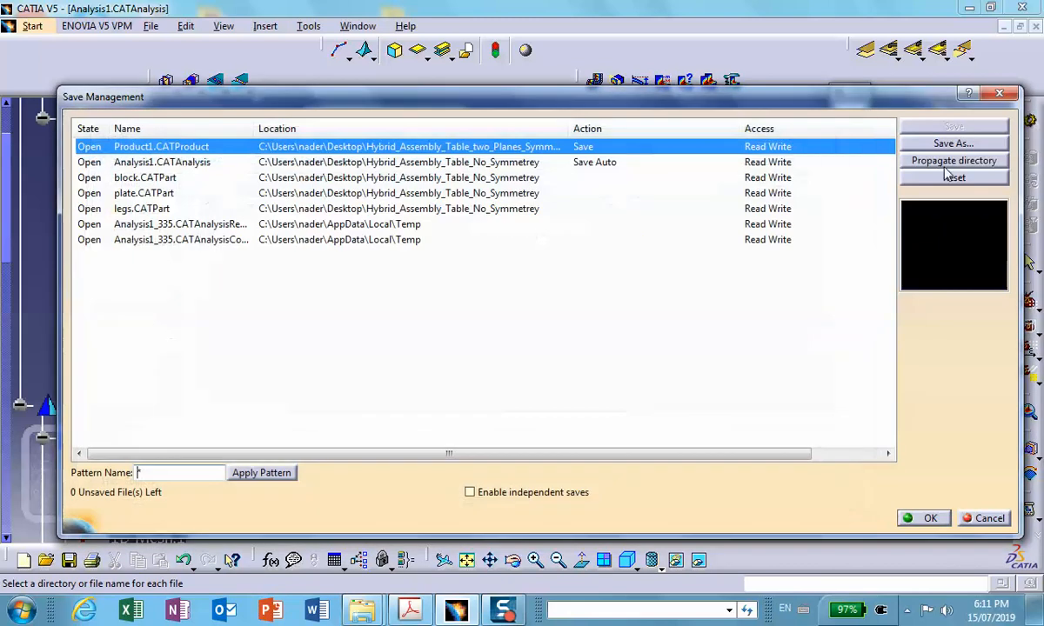
left_click(948, 163)
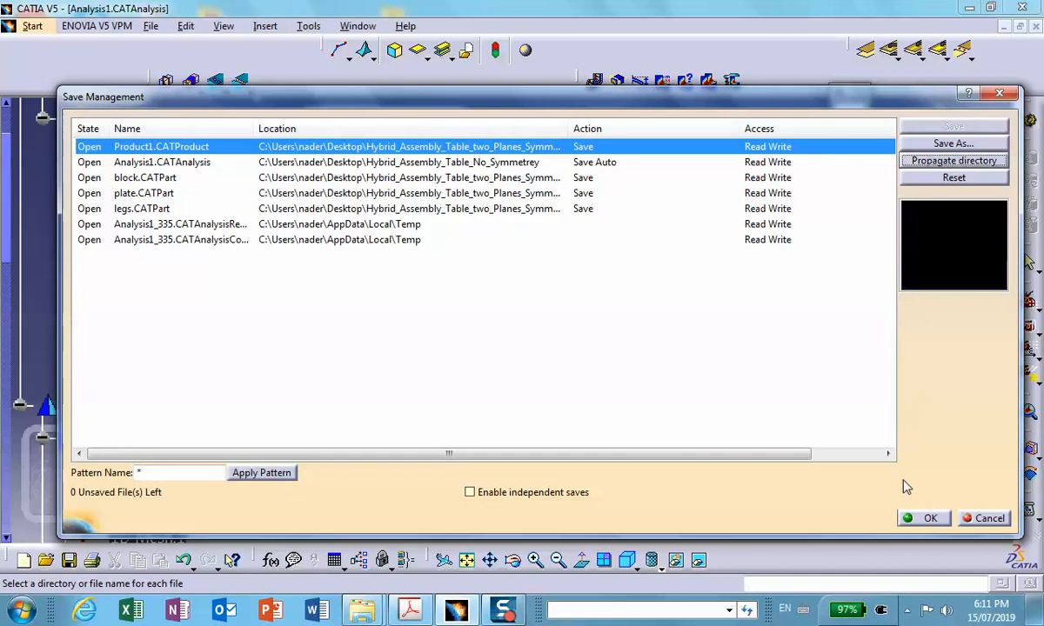
left_click(929, 521)
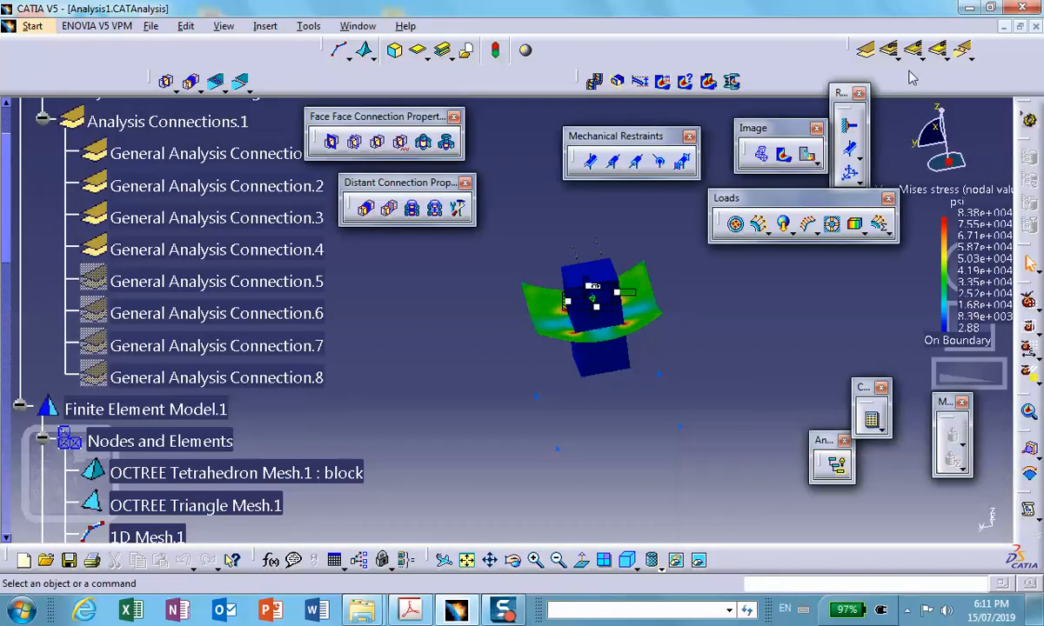
- Close the analysis and product documents, and open Product1.CATProduct from the desktop folder Hybrid_Assembly_Table_two_Planes_Symmetry
left_click(1036, 26)
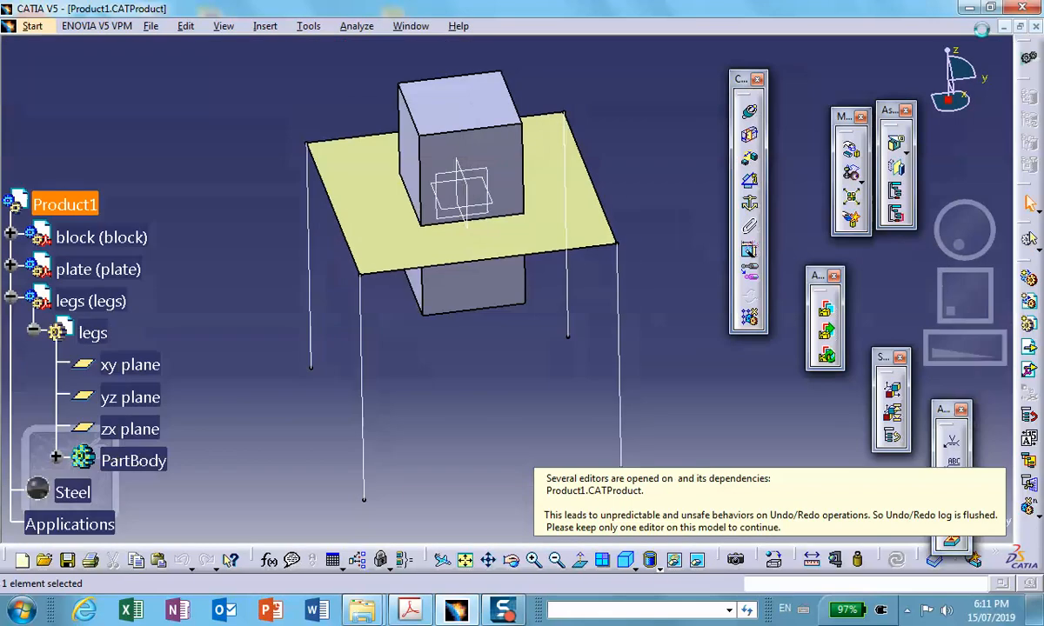
left_click(1036, 26)
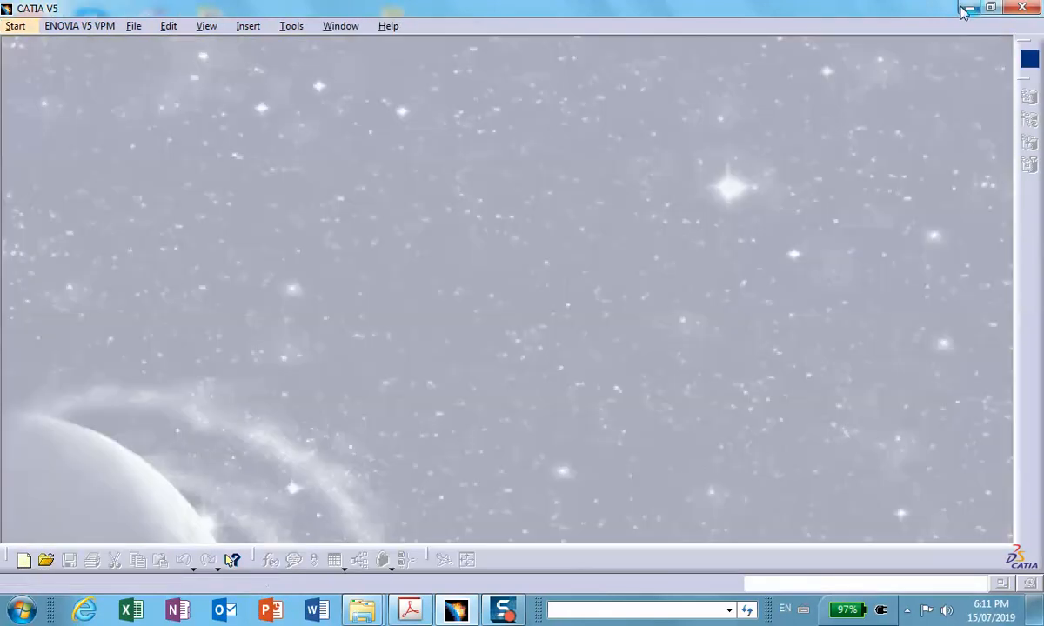
left_click(966, 9)
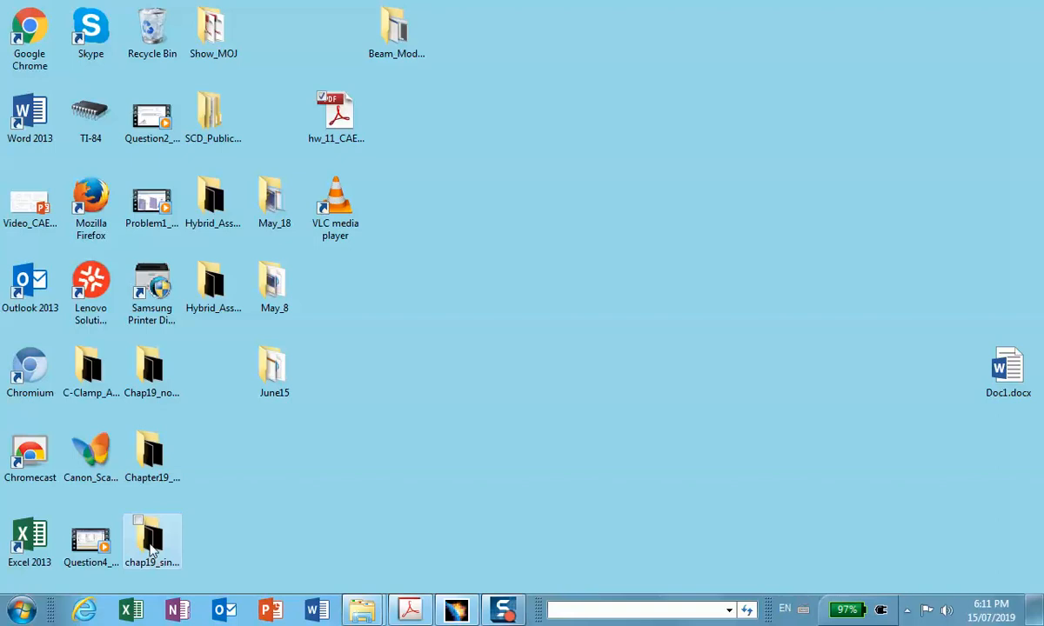
left_click(218, 203)
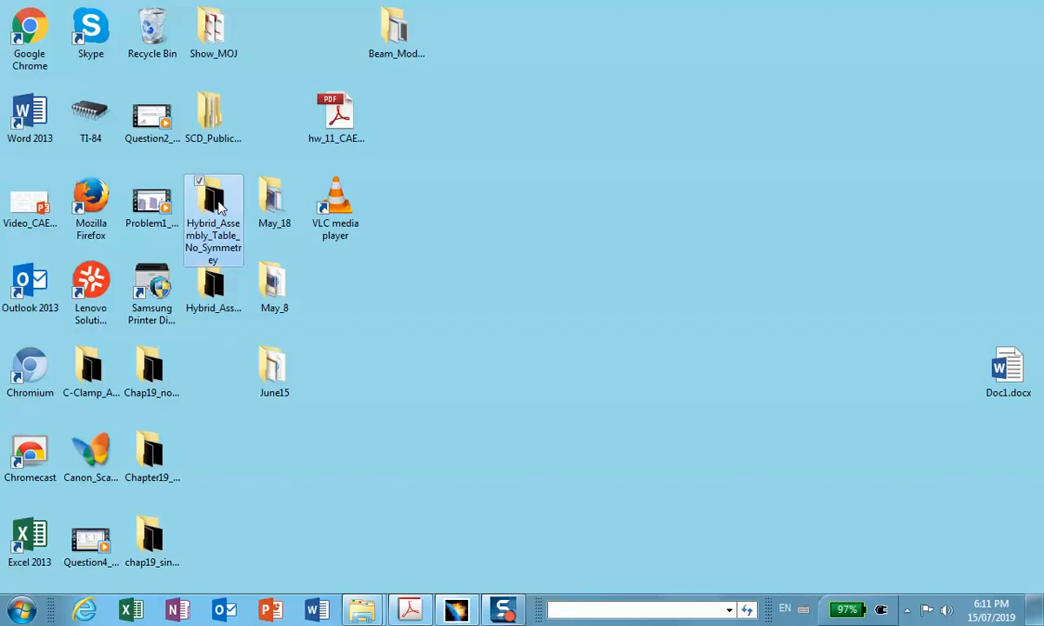
double_click(217, 285)
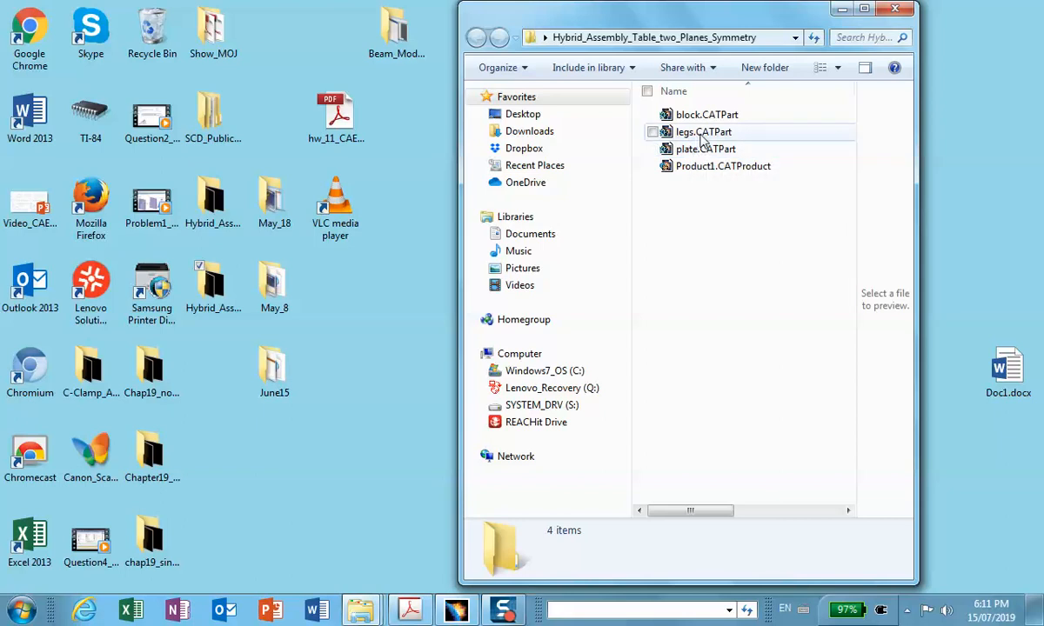
double_click(700, 166)
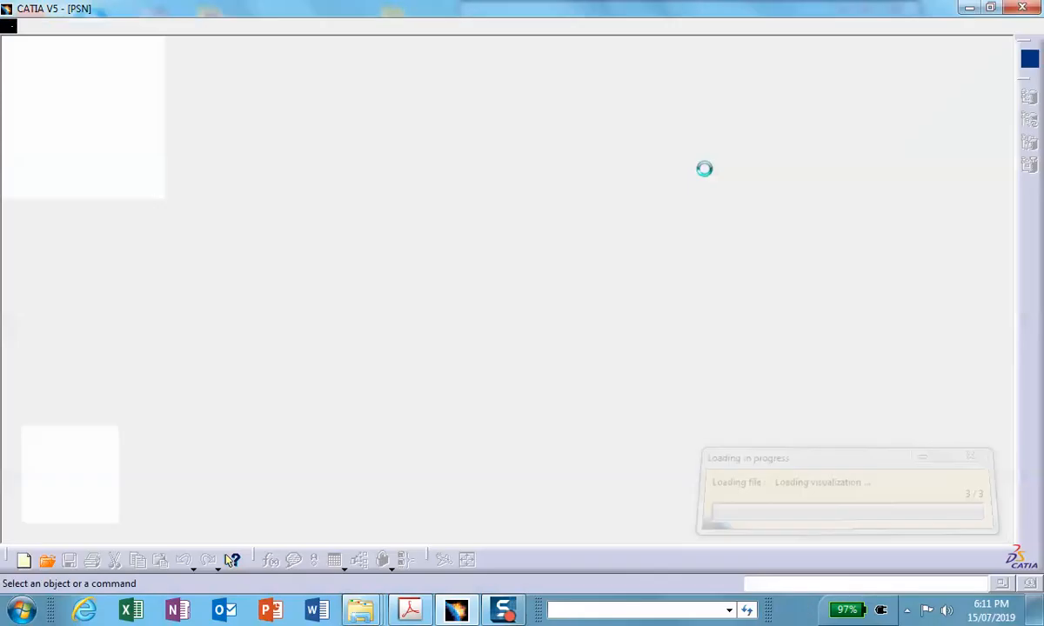